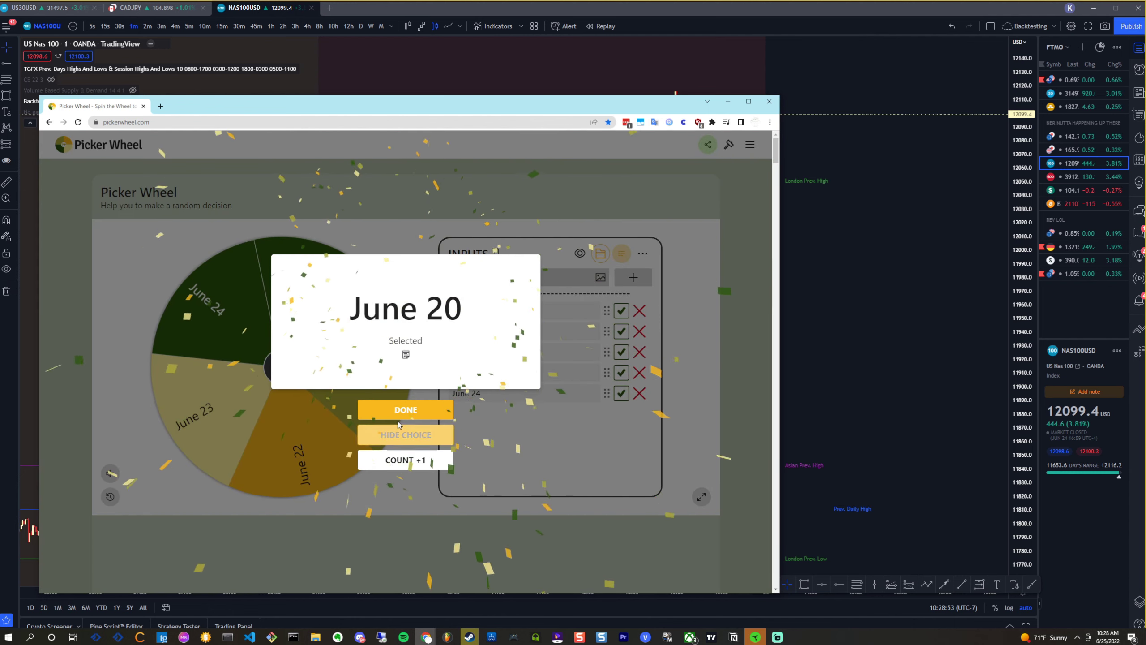
Replace the June 20 result with the 39-pair 'B: All Pairs' list and spin the wheel
left_click(404, 413)
left_click(599, 274)
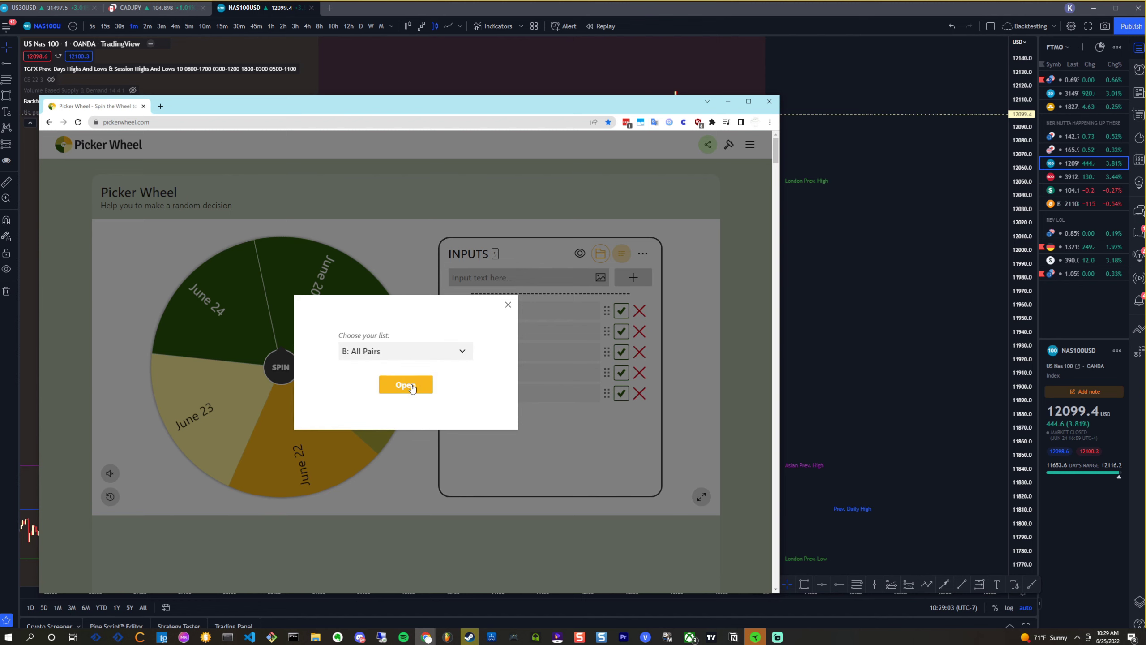
left_click(407, 384)
left_click(281, 367)
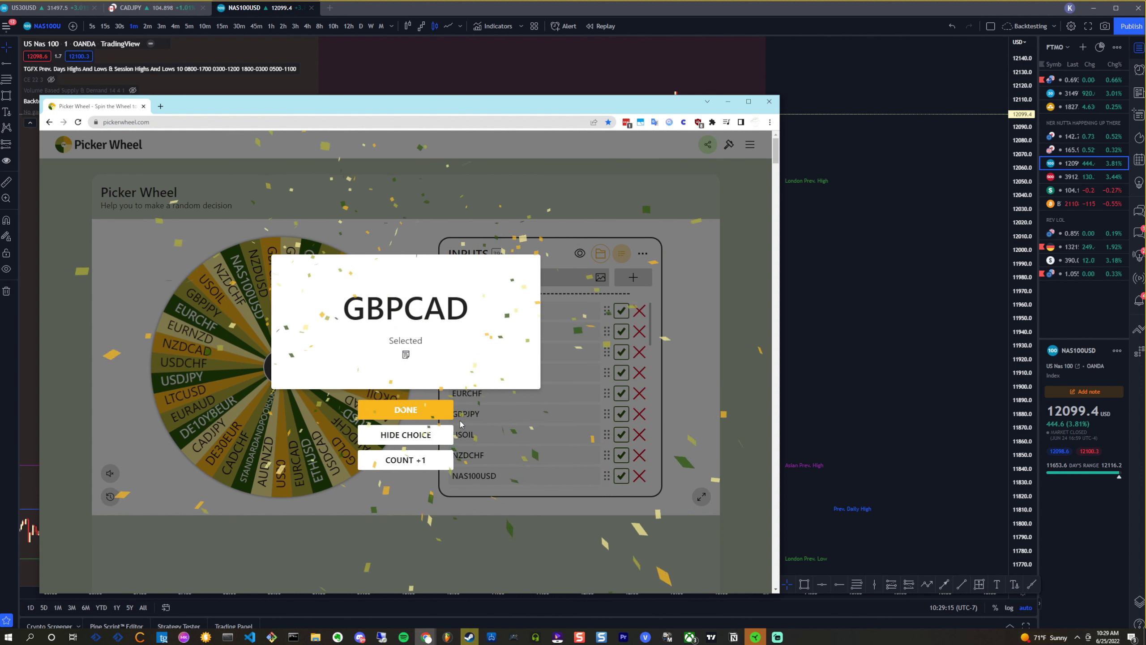
Load OANDA GBPCAD on the TradingView chart and remove the old +3/-1 drawings
left_click(450, 415)
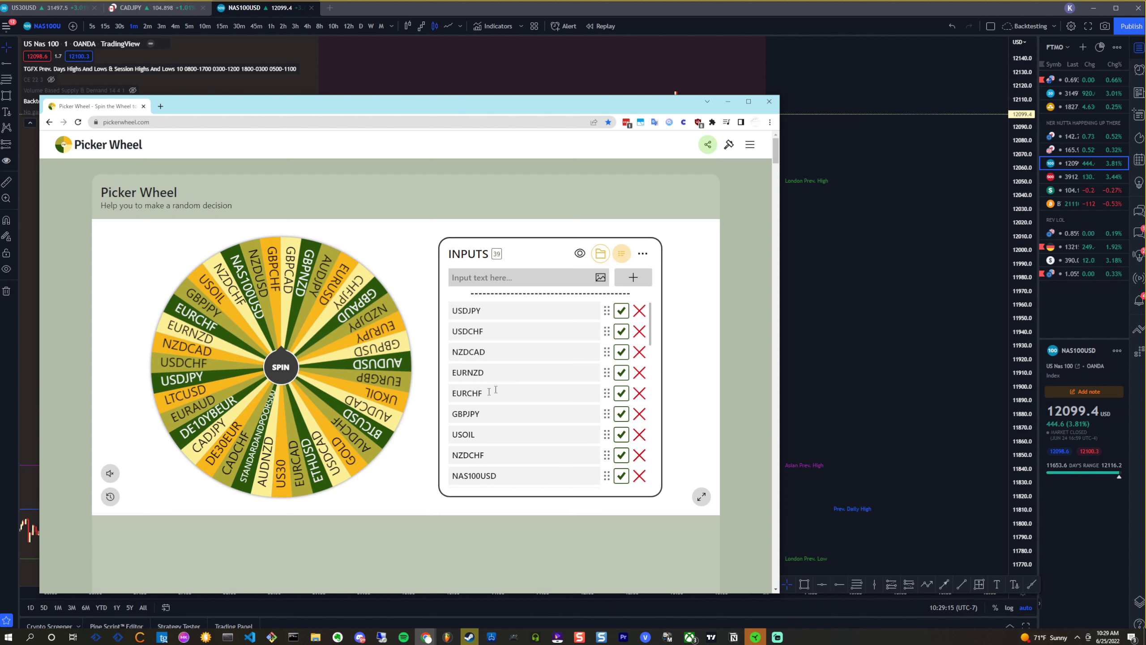
left_click(929, 308)
type("GBPCAD")
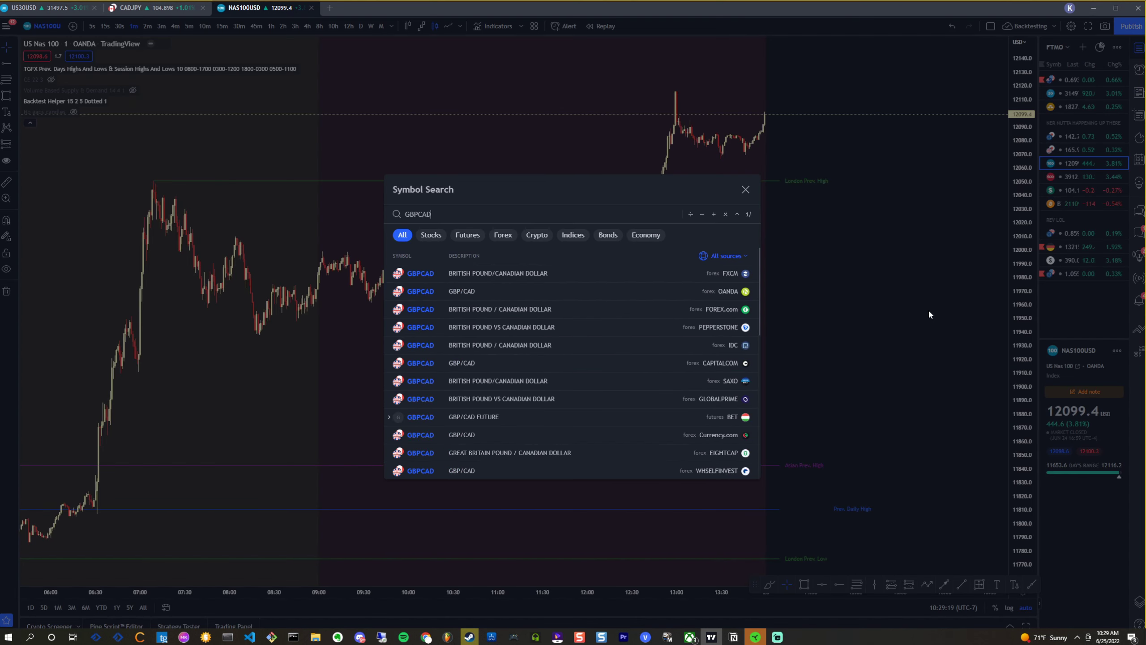
key("Down")
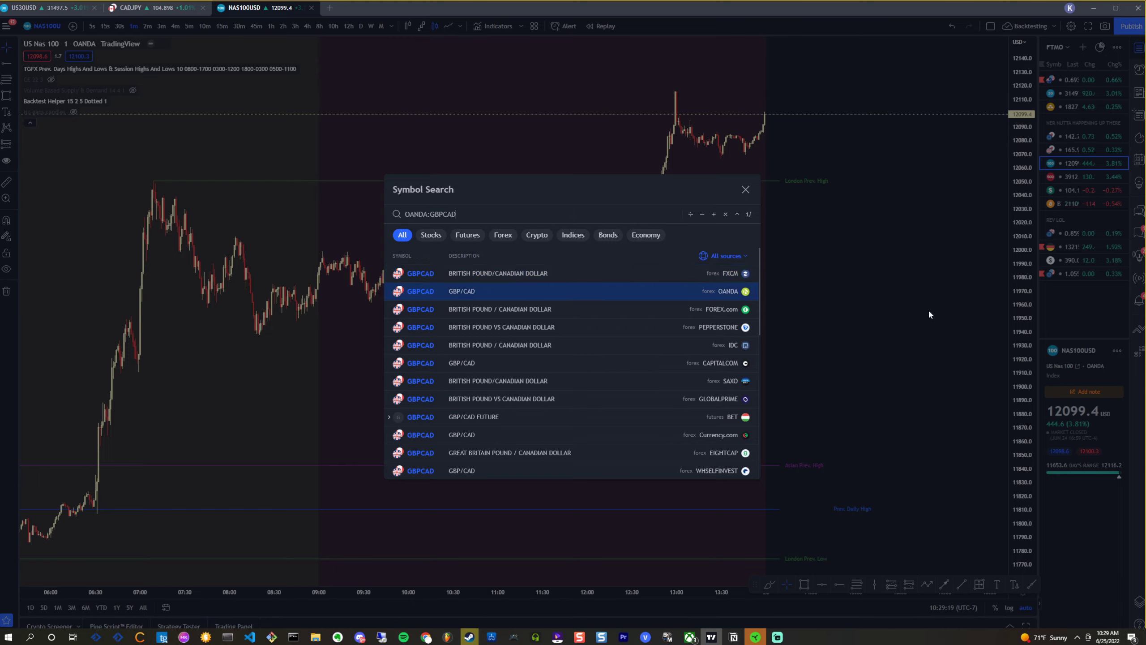
key("Return")
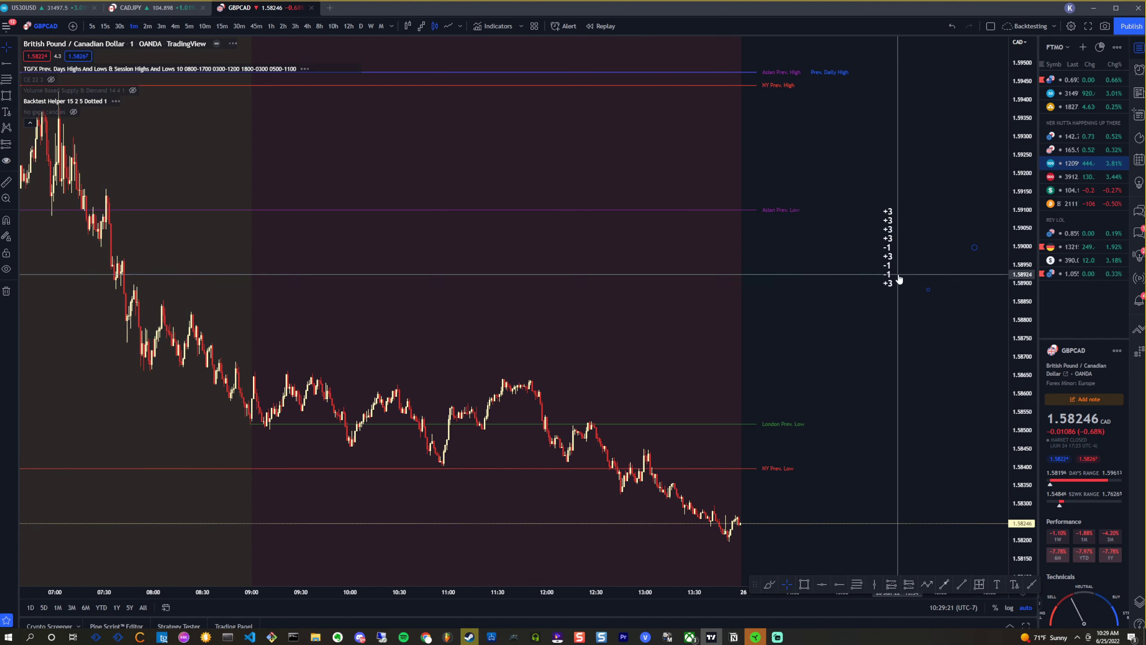
right_click(749, 283)
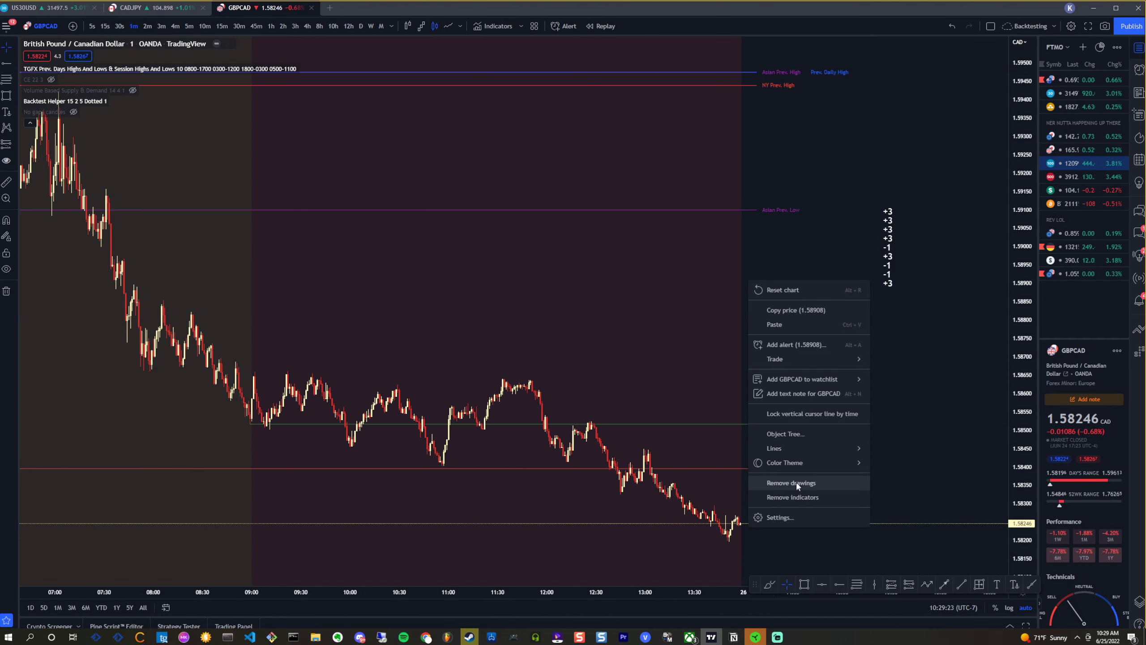
left_click(819, 483)
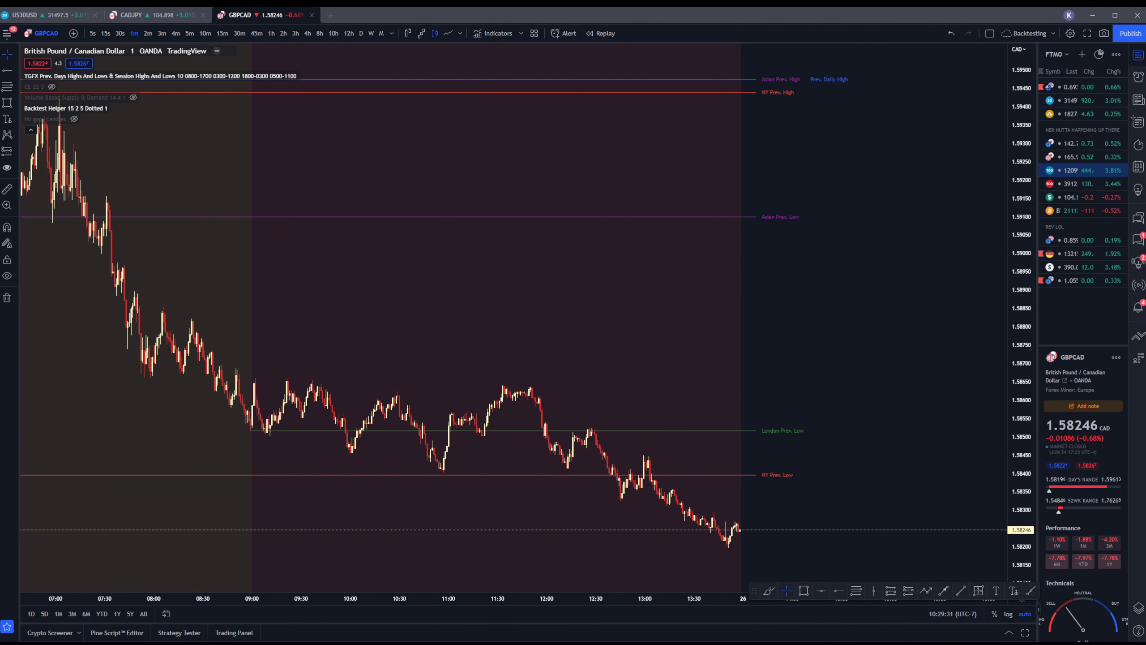
Flatten the price scale, scroll back, and set the GBPCAD replay start point at 20 June
left_click_drag(1022, 72, 1046, 596)
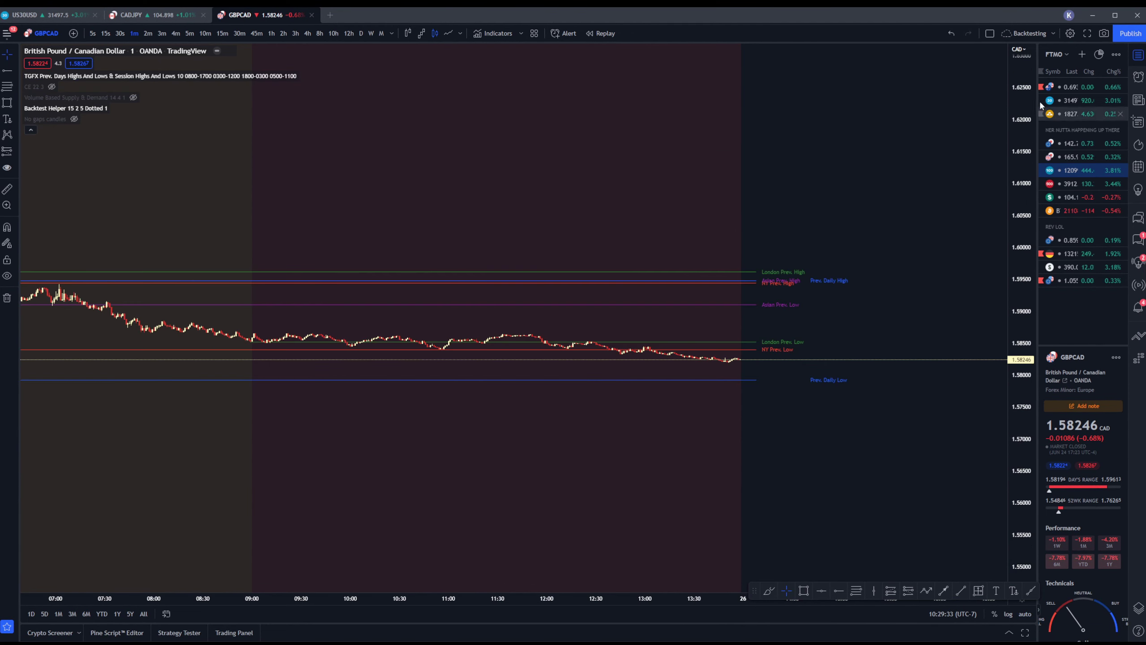
left_click_drag(1023, 83, 1008, 613)
scroll(371, 356, "down", 5)
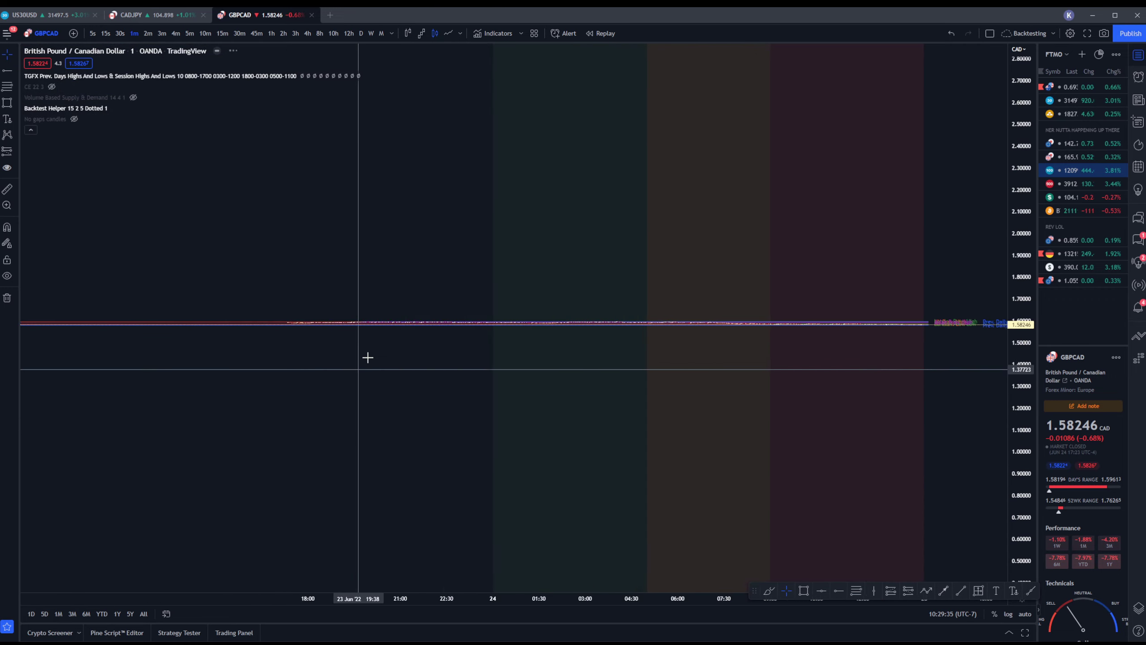
scroll(726, 301, "left", 5)
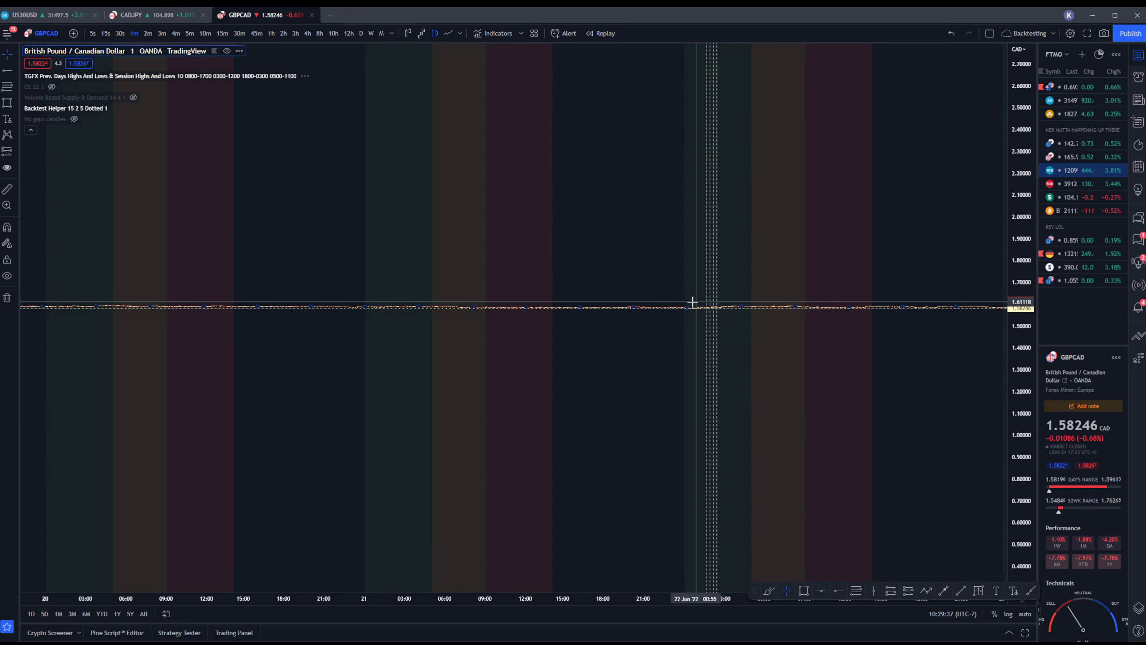
left_click_drag(357, 287, 397, 280)
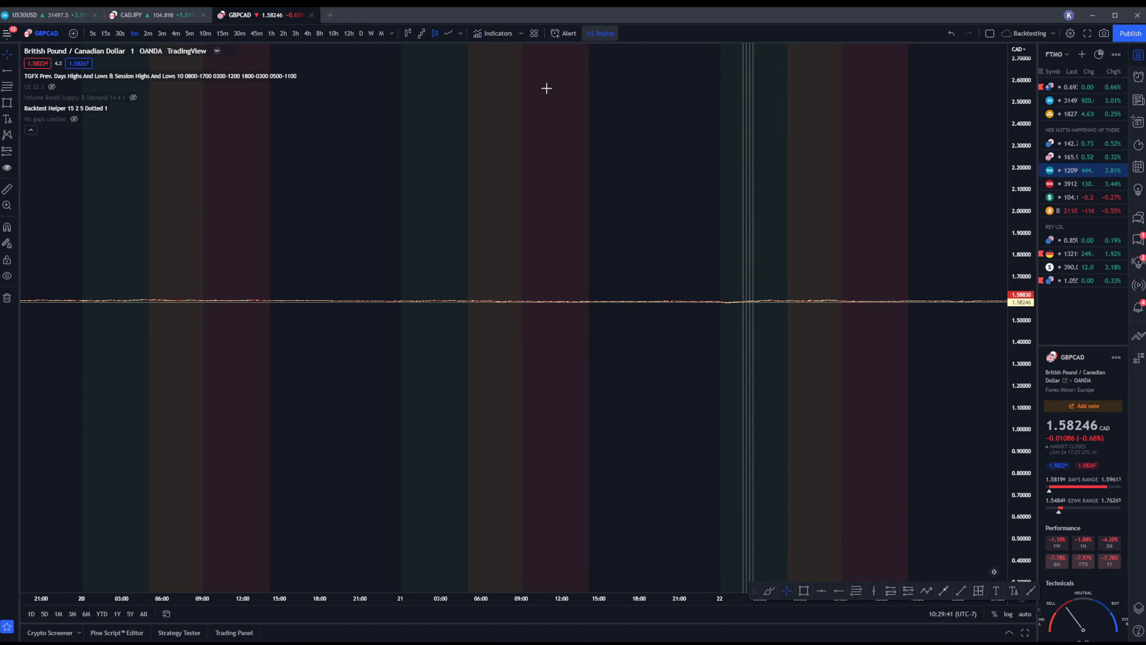
scroll(389, 248, "left", 10)
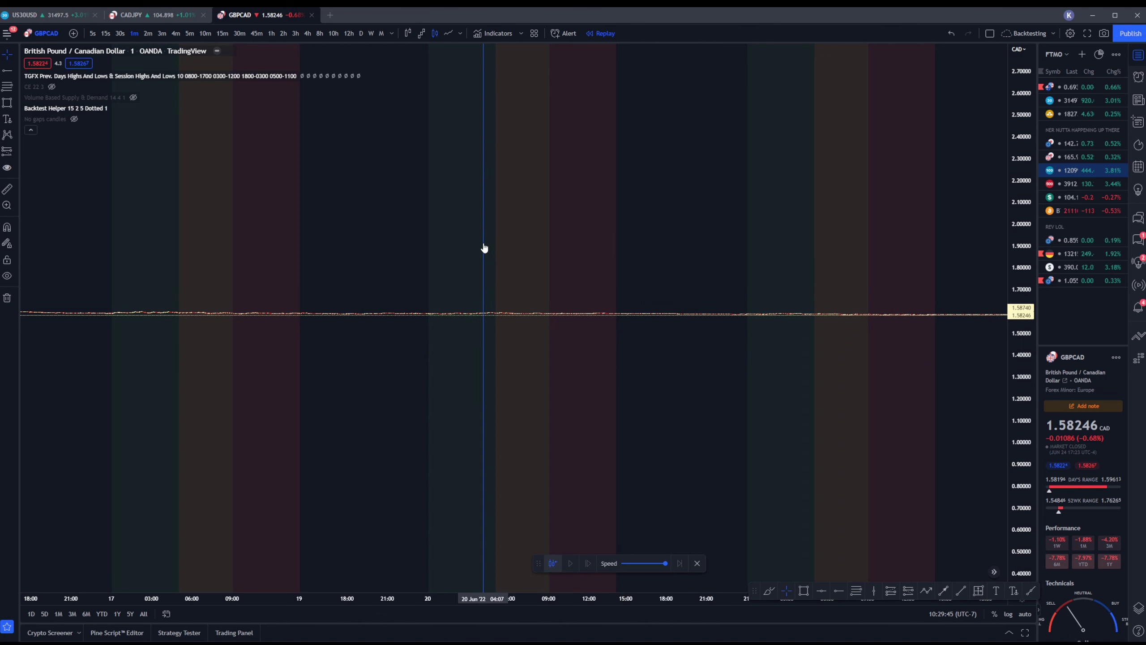
left_click(483, 242)
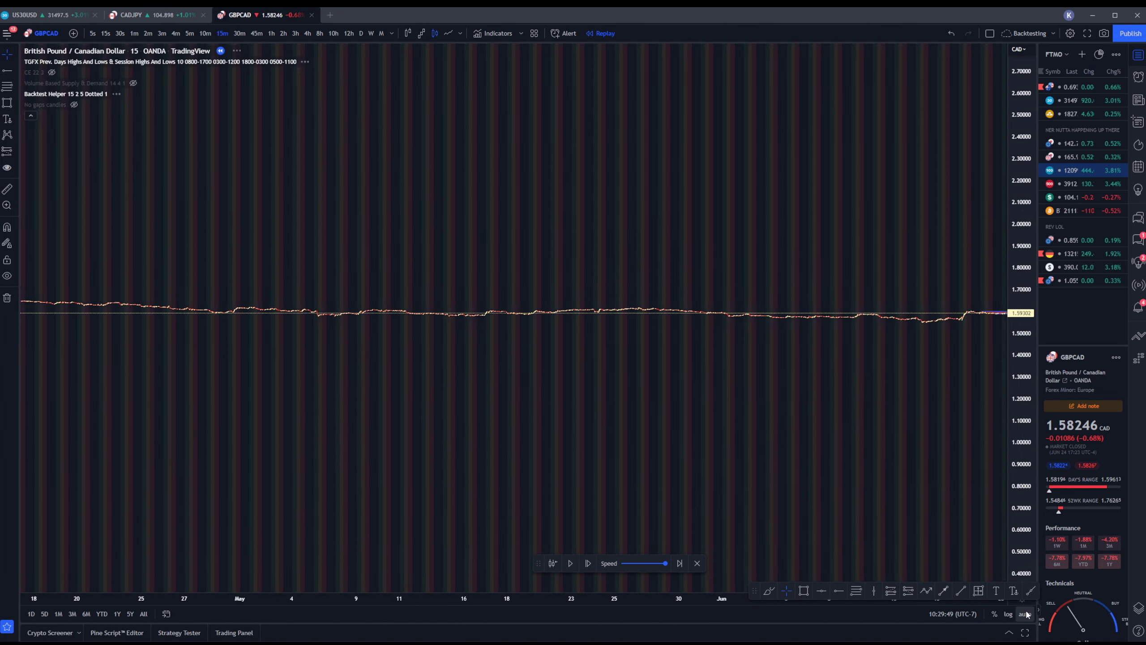
Frame the 20 June bars near the Asian Prev. High (about 1.5939) and advance the replay one bar
scroll(960, 467, "up", 10)
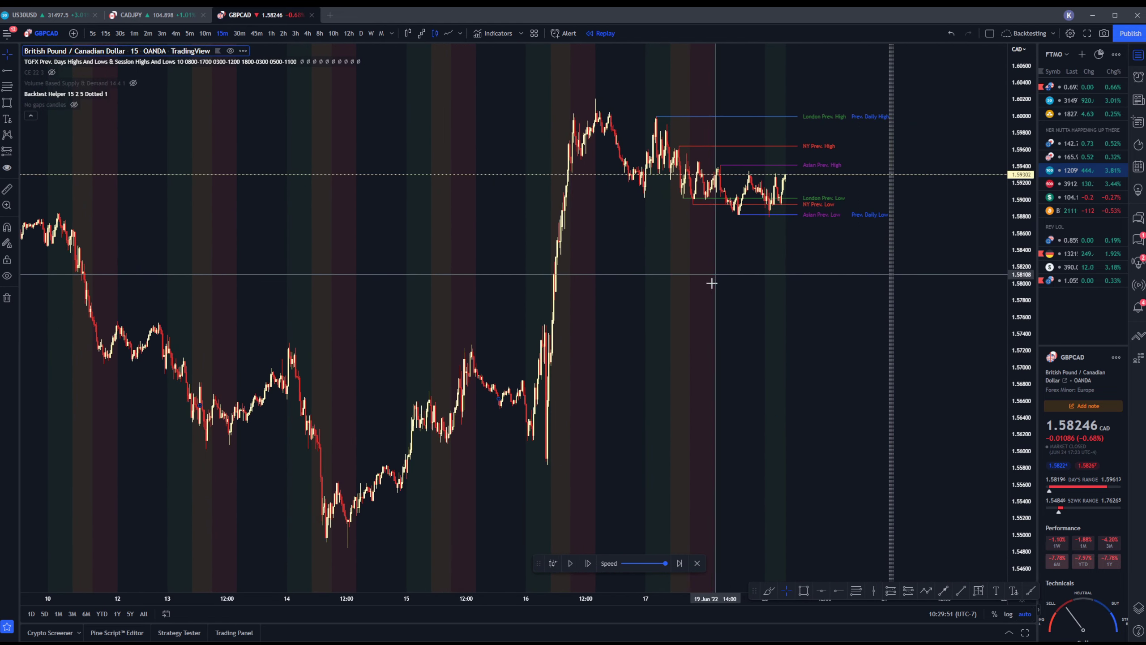
left_click_drag(571, 250, 648, 250)
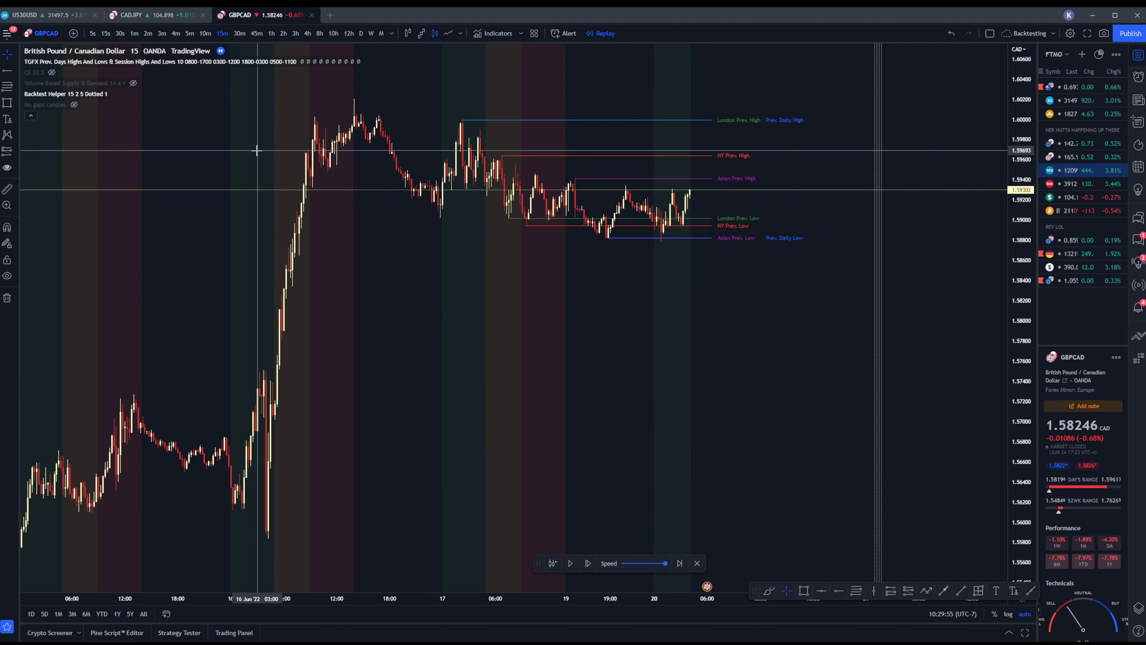
scroll(228, 373, "down", 3)
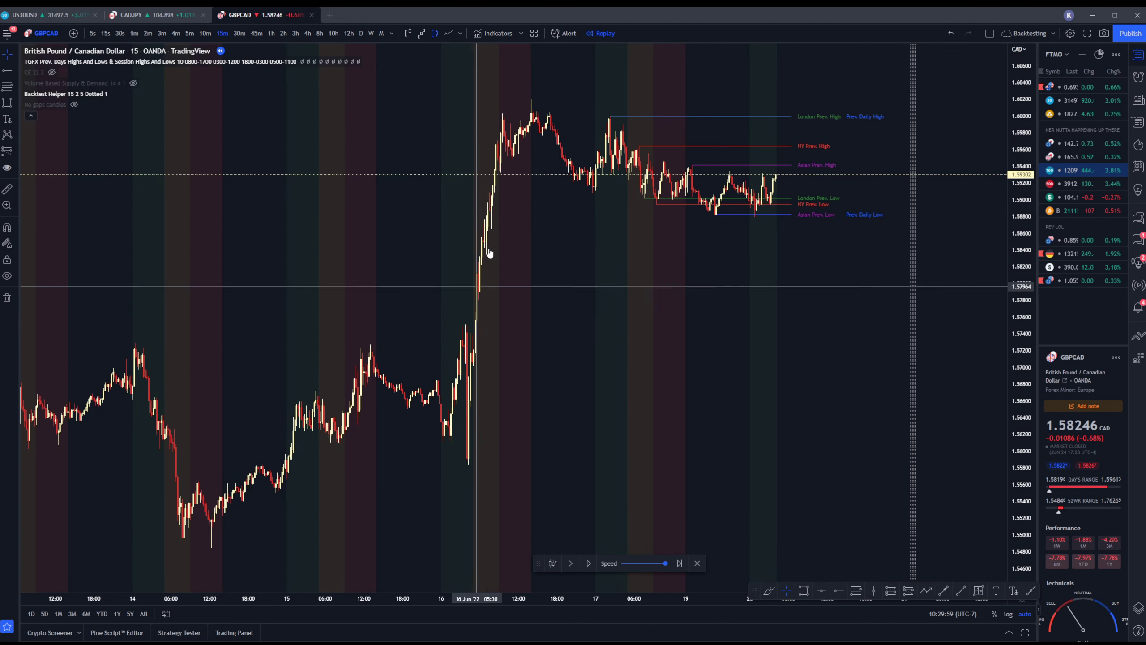
scroll(704, 203, "up", 3)
left_click_drag(604, 263, 718, 291)
scroll(718, 292, "up", 3)
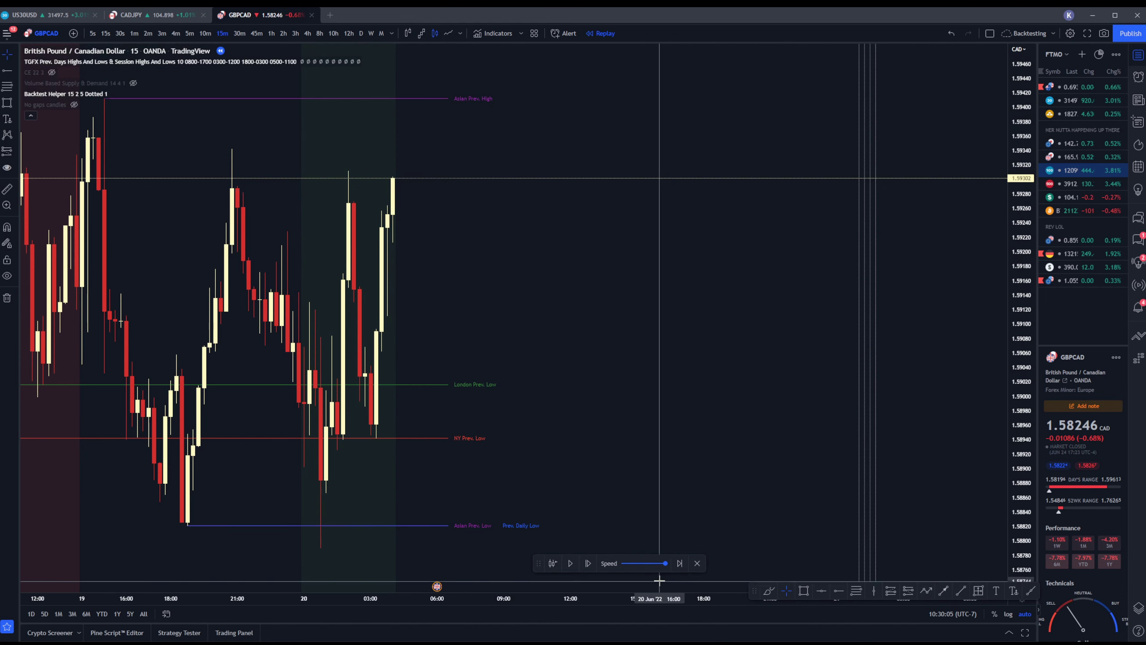
left_click(592, 570)
scroll(496, 408, "down", 2)
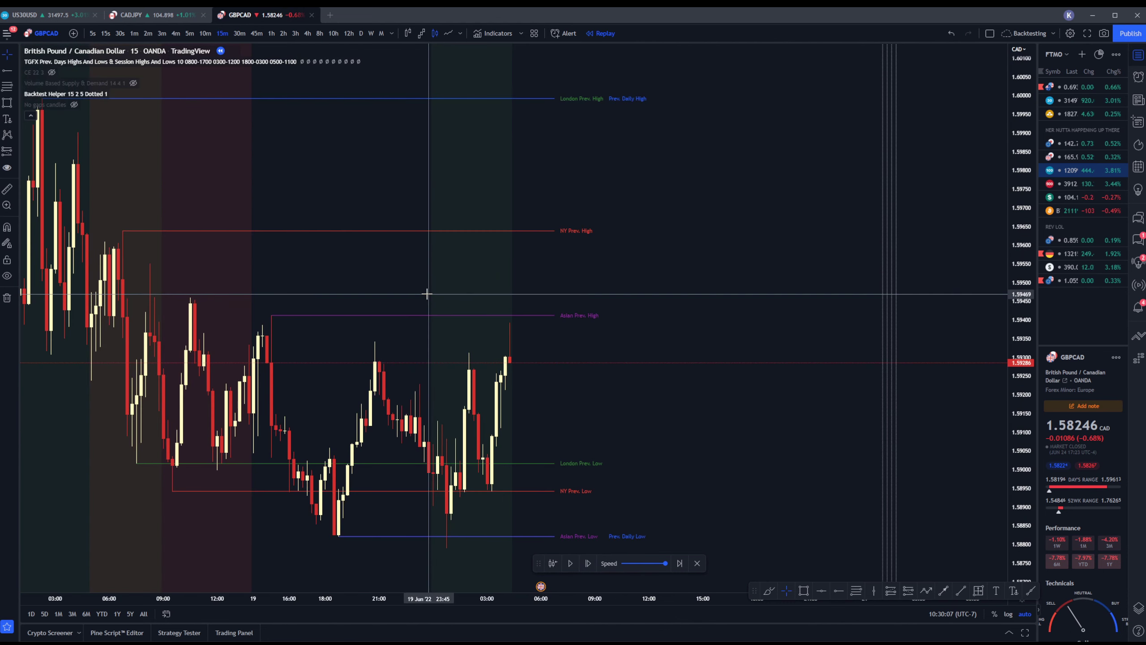
scroll(328, 336, "up", 1)
scroll(318, 262, "down", 1)
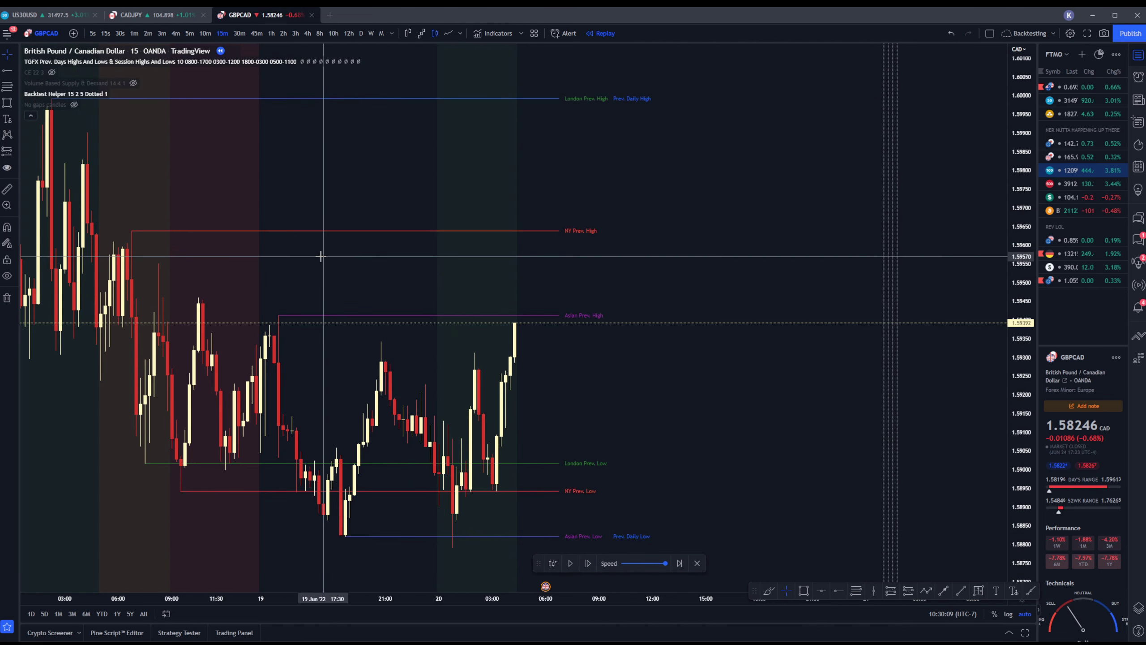
scroll(280, 221, "down", 2)
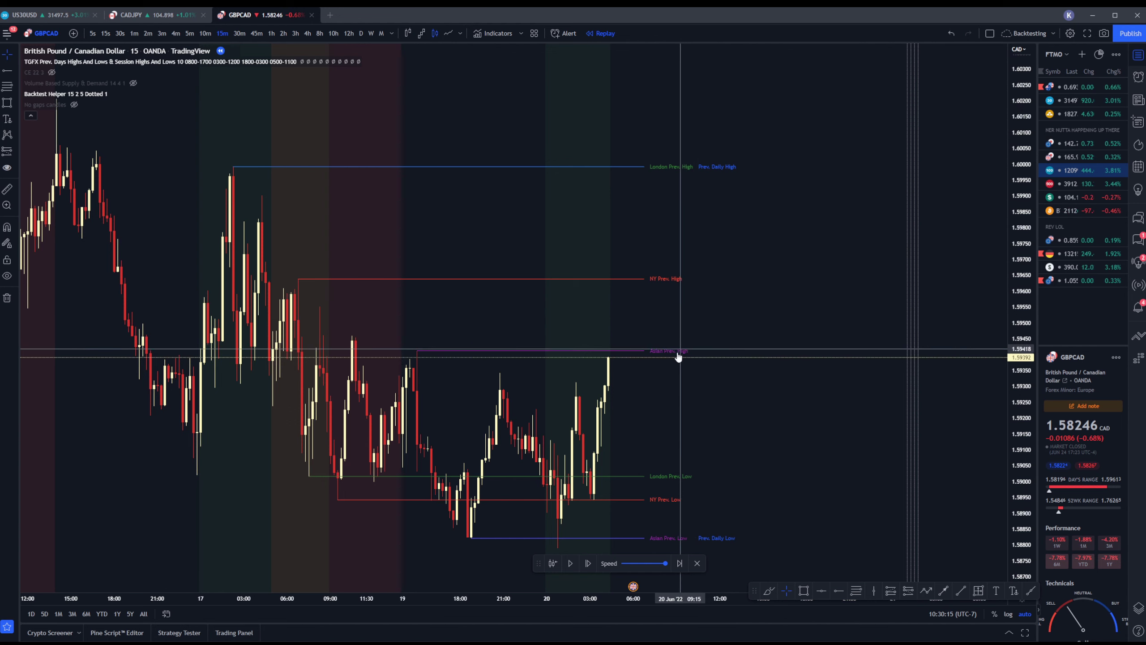
scroll(569, 547, "up", 2)
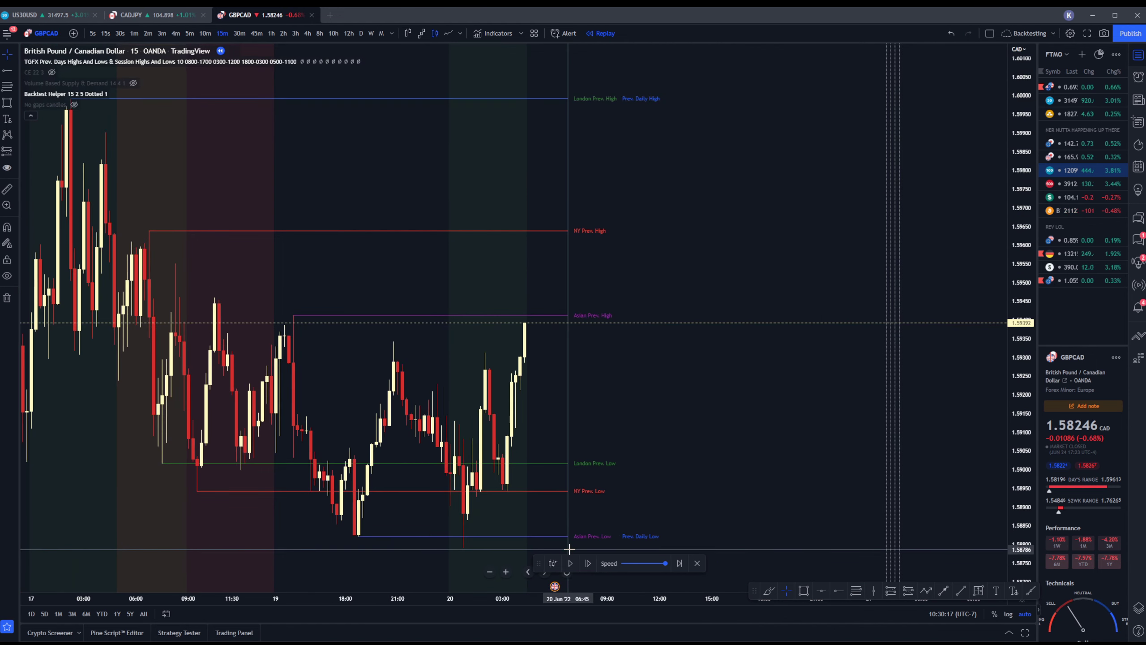
scroll(554, 441, "down", 2)
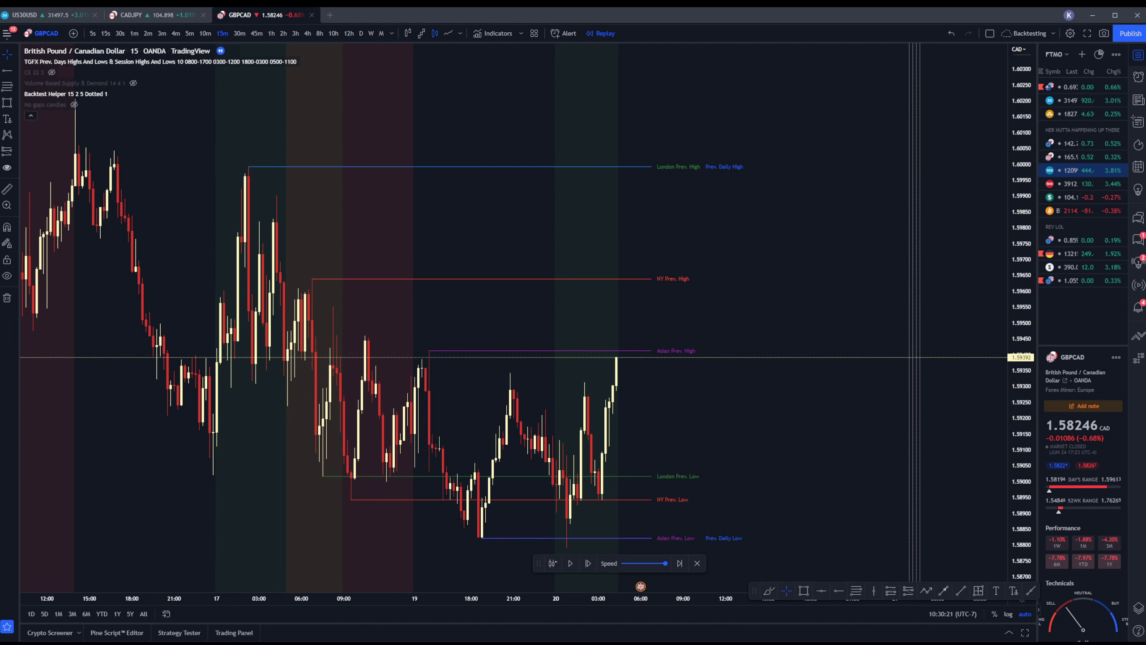
Place horizontal rays at 1.59410 and 1.59548 on the highs, readying a third ray
left_click(7, 71)
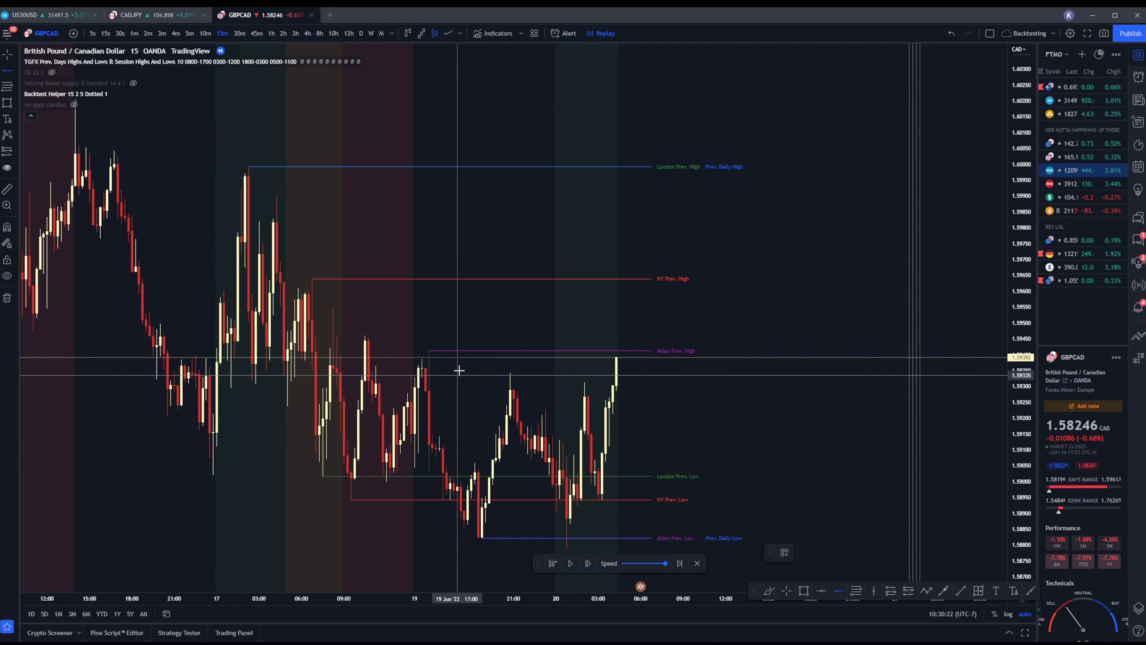
left_click(425, 352)
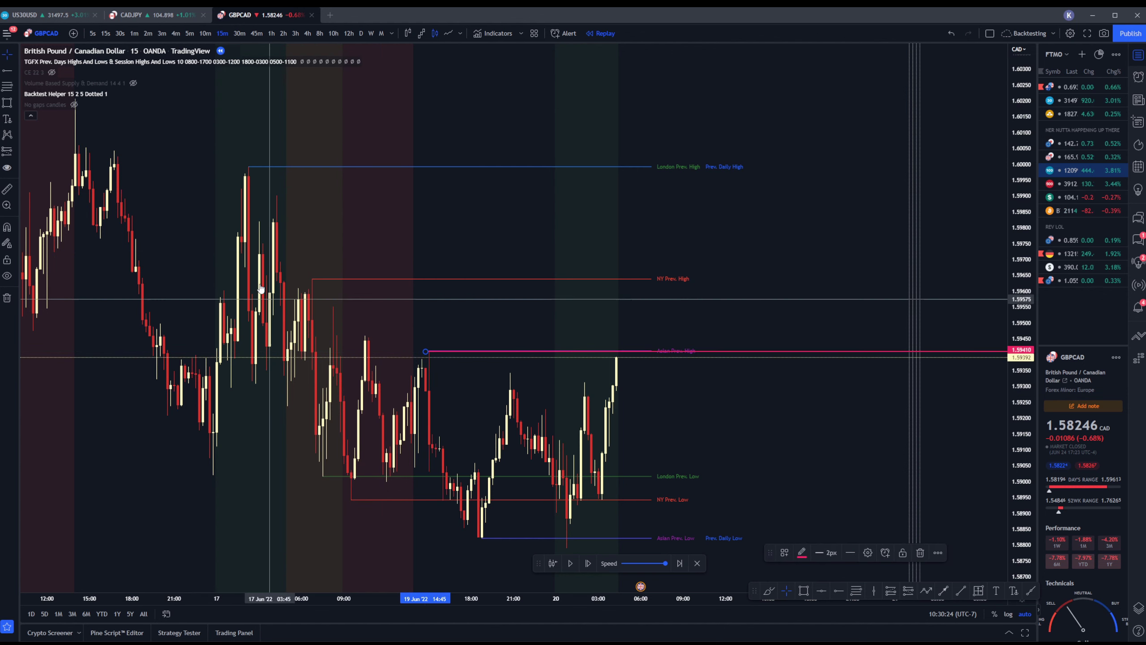
left_click(8, 72)
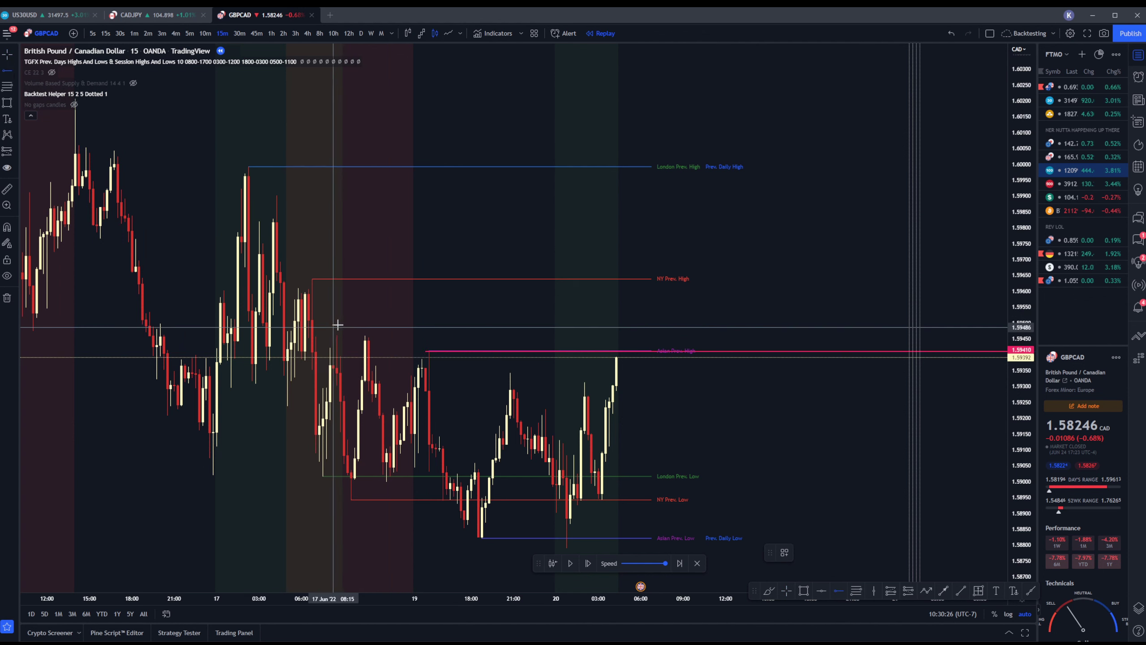
left_click(319, 308)
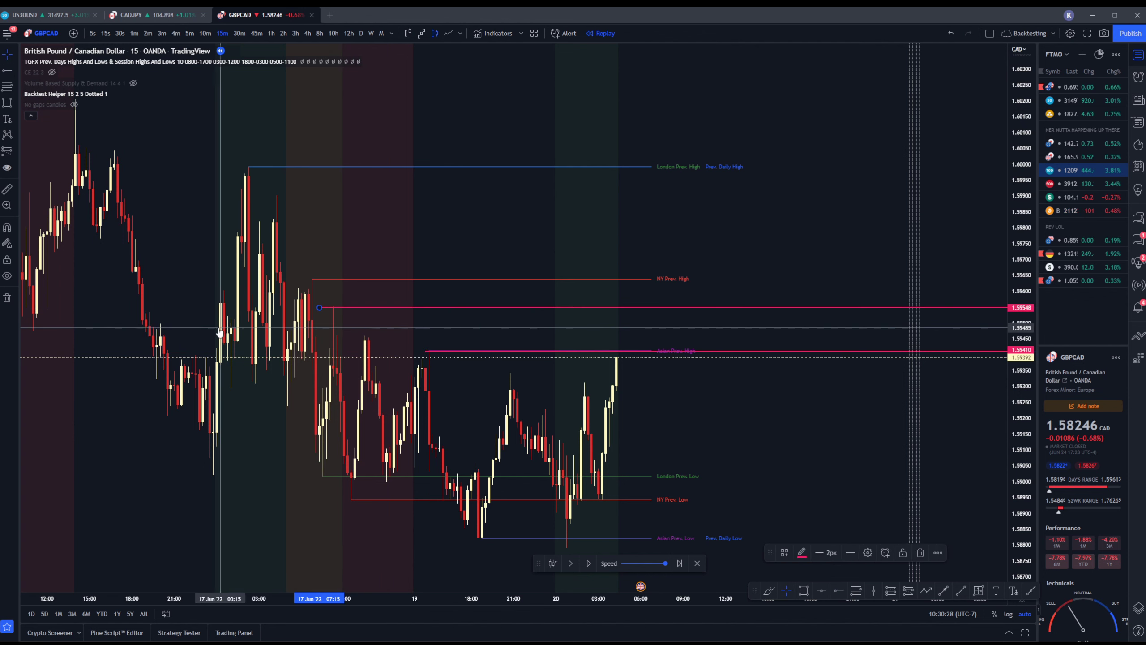
left_click(8, 71)
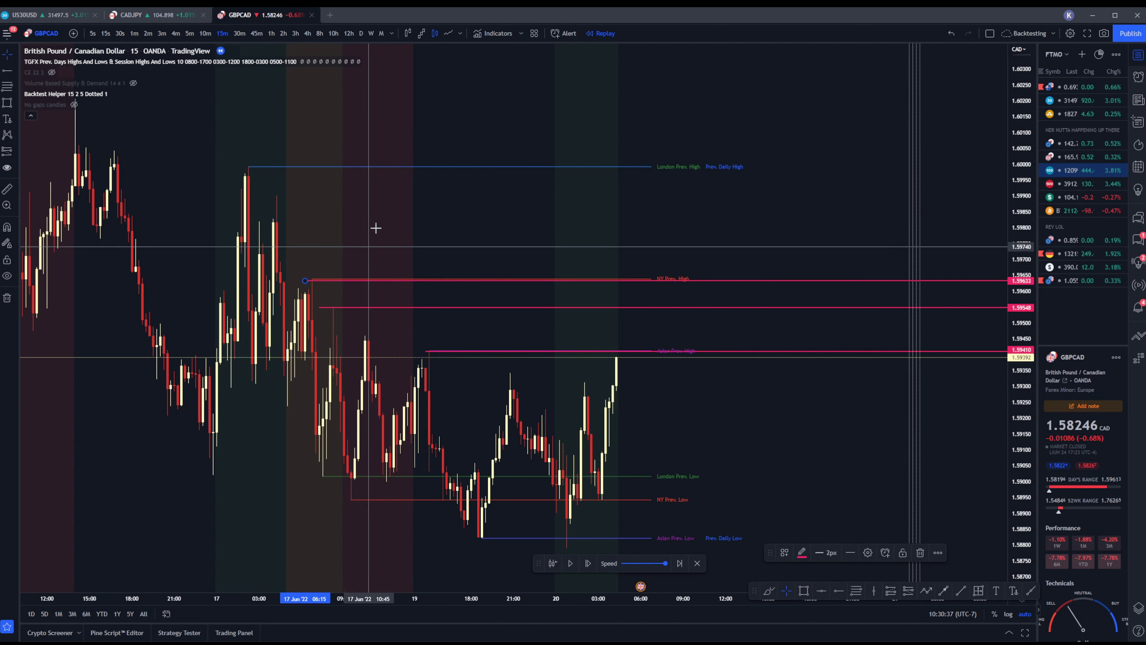
scroll(389, 218, "down", 2)
scroll(326, 135, "up", 2)
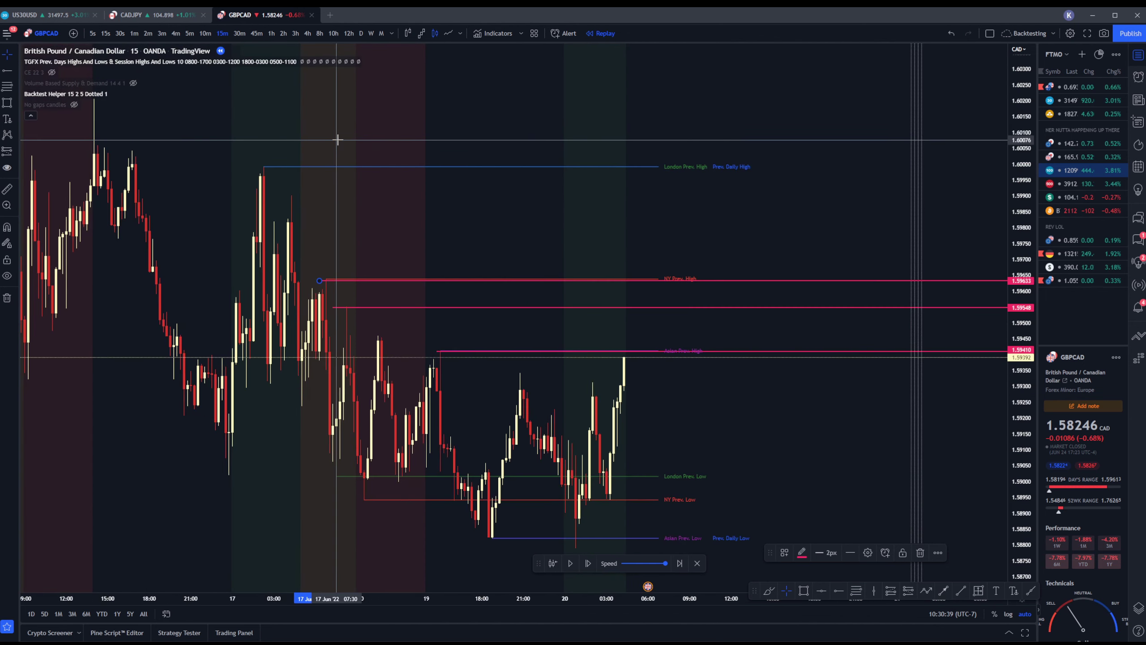
scroll(338, 140, "down", 3)
scroll(379, 192, "up", 4)
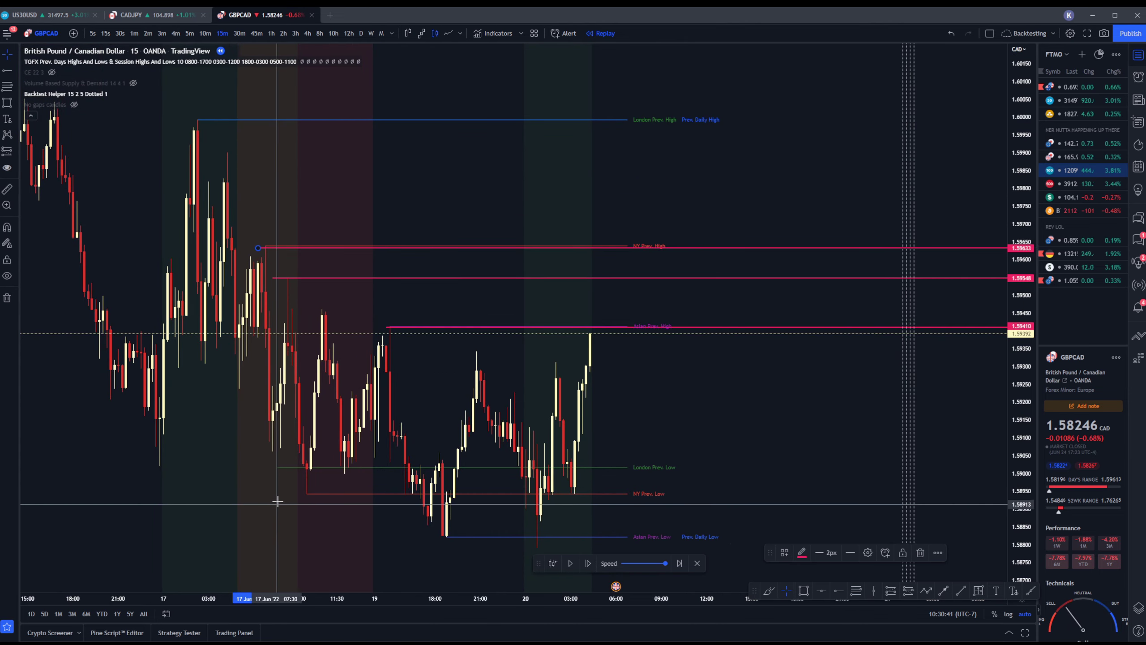
scroll(388, 334, "down", 1)
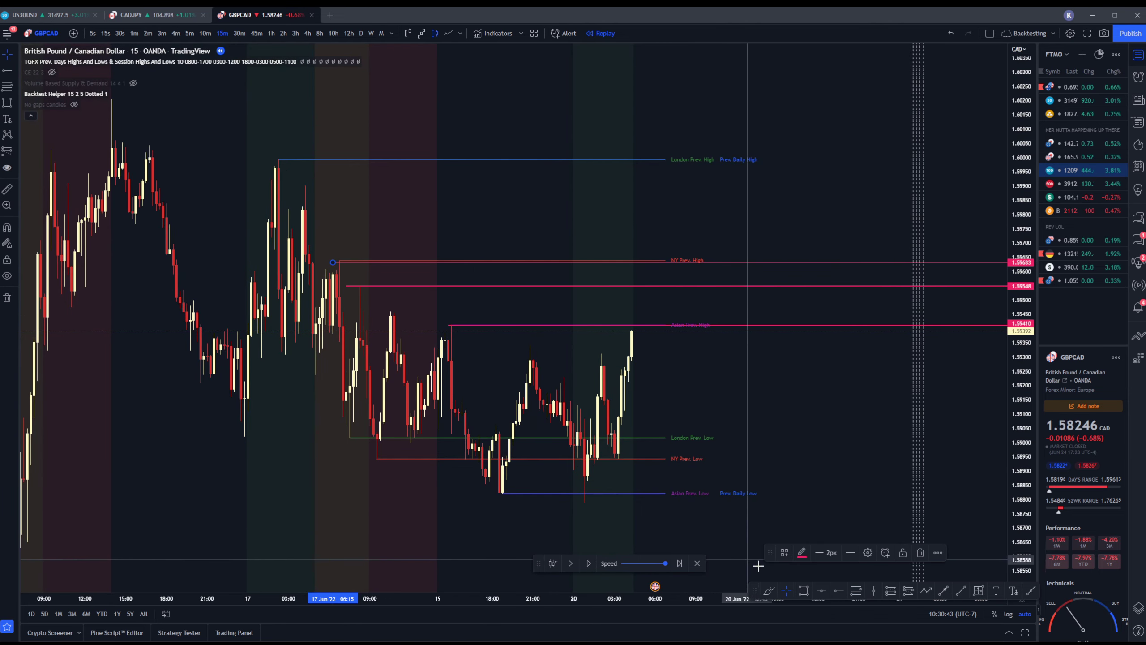
Circle the top candle in green and draw green arrows at two earlier levels, London Prev. High and NY Prev. Low
left_click_drag(124, 97, 128, 97)
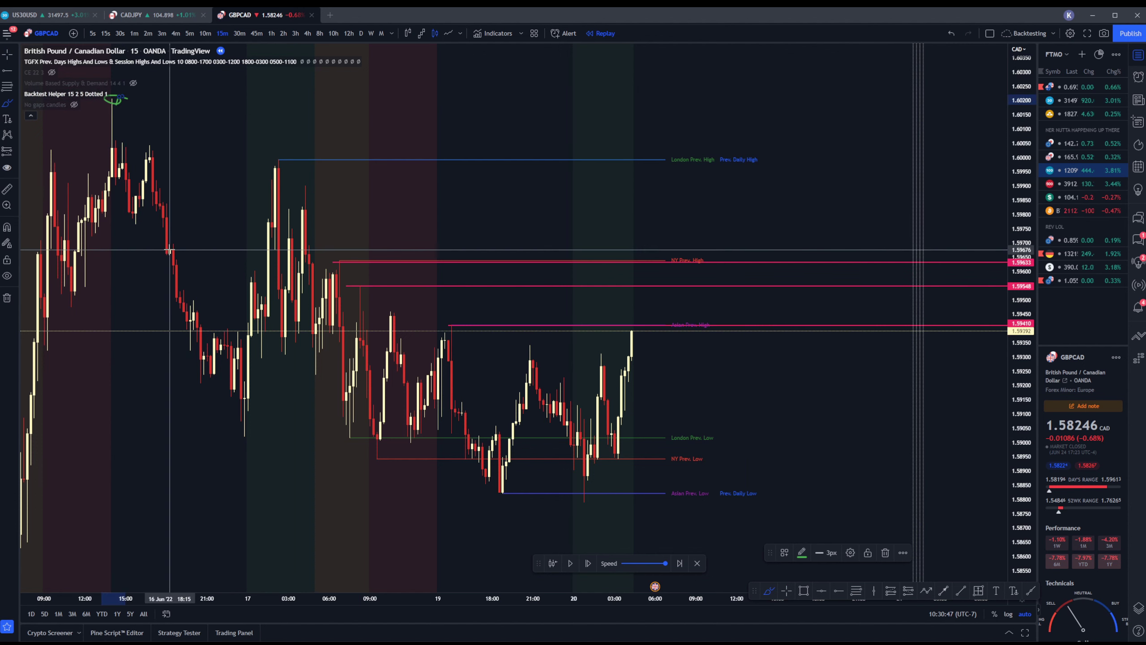
scroll(251, 477, "down", 1)
scroll(172, 452, "up", 1)
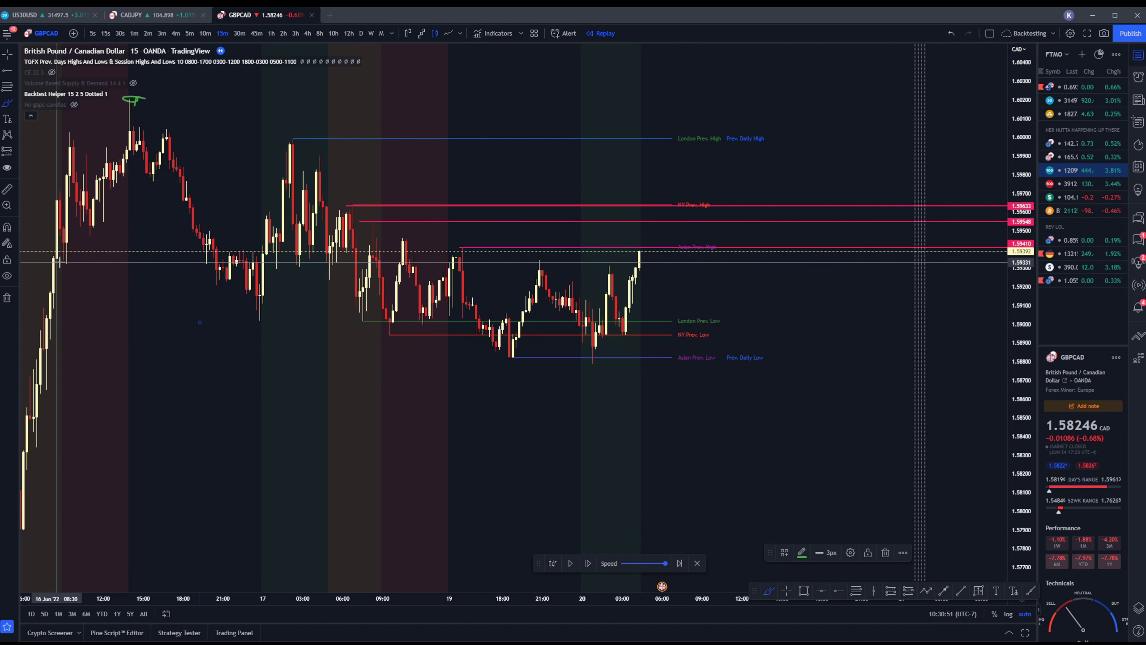
left_click_drag(58, 261, 147, 260)
left_click_drag(68, 222, 257, 228)
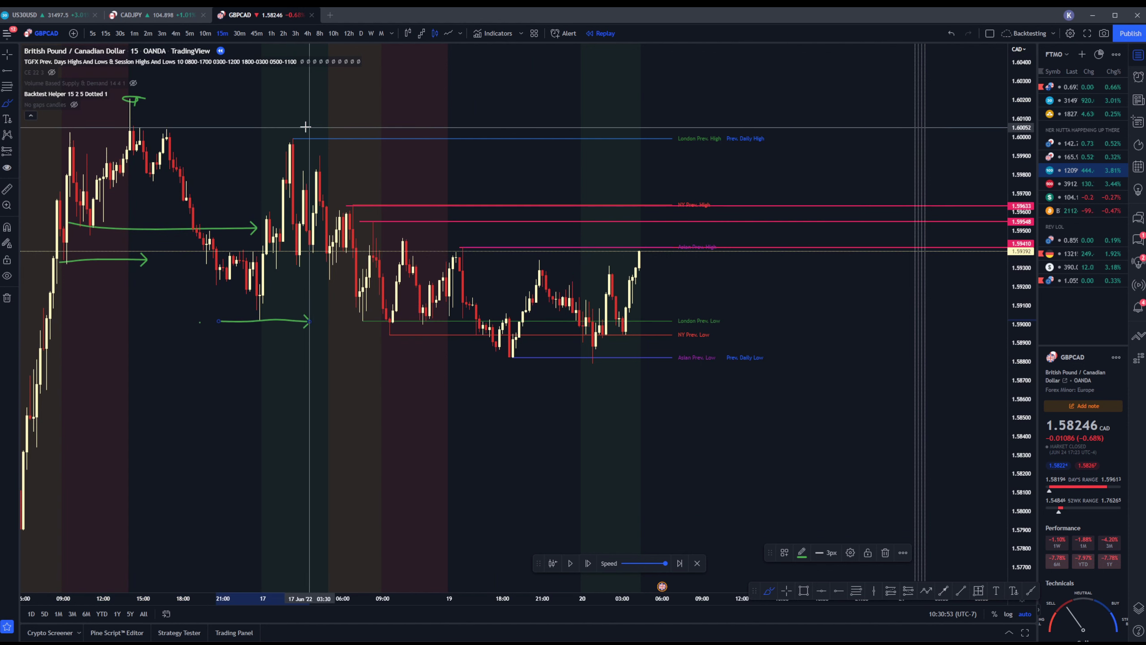
left_click_drag(272, 137, 359, 138)
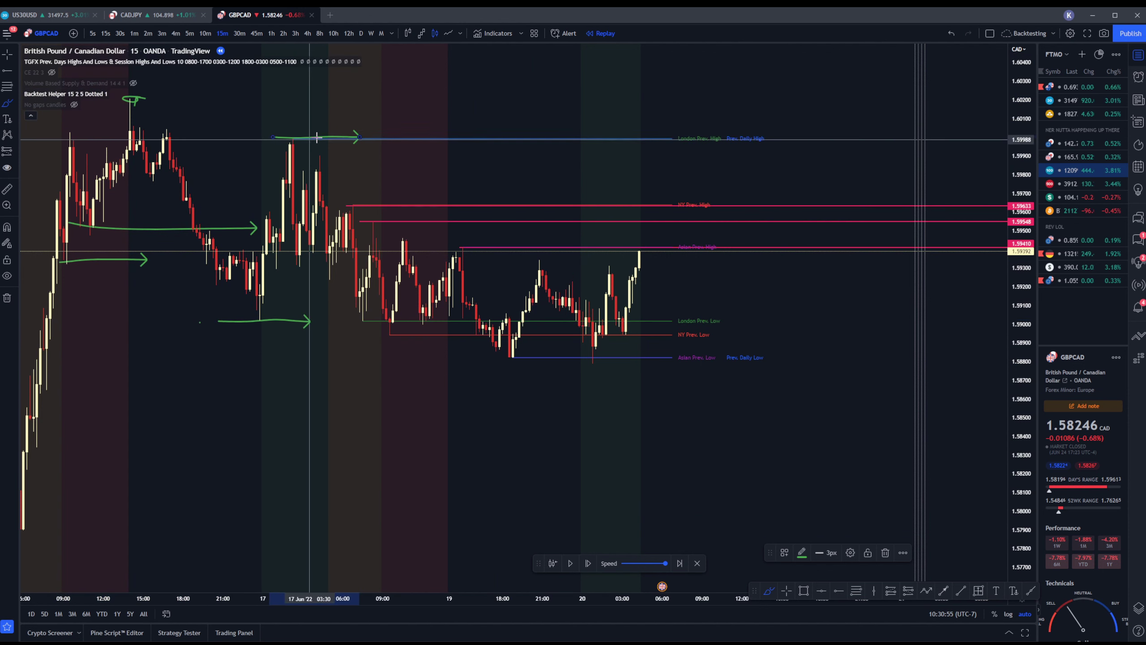
left_click_drag(383, 335, 433, 338)
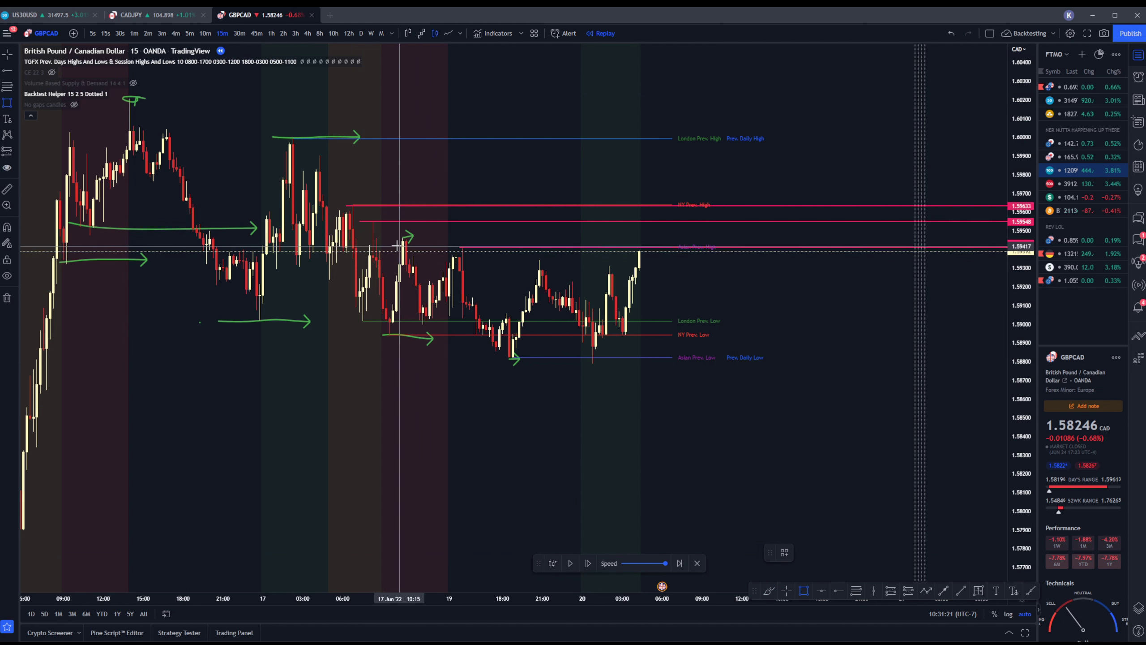
Draw a thin rectangle above Asian Prev. High and a taller one from 1.59659 to 1.59904
left_click_drag(392, 248, 446, 238)
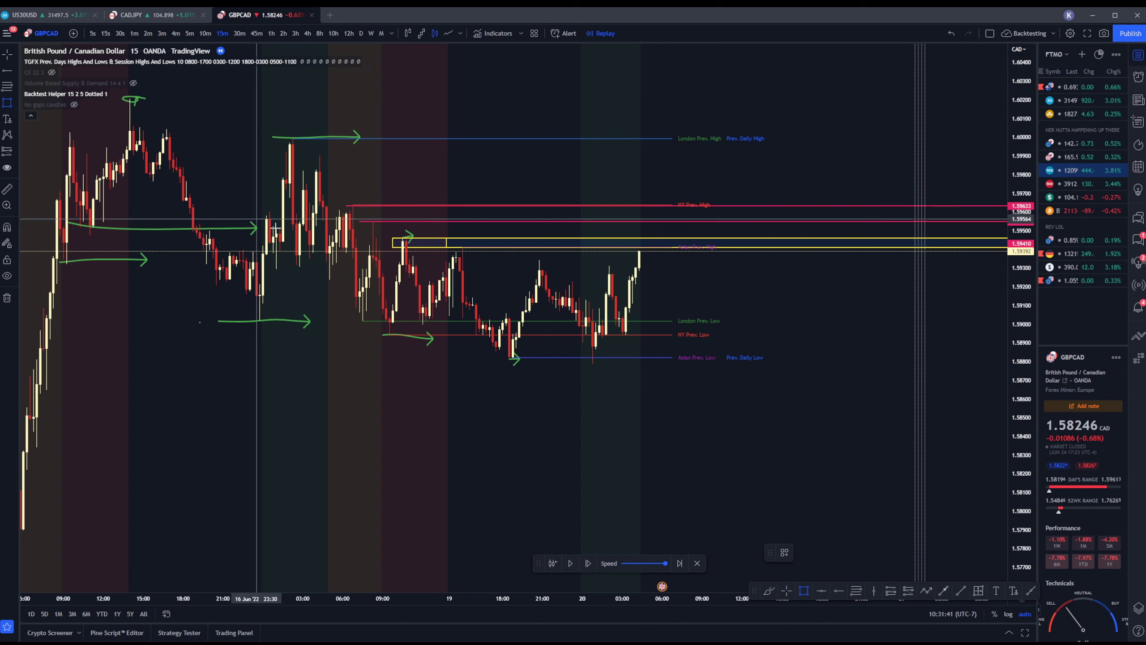
left_click_drag(306, 201, 369, 148)
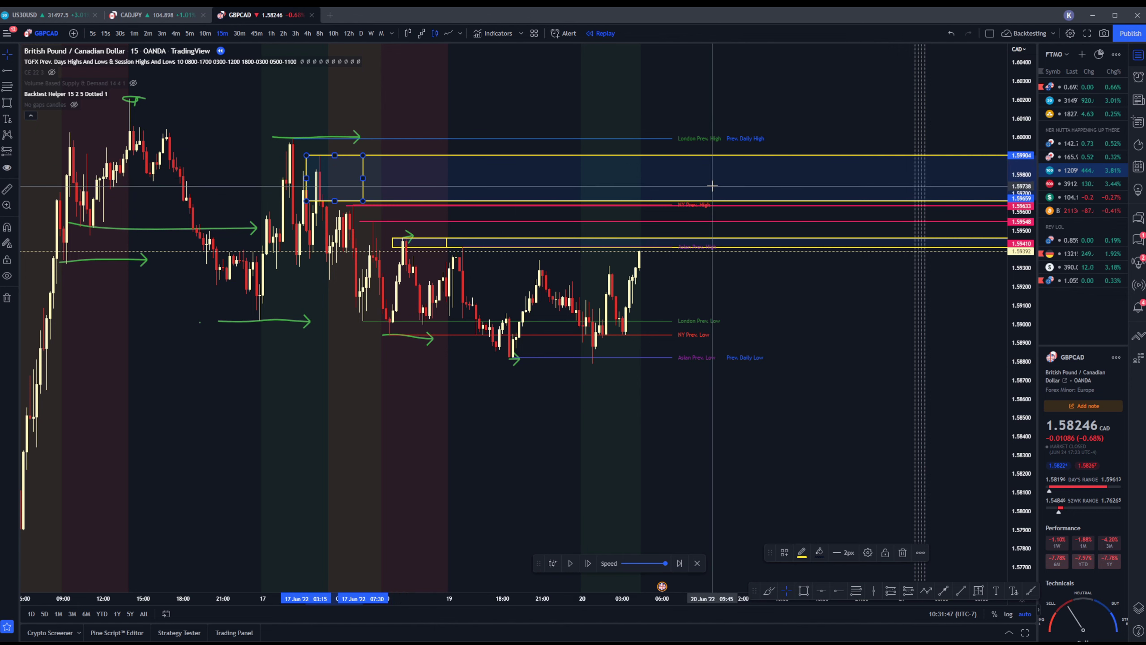
scroll(683, 269, "up", 4)
scroll(619, 235, "down", 2)
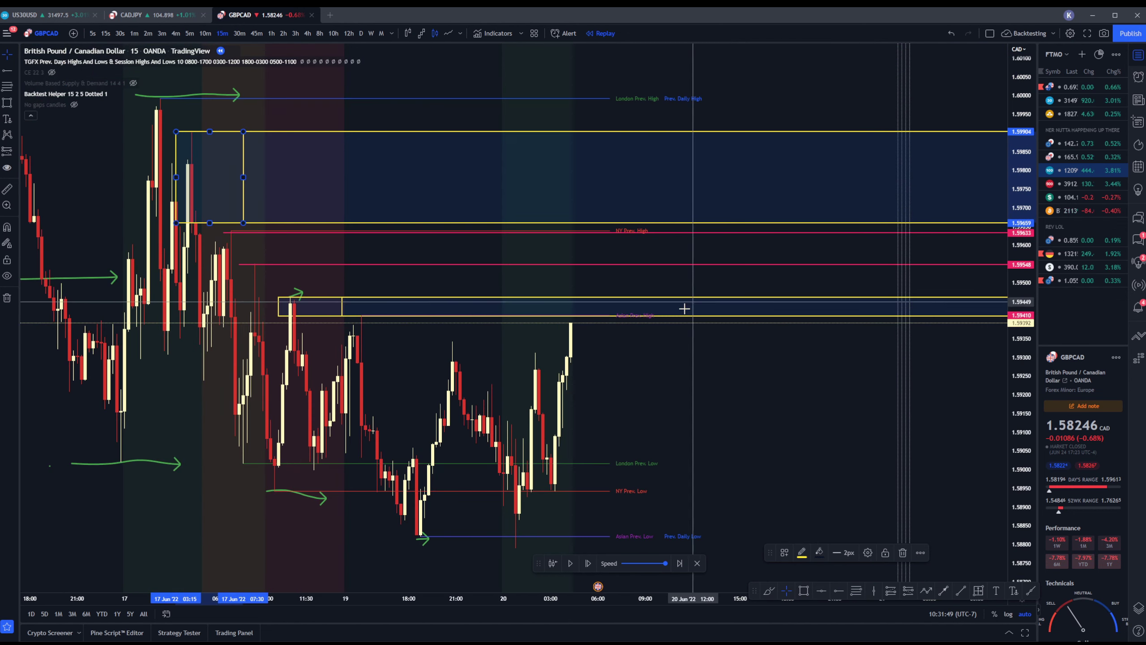
scroll(558, 313, "down", 2)
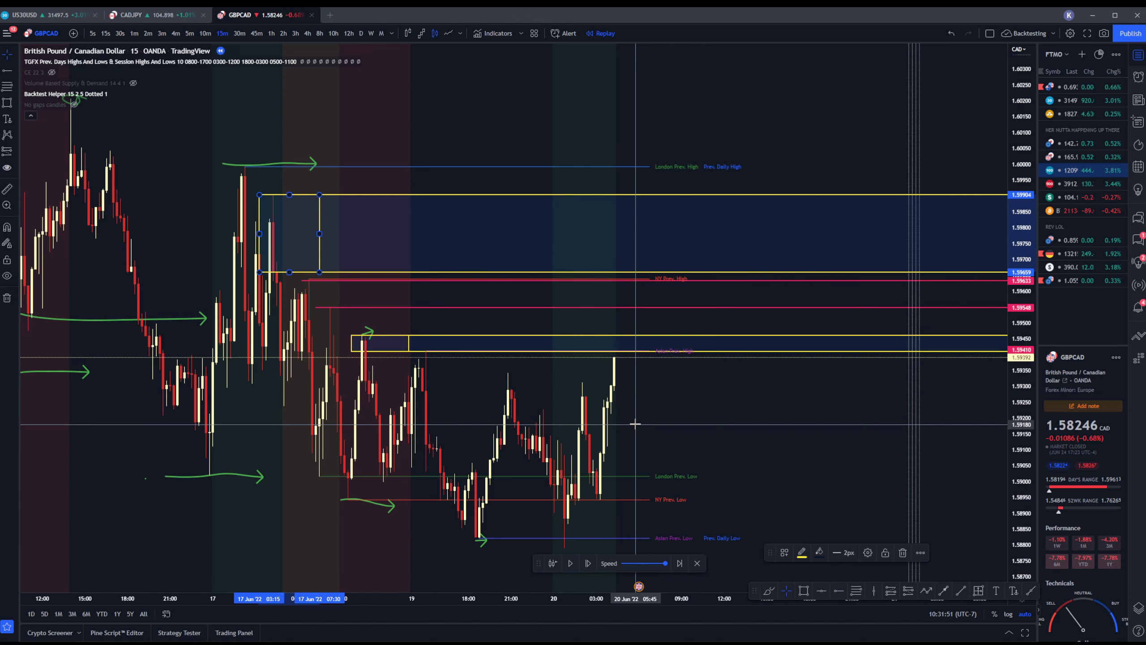
scroll(502, 420, "down", 2)
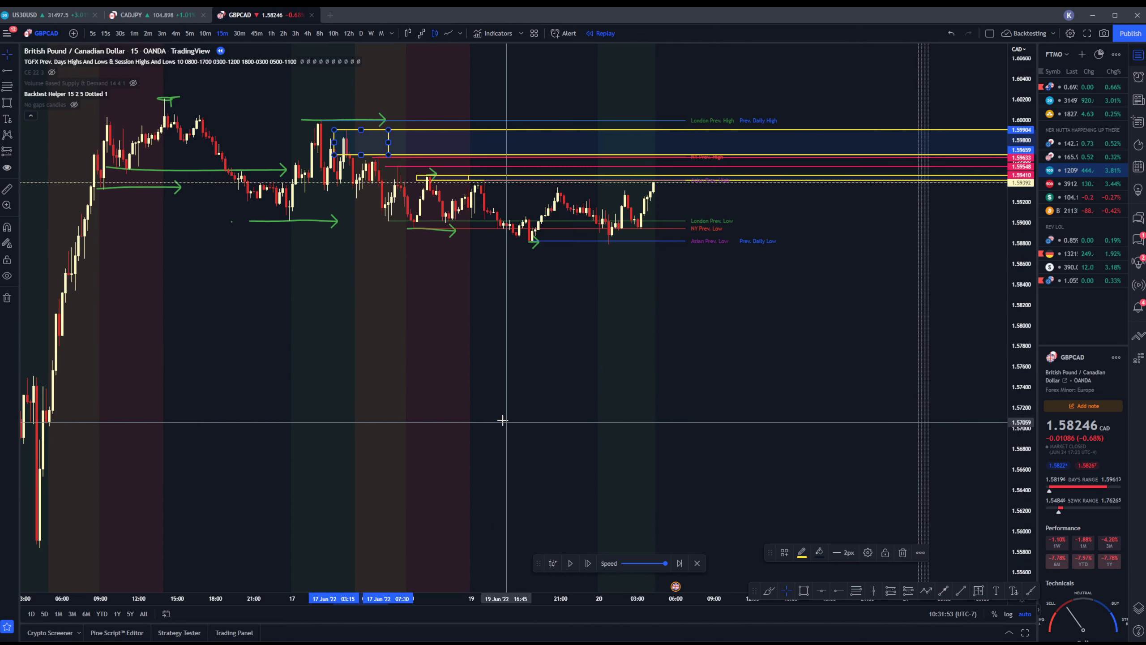
scroll(502, 420, "up", 2)
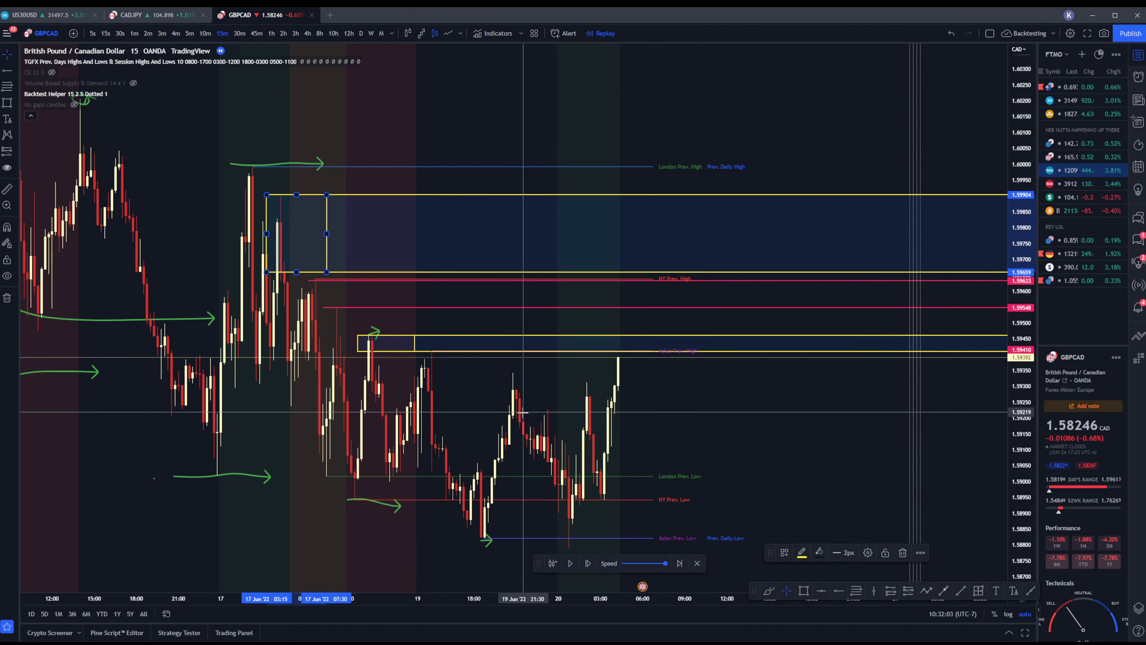
scroll(525, 411, "down", 1)
scroll(560, 379, "up", 1)
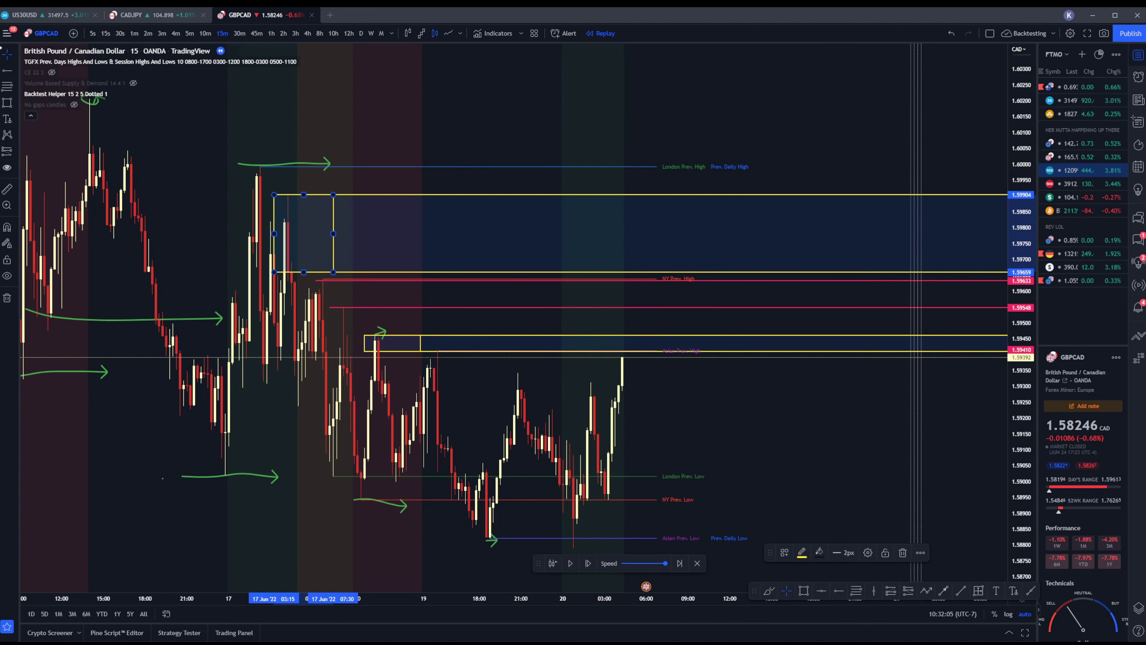
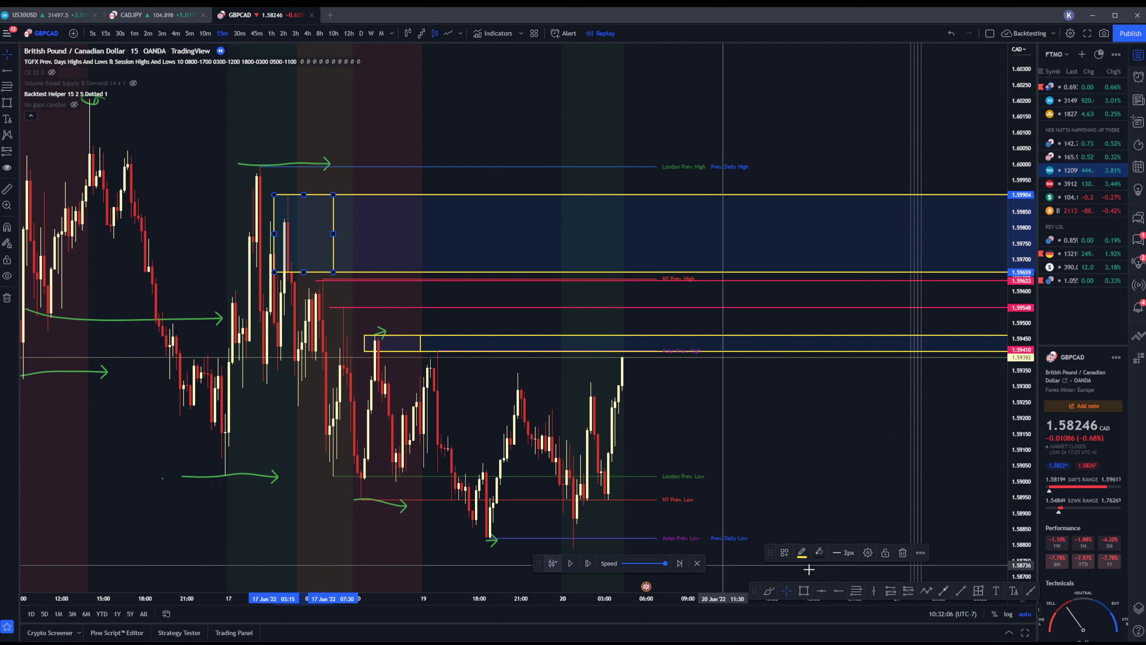
Sketch a freehand line tracing the price drop to the Asian previous low
left_click(769, 590)
left_click_drag(377, 335, 501, 545)
mouse_move(575, 532)
left_mouse_down()
mouse_move(578, 545)
mouse_move(582, 536)
left_mouse_up()
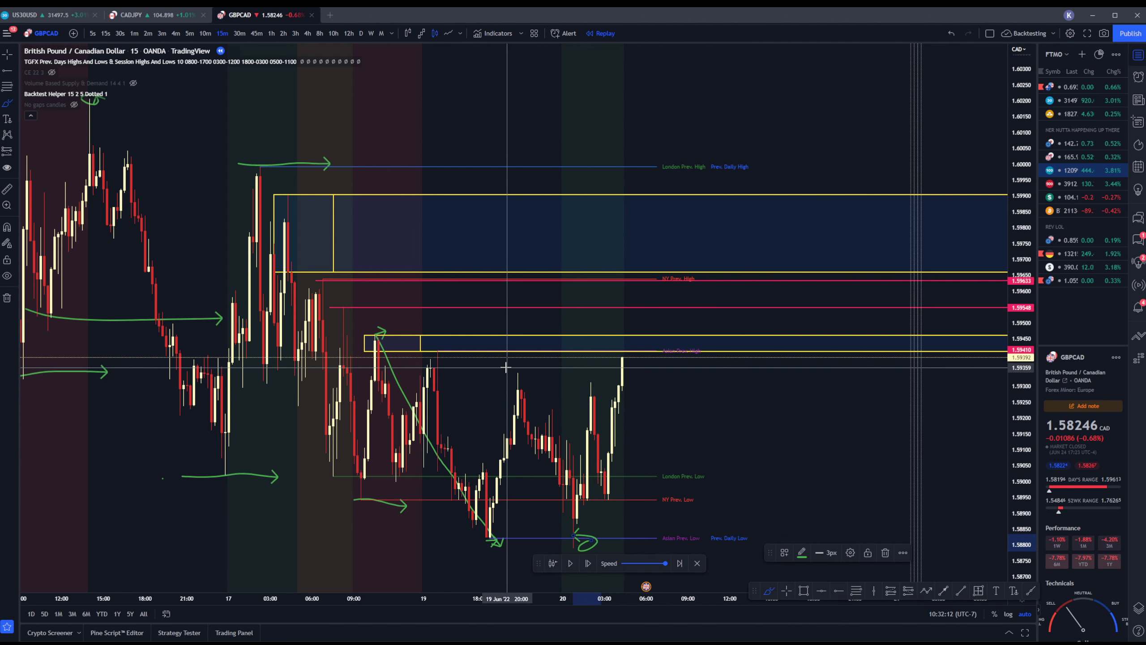
left_click_drag(518, 373, 635, 379)
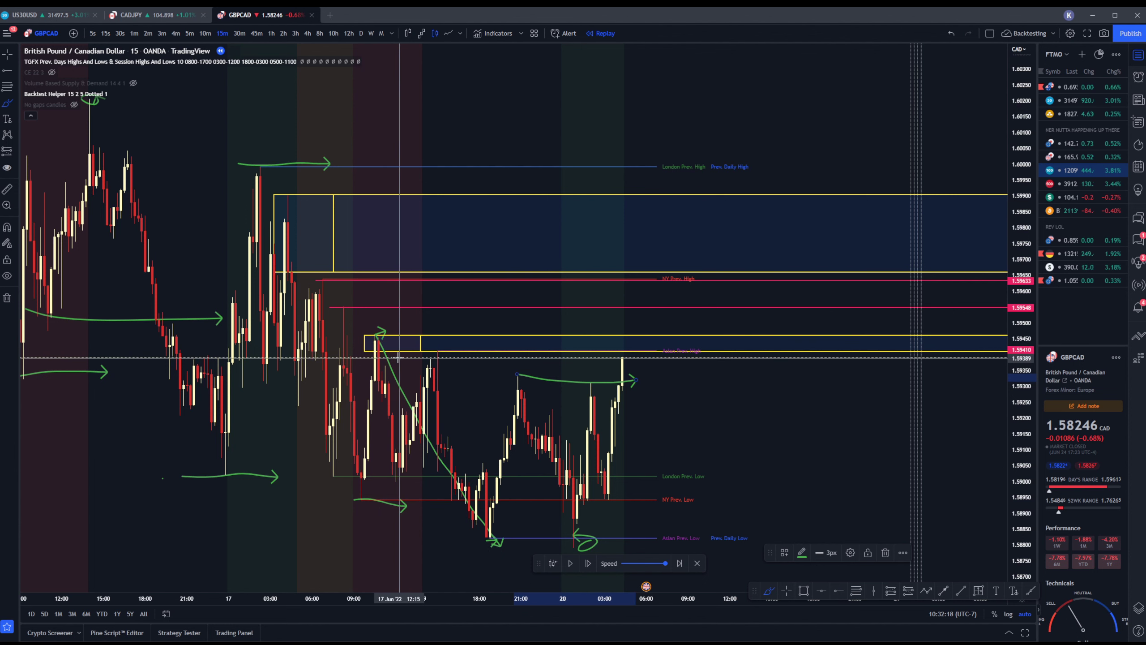
left_click_drag(257, 172, 374, 516)
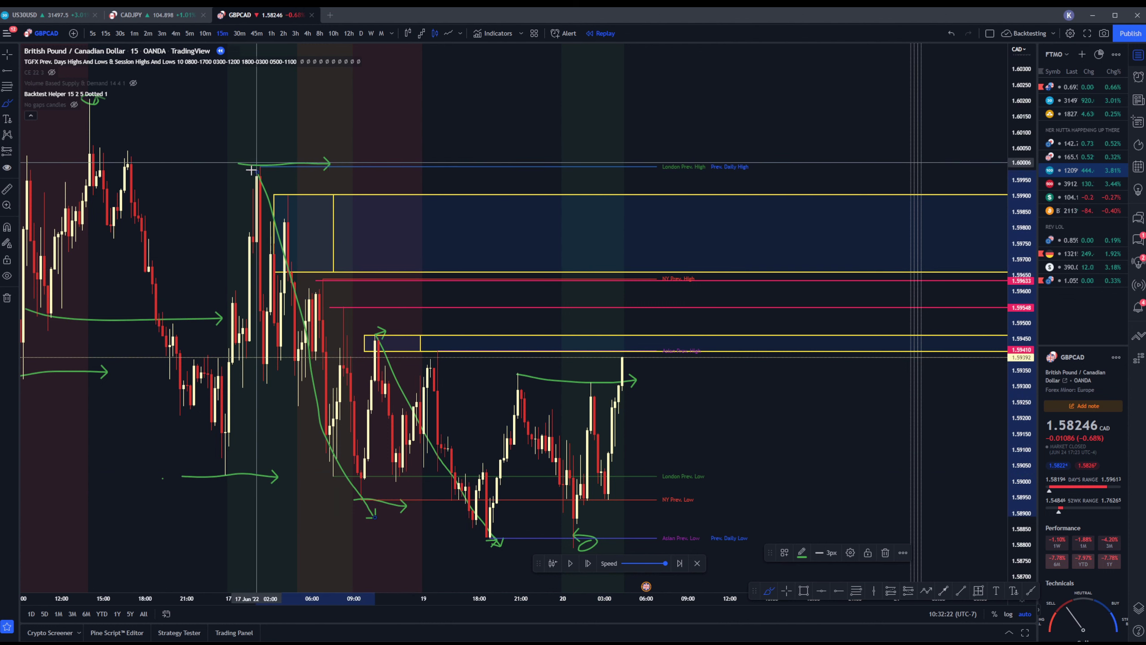
left_click_drag(259, 162, 259, 157)
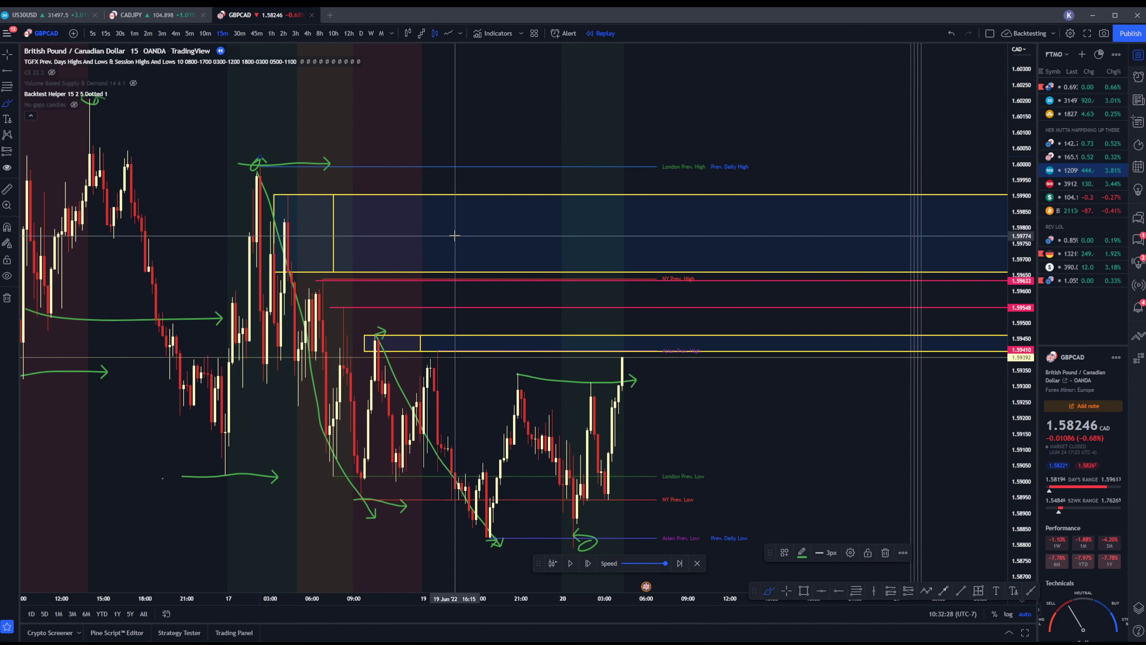
left_click_drag(407, 234, 298, 232)
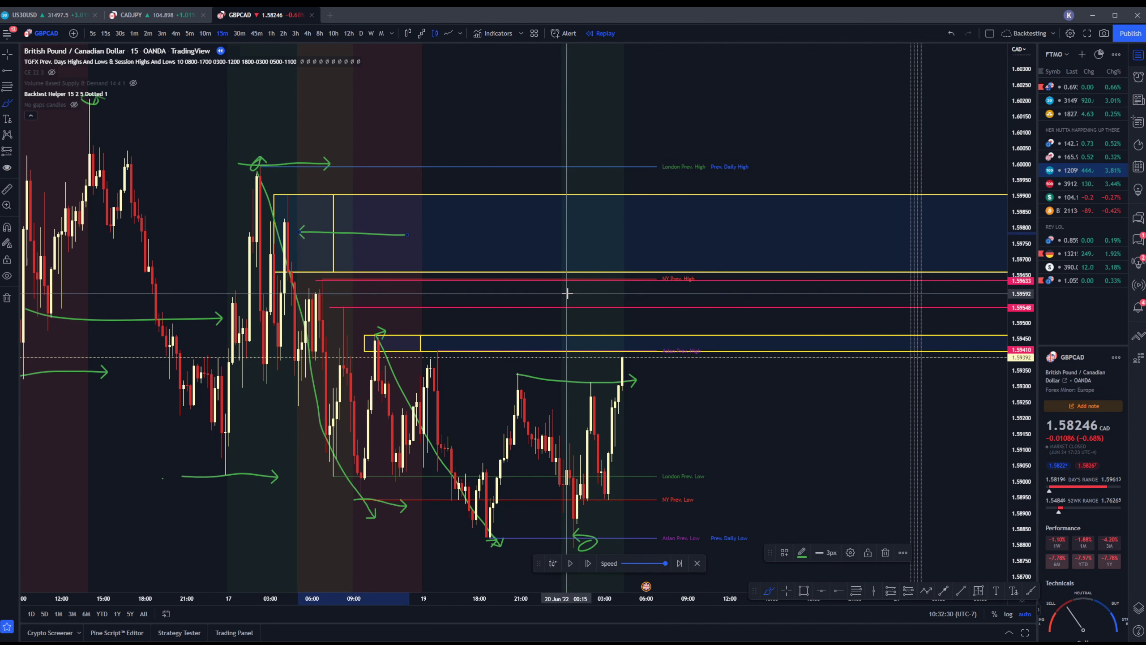
key("ctrl+z")
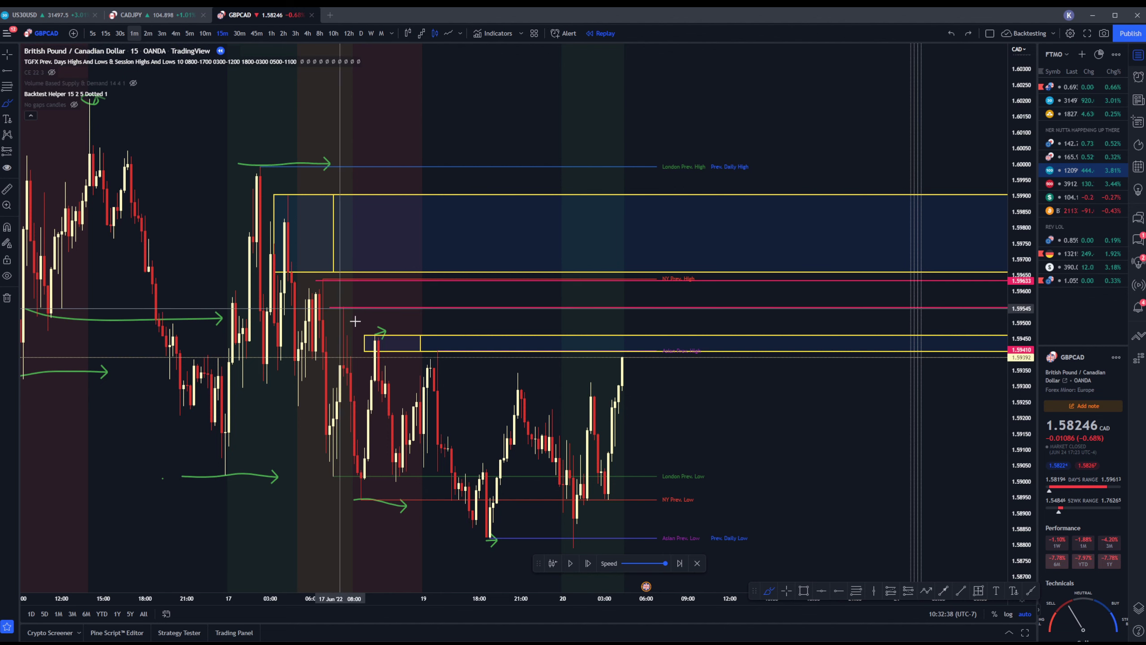
Place a horizontal stop ray at about 1.58791 under the Asian low, then view 5-minute candles
left_click(3, 76)
left_click(564, 549)
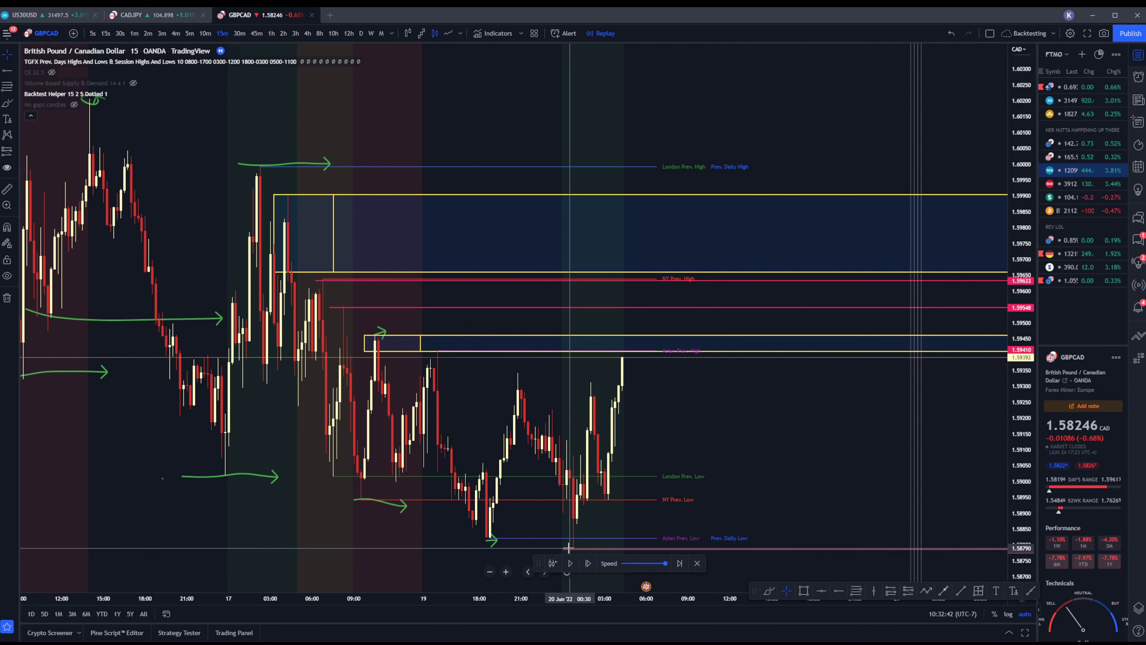
left_click_drag(566, 550, 559, 547)
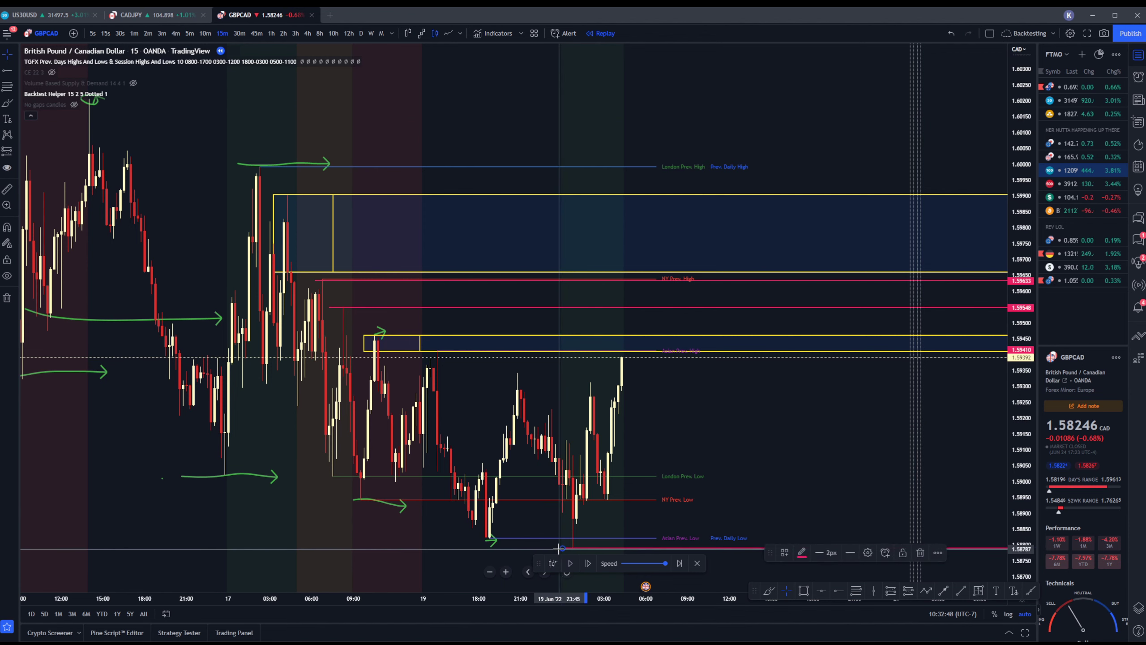
left_click(131, 29)
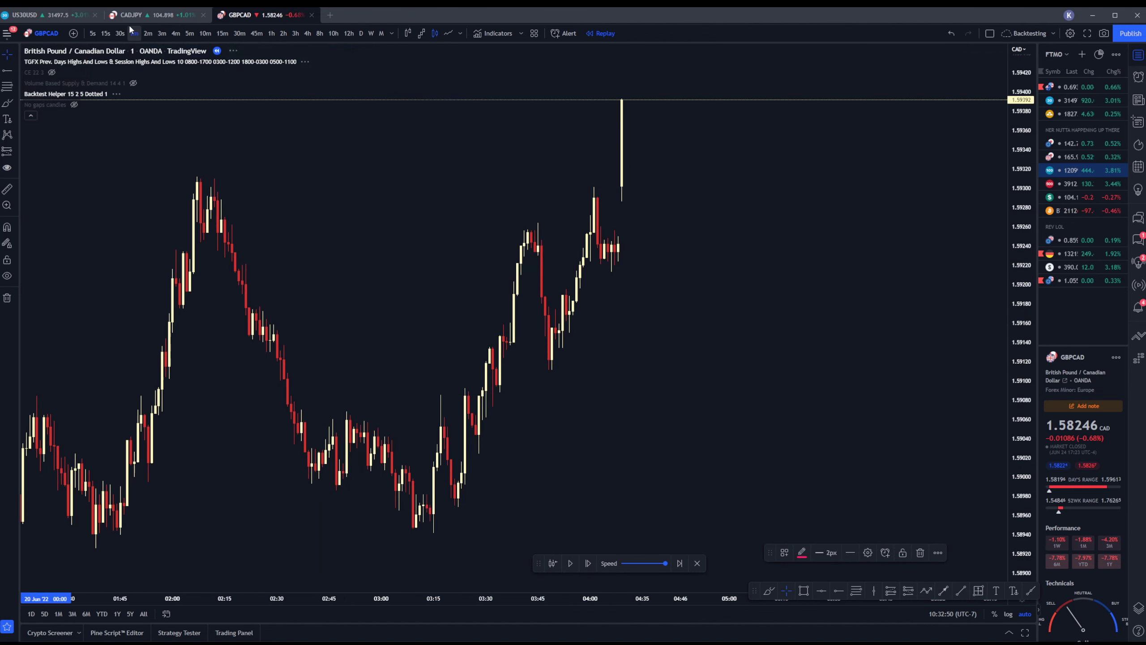
left_click(192, 36)
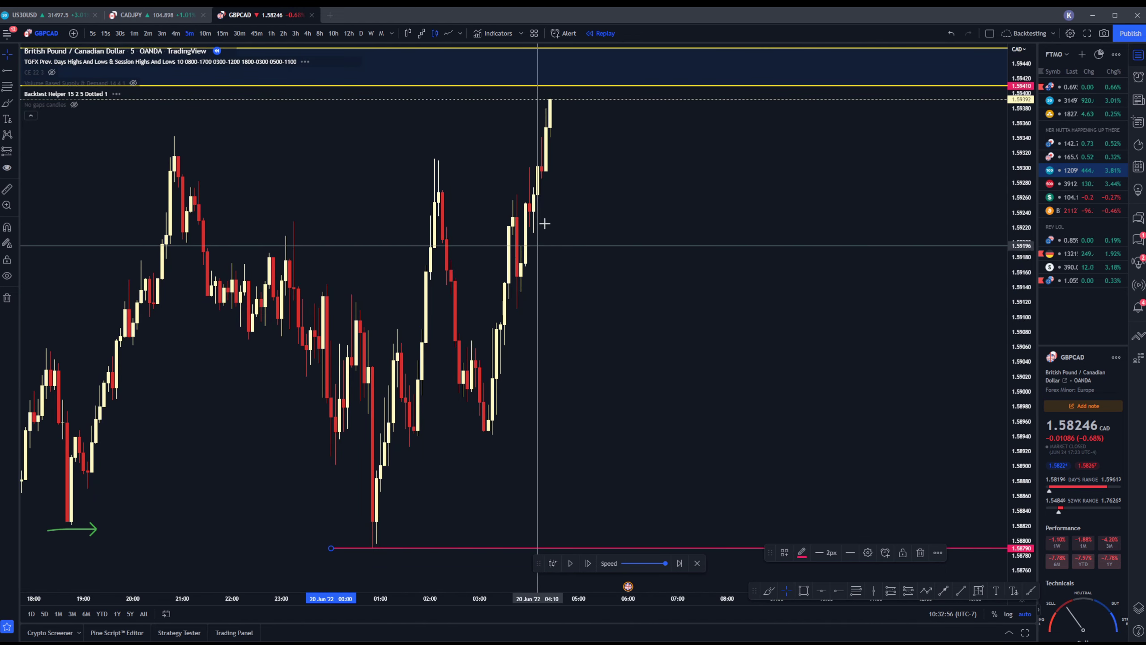
Switch to 1-minute candles and replay eleven bars forward as price rallies toward 1.5952
left_click(134, 34)
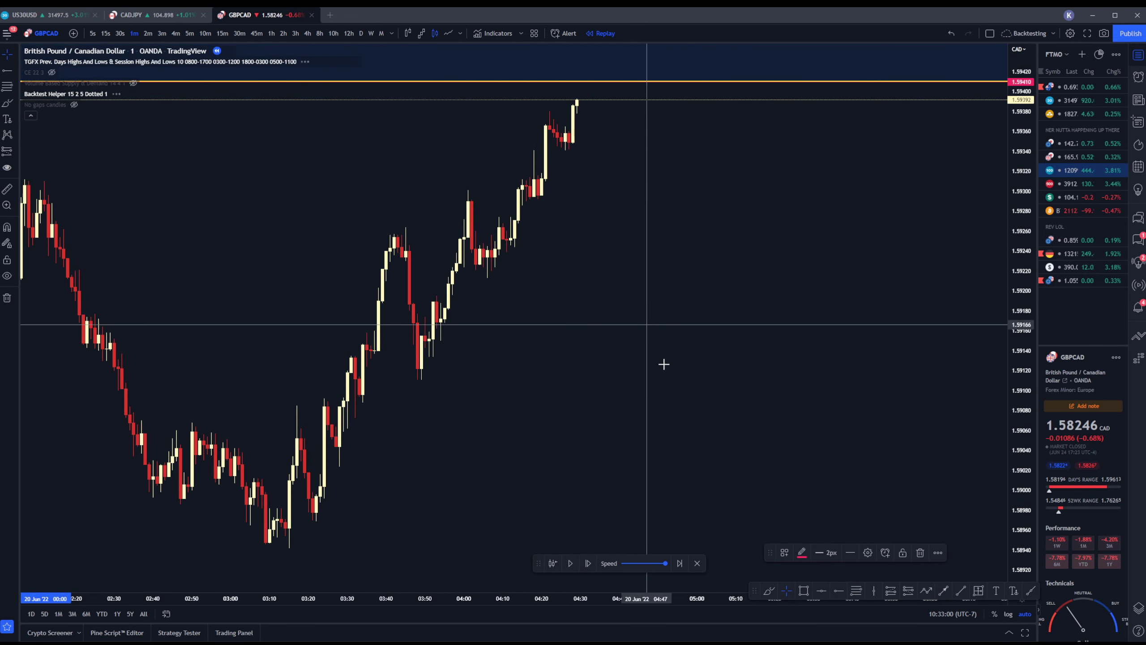
left_click(589, 565)
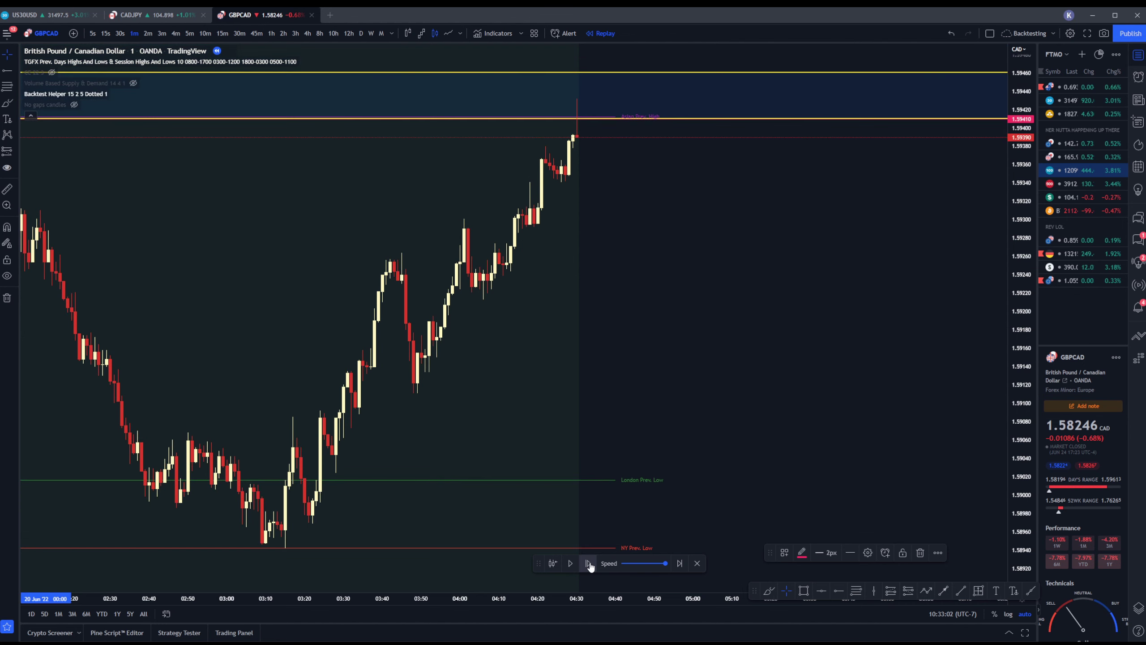
left_click(589, 564)
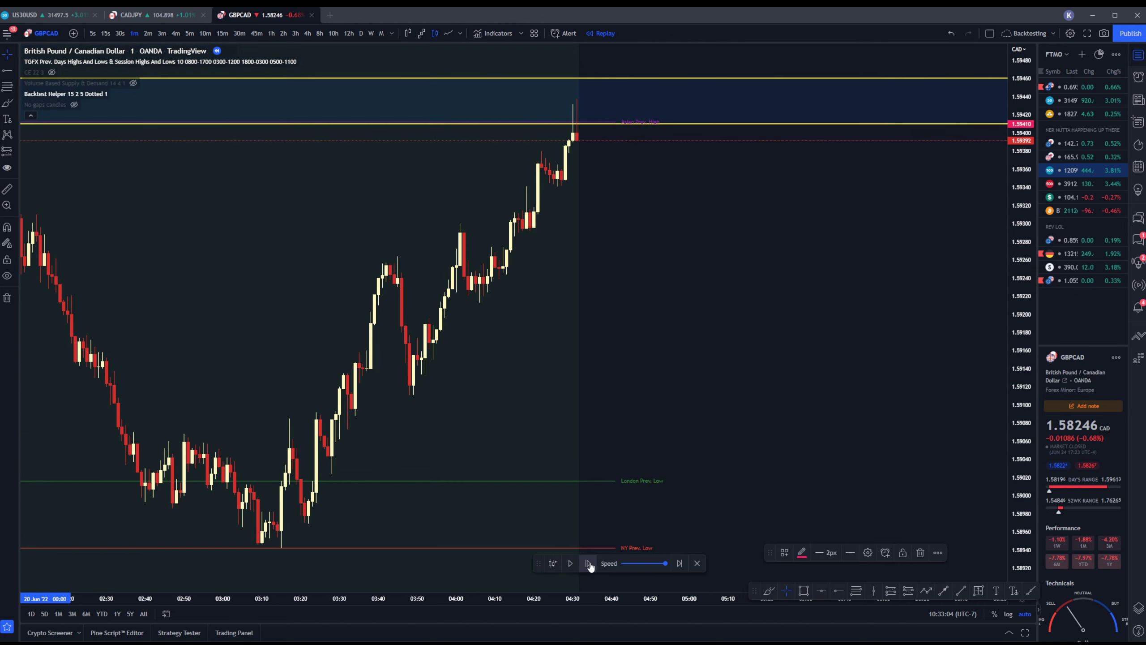
left_click(589, 564)
left_click(589, 564)
left_click(589, 564)
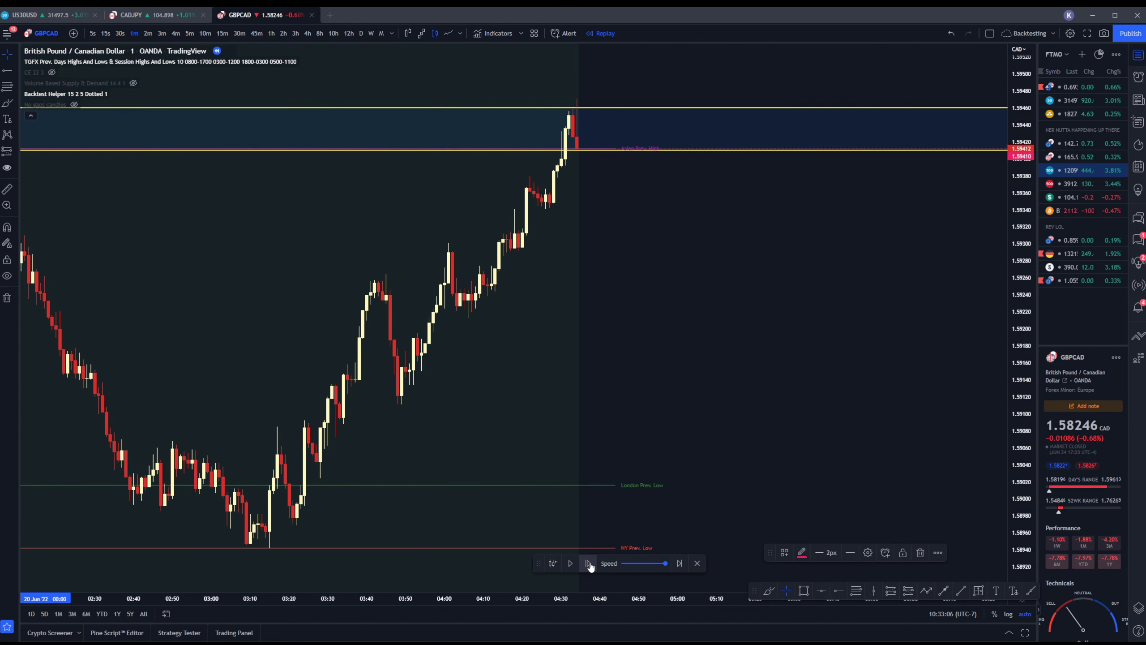
left_click(582, 567)
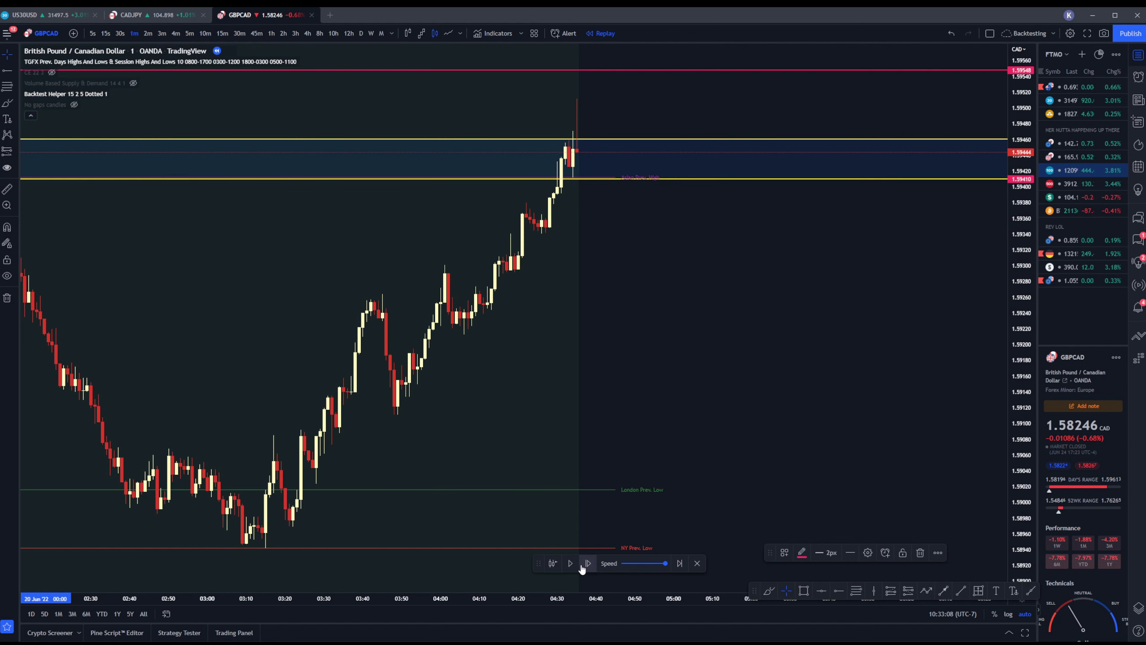
left_click(582, 567)
left_click(582, 567)
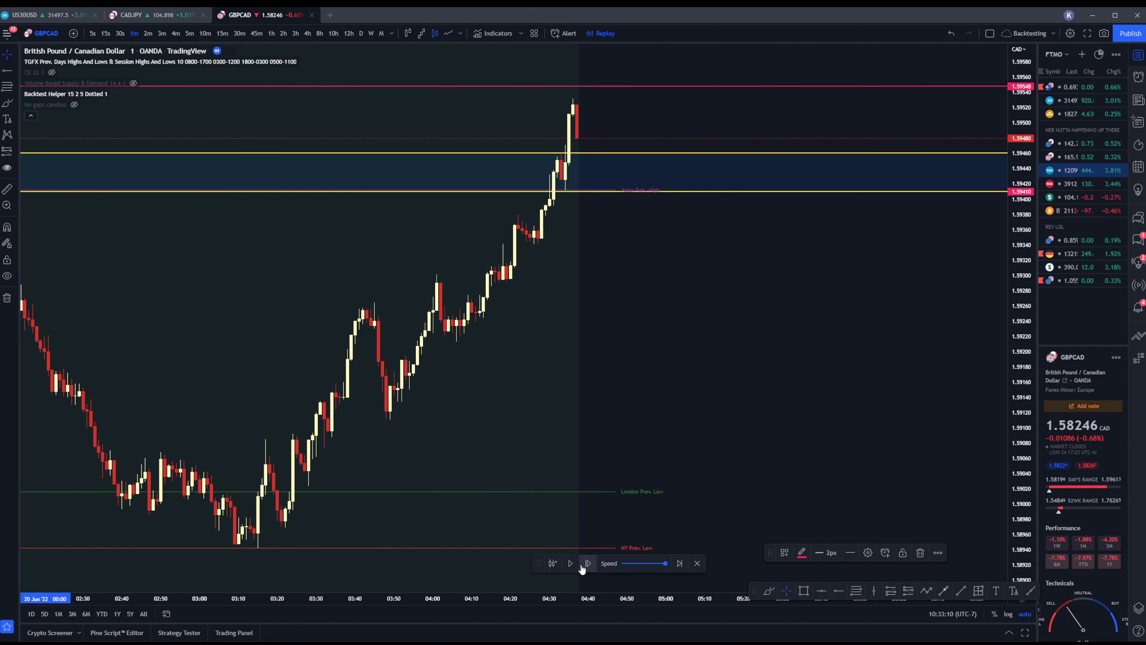
left_click(582, 567)
left_click(582, 567)
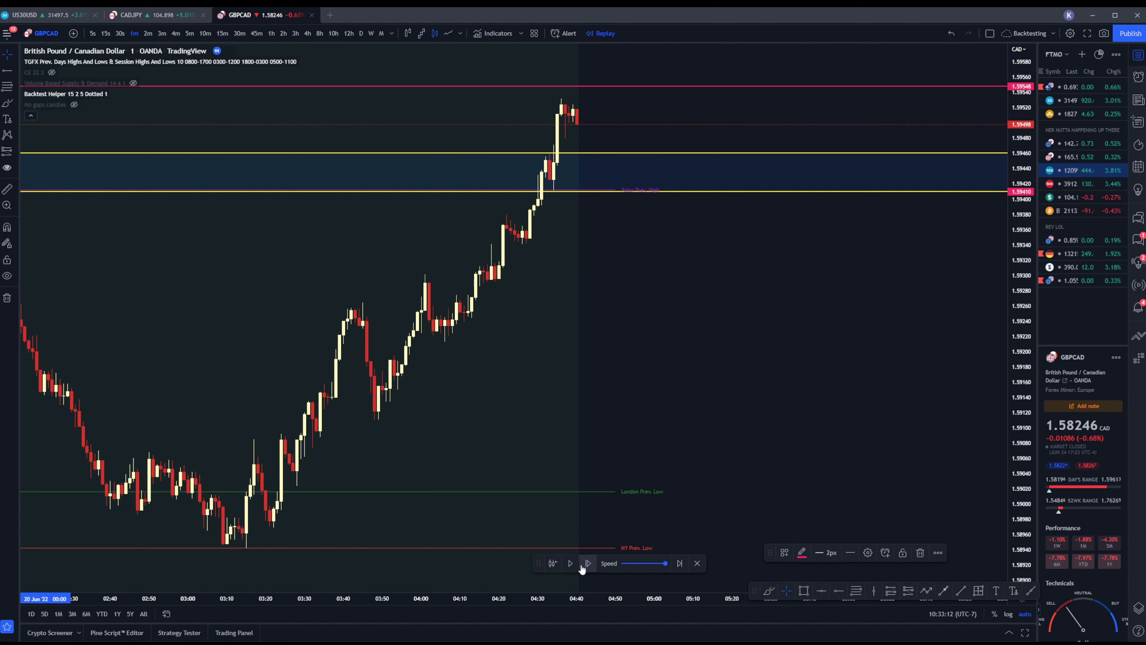
left_click(582, 567)
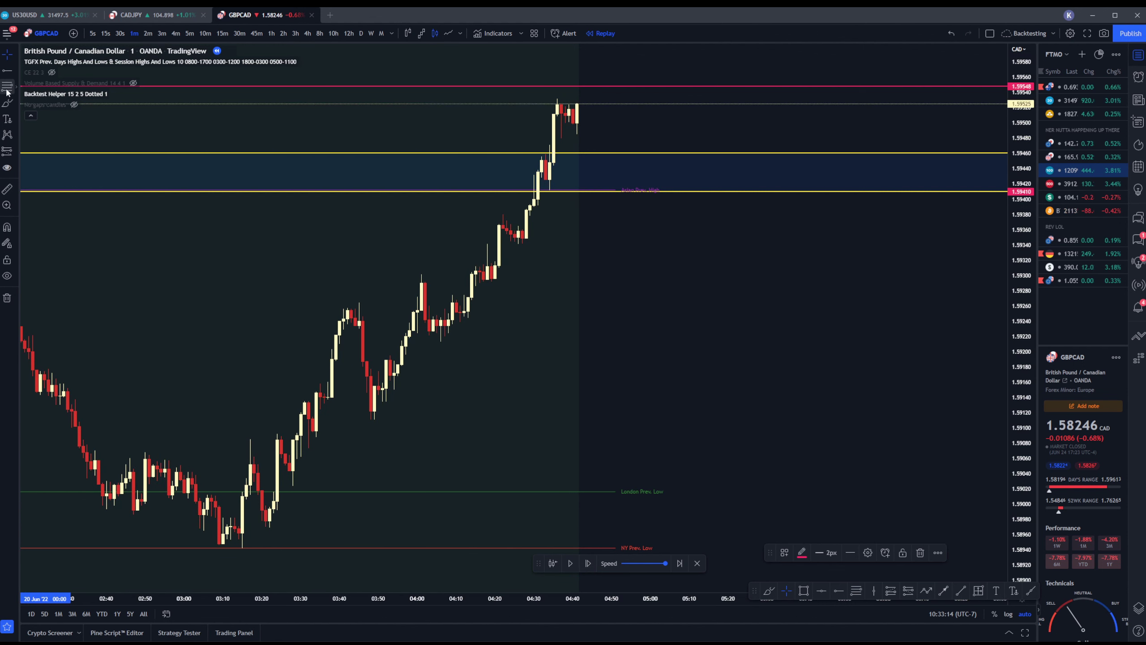
Draw a Fibonacci retracement over the up-move and replay five bars as price dips toward 1.5945
mouse_move(506, 244)
left_mouse_down()
mouse_move(691, 90)
mouse_move(709, 100)
left_mouse_up()
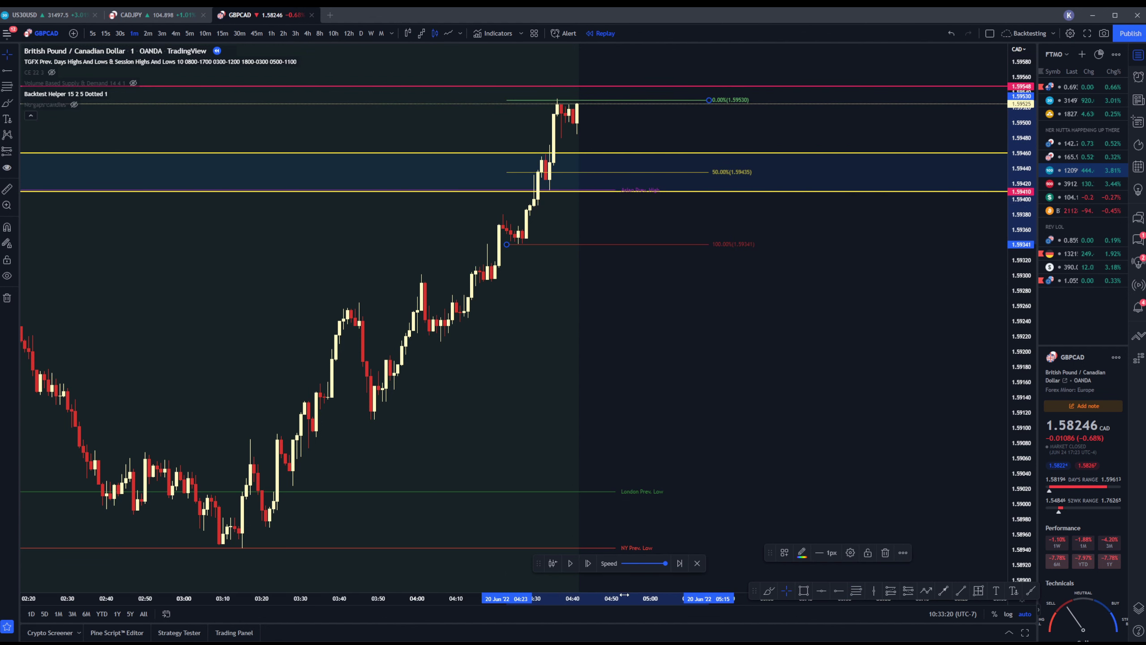
left_click(589, 565)
left_click(588, 565)
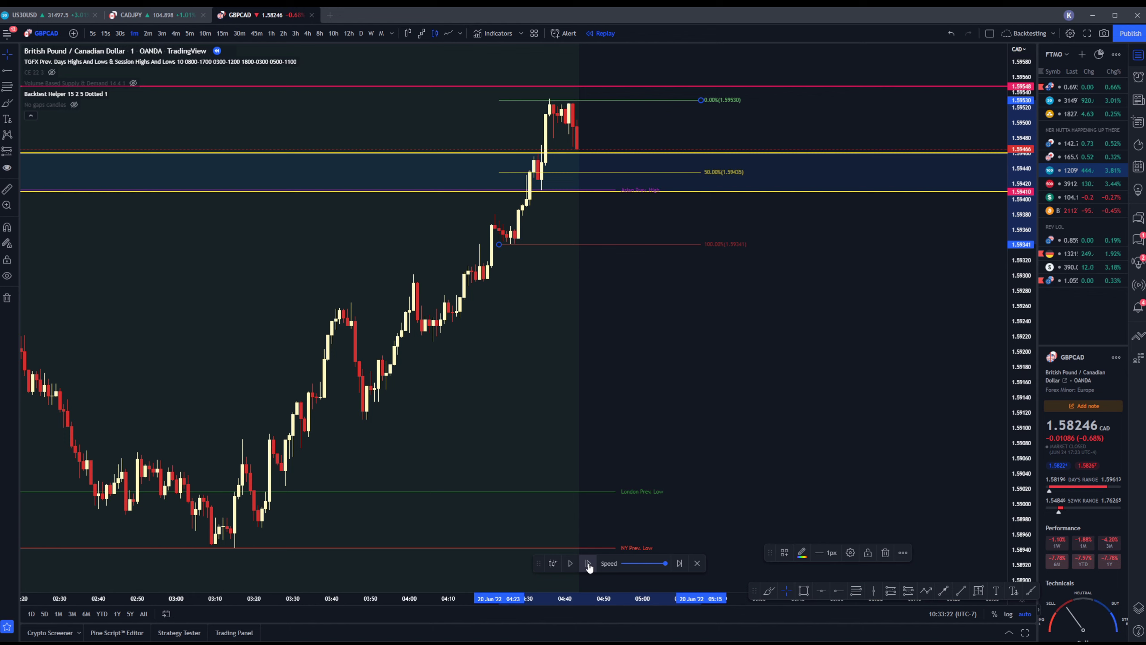
left_click(588, 564)
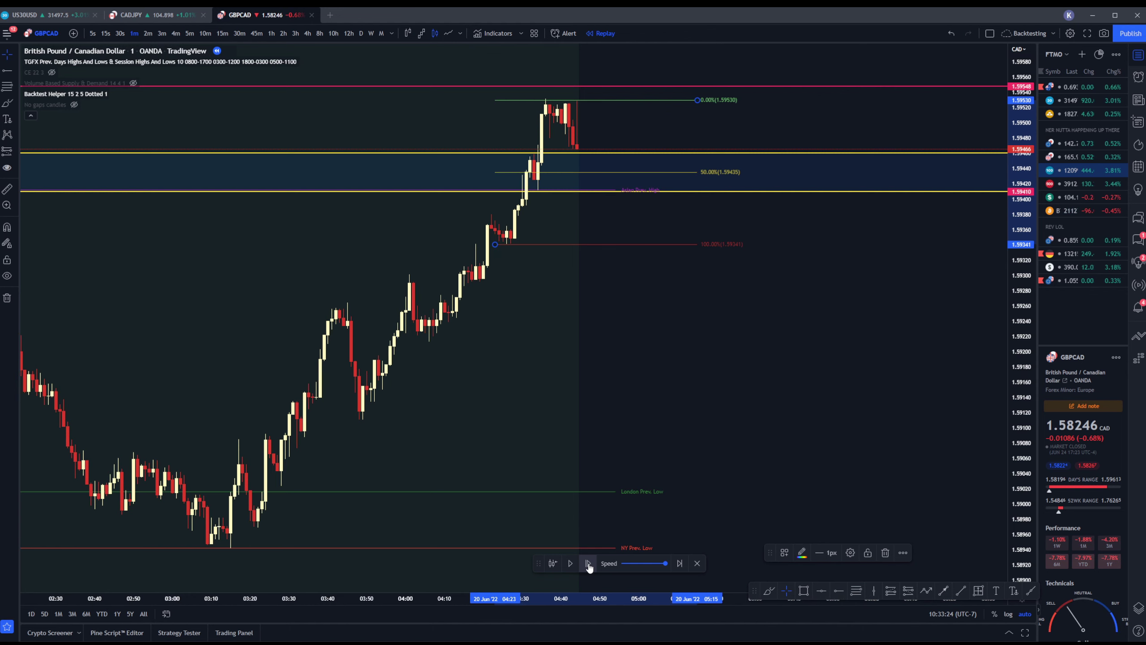
scroll(632, 169, "down", 2)
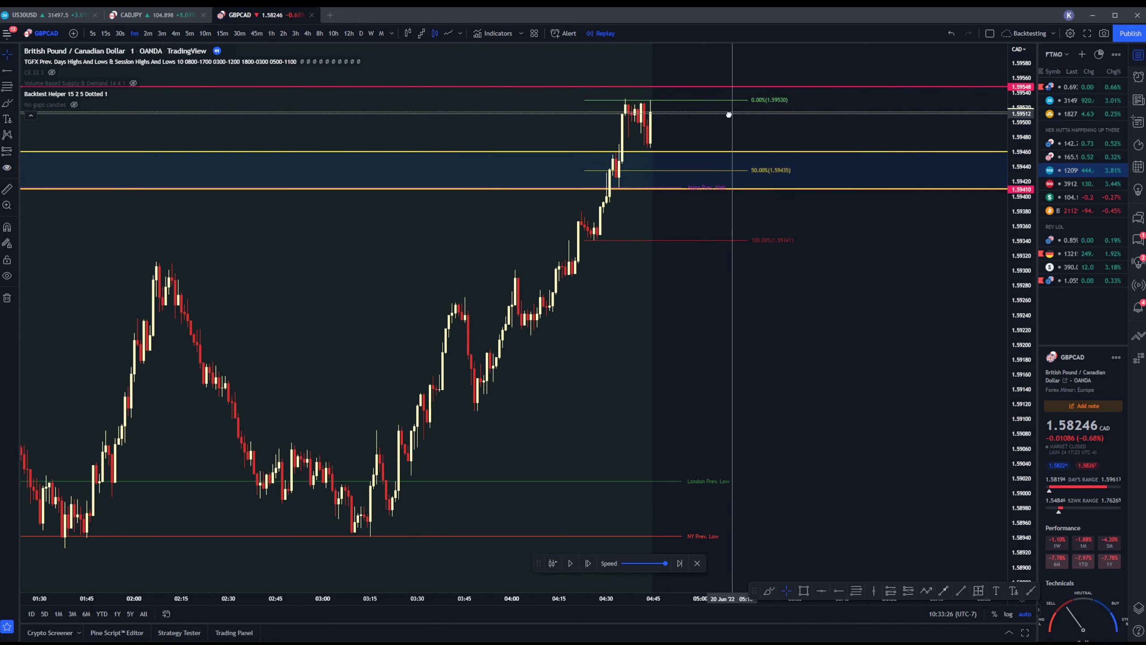
left_click_drag(657, 129, 617, 153)
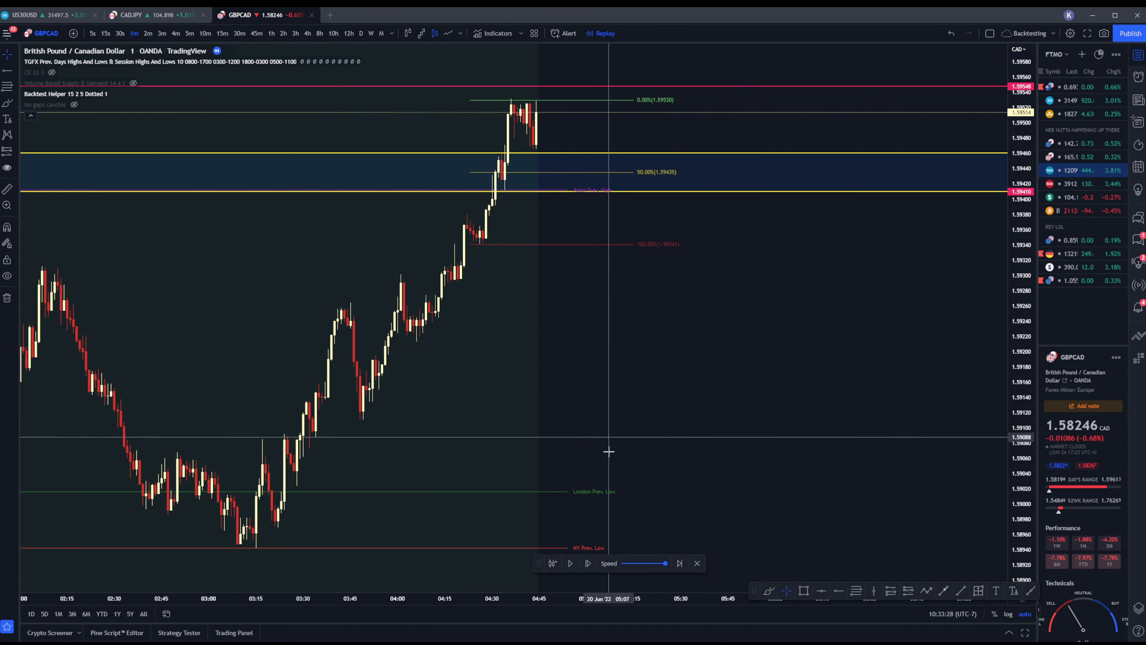
left_click(588, 564)
left_click(588, 563)
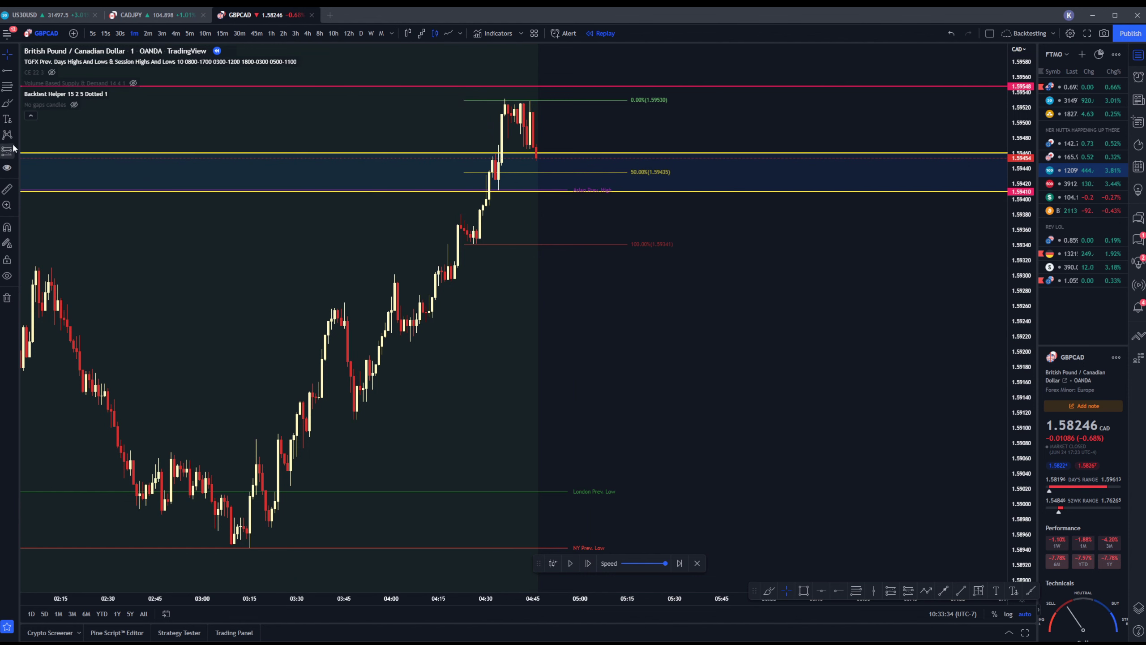
Place a long position with entry at 1.59454 and its stop tightened just below the zone
left_click(43, 152)
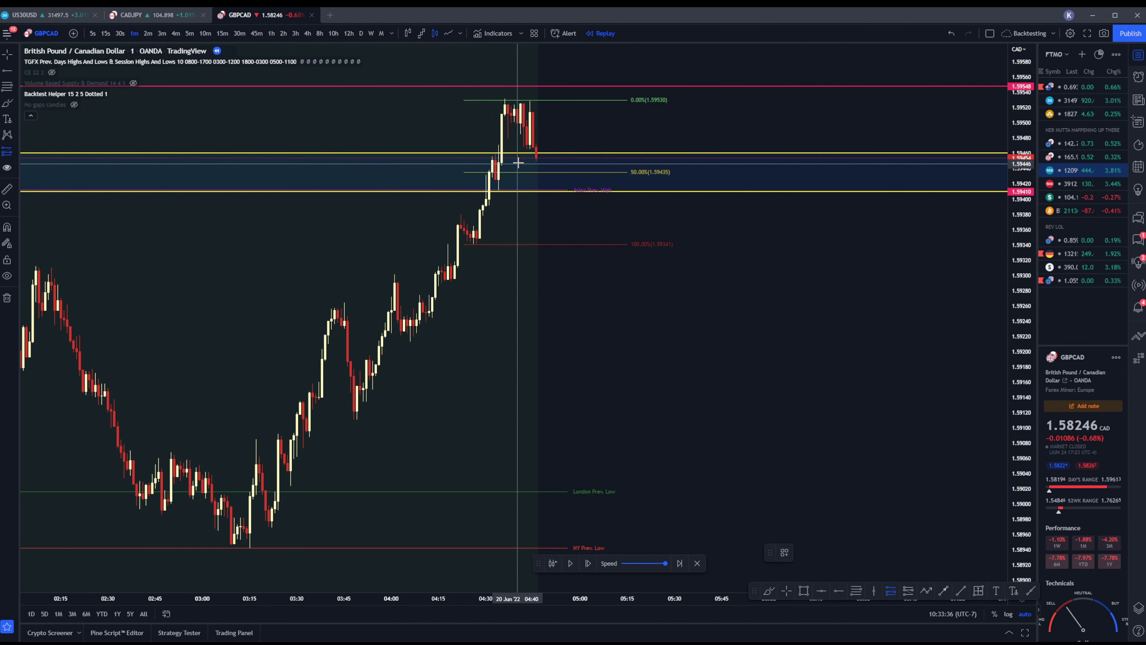
left_click(533, 158)
left_click_drag(532, 257, 533, 195)
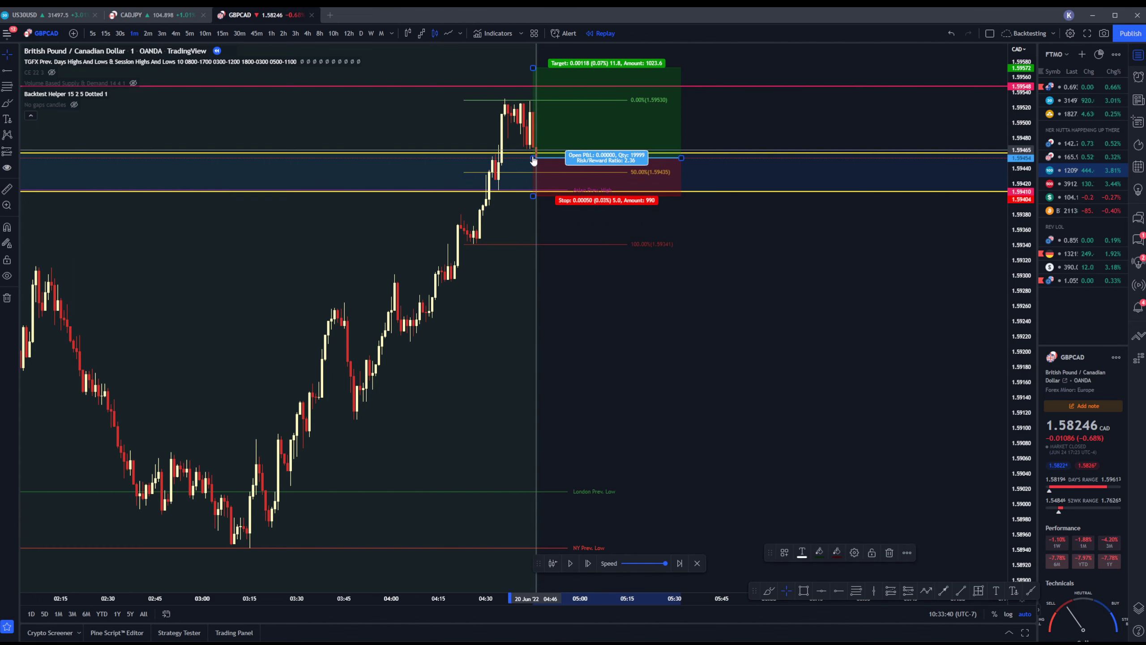
scroll(769, 161, "down", 2)
left_click_drag(1025, 94, 1031, 229)
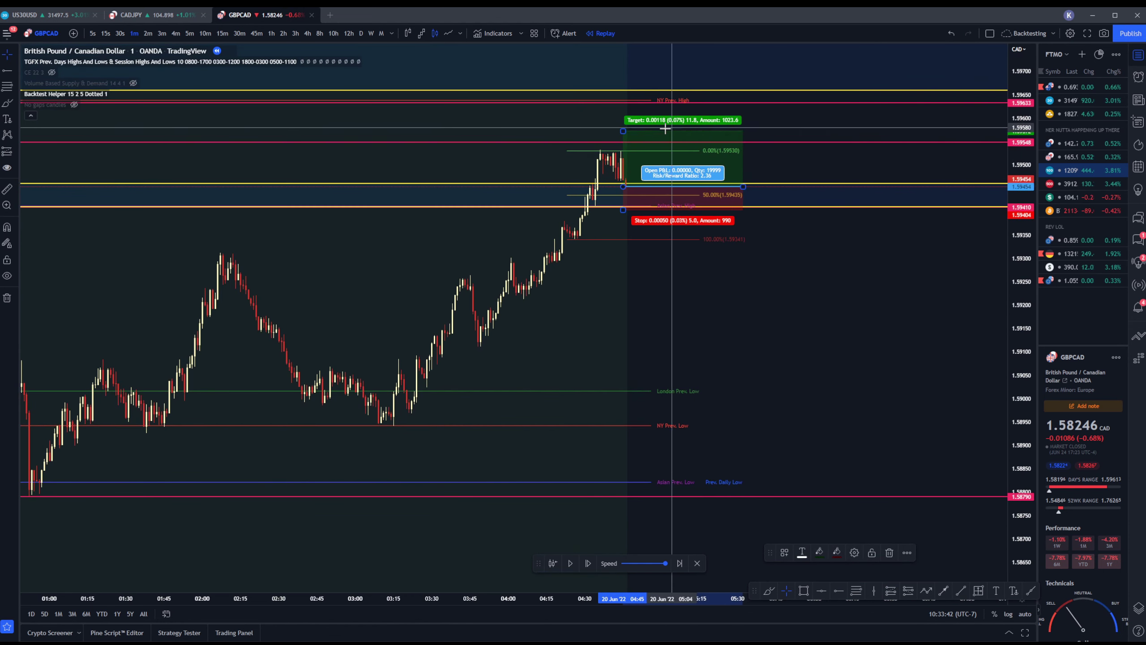
Raise the profit target to about 1.59624 for a 3.05 reward-to-risk and center the trade
mouse_move(623, 130)
left_mouse_down()
mouse_move(627, 106)
mouse_move(619, 115)
left_mouse_up()
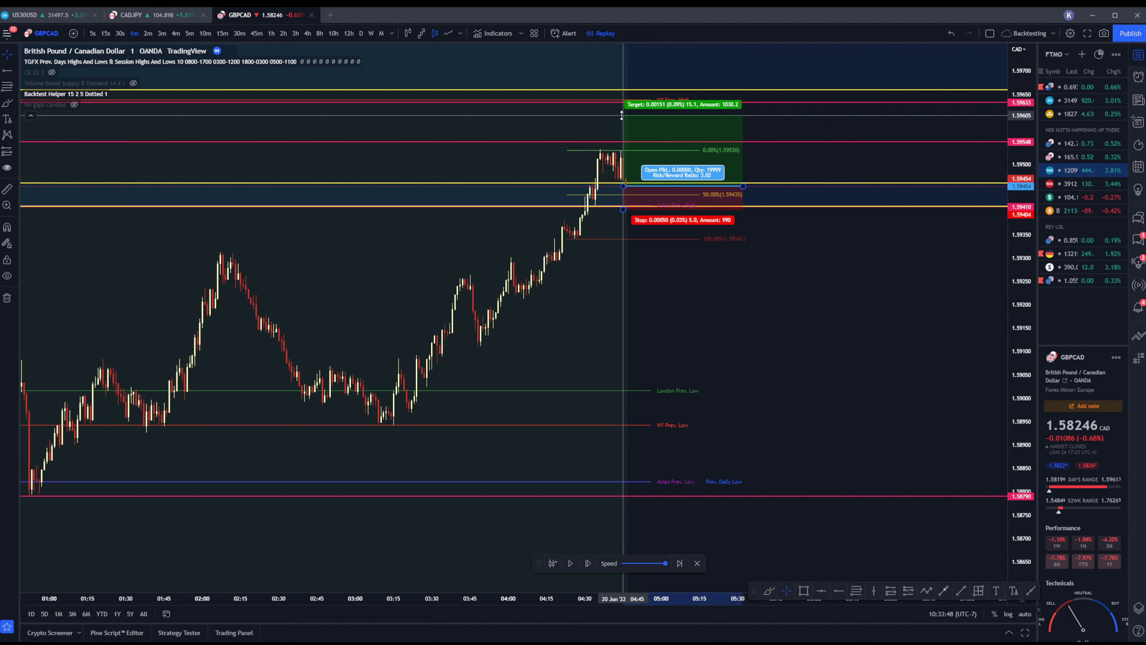
left_click_drag(622, 115, 623, 114)
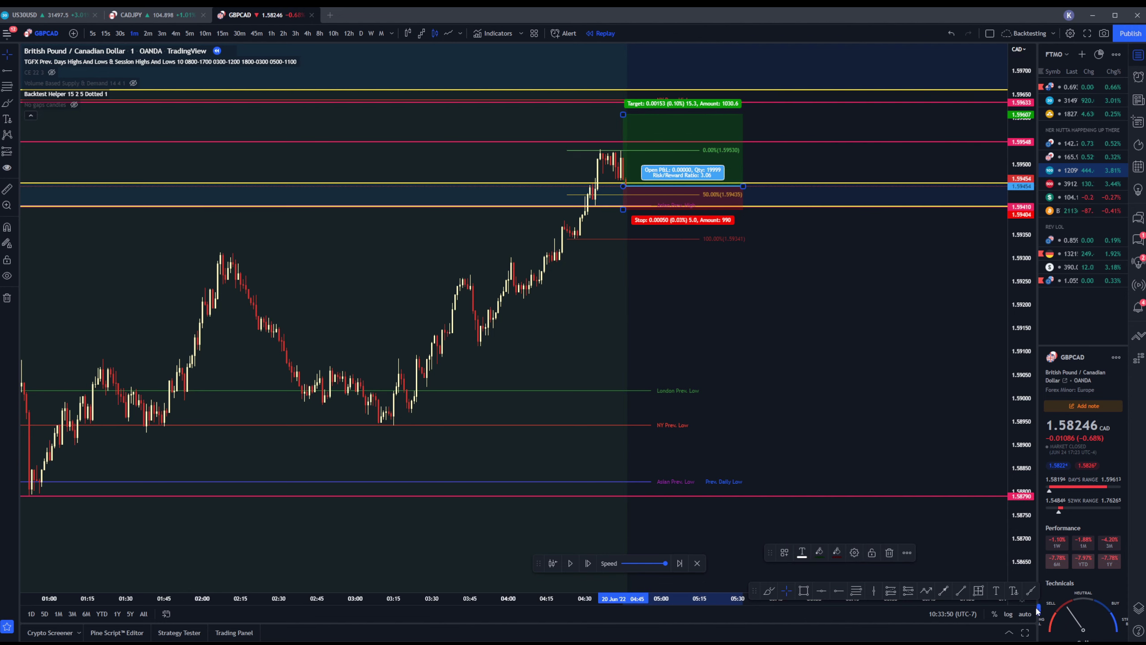
left_click(1022, 613)
scroll(753, 267, "up", 8)
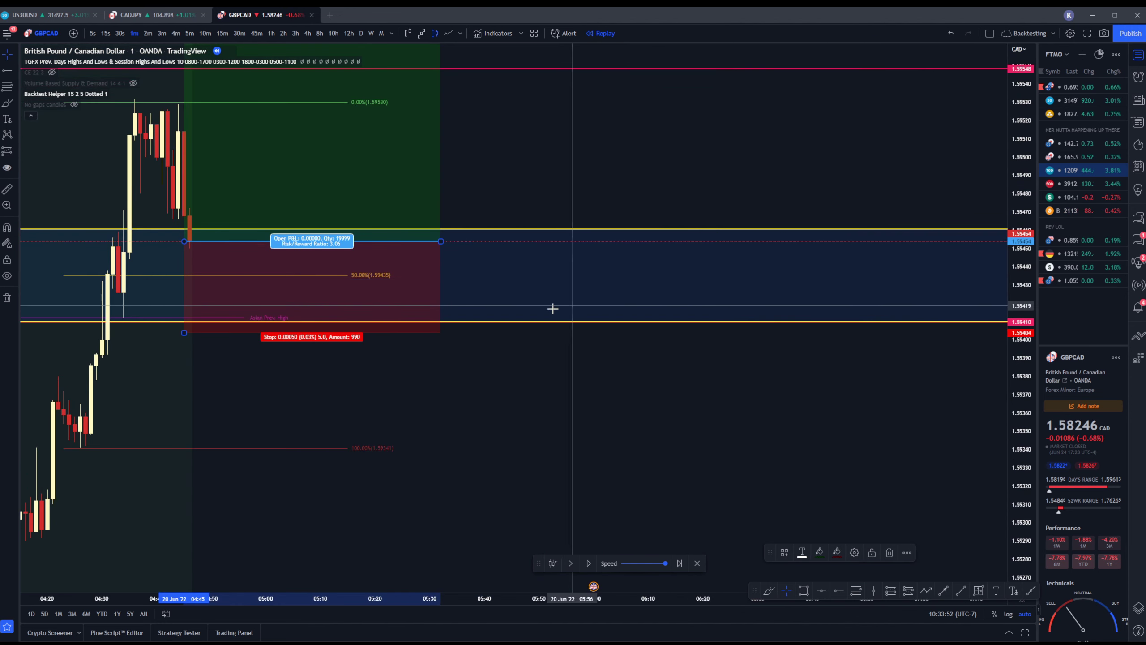
left_click_drag(504, 434, 607, 422)
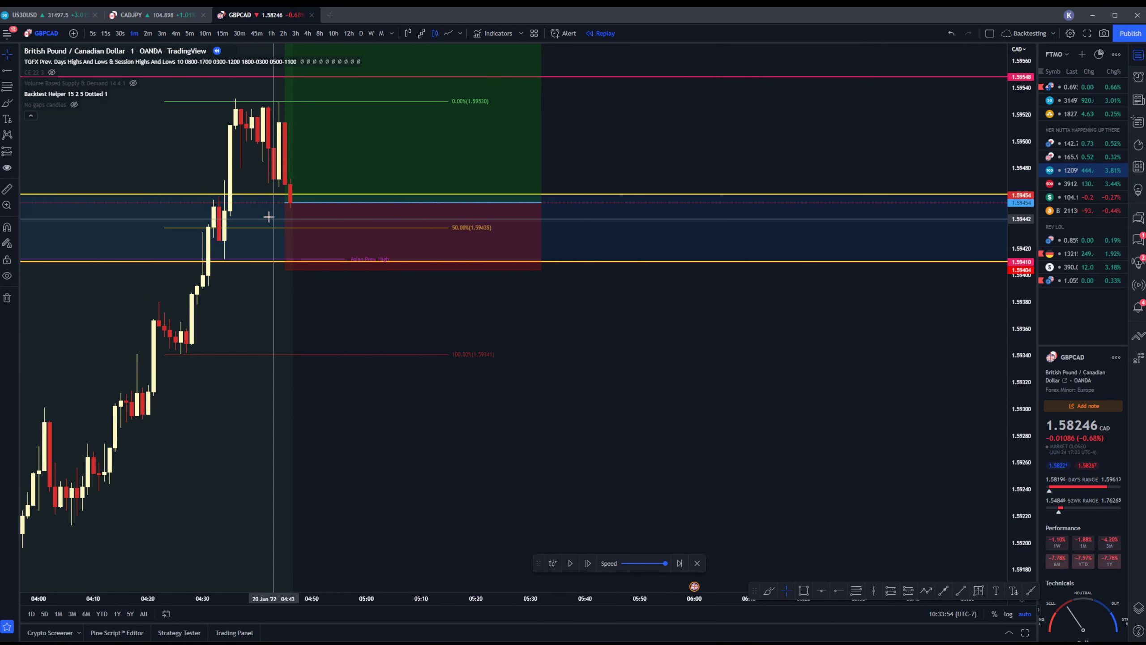
left_click_drag(392, 300, 465, 306)
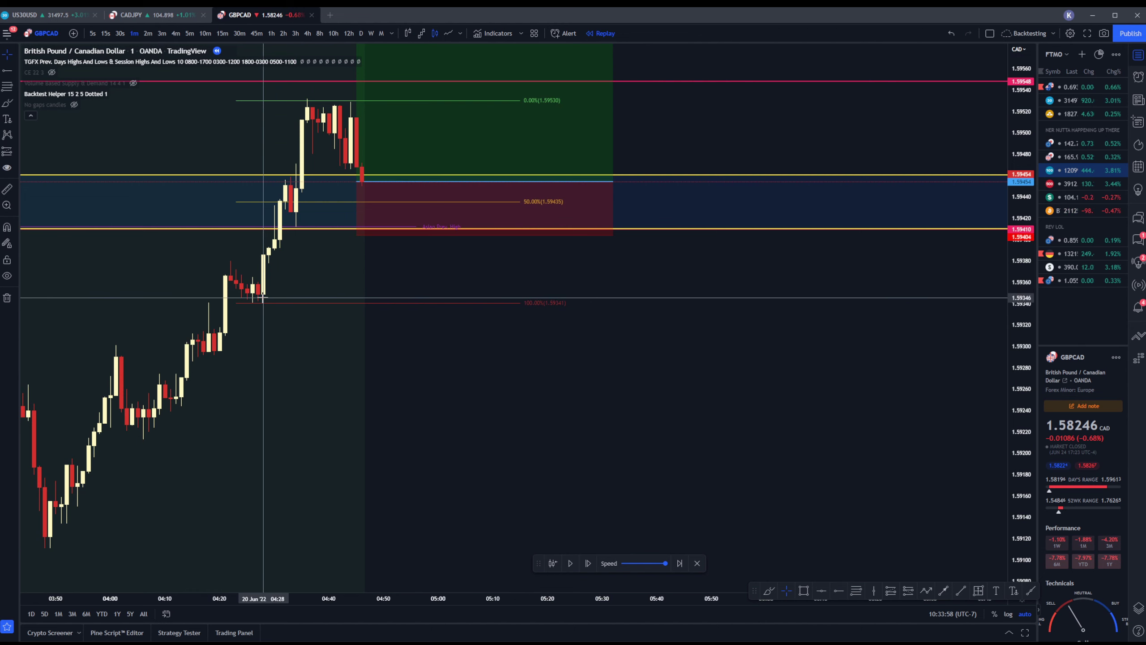
Replay seven candles forward as price falls into the stop zone near 1.5942
left_click(588, 565)
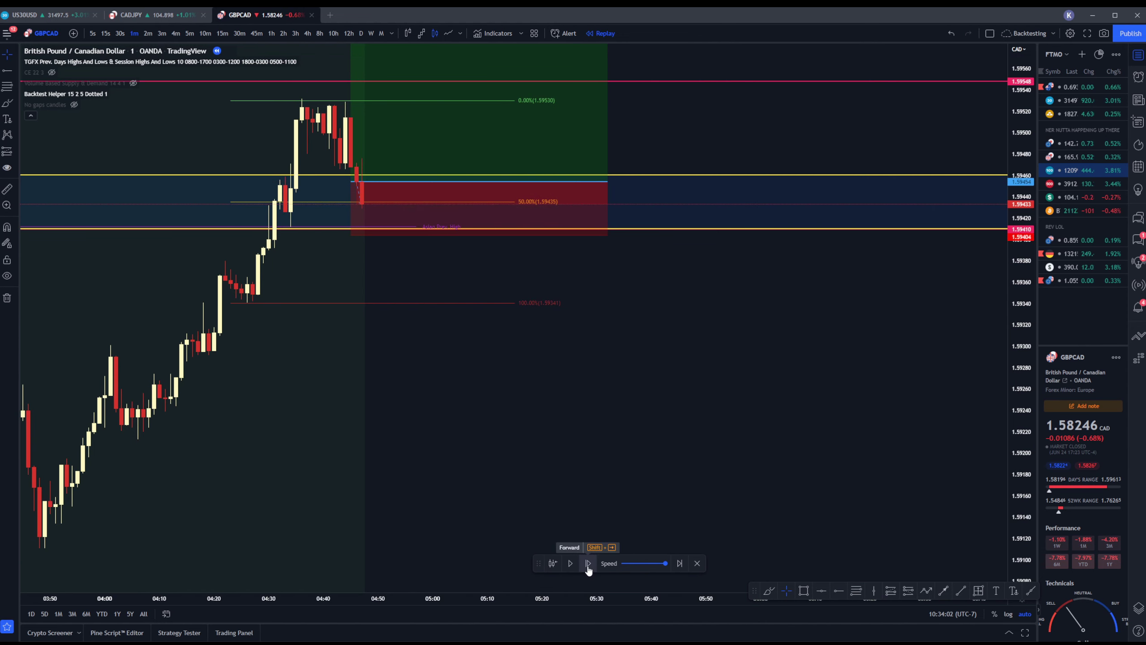
left_click(588, 565)
left_click(588, 565)
left_click(588, 564)
left_click(588, 565)
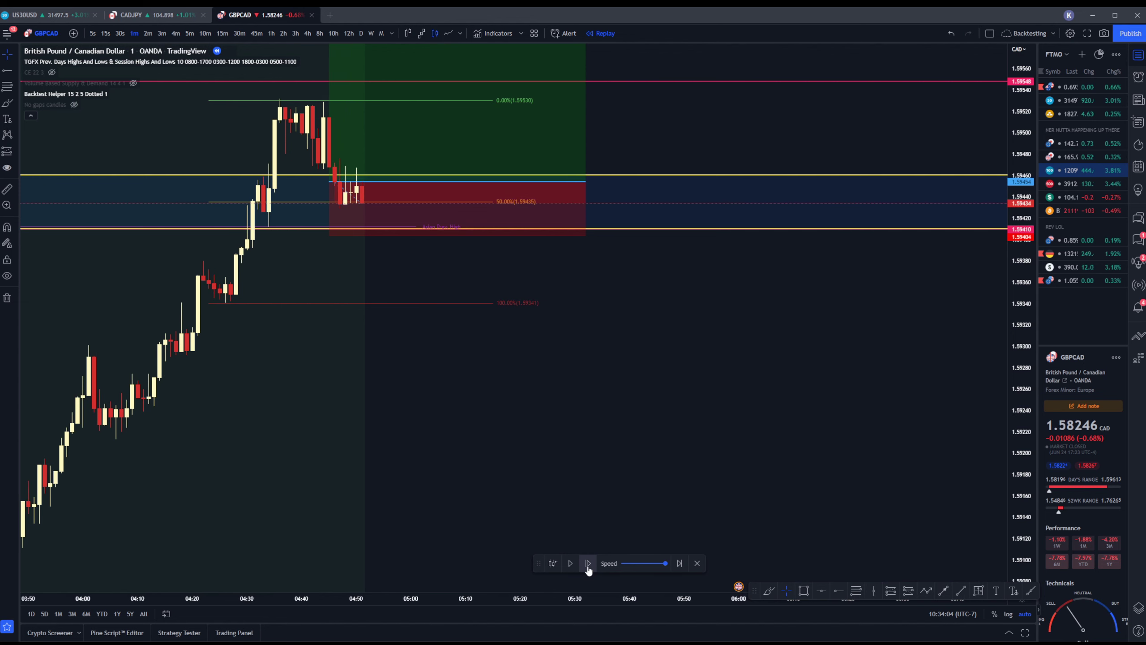
left_click(588, 565)
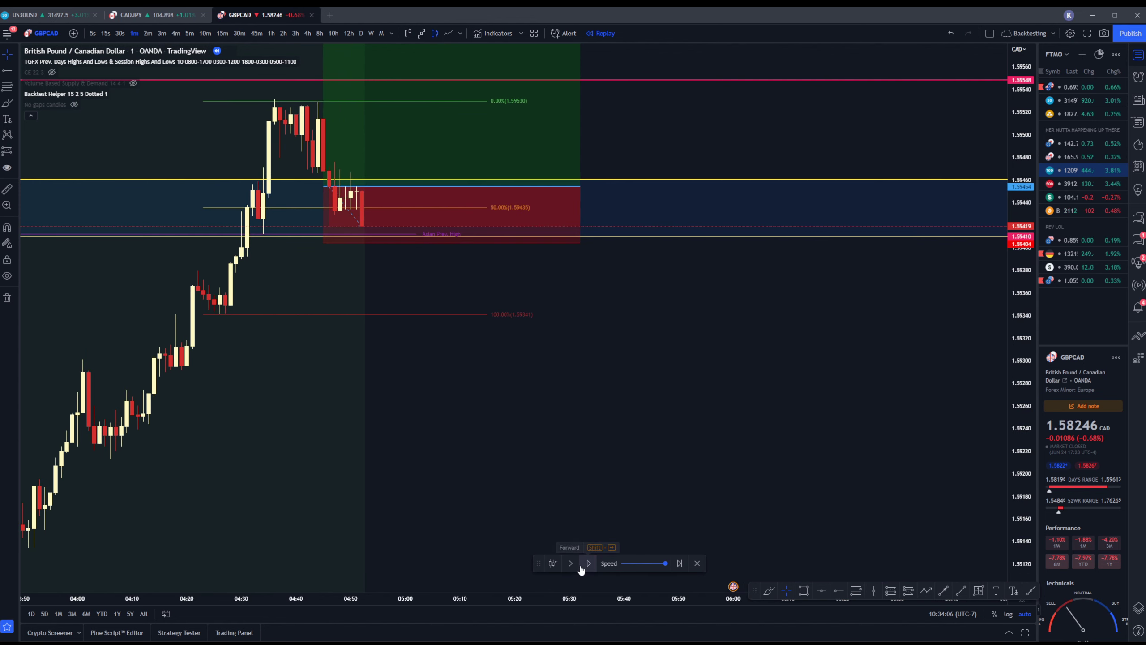
left_click(581, 568)
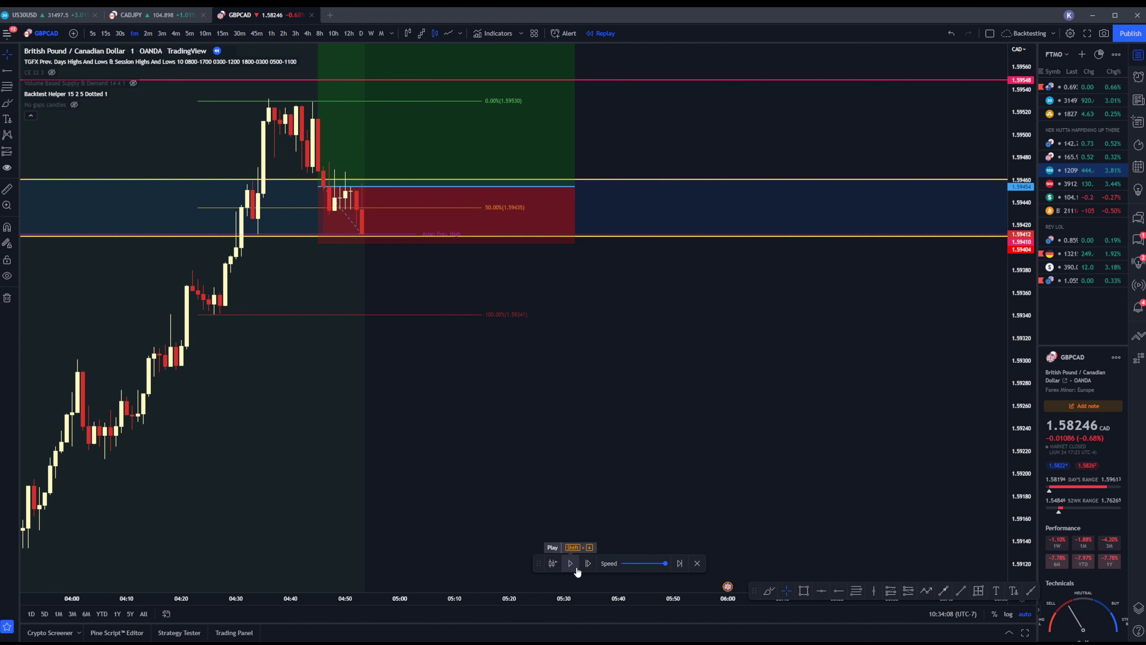
Pause the replay after price slices through the stop to about 1.5922, and zoom out
left_click(575, 571)
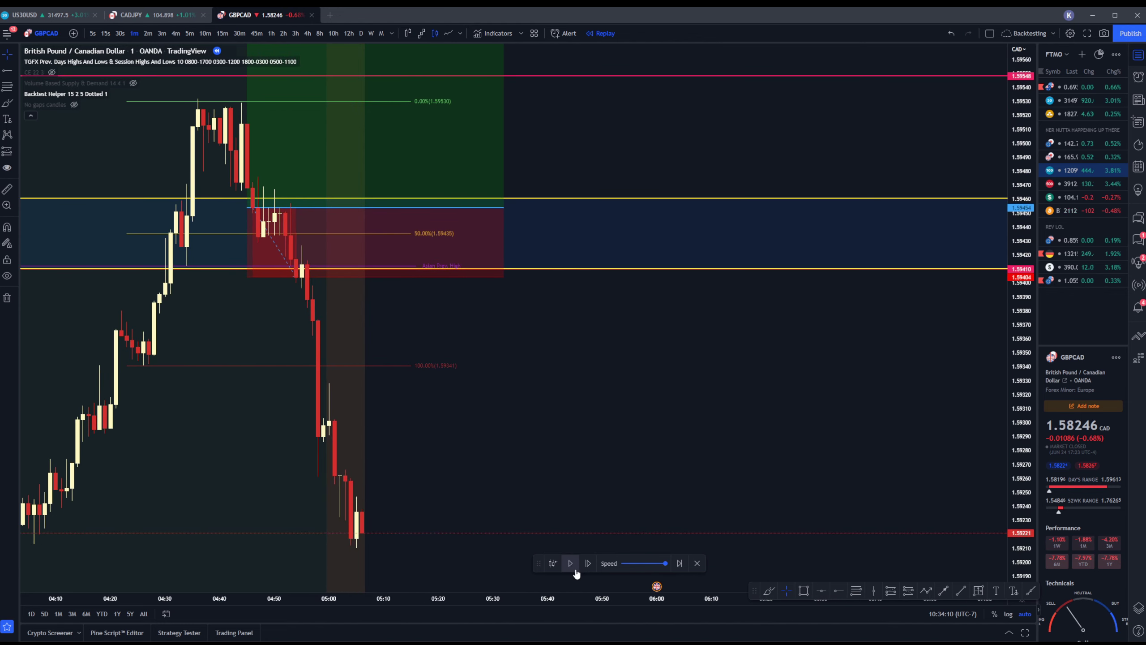
scroll(520, 454, "down", 2)
scroll(556, 324, "up", 2)
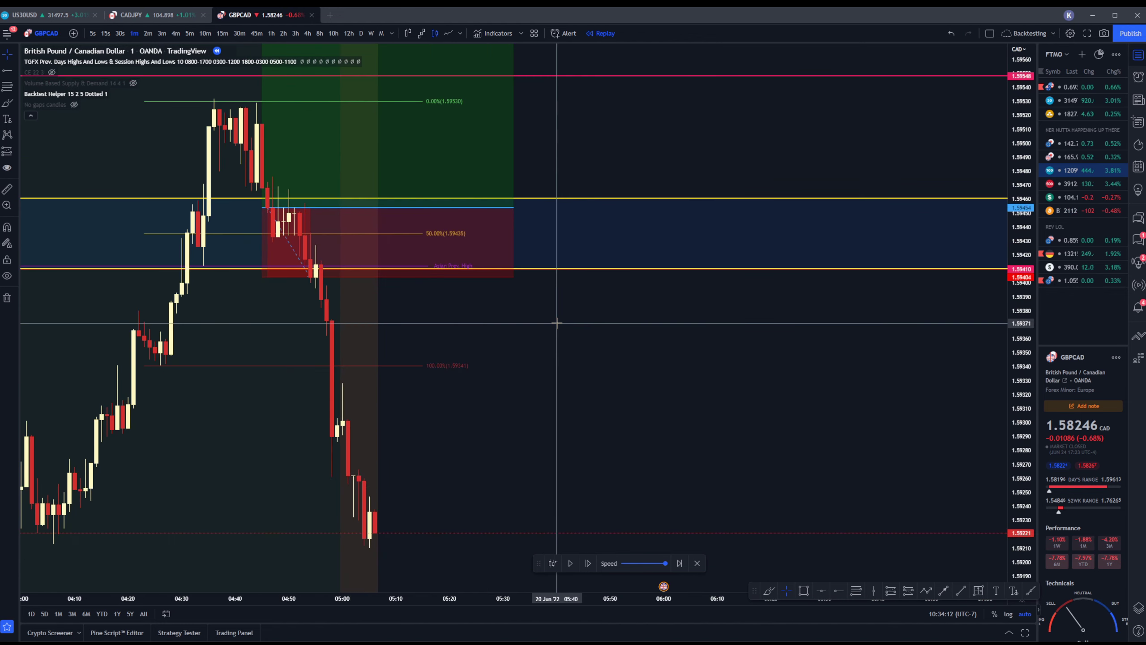
scroll(557, 323, "down", 2)
scroll(557, 323, "down", 10)
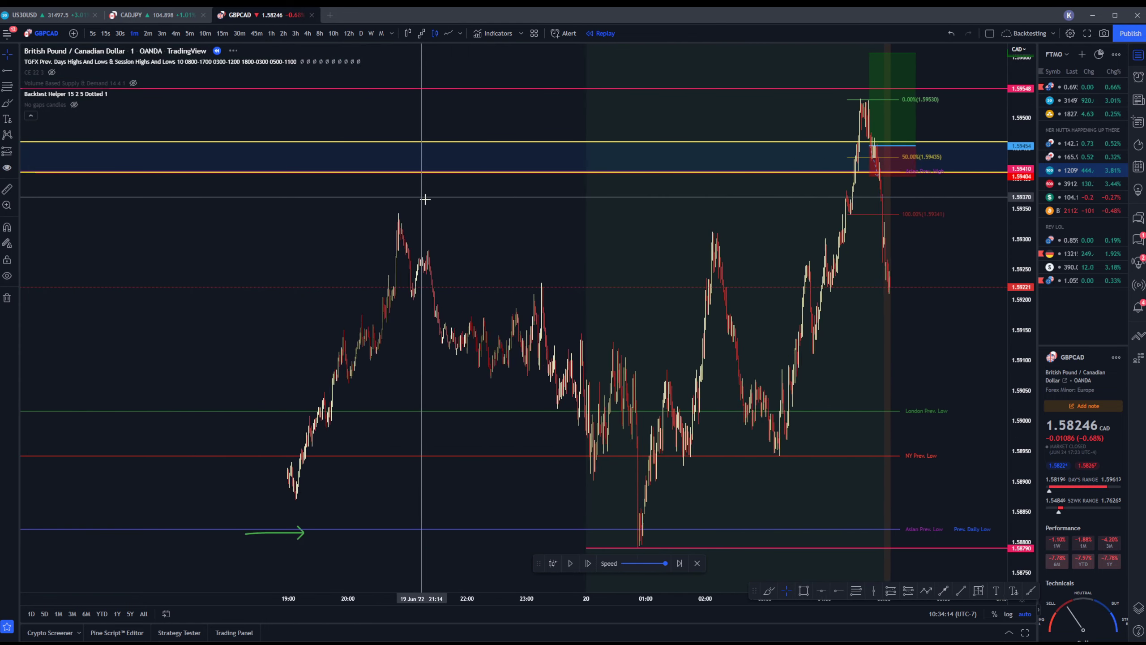
scroll(432, 154, "down", 3)
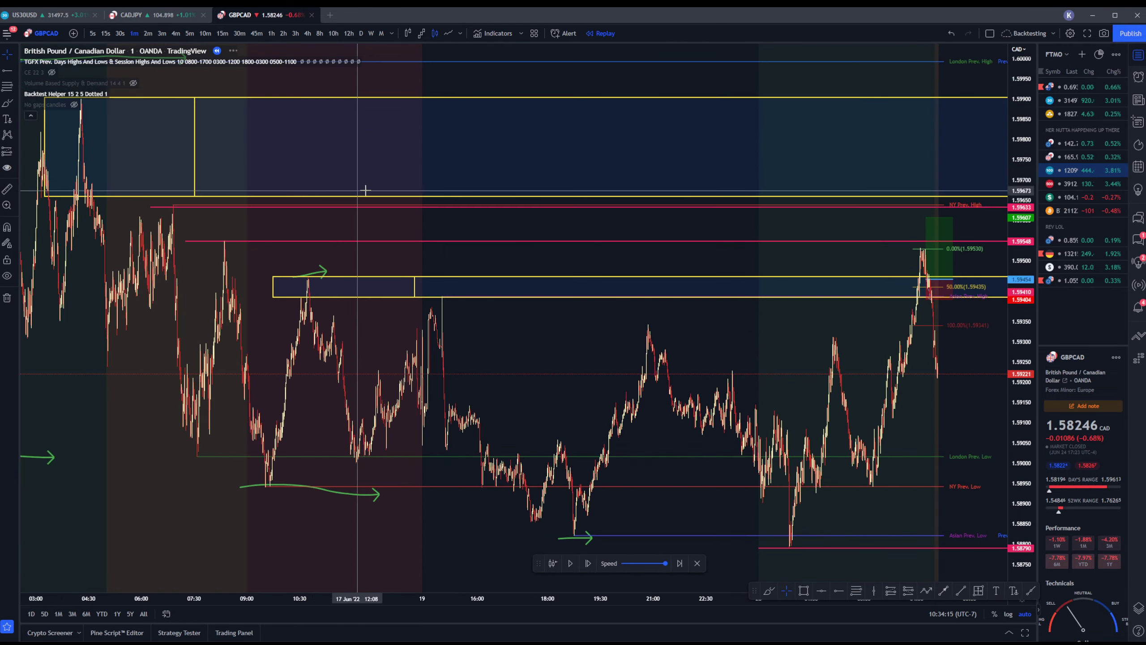
Delete the small yellow zone rectangle and reframe the chart around the trade
left_click(306, 279)
key("Delete")
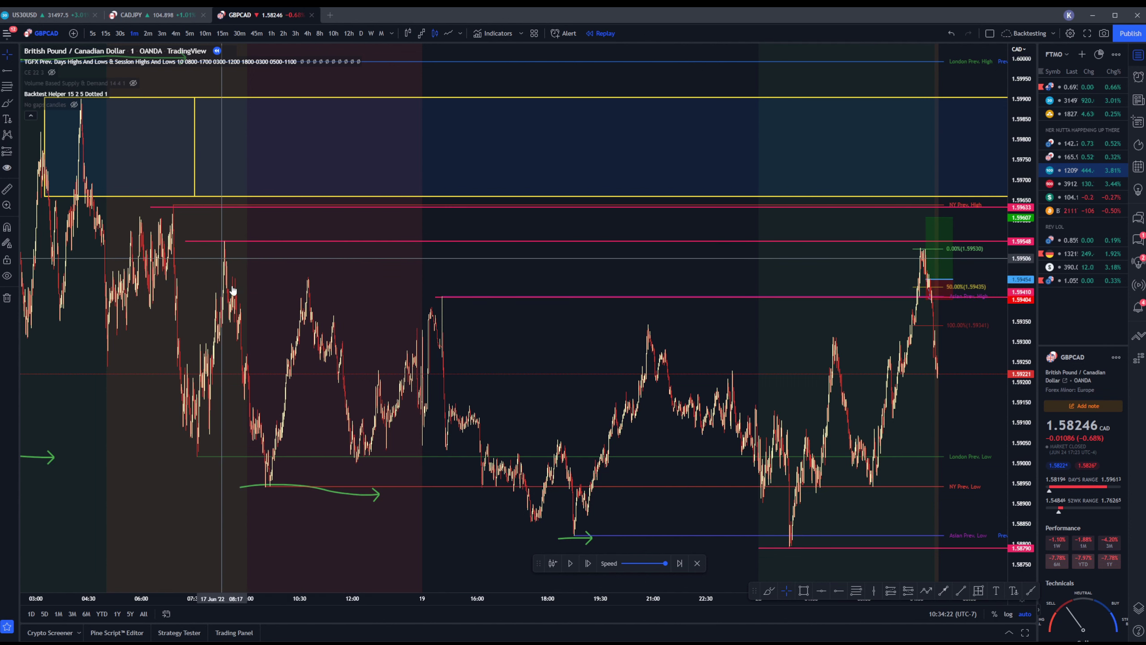
left_click_drag(554, 276, 376, 275)
scroll(524, 336, "up", 11)
left_click_drag(495, 284, 817, 313)
scroll(658, 283, "up", 7)
left_click_drag(510, 284, 729, 310)
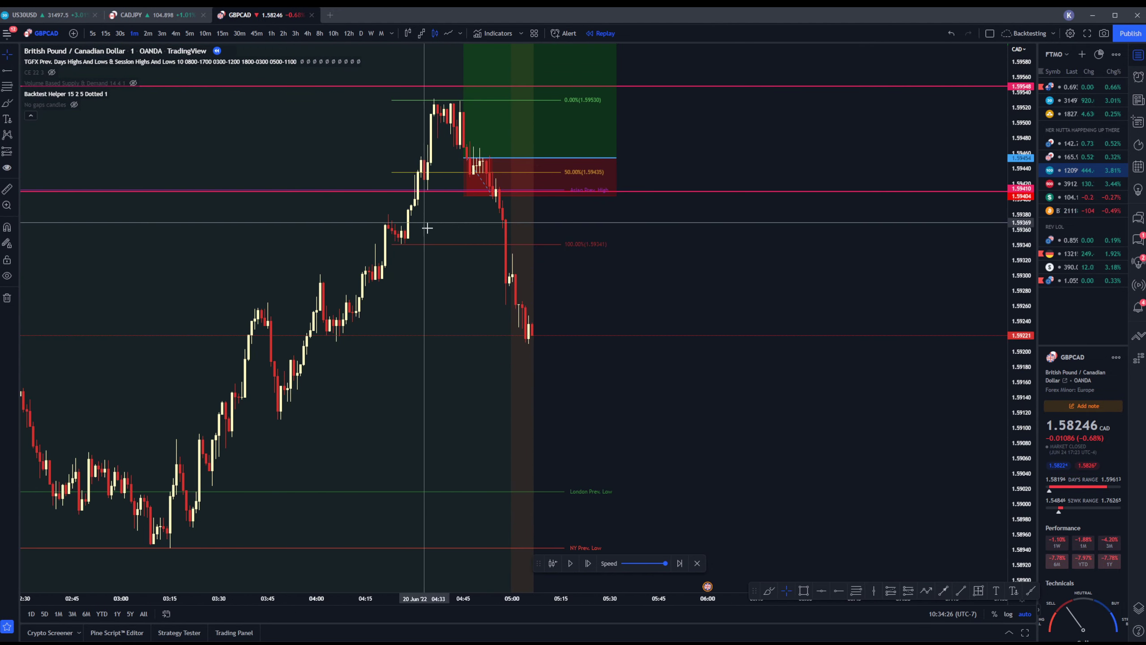
Delete the Fibonacci retracement, add a '-1' anchored text label, and start shortening the position box
left_click(436, 245)
key("Delete")
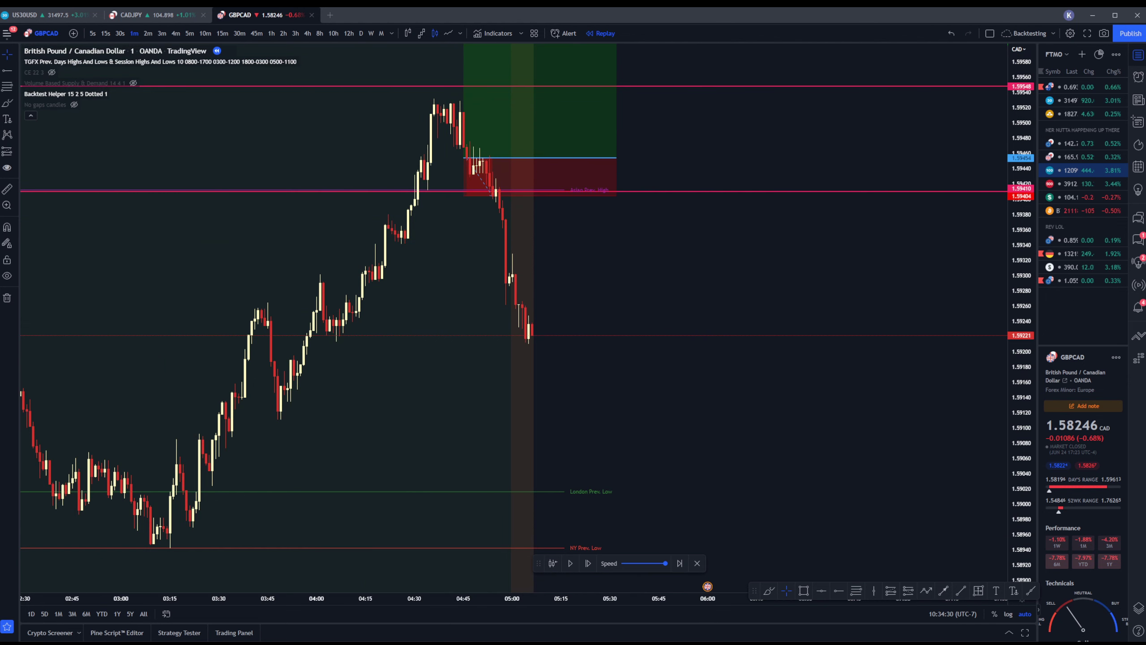
left_click(808, 121)
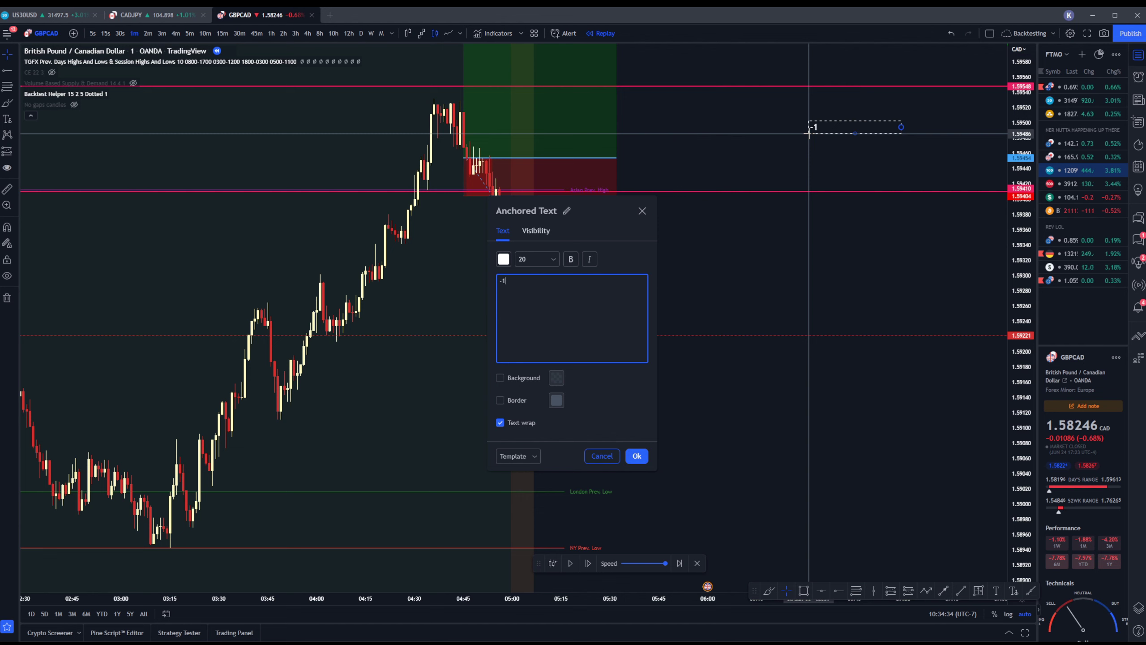
left_click(785, 142)
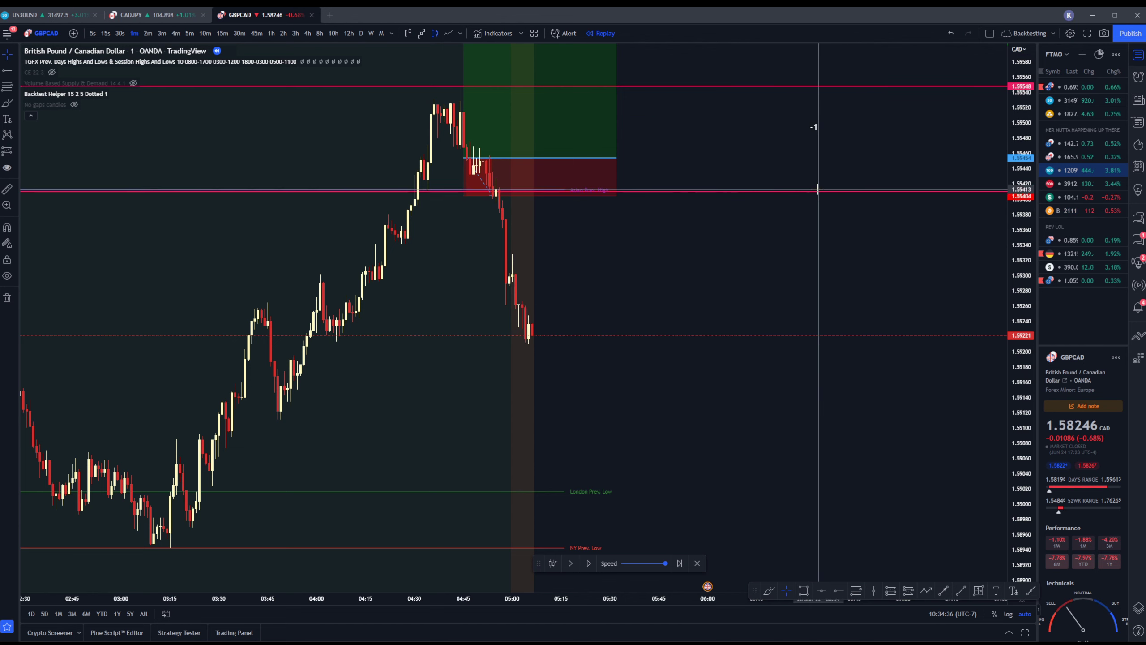
left_click_drag(752, 285, 770, 282)
left_click_drag(650, 158, 534, 168)
End the position box at the stop-out candle and pan to leave room for new bars
left_click(642, 173)
left_click_drag(642, 173, 570, 184)
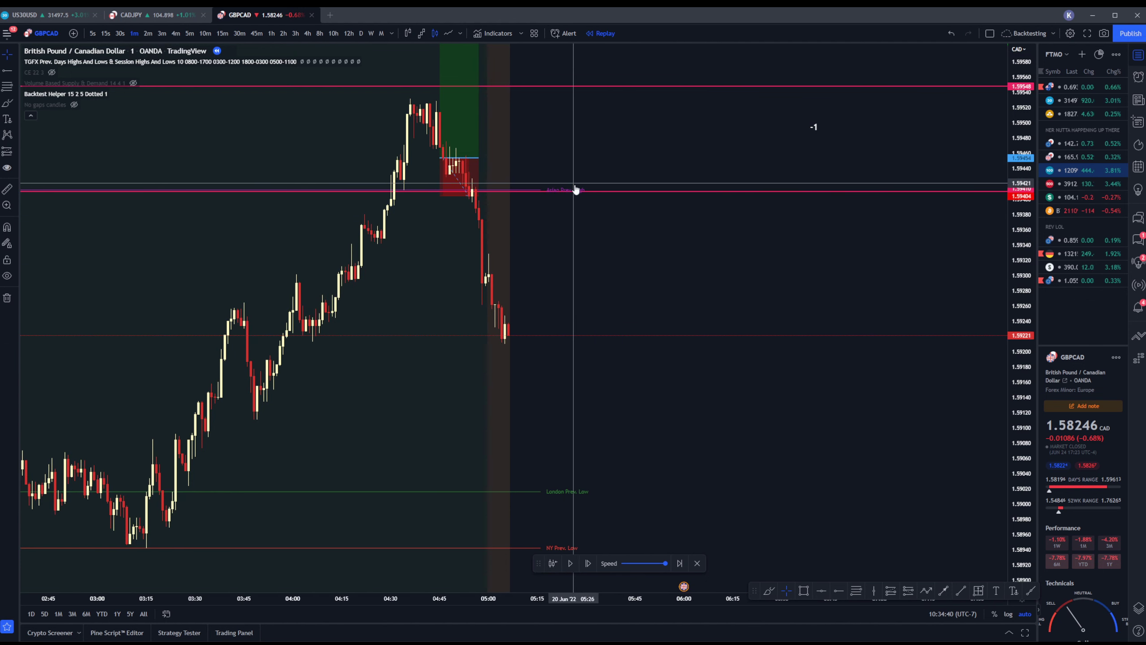
left_click_drag(632, 251, 501, 405)
Replay eighteen candles forward as price rebounds from 1.5921 to about 1.5940
left_click(588, 563)
left_click(589, 563)
left_click(588, 564)
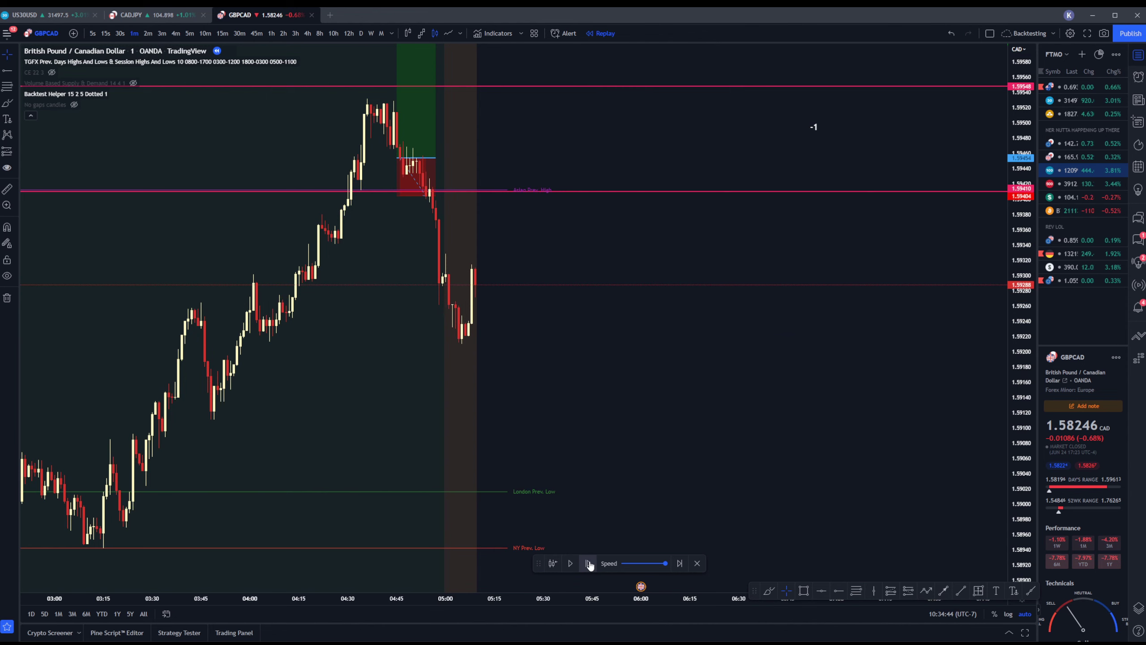
left_click(589, 565)
left_click(588, 565)
left_click(589, 564)
left_click(589, 564)
left_click(589, 565)
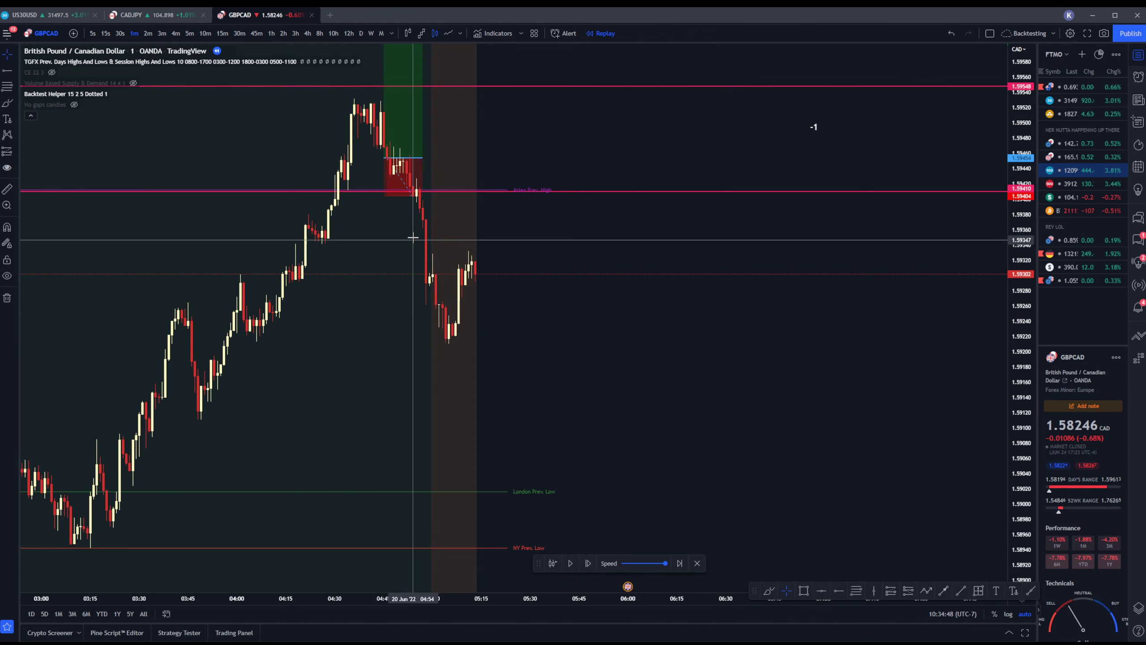
left_click(585, 563)
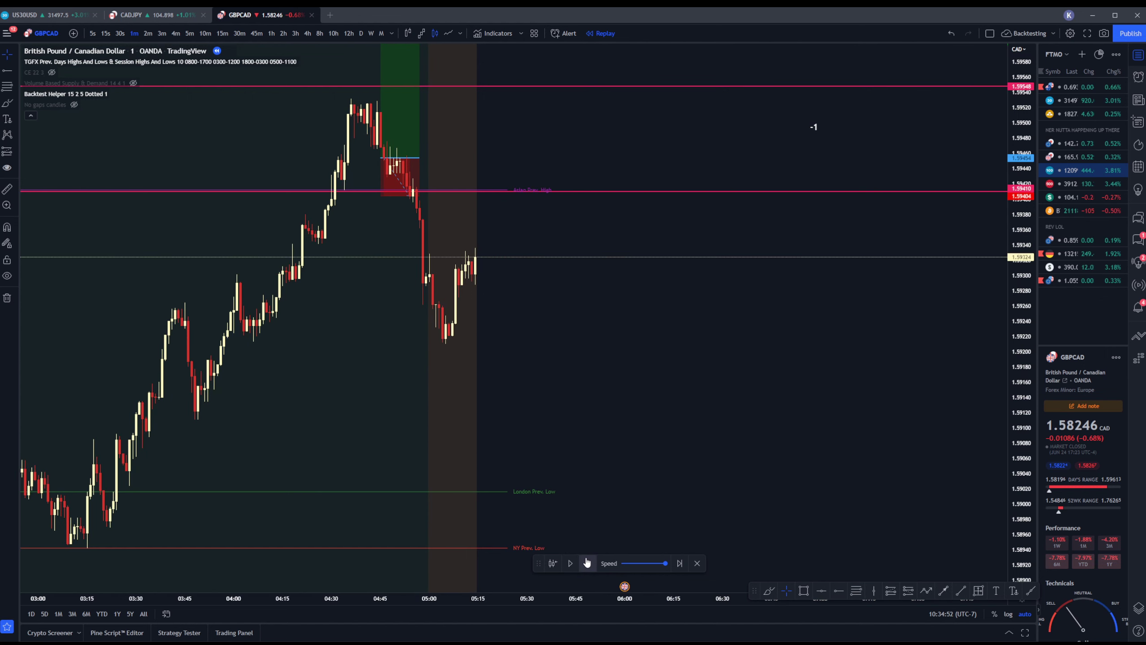
left_click(586, 562)
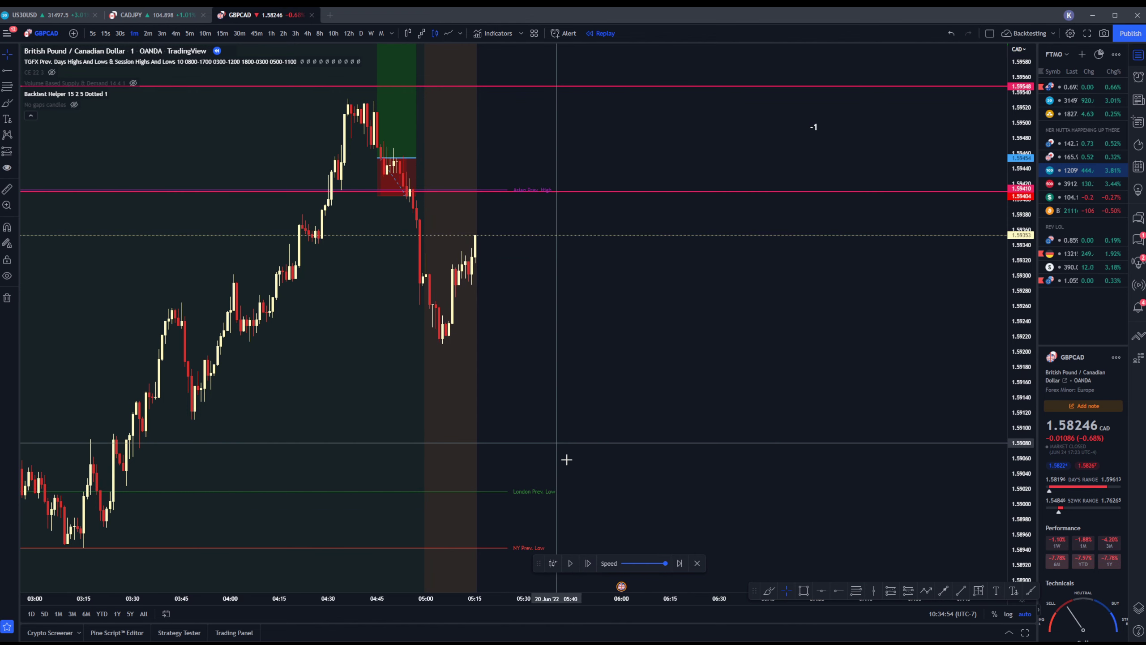
left_click(588, 563)
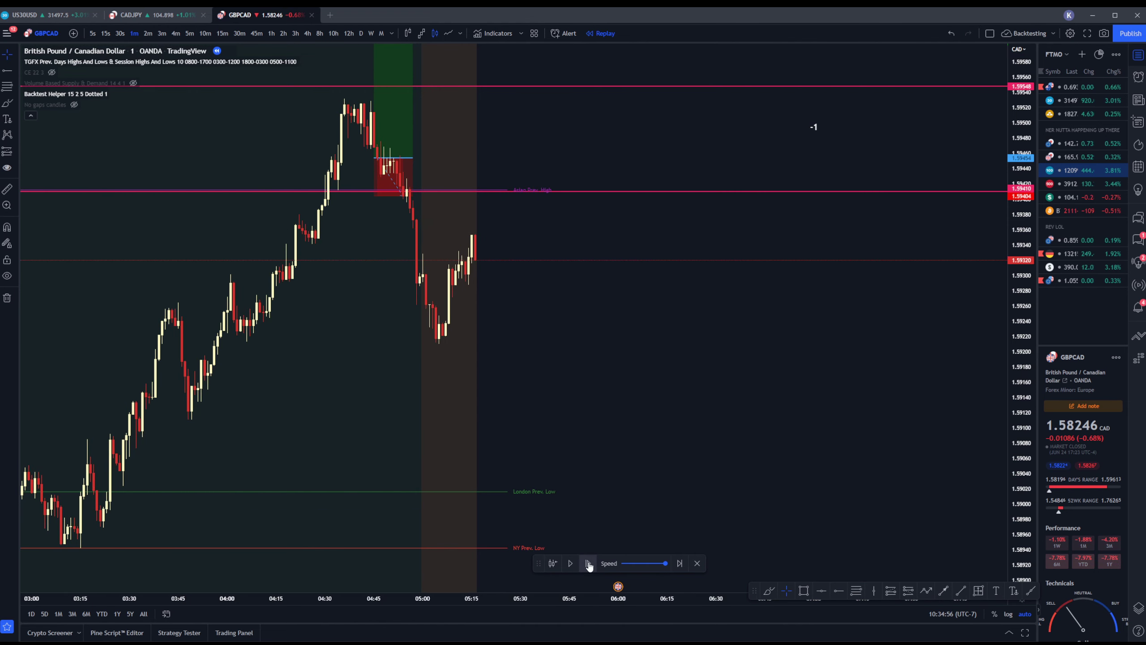
left_click(588, 563)
left_click(588, 563)
left_click(588, 564)
left_click(588, 564)
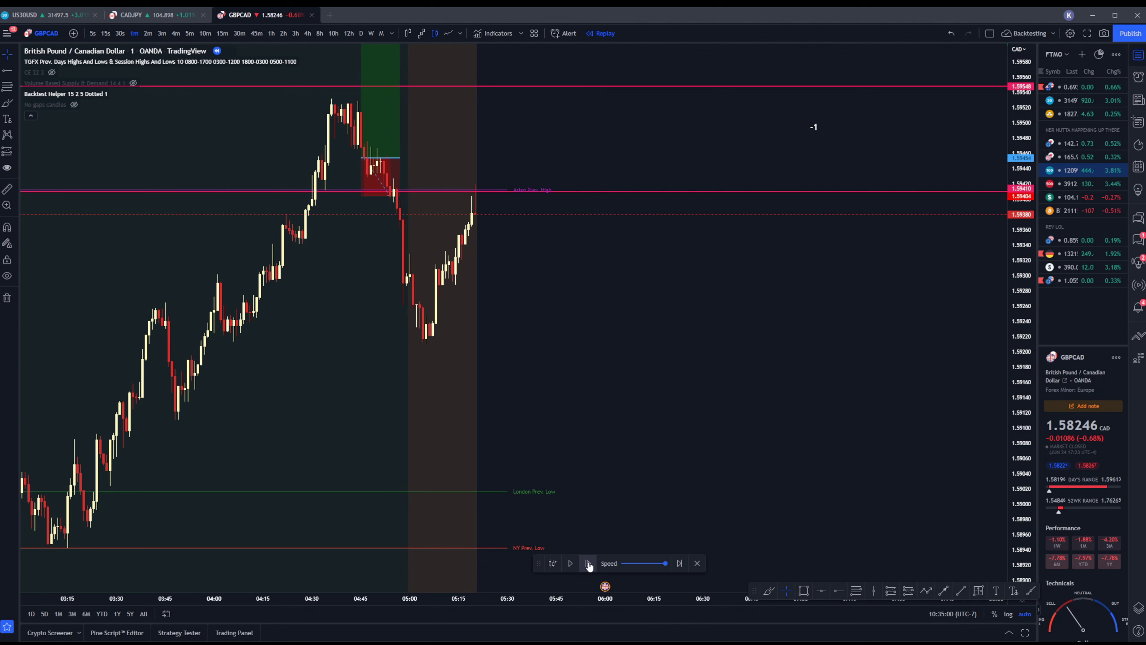
left_click(588, 564)
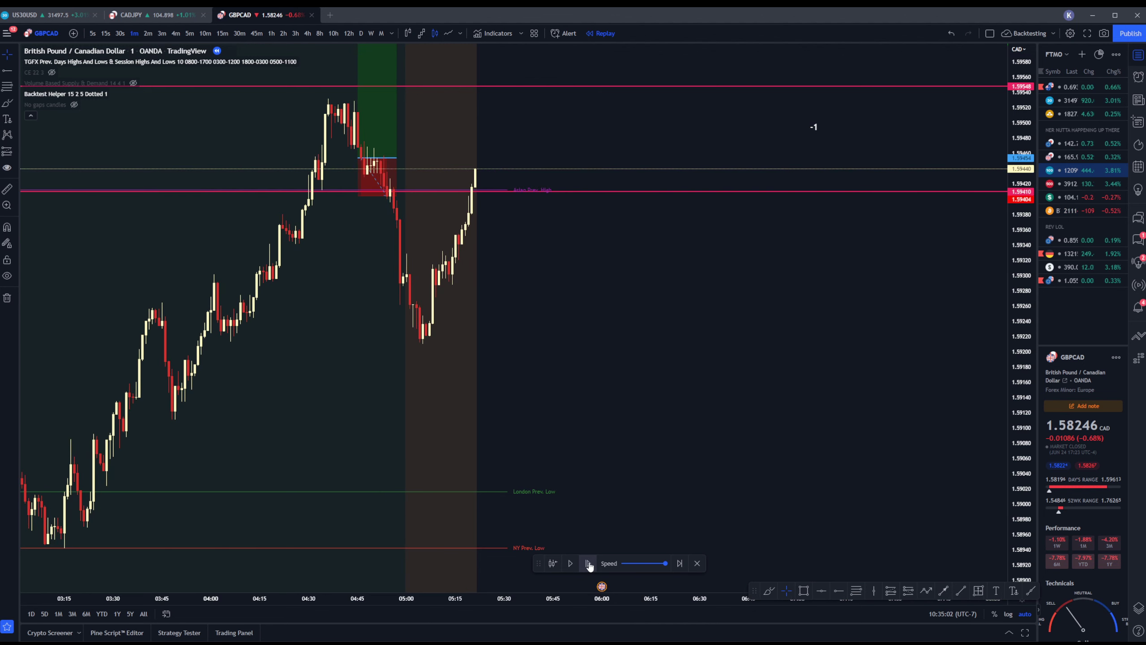
left_click(588, 563)
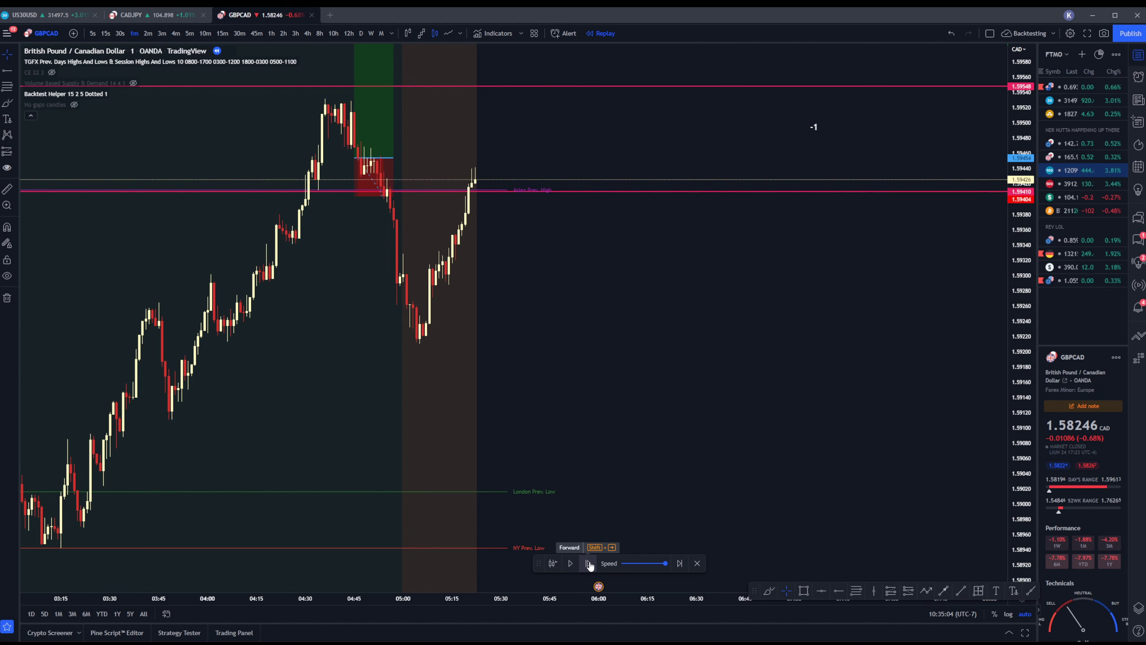
left_click(588, 563)
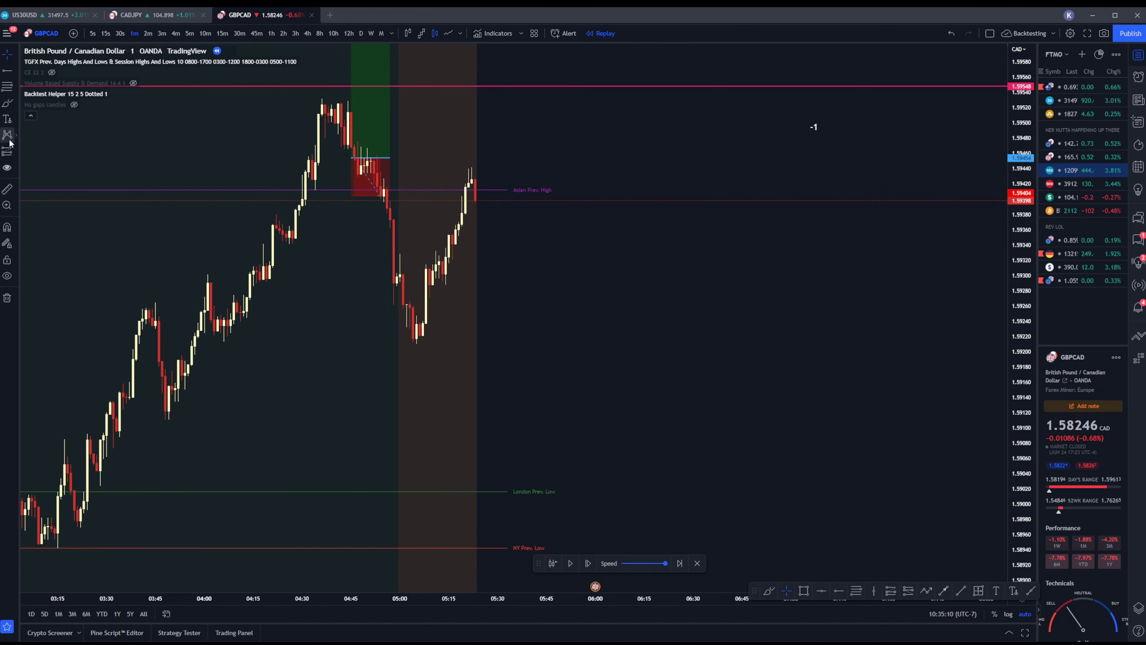
left_click(64, 171)
Place a short on the latest candle near 1.5940 with a 7.3-pip stop and 8.4-pip target
scroll(314, 253, "down", 5)
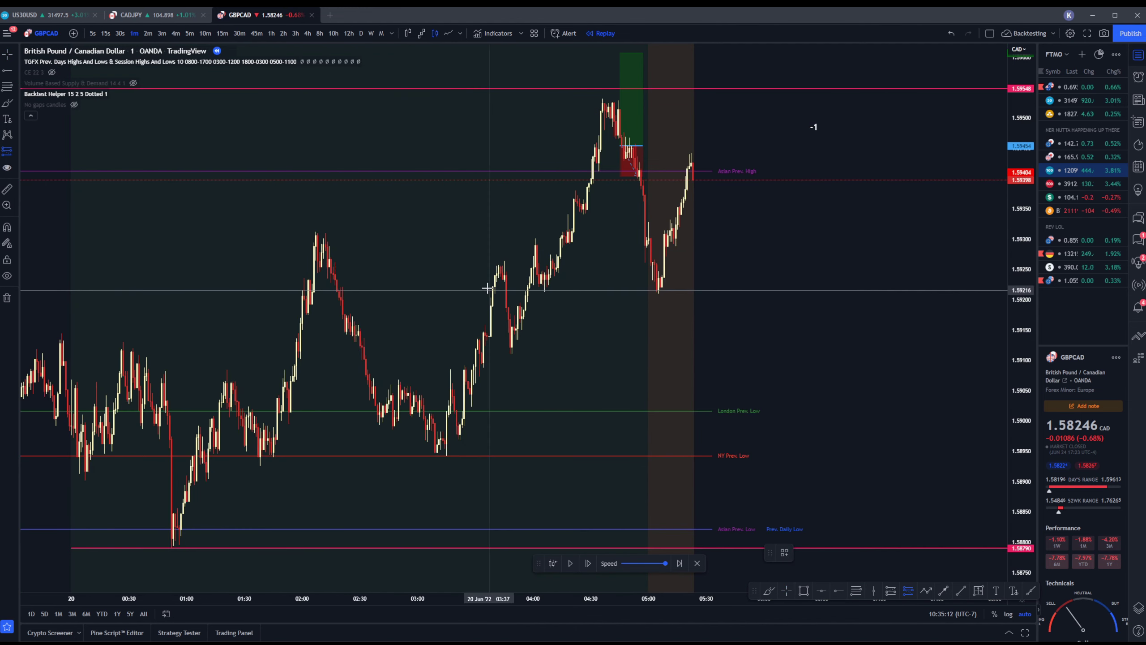
scroll(485, 275, "up", 7)
left_click(389, 245)
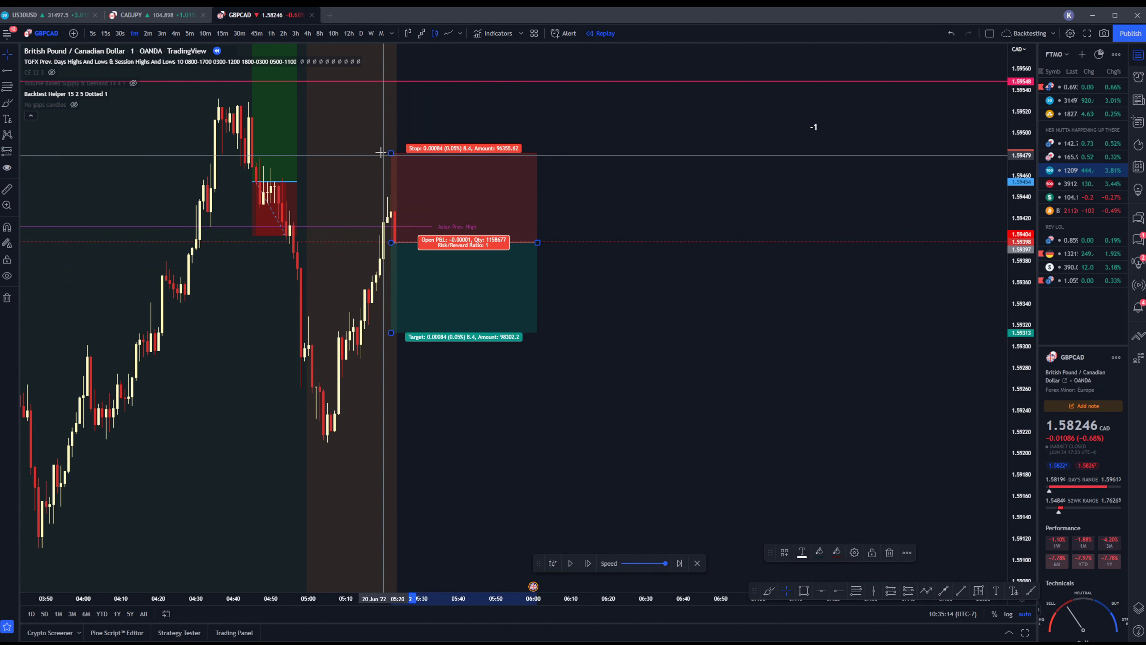
left_click_drag(389, 154, 401, 165)
scroll(274, 251, "down", 5)
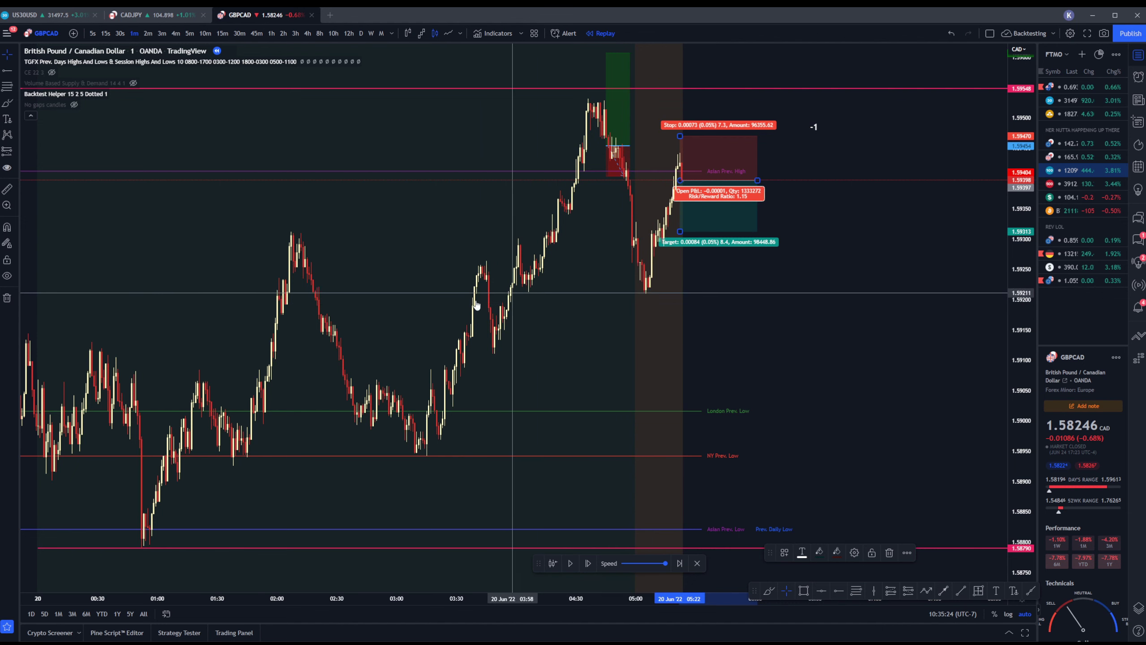
scroll(591, 270, "up", 2)
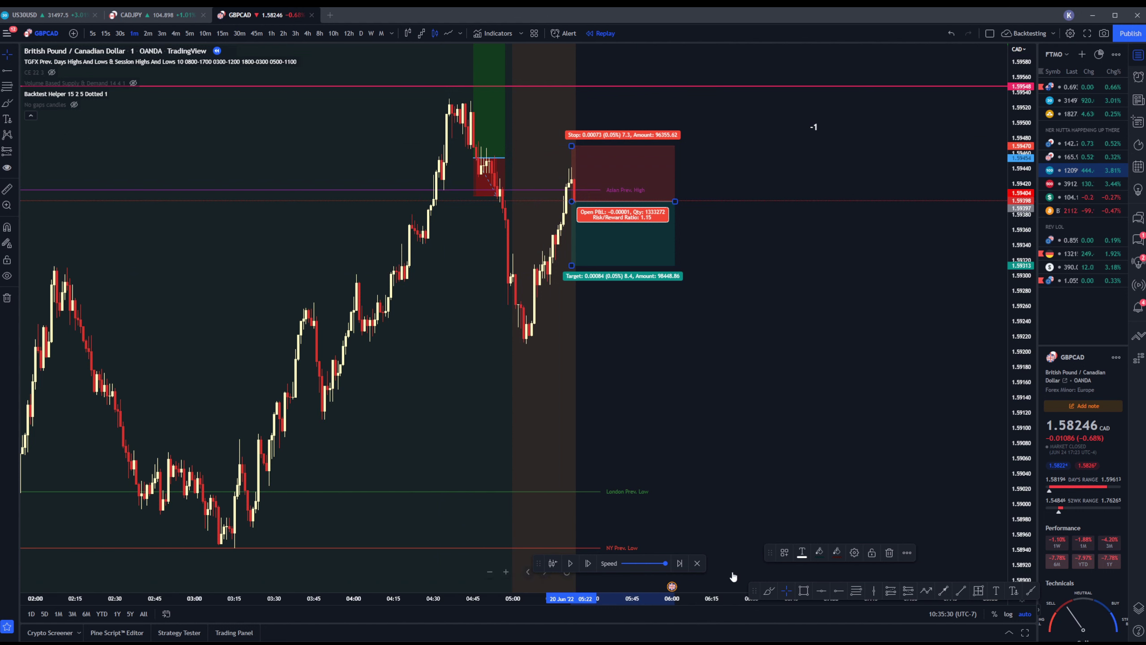
Draw a yellow rectangle zone over the 04:30–05:10 pullback near the high
left_click(803, 590)
left_click_drag(465, 175, 540, 147)
left_click(798, 282)
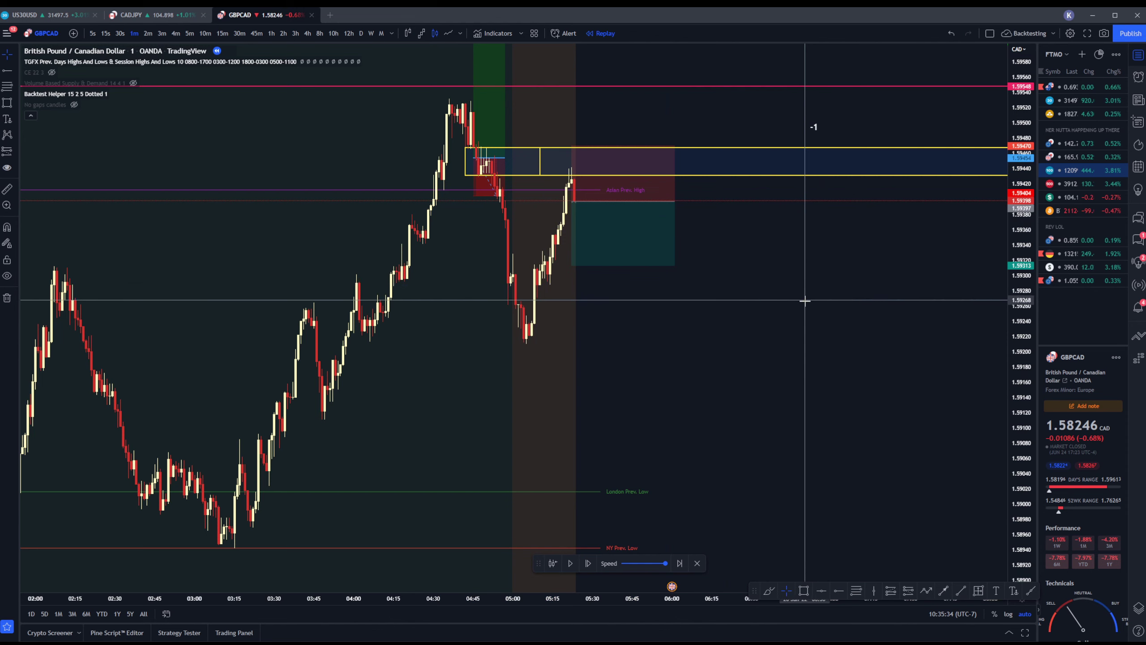
Extend the short's target down to the NY Prev. Low for a 6.23 reward-to-risk
left_click_drag(573, 265, 612, 548)
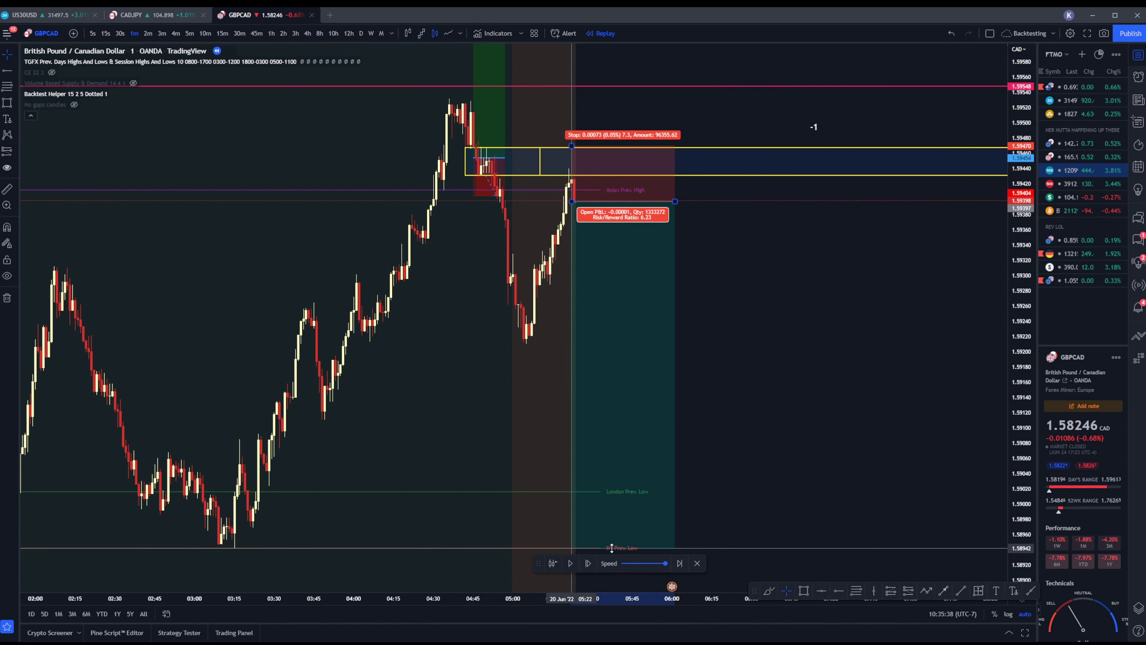
left_click(891, 414)
scroll(889, 416, "down", 1)
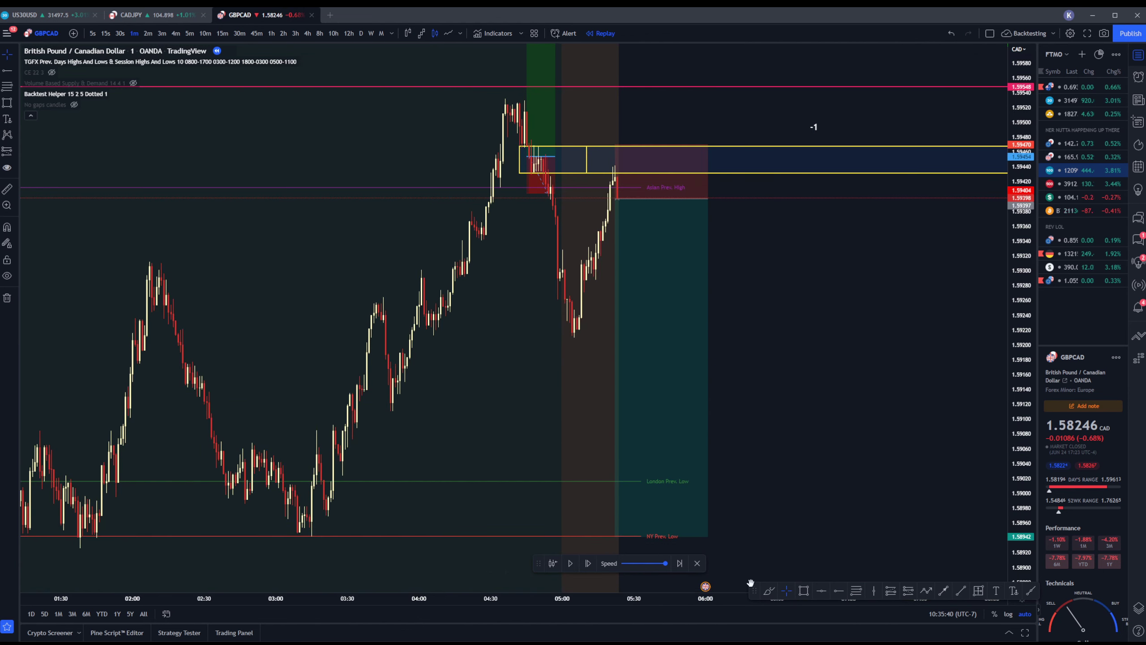
Replay about 21 more one-minute bars to roughly 06:00, as price drops toward 1.5910
left_click(587, 563)
left_click(588, 562)
left_click(588, 563)
left_click(588, 563)
left_click(587, 563)
left_click(588, 562)
left_click(587, 563)
left_click(588, 563)
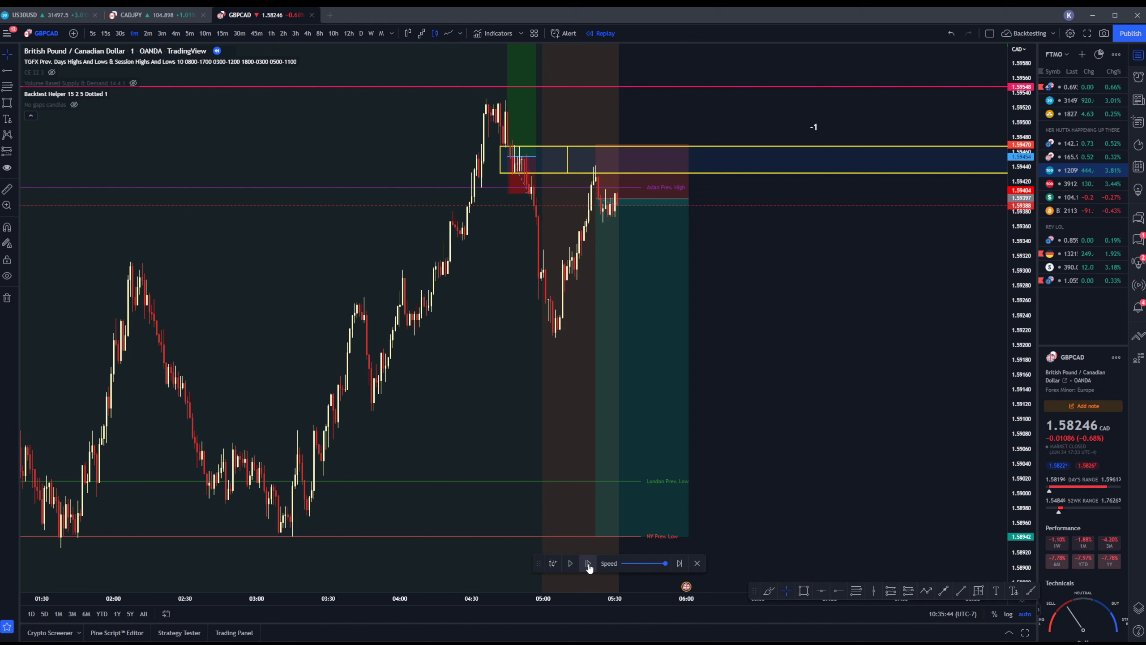
left_click(587, 564)
left_click(587, 563)
left_click(587, 563)
left_click(587, 563)
left_click(586, 564)
left_click(586, 563)
left_click(587, 563)
left_click(586, 564)
left_click(586, 563)
left_click(585, 564)
left_click(585, 564)
left_click(584, 563)
left_click(583, 563)
left_click(583, 564)
left_click(583, 564)
left_click(570, 563)
left_click(586, 563)
left_click(587, 563)
left_click(586, 564)
left_click(586, 563)
left_click(586, 564)
left_click(587, 564)
left_click(586, 564)
left_click(586, 564)
left_click(585, 564)
left_click(585, 564)
left_click(586, 564)
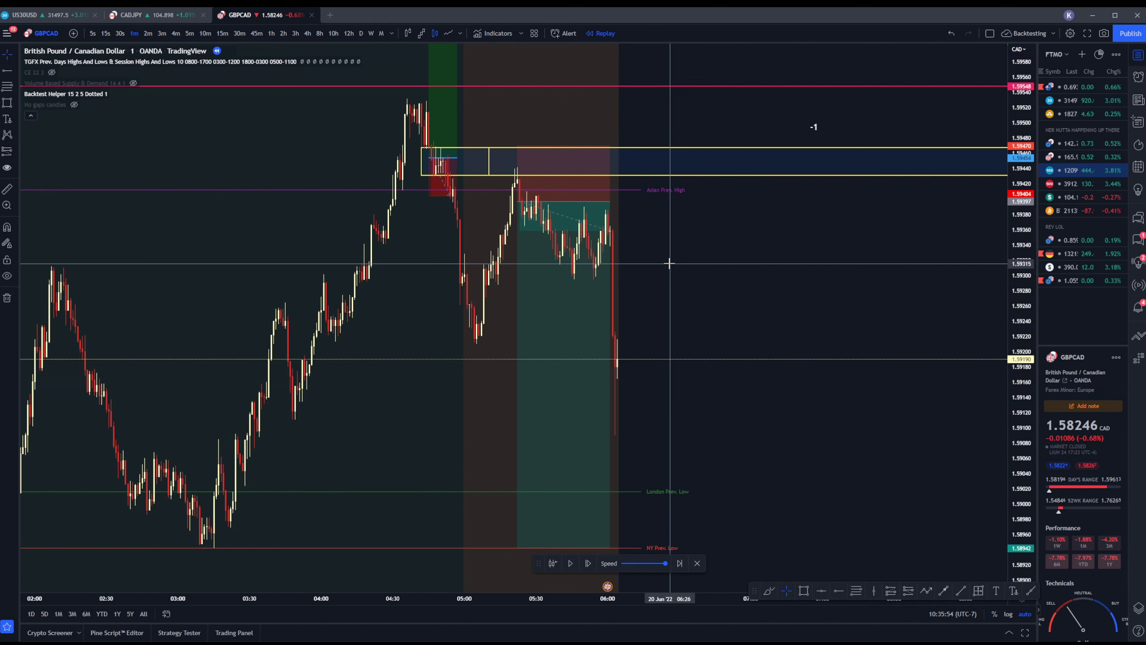
Stretch the short position right over the new candles, keeping its target at NY Prev. Low
left_click_drag(610, 199, 682, 201)
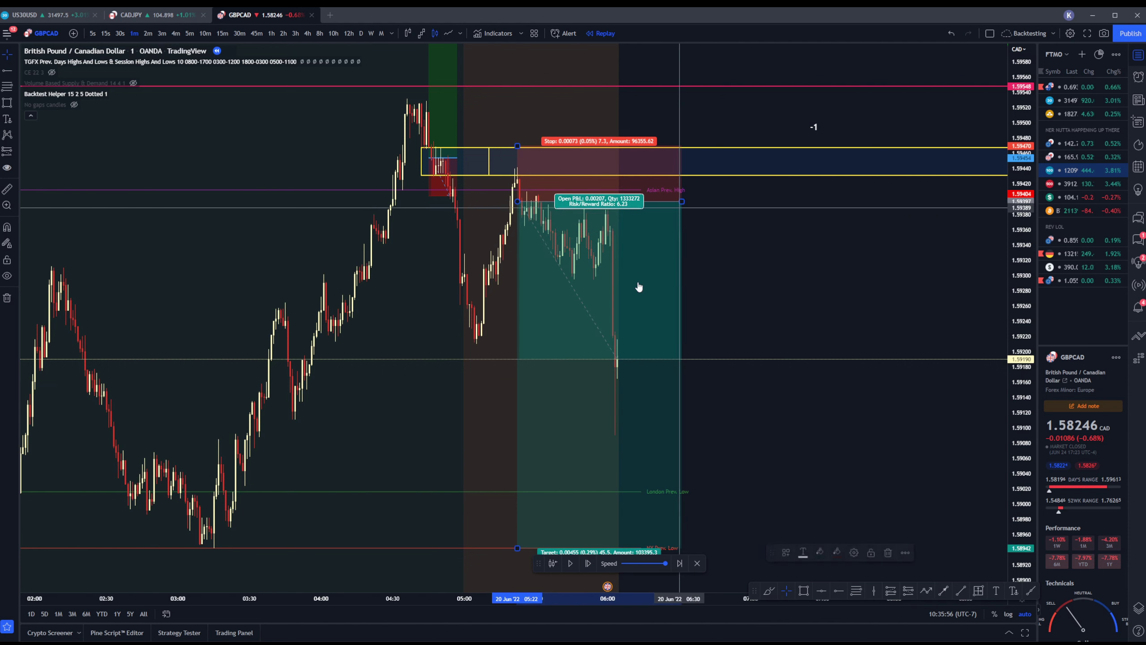
left_click_drag(518, 548, 584, 529)
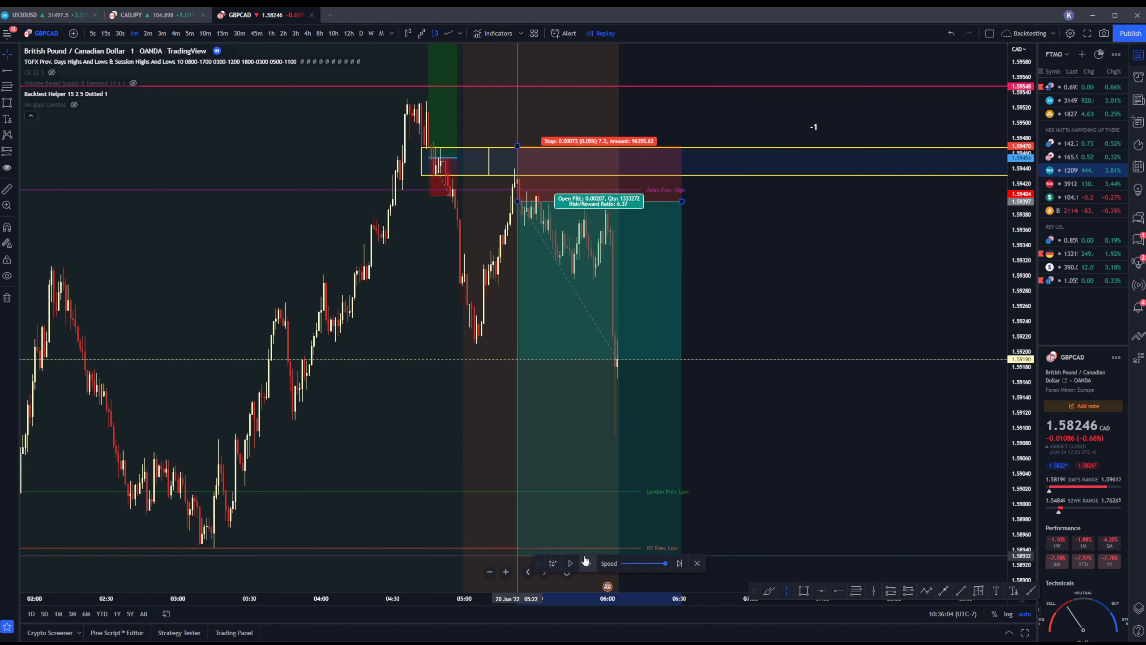
left_click_drag(597, 548, 595, 549)
scroll(570, 547, "down", 4)
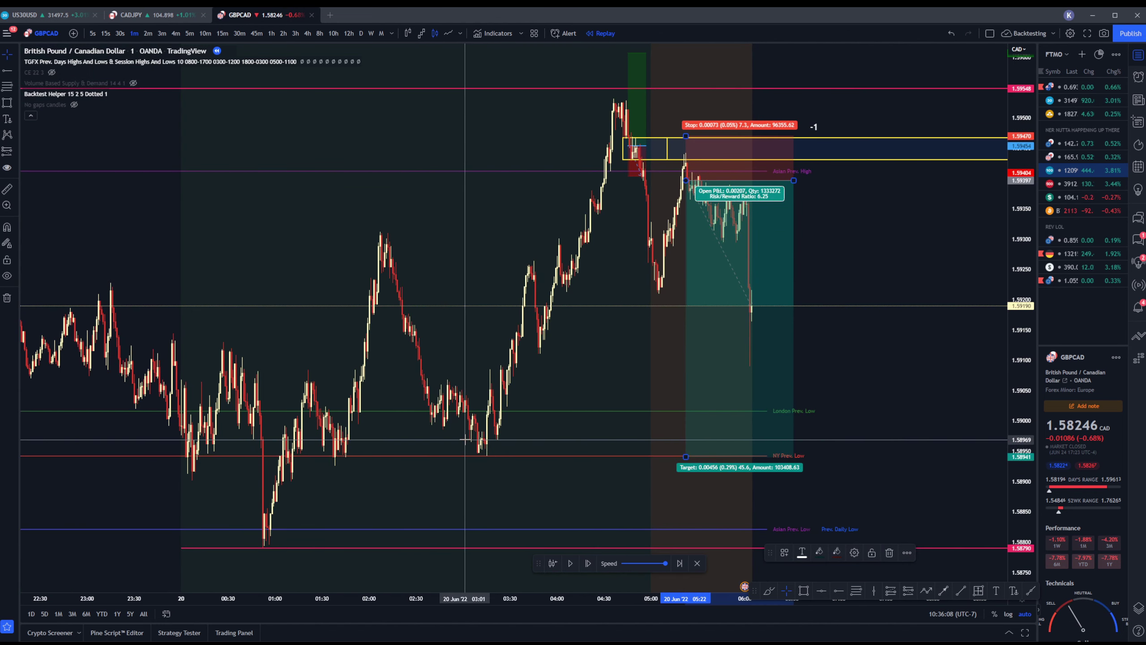
scroll(717, 333, "up", 5)
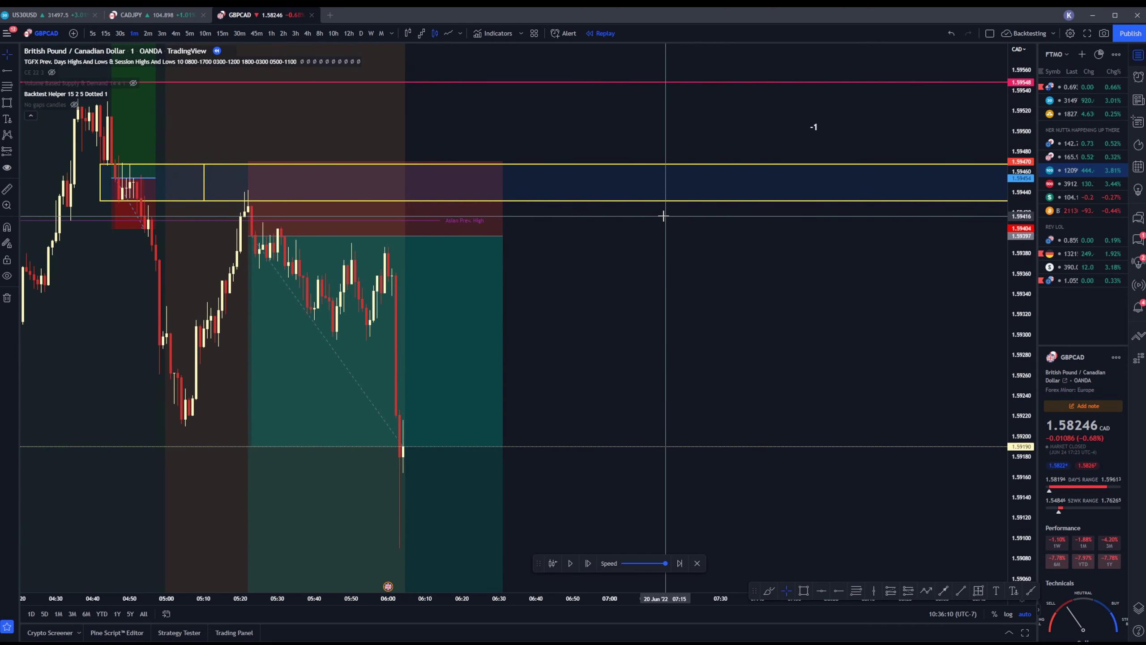
left_click_drag(646, 271, 661, 270)
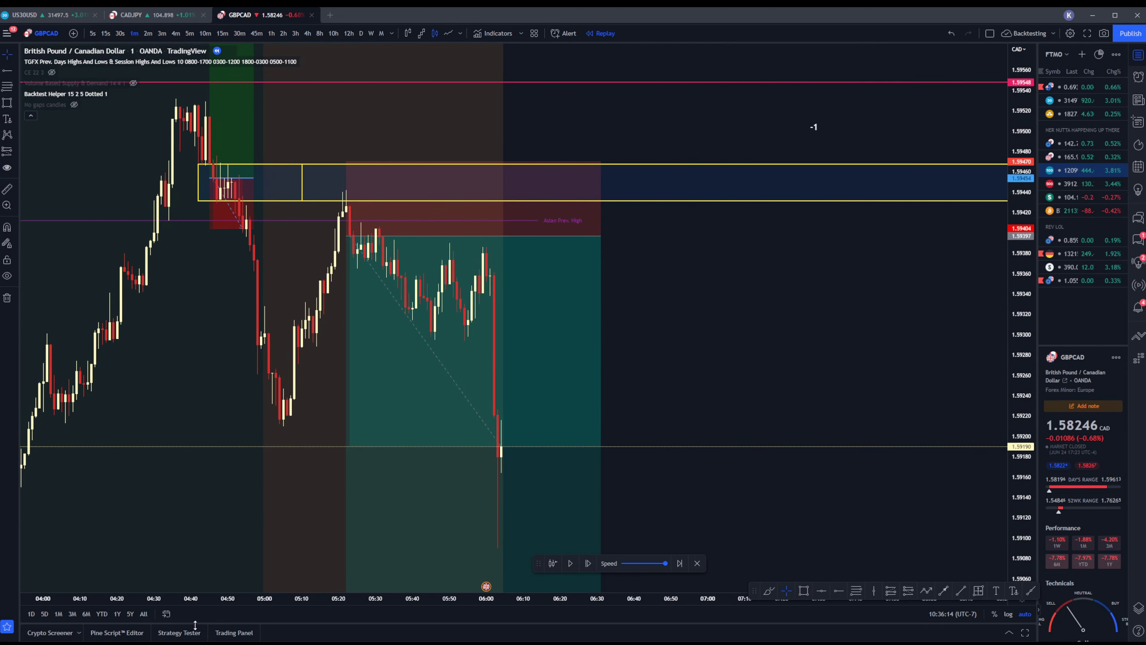
Add a horizontal ray at the ~1.5940 entry and apply the Stop Loss style template
left_click(335, 236)
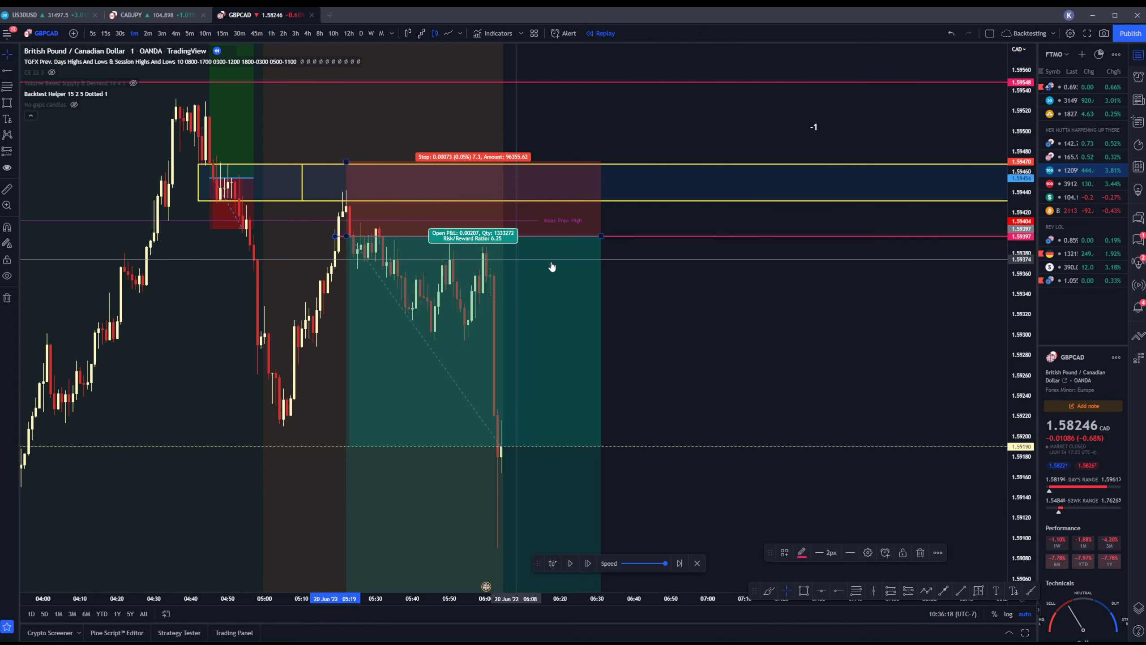
double_click(647, 236)
left_click(552, 328)
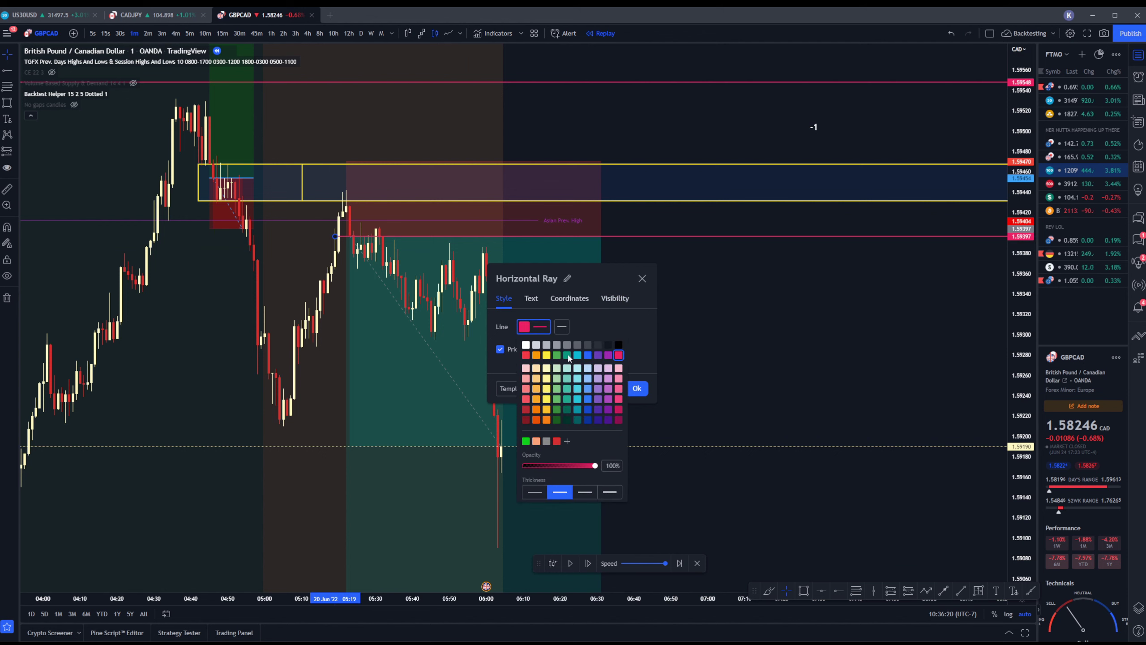
left_click(510, 388)
left_click(510, 388)
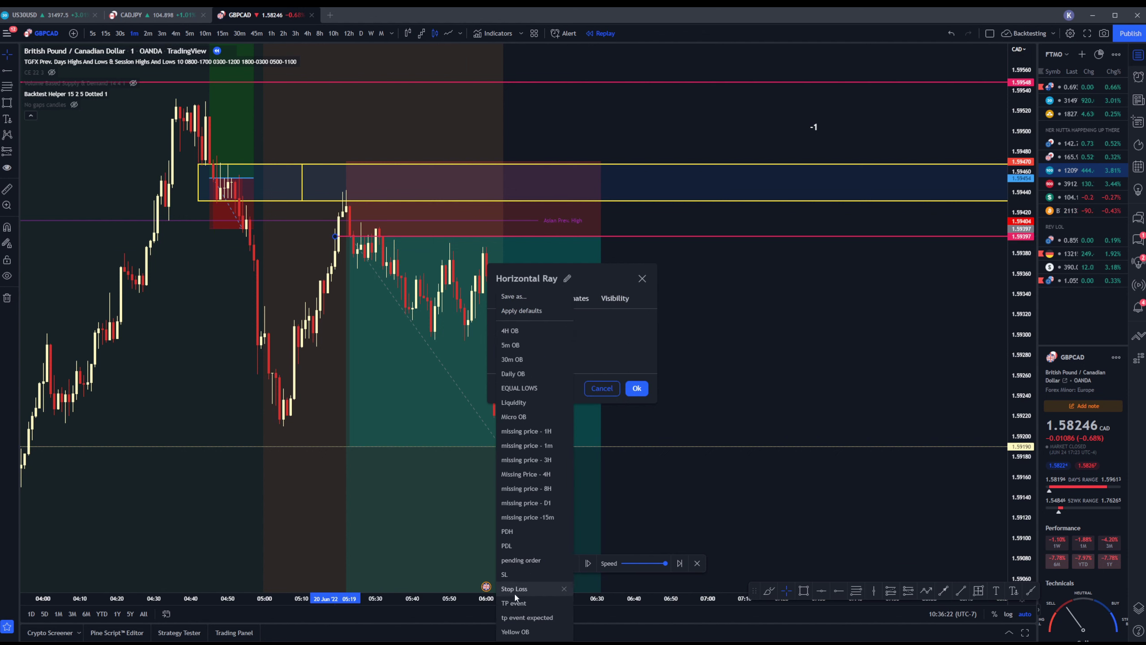
left_click(517, 588)
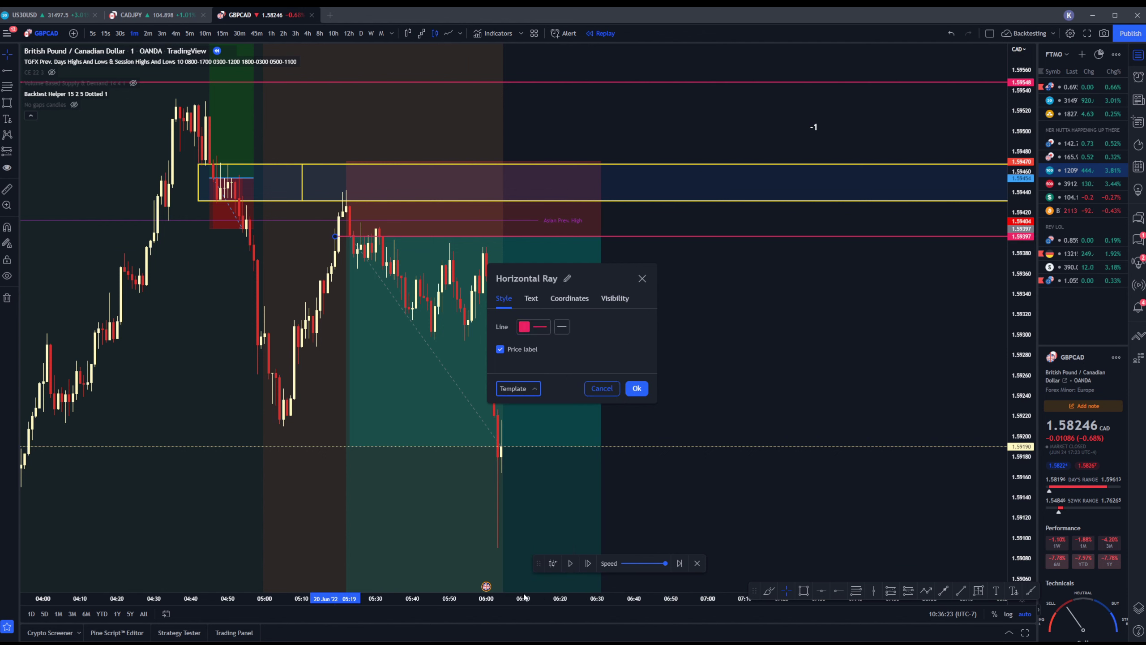
left_click(638, 388)
Replay ten more one-minute candles as the short moves into profit
left_click(591, 569)
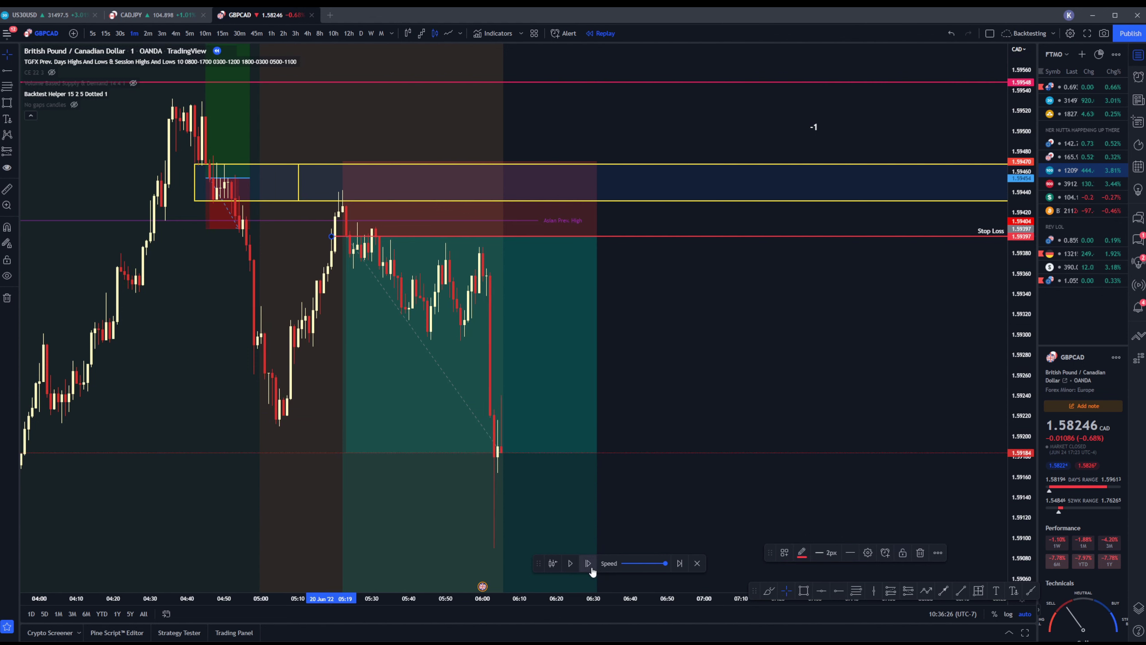
left_click(591, 569)
left_click(591, 569)
left_click(591, 569)
left_click(591, 569)
left_click(591, 568)
left_click(591, 568)
left_click(591, 569)
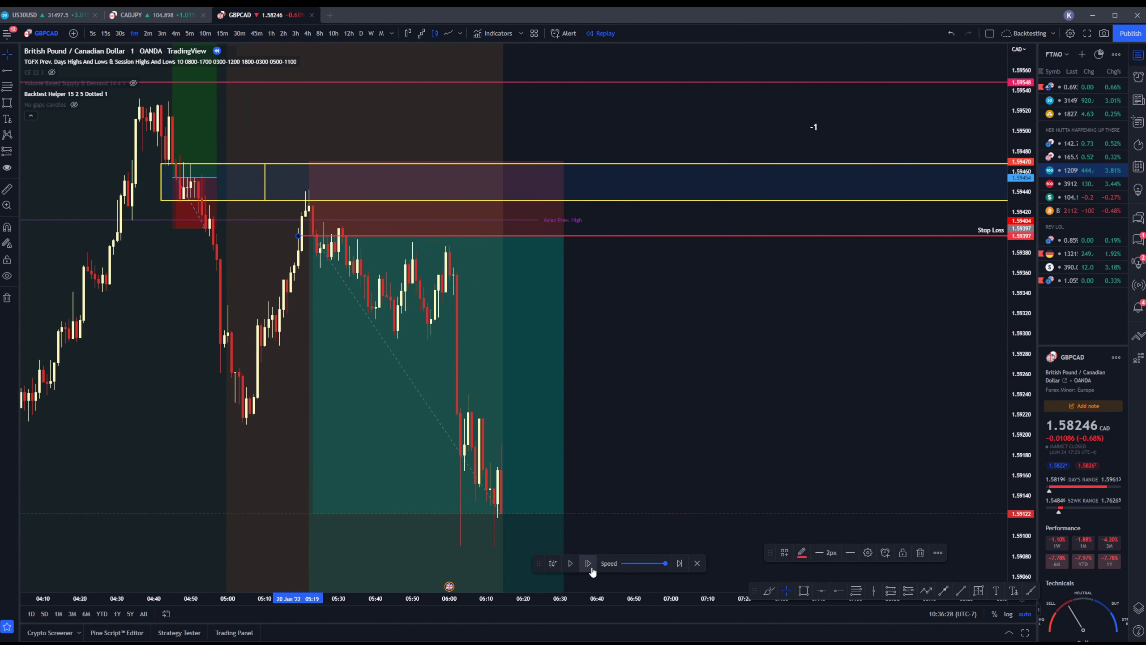
scroll(740, 400, "down", 2)
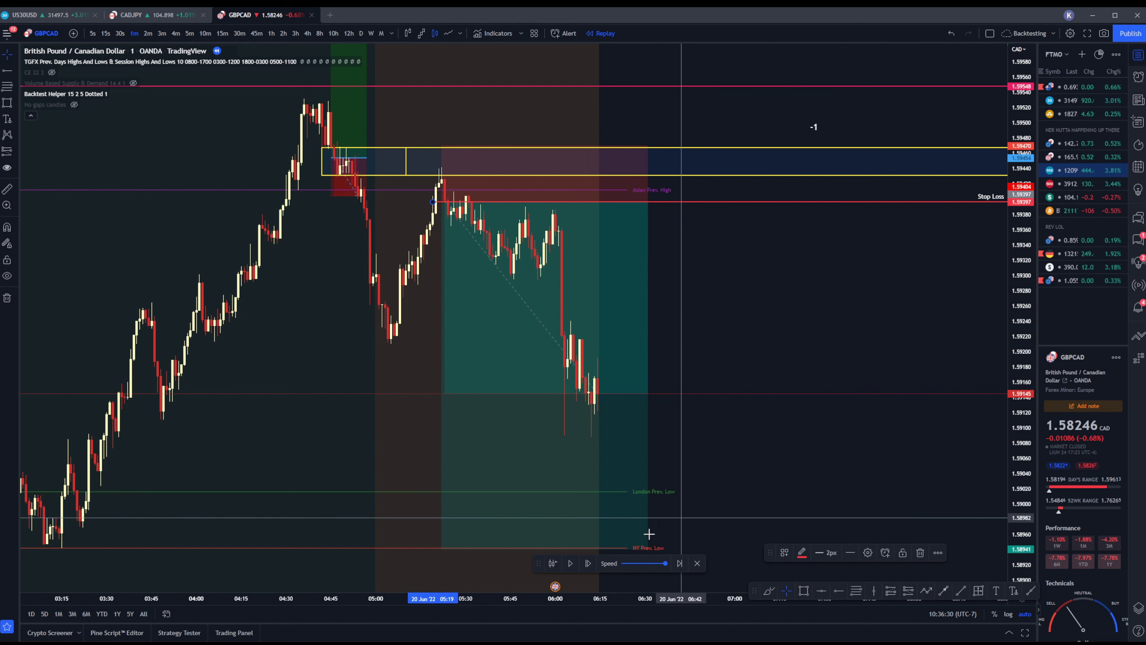
left_click(587, 564)
left_click(587, 563)
left_click(587, 564)
left_click(586, 563)
left_click(587, 563)
left_click(586, 563)
left_click(587, 563)
left_click(586, 564)
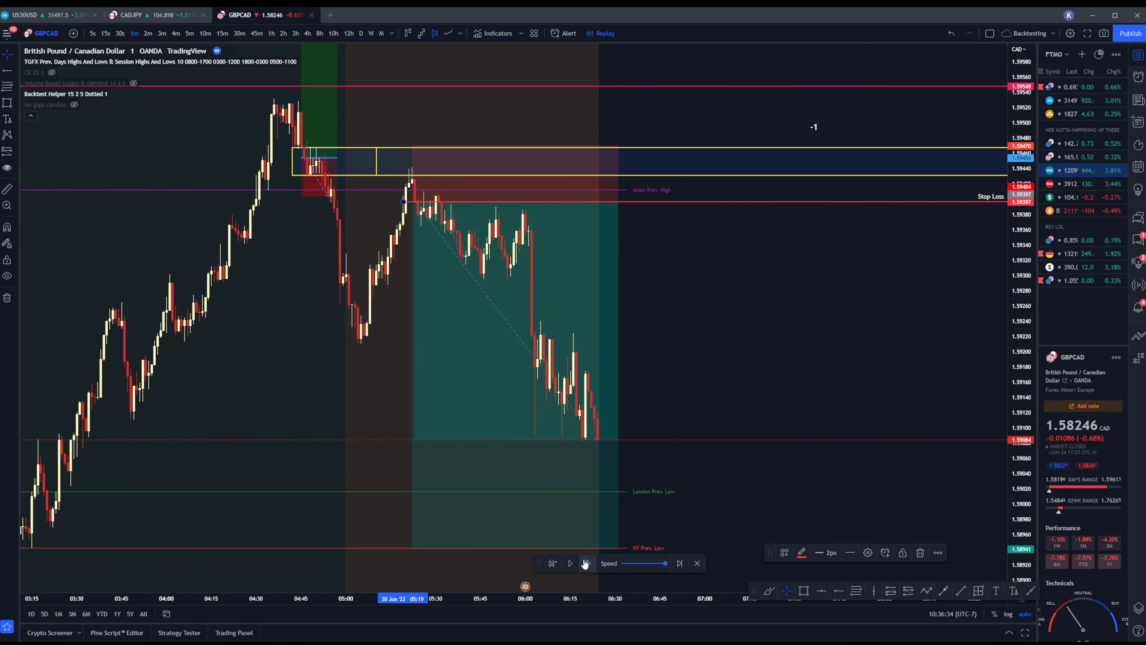
left_click(587, 563)
left_click(586, 563)
left_click(586, 563)
Trail the Stop Loss ray down to 1.59180 and reset the short's target at NY Prev. Low
left_click_drag(656, 203, 670, 389)
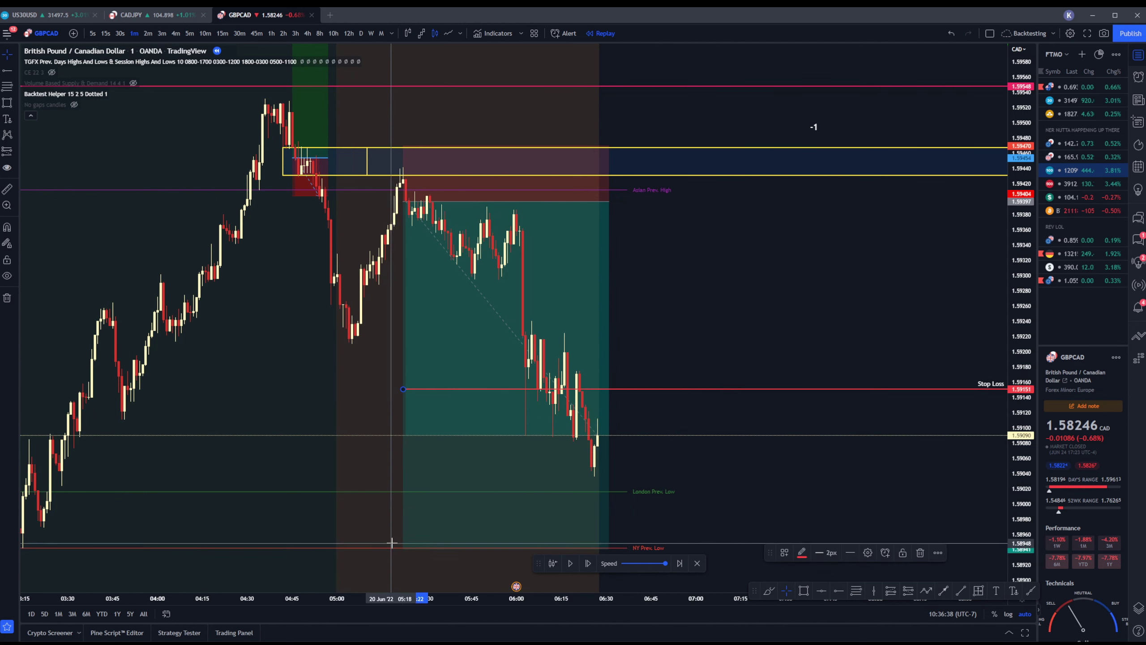
left_click_drag(403, 548, 433, 385)
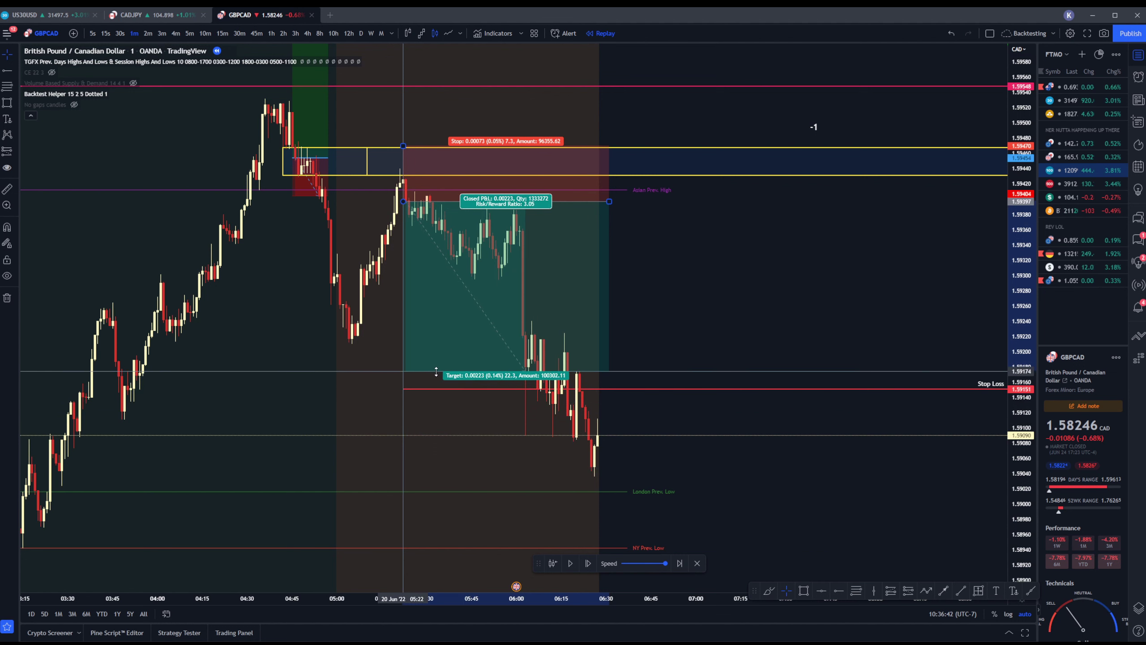
left_click_drag(432, 369, 432, 369)
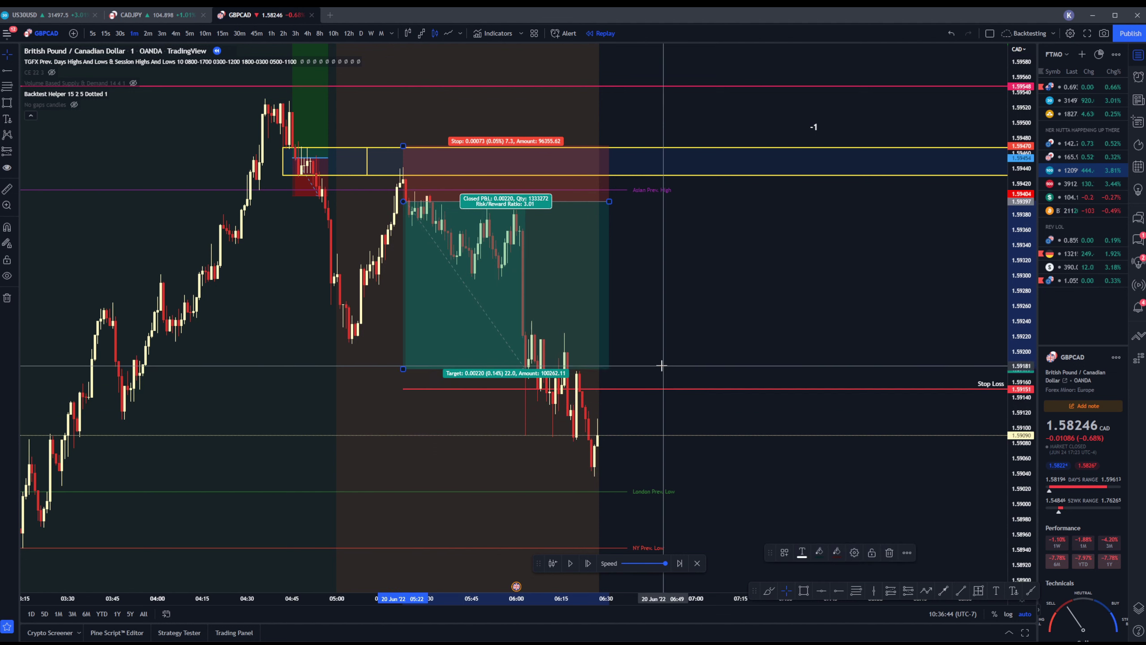
left_click_drag(659, 390, 649, 366)
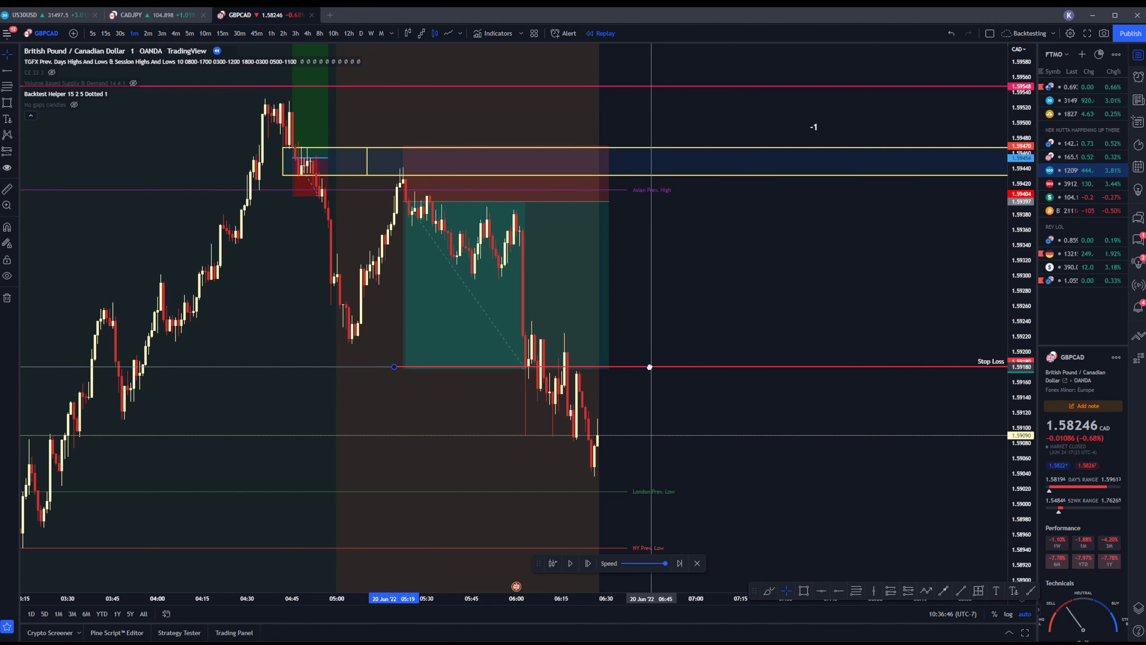
left_click(402, 367)
left_click_drag(403, 367, 418, 565)
scroll(374, 548, "down", 4)
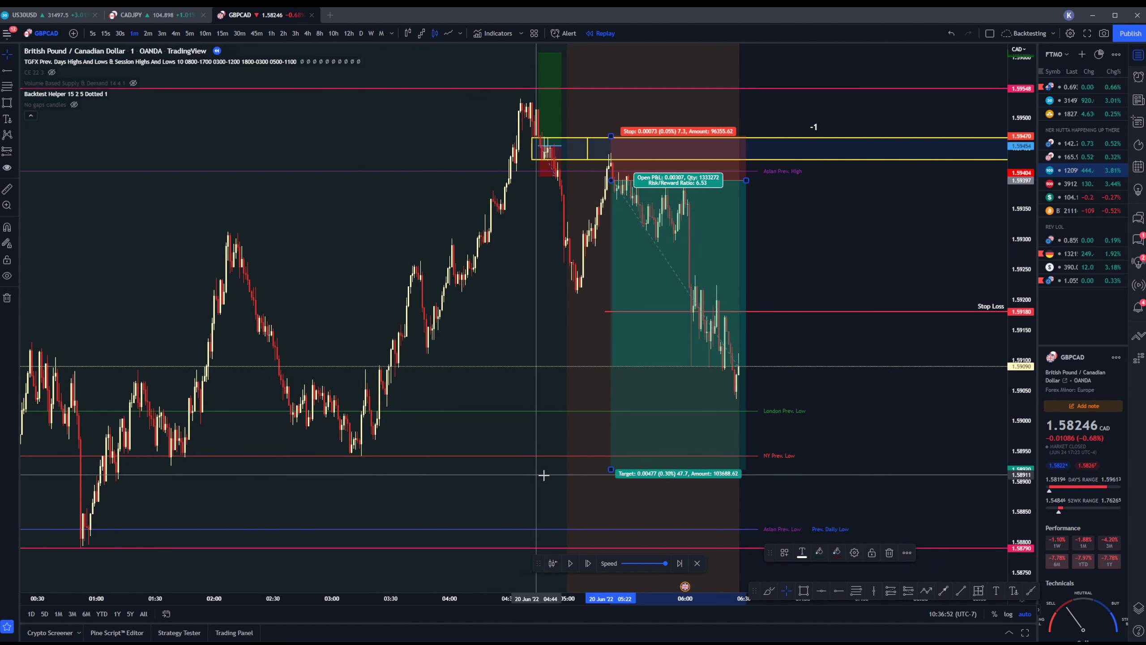
left_click_drag(611, 468, 618, 455)
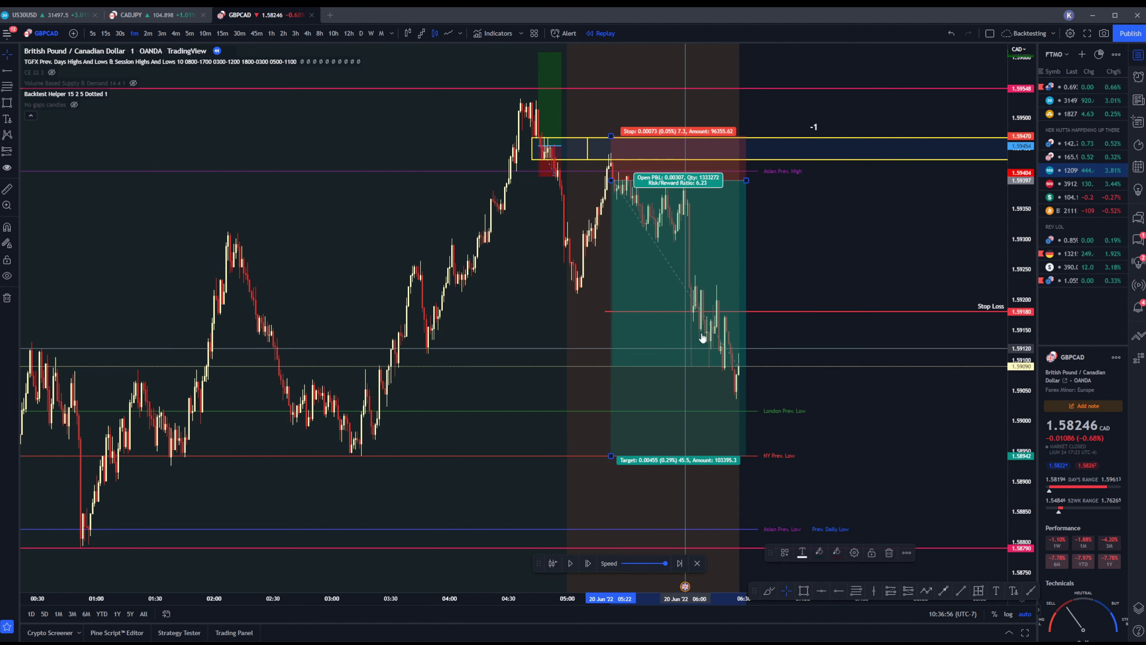
Stretch the short position box further right and re-center the trade area
left_click_drag(744, 179, 872, 180)
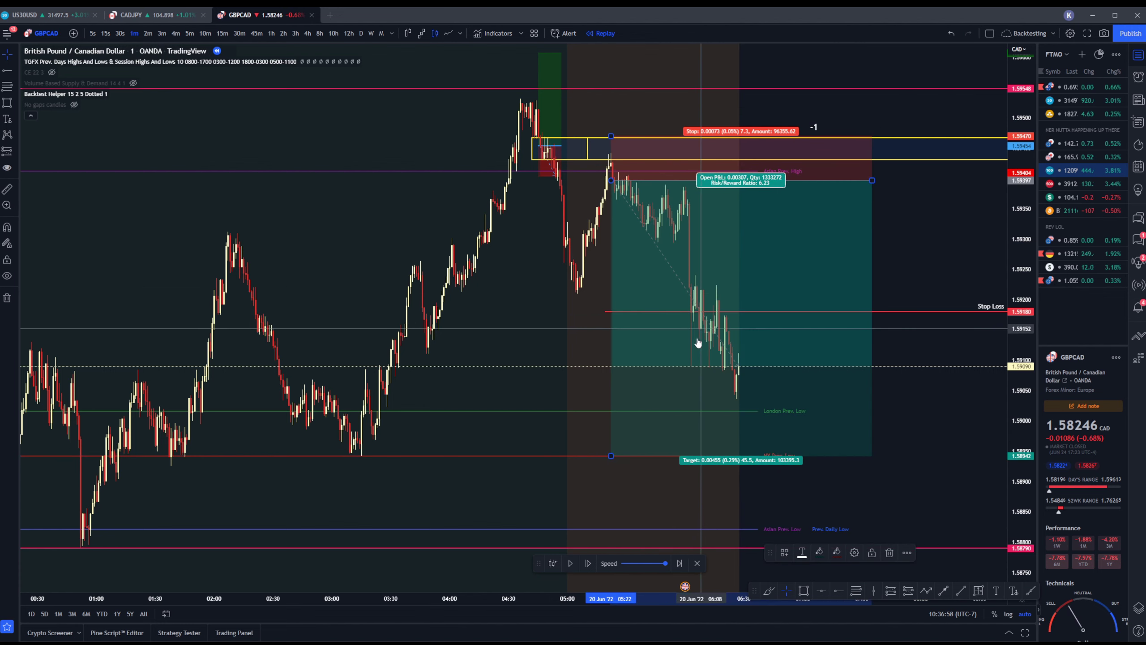
left_click_drag(531, 323, 483, 310)
scroll(515, 347, "up", 3)
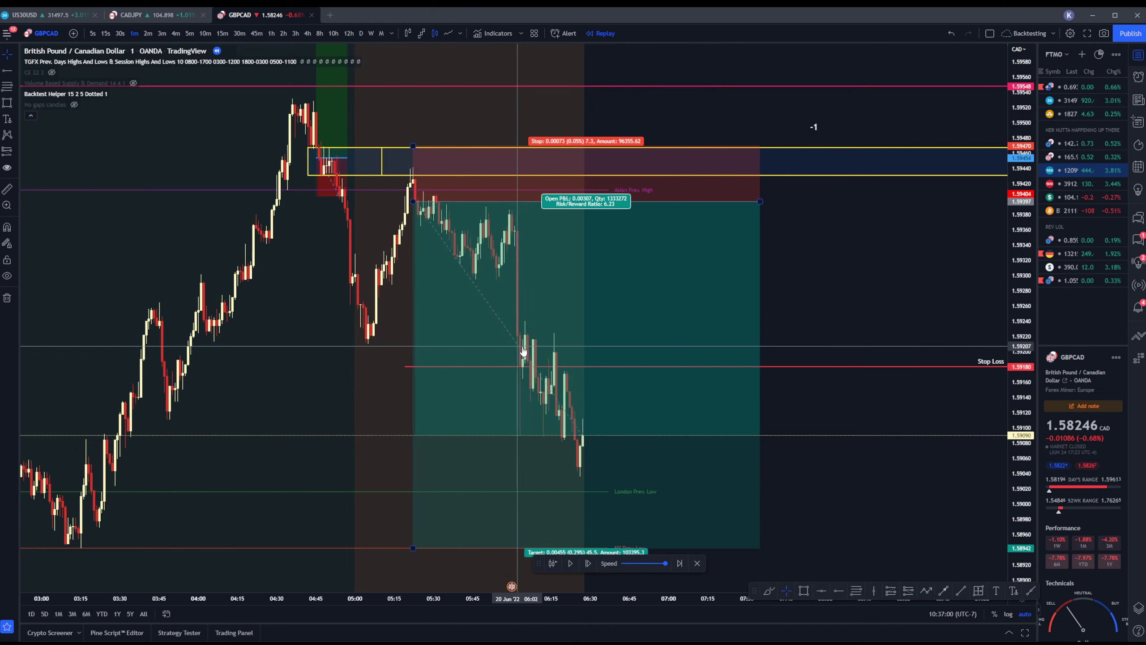
scroll(607, 393, "down", 3)
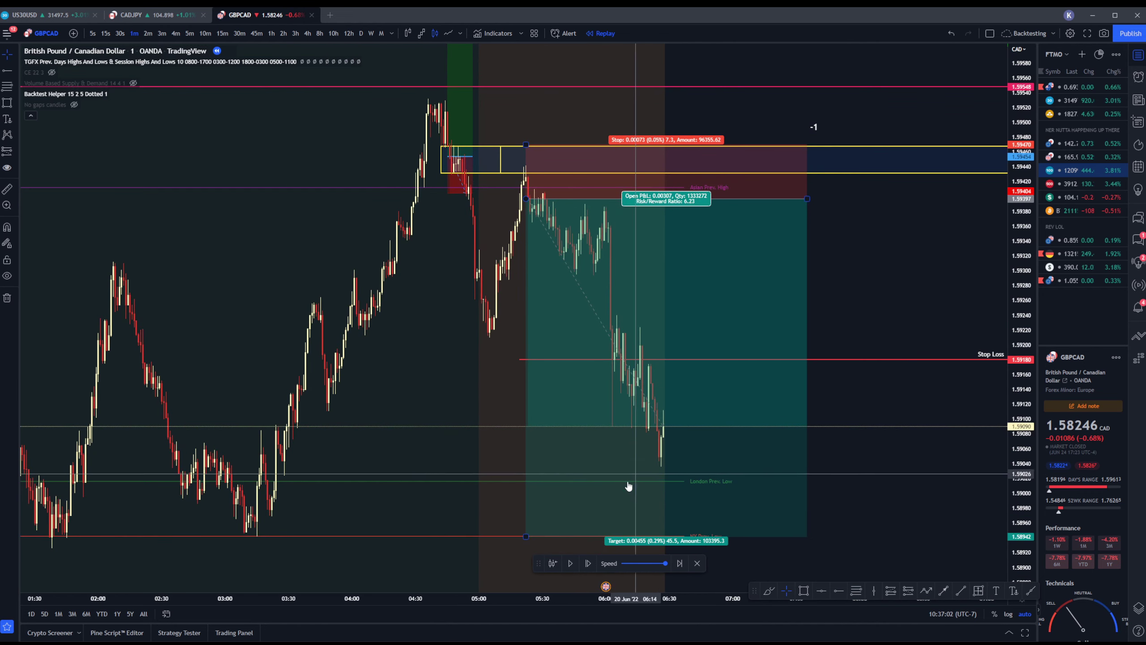
Replay 18 more one-minute bars to about 07:00, price bouncing from 1.5903 toward 1.5918
left_click(591, 563)
left_click(590, 563)
left_click(590, 563)
left_click(590, 563)
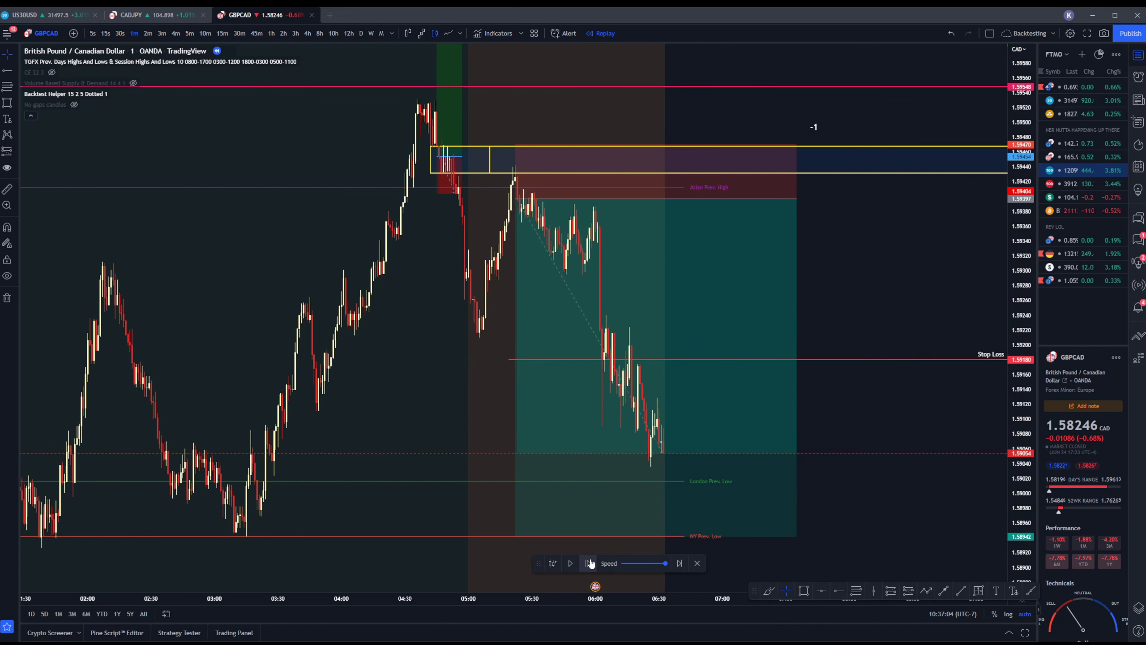
left_click(590, 562)
left_click(590, 563)
left_click(590, 562)
left_click(590, 563)
left_click(589, 562)
left_click(589, 563)
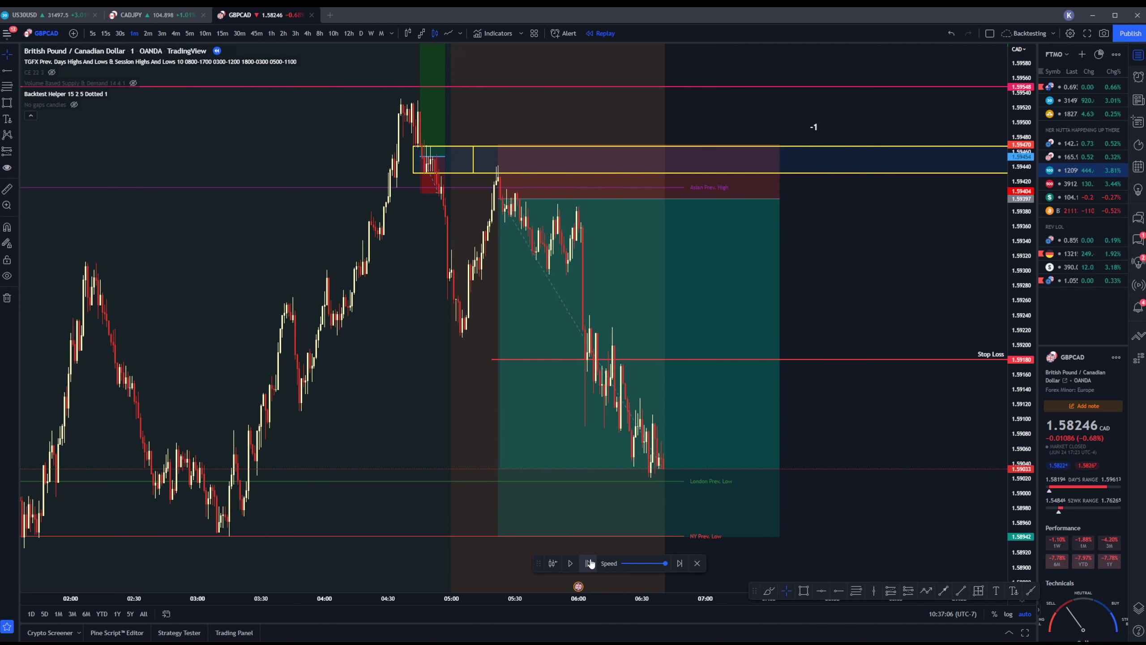
left_click(589, 563)
left_click(589, 563)
left_click(590, 562)
left_click(589, 563)
left_click(589, 563)
left_click(589, 562)
left_click(589, 563)
left_click(589, 563)
left_click(589, 563)
left_click(590, 563)
left_click(589, 562)
left_click(589, 562)
left_click(590, 563)
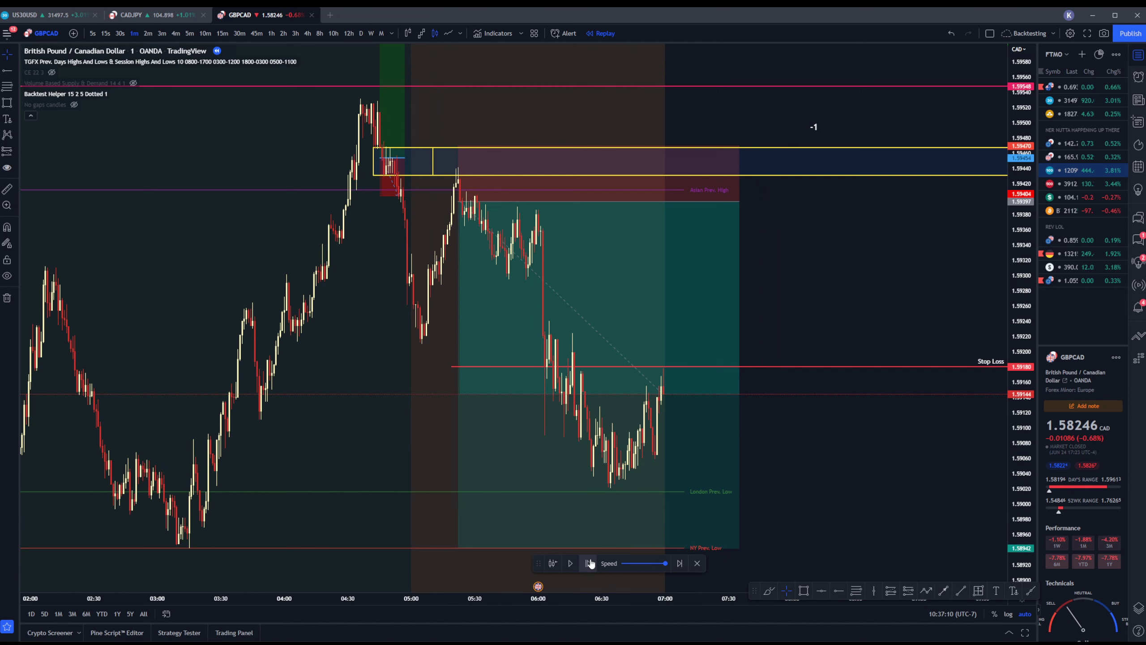
left_click(589, 563)
left_click(589, 563)
left_click(589, 563)
left_click(589, 563)
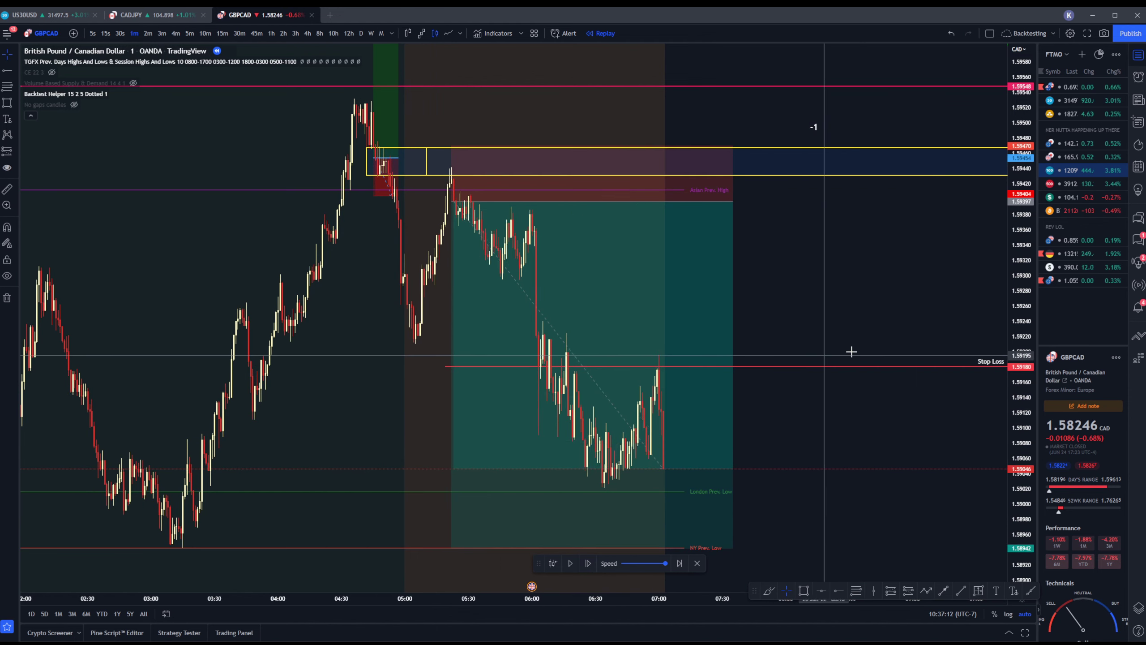
Edit the anchored result label to read '-1' and '+3' on two lines
double_click(816, 127)
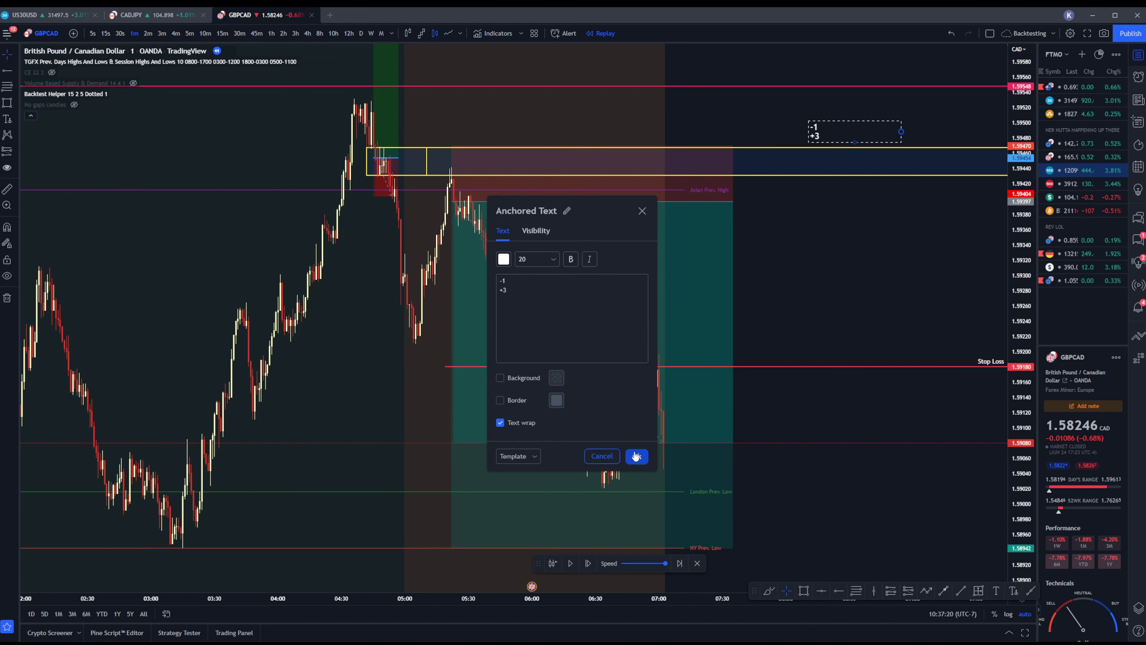
left_click(635, 455)
scroll(838, 431, "up", 2)
Select the short position and pan the chart to view the whole trade
left_click(563, 409)
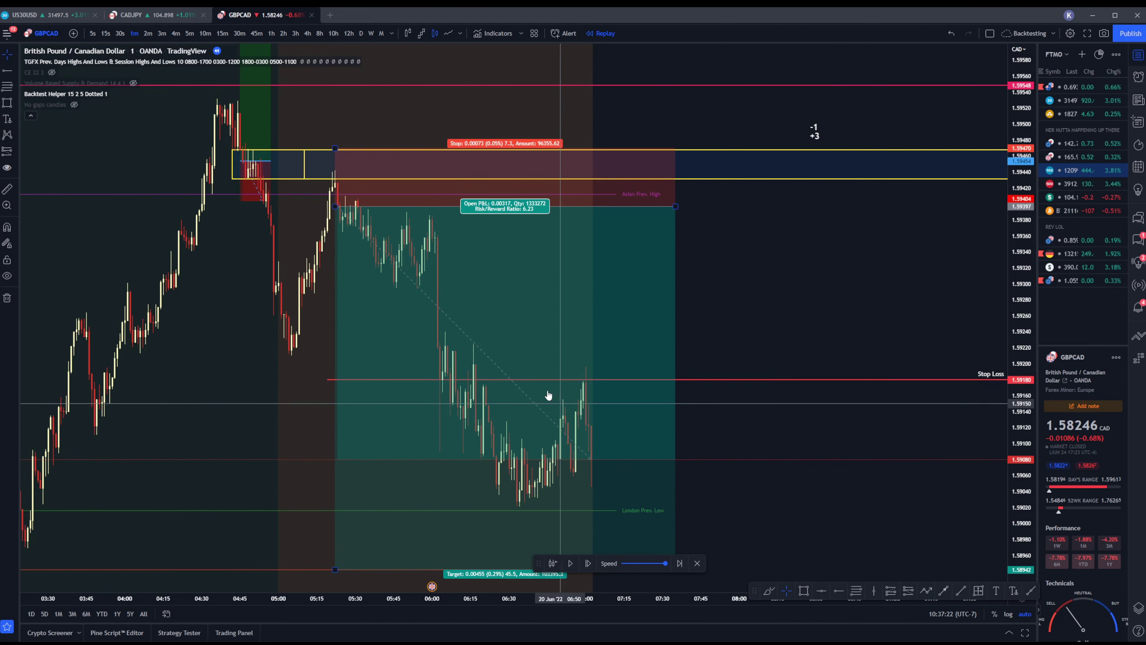
left_click_drag(737, 478, 809, 461)
scroll(688, 468, "up", 3)
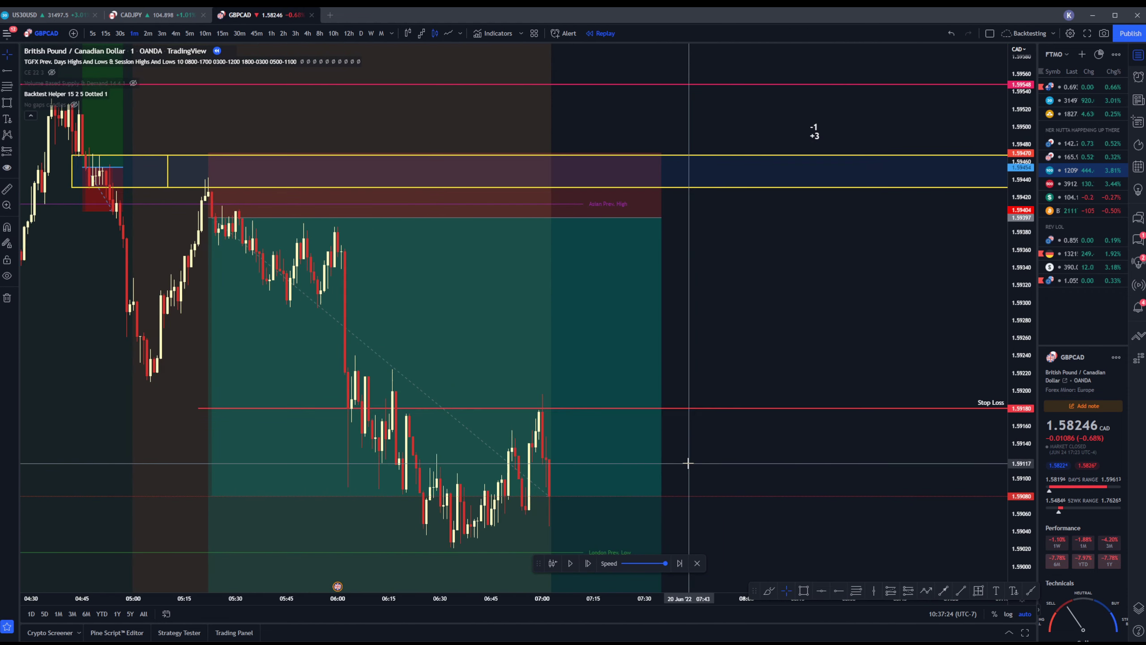
left_click_drag(726, 466, 852, 458)
scroll(803, 451, "down", 2)
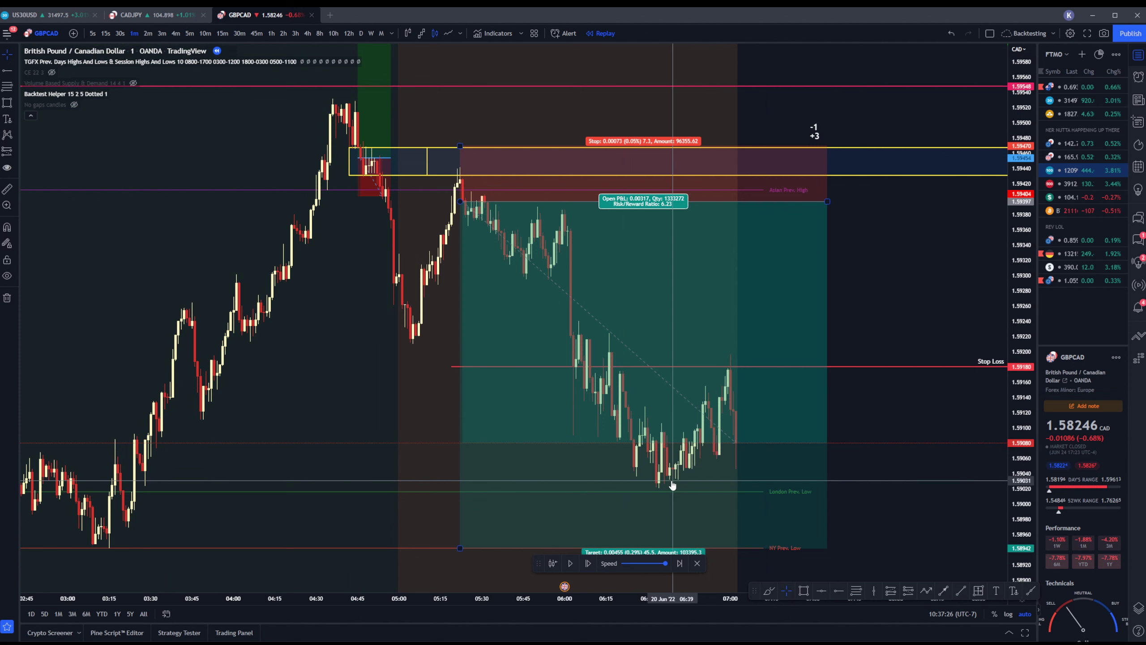
scroll(476, 453, "down", 1)
scroll(724, 440, "up", 3)
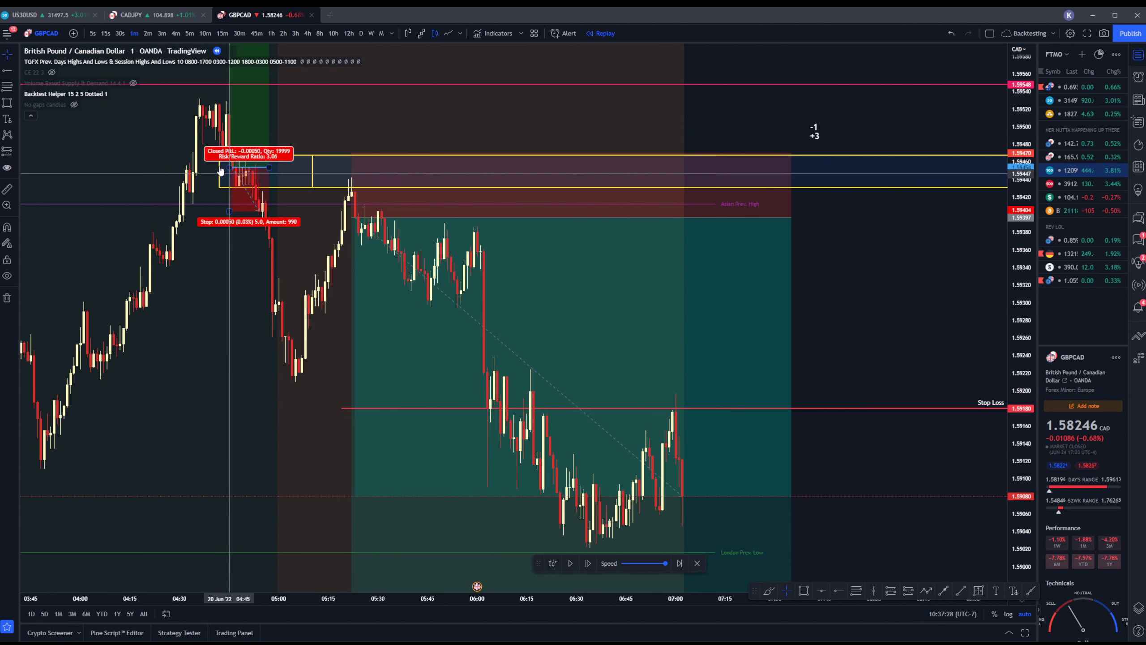
Check the Backtest Helper indicator's Start Date and close its settings
left_click(128, 94)
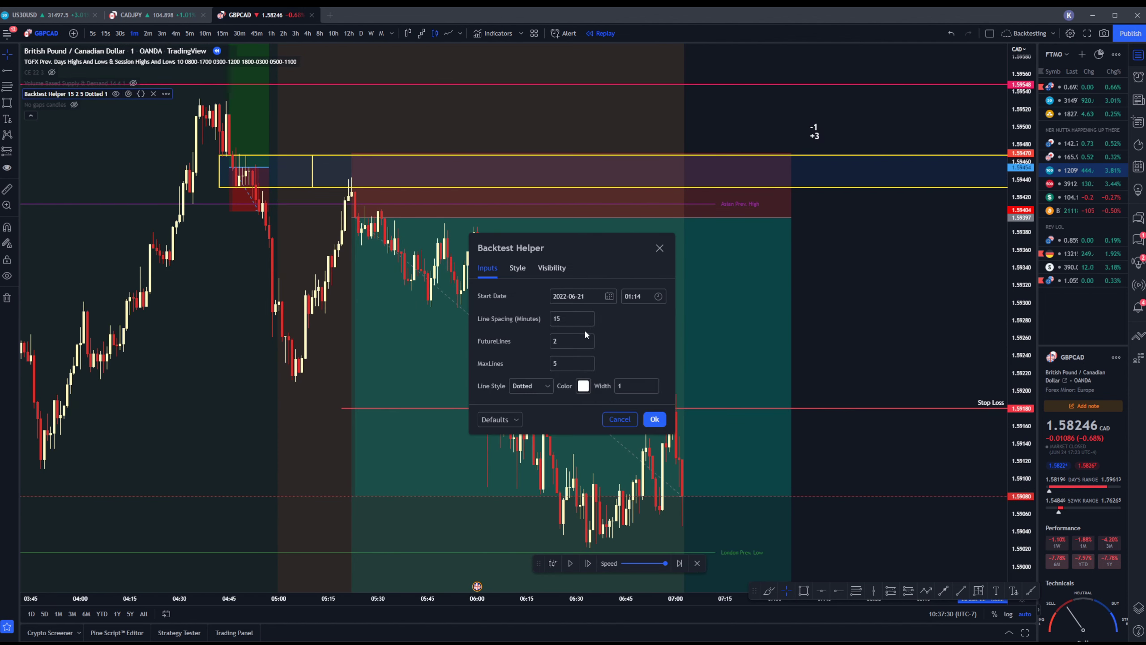
left_click(616, 295)
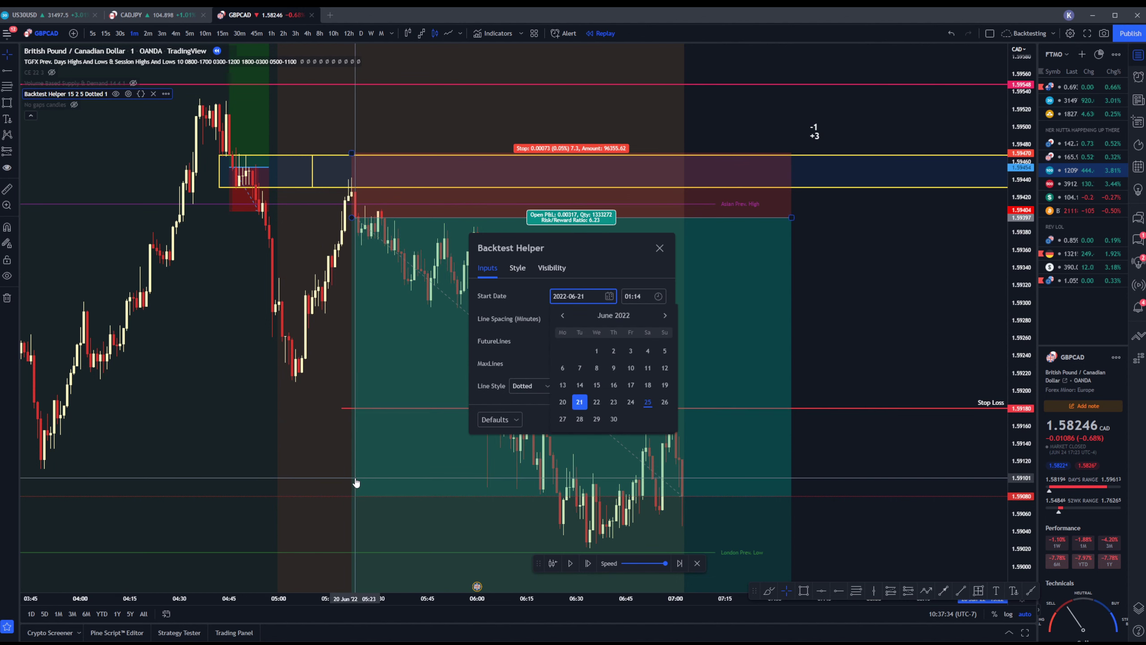
left_click(654, 419)
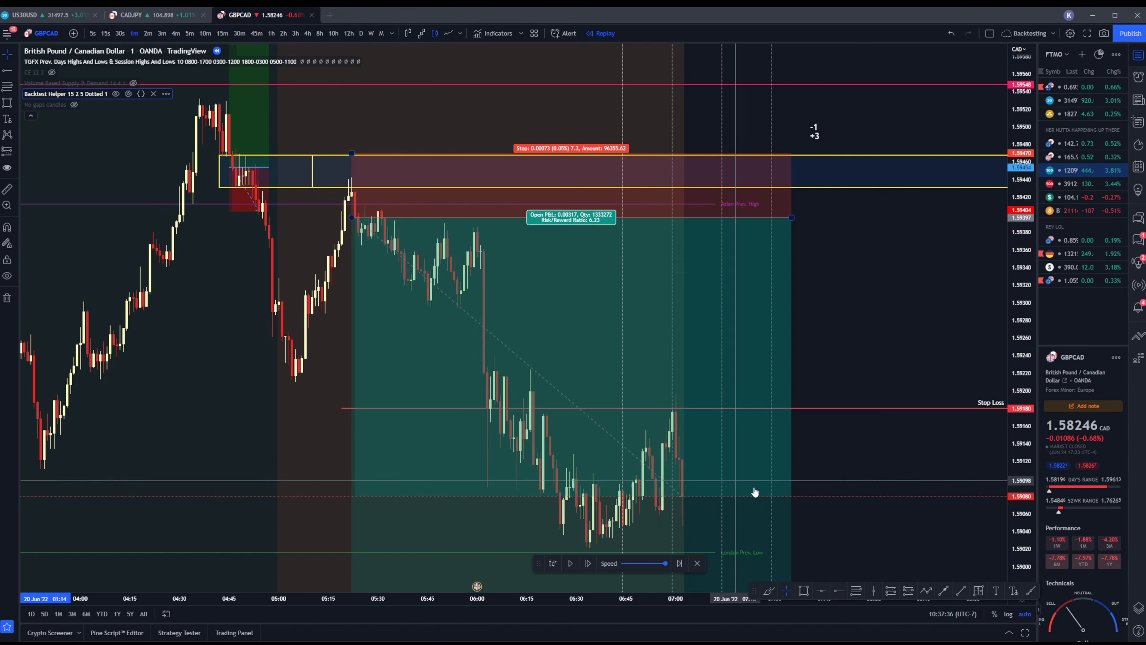
scroll(737, 486, "up", 4)
scroll(743, 468, "down", 2)
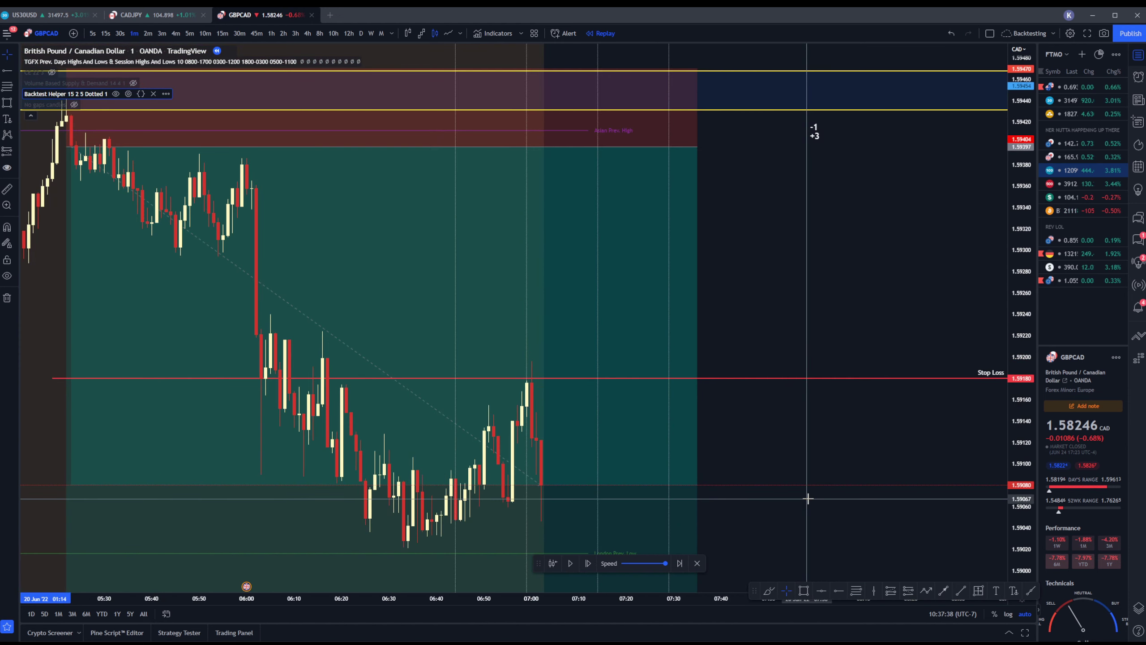
Replay seven more one-minute candles past 07:10 as price slides to about 1.5900, then zoom out
left_click(587, 563)
left_click(587, 563)
left_click(587, 562)
left_click(587, 563)
left_click(587, 563)
left_click(587, 563)
left_click(587, 563)
left_click(587, 563)
left_click(587, 563)
left_click(587, 563)
left_click(587, 562)
left_click(587, 563)
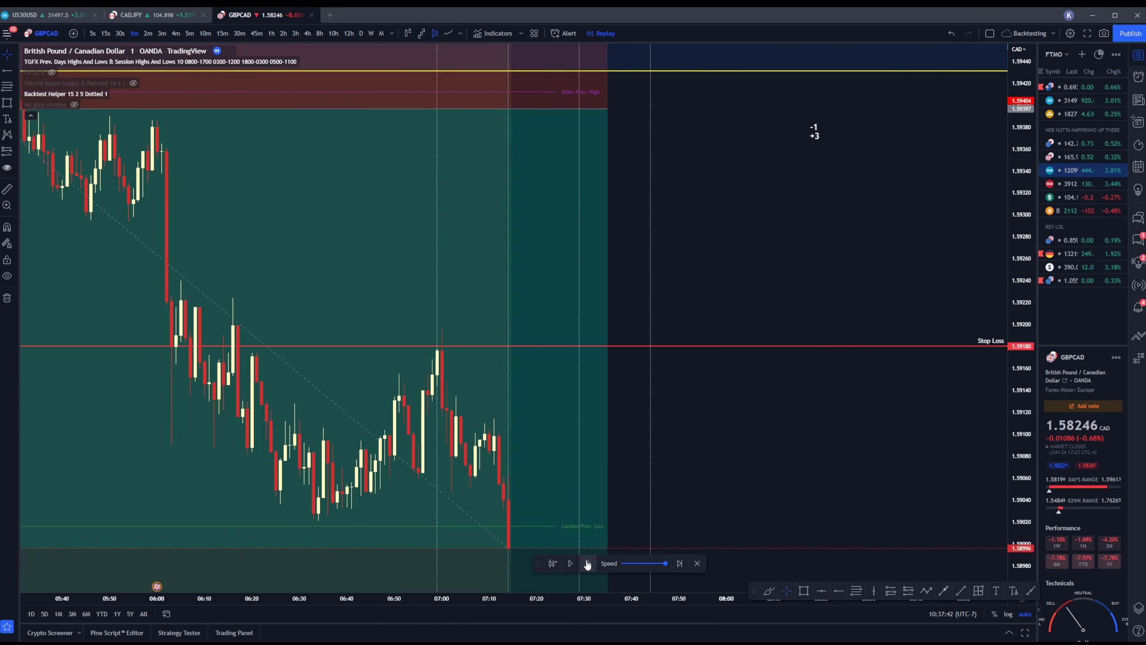
scroll(746, 465, "down", 3)
scroll(745, 465, "down", 2)
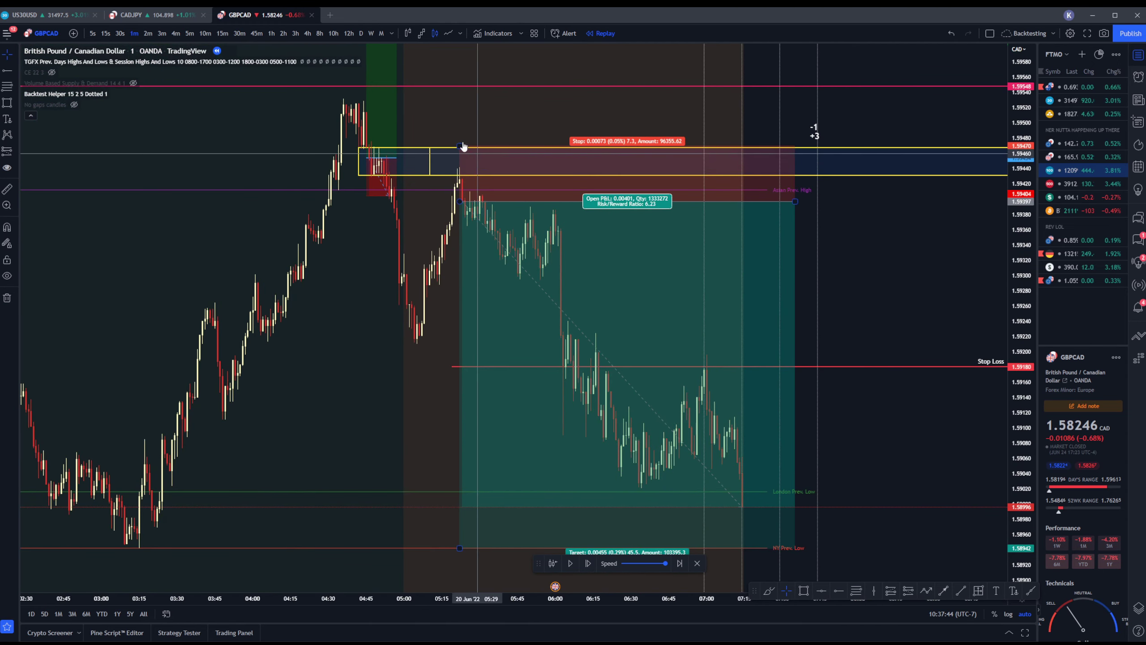
On the 5-minute chart, select each position tool to read the losing and winning trades' labels
left_click(188, 33)
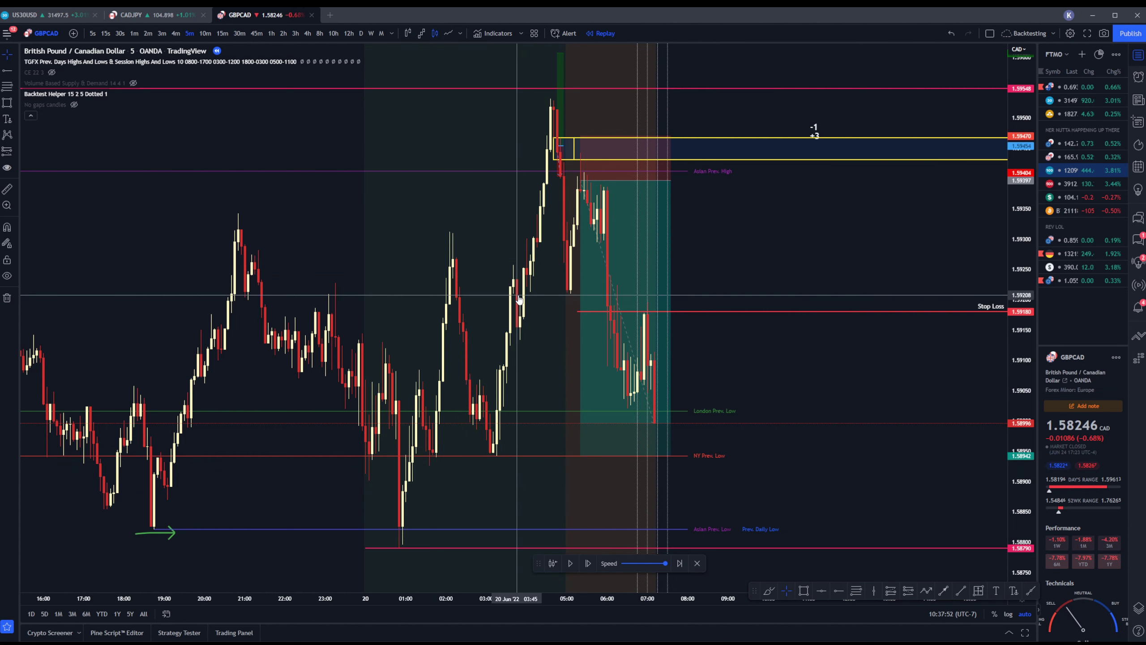
left_click_drag(567, 159, 568, 177)
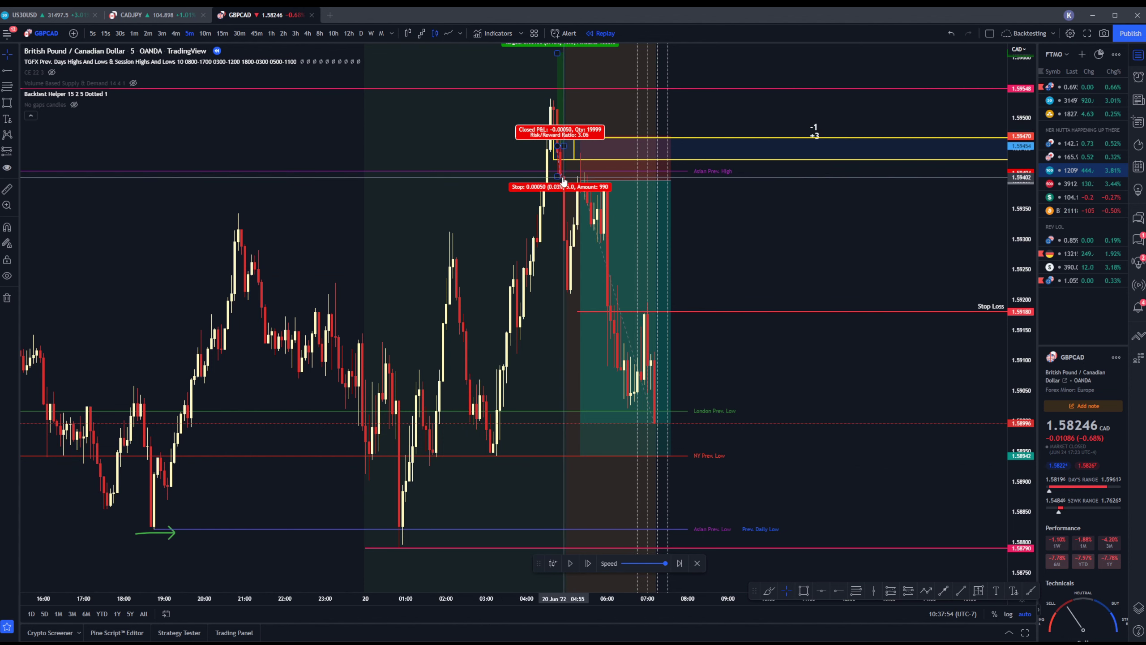
left_click(588, 149)
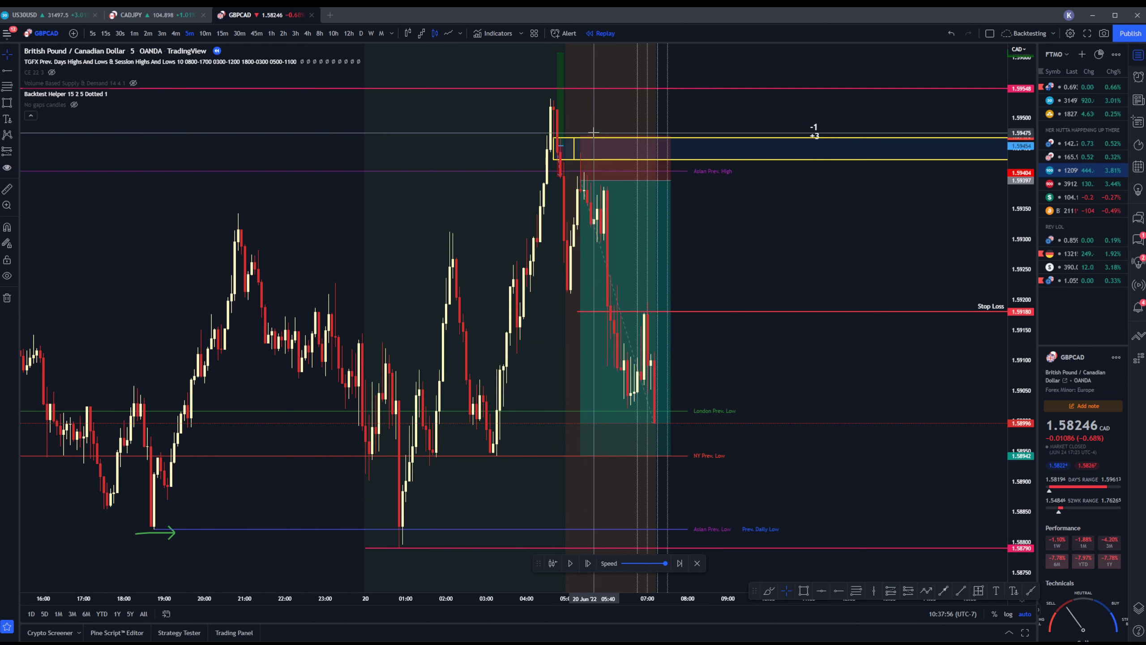
left_click(781, 476)
scroll(524, 537, "down", 2)
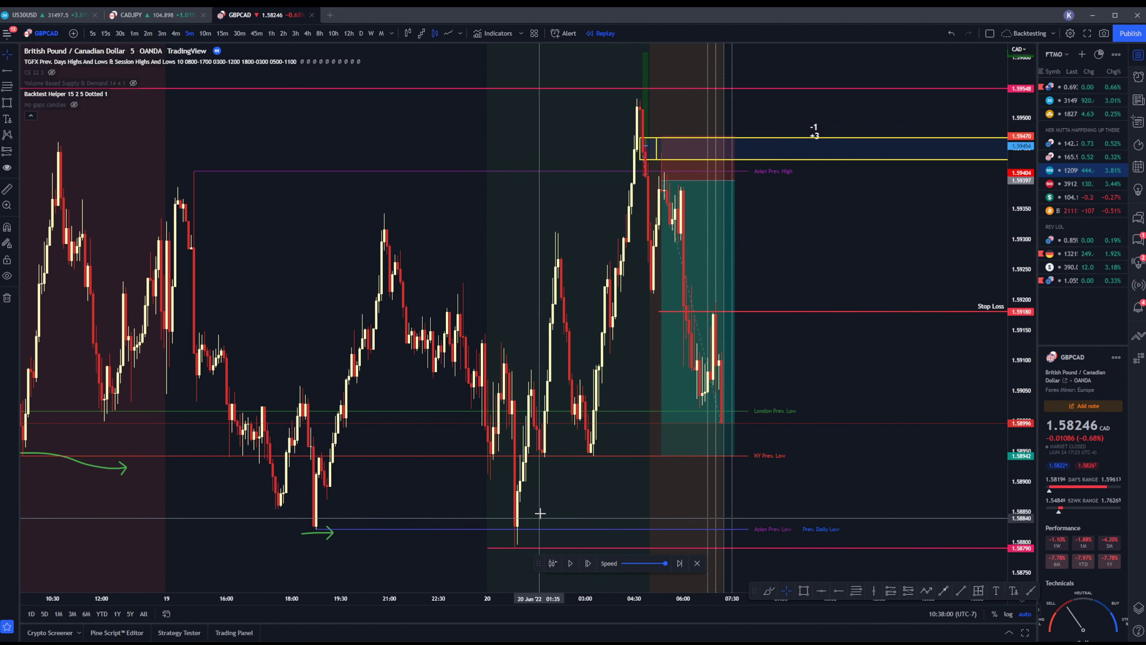
scroll(573, 481, "up", 2)
left_click(578, 394)
left_click(405, 462)
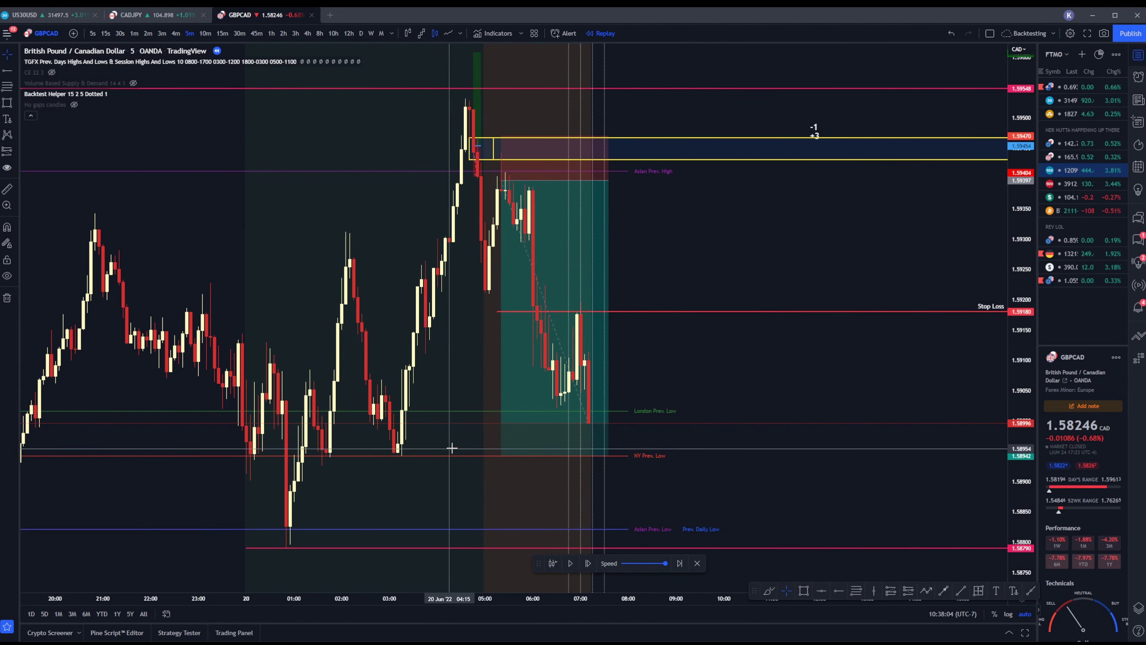
left_click(599, 362)
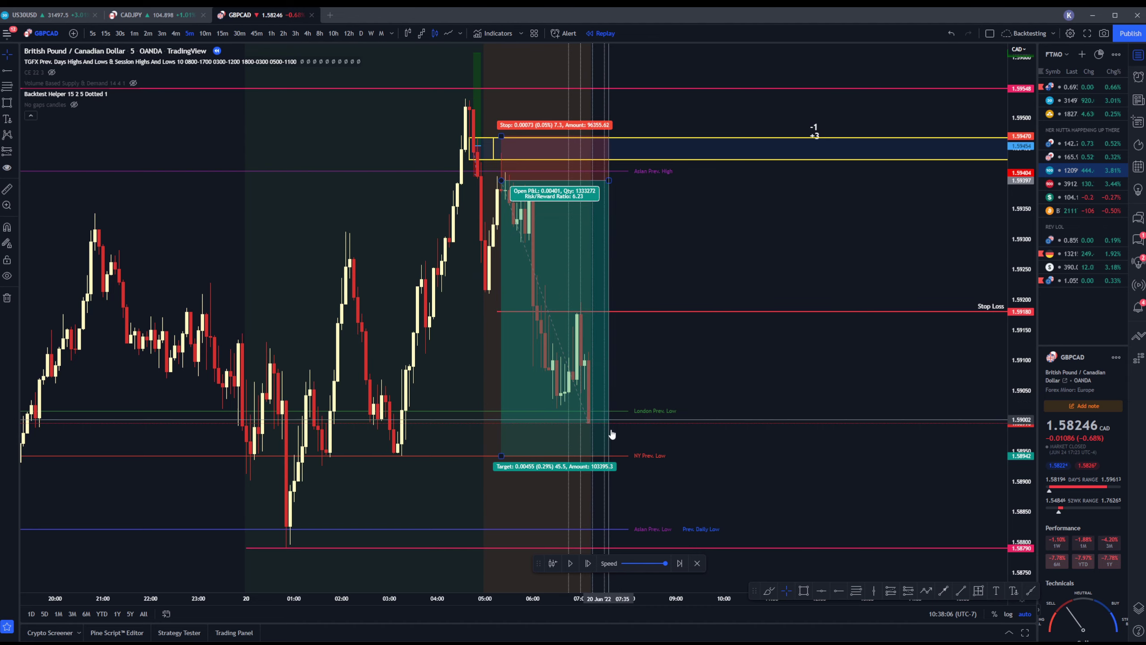
left_click(386, 211)
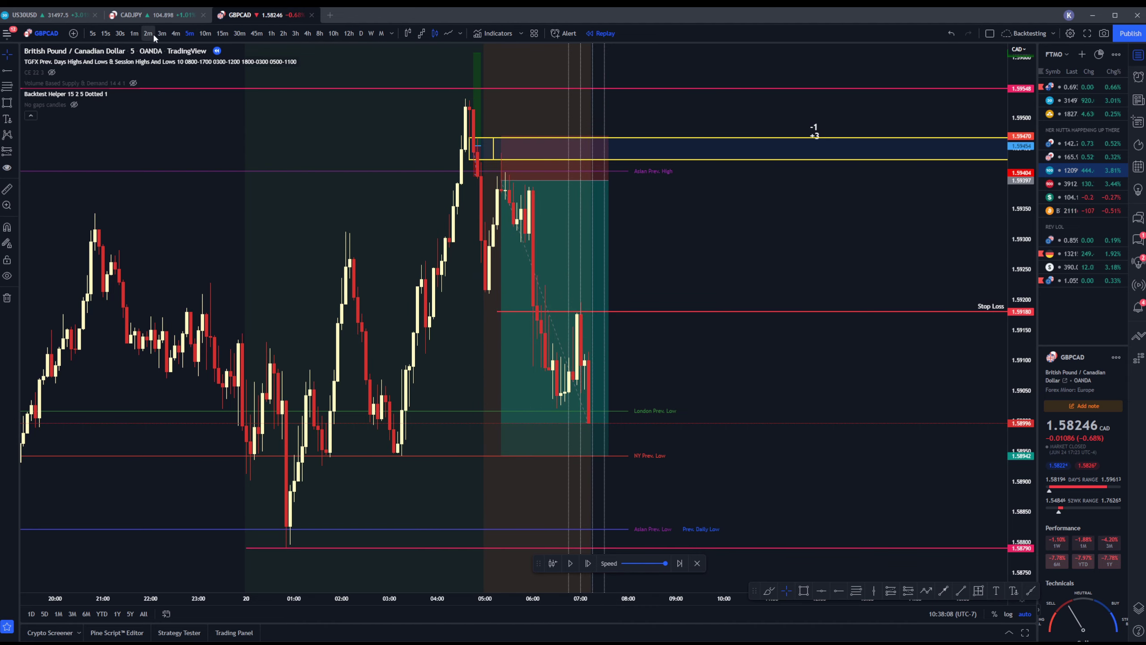
Return to 1-minute candles and replay three more bars to about 07:20
left_click(136, 33)
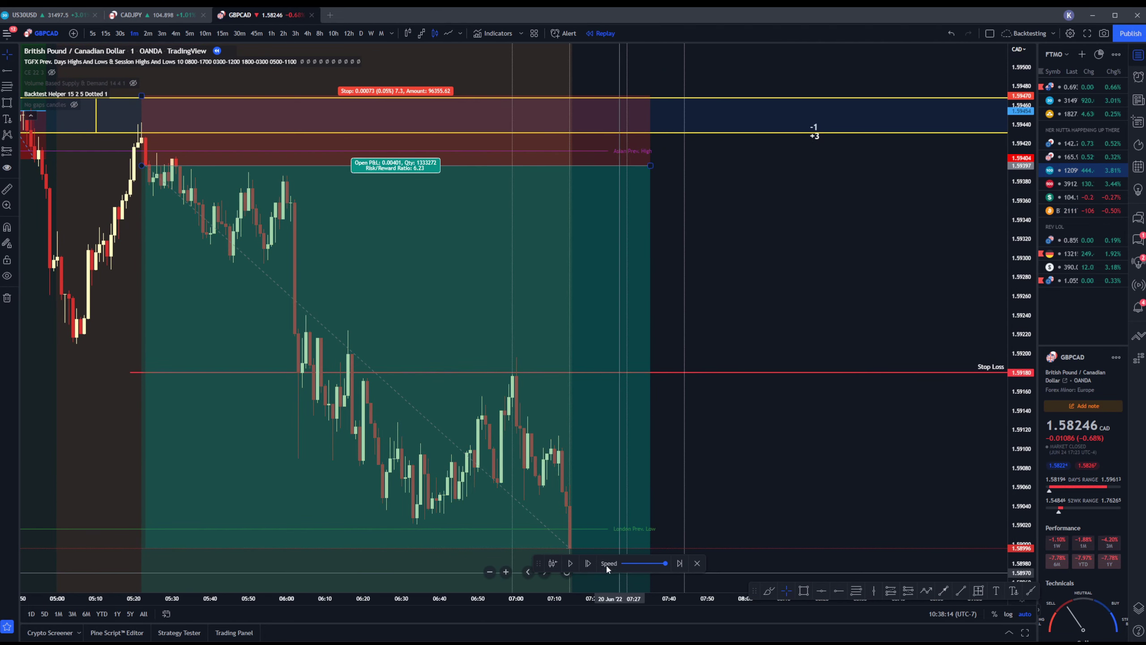
left_click(588, 563)
left_click(589, 563)
left_click(589, 563)
left_click(589, 564)
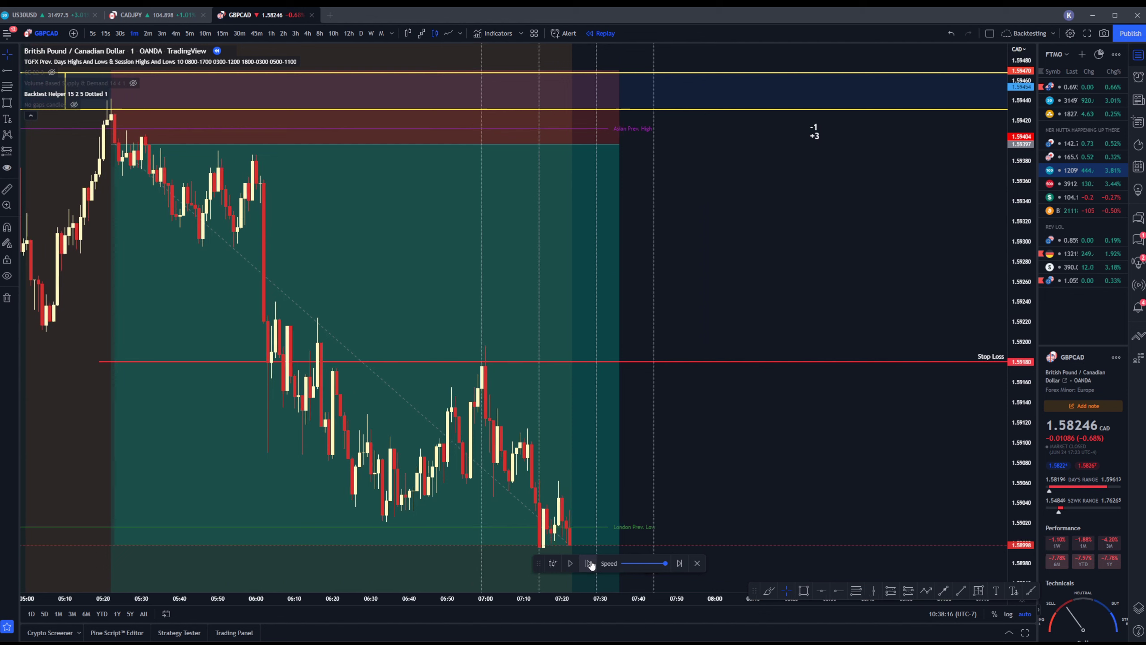
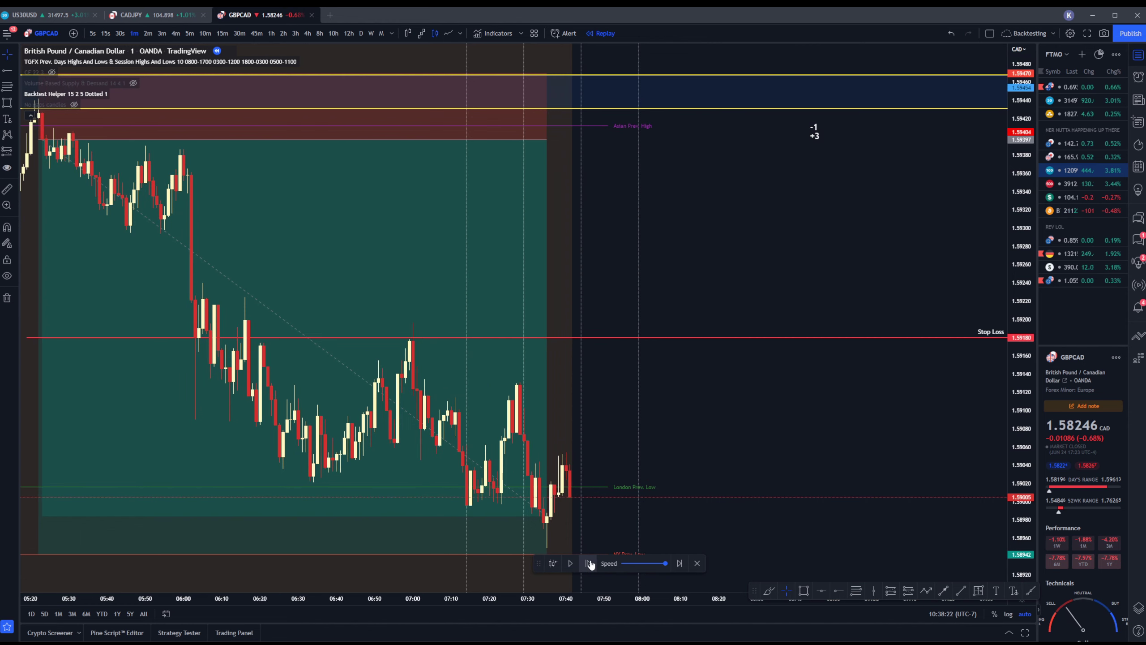
Replay three more one-minute bars, then pan and zoom to review the earlier candles
left_click(589, 562)
left_click(588, 562)
left_click(588, 560)
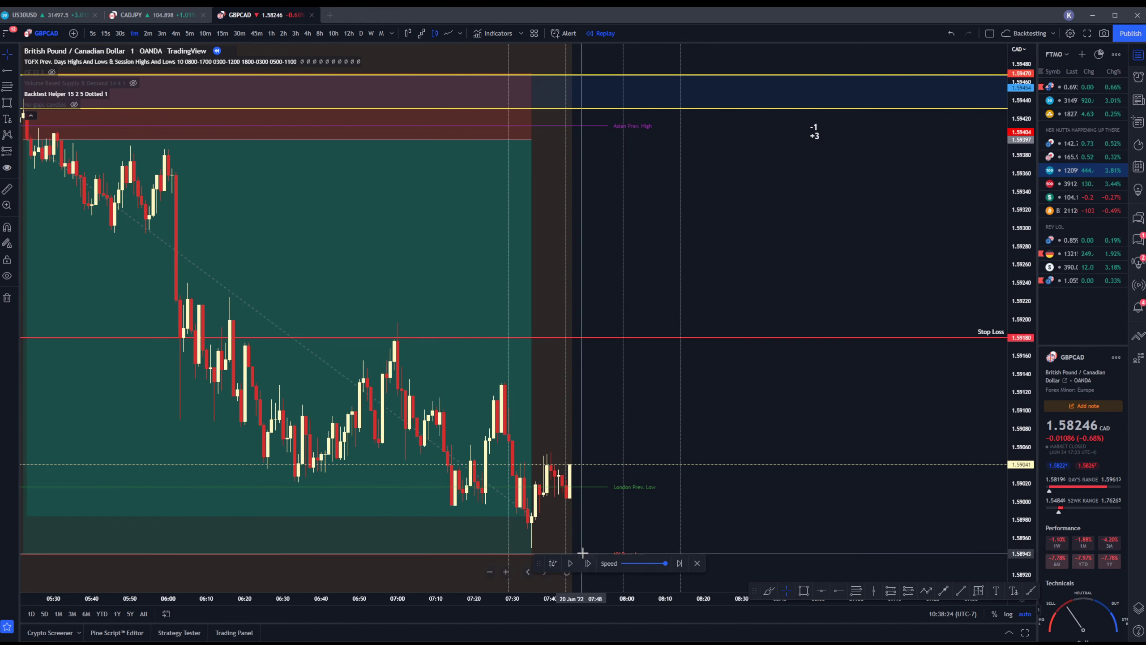
left_click_drag(622, 443, 684, 430)
scroll(762, 436, "down", 4)
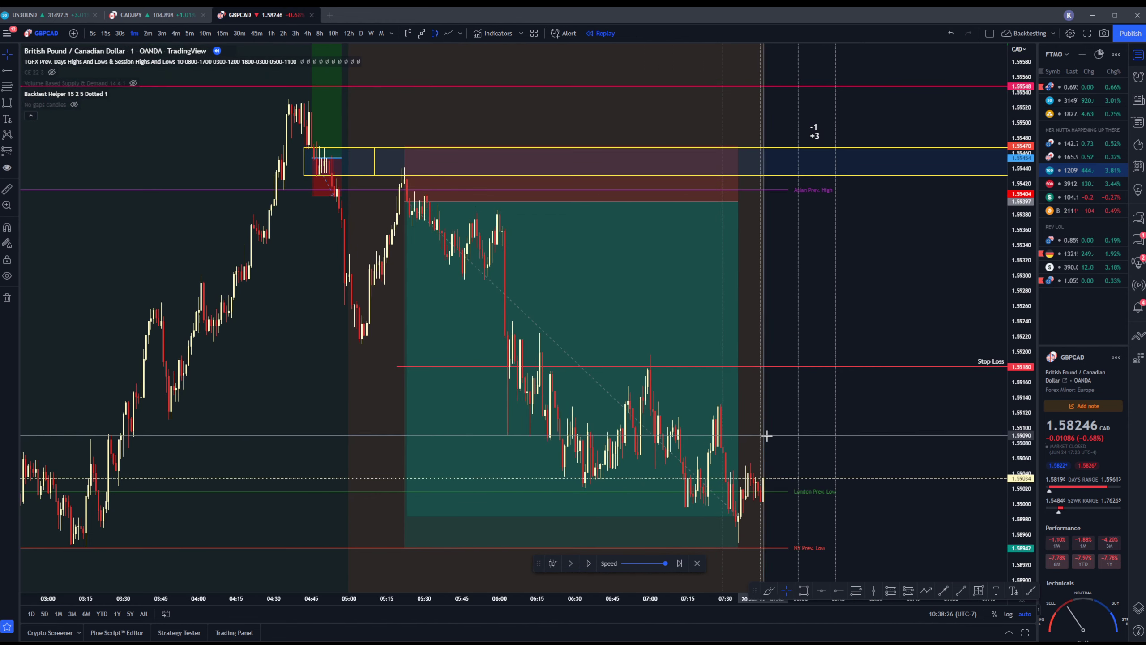
scroll(668, 444, "up", 1)
scroll(667, 440, "down", 5)
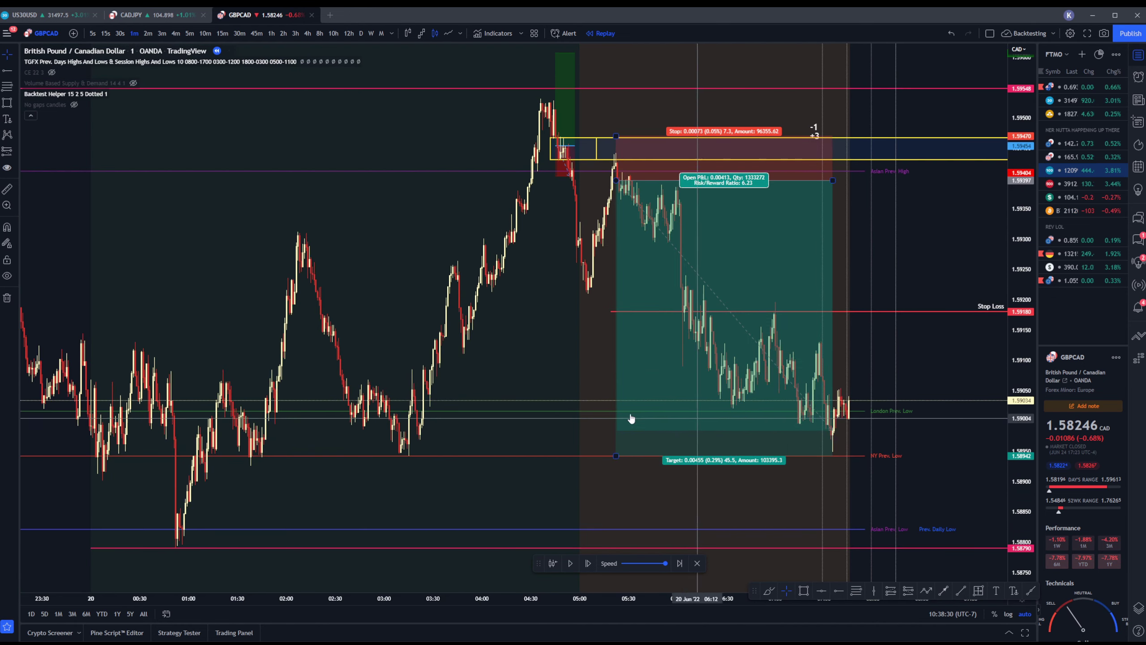
scroll(587, 239, "up", 3)
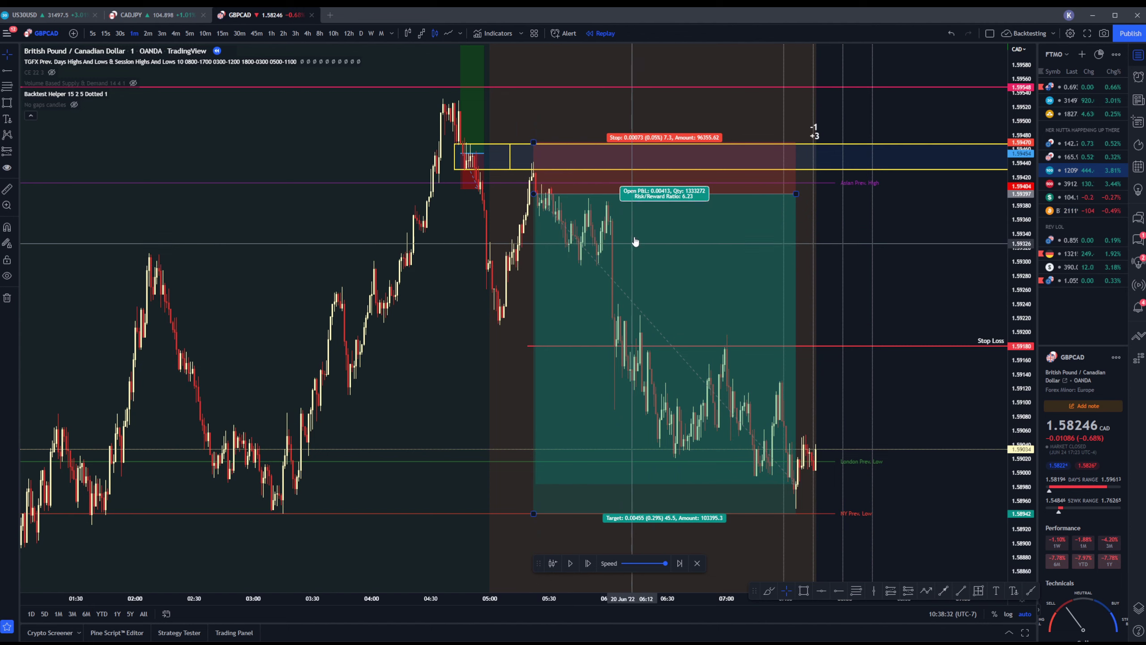
scroll(697, 361, "up", 4)
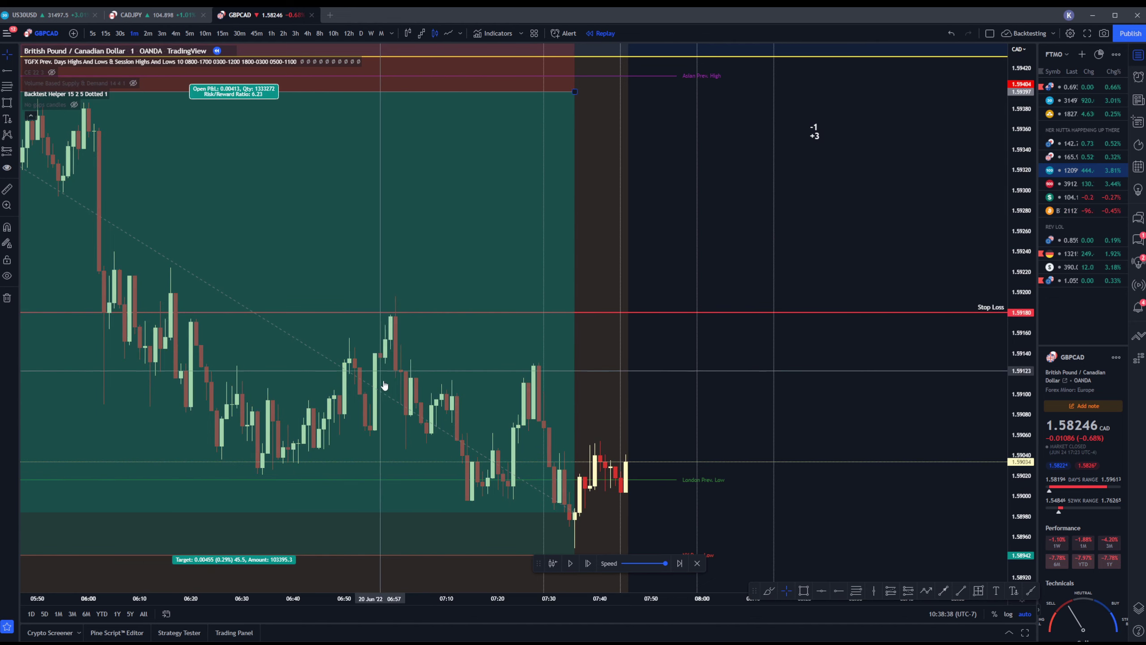
scroll(664, 417, "down", 5)
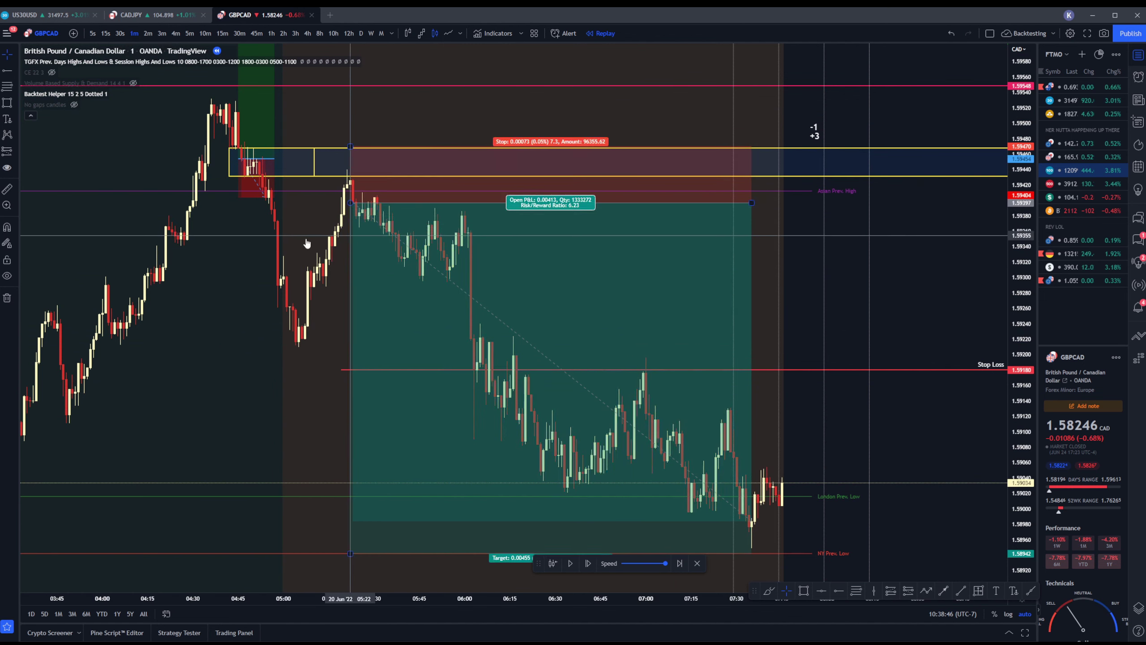
scroll(852, 478, "up", 5)
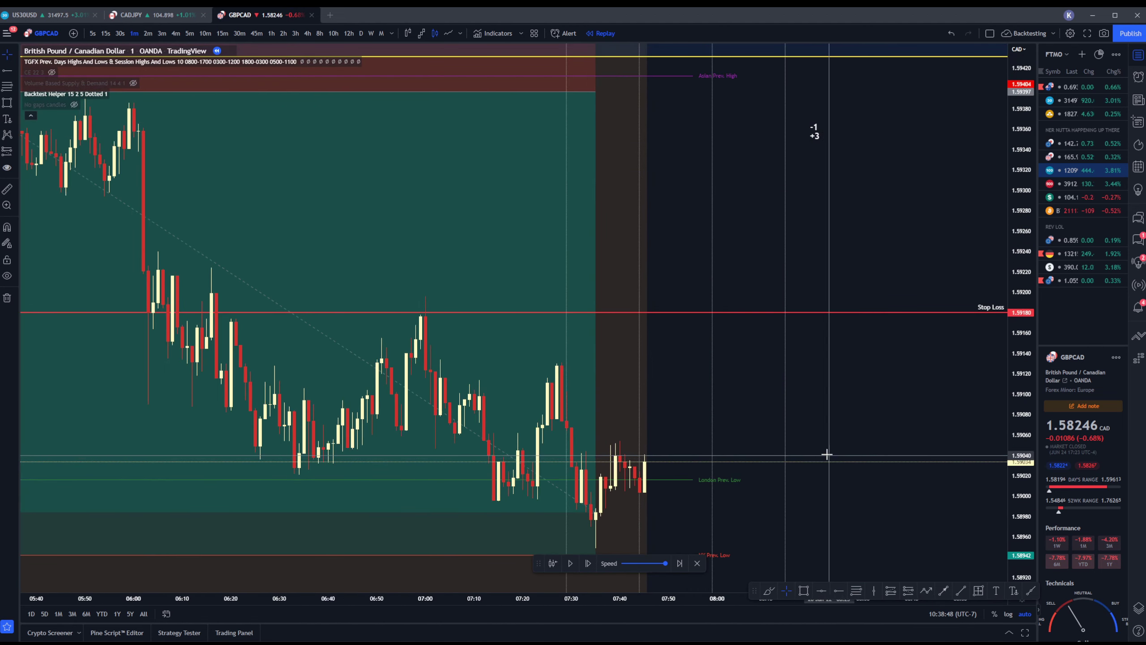
Replay ten more bars as price rallies up through the red Stop Loss ray
left_click_drag(826, 453, 748, 459)
left_click(588, 568)
left_click(588, 567)
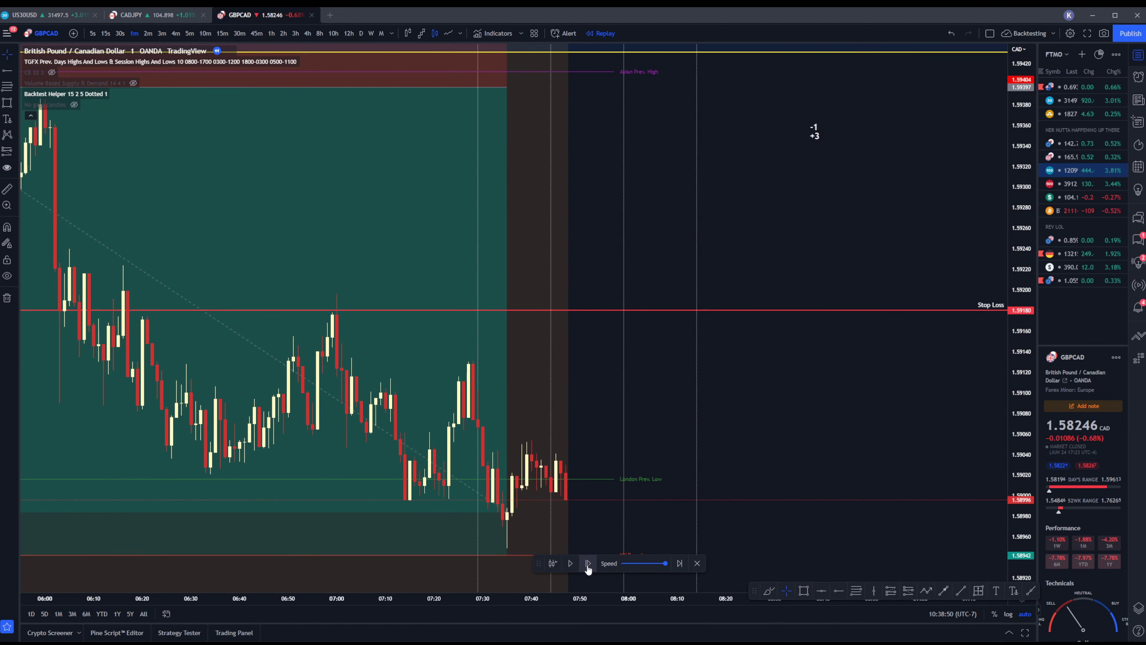
left_click(588, 567)
left_click(588, 568)
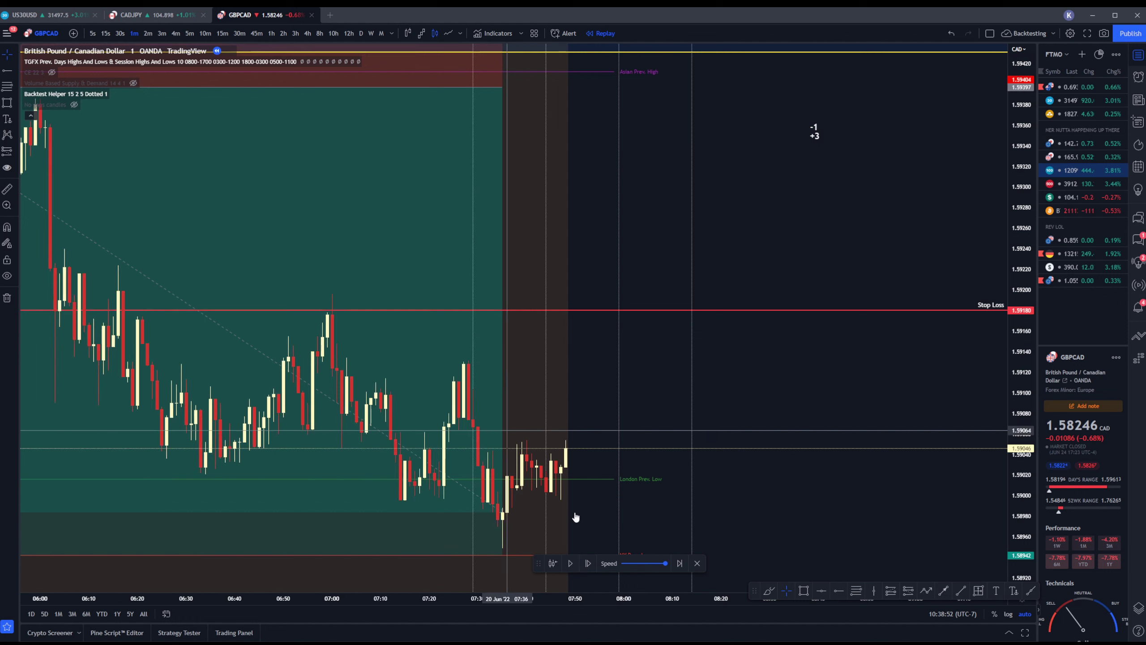
left_click(588, 565)
left_click(588, 565)
left_click(588, 565)
left_click(588, 565)
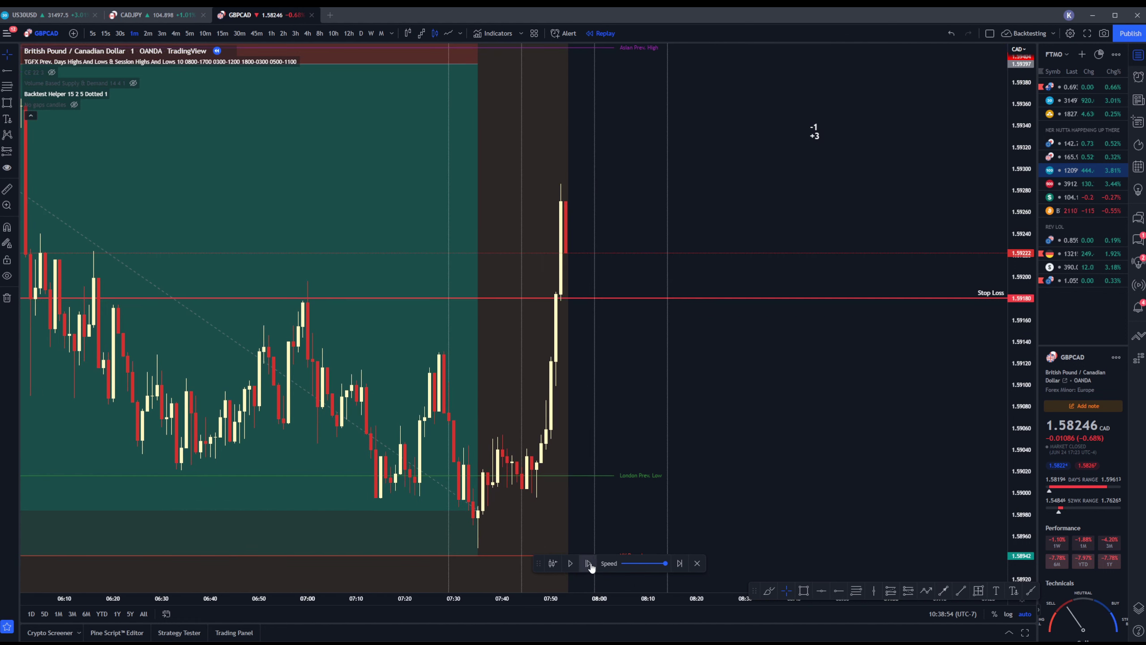
left_click(588, 565)
left_click(588, 564)
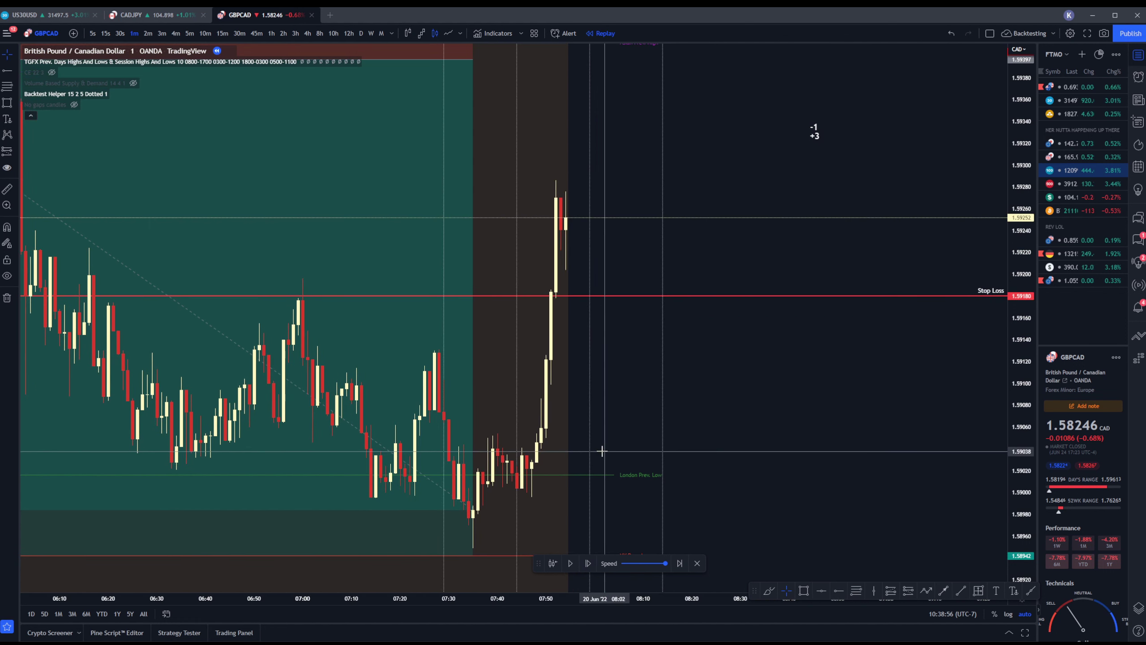
left_click(589, 566)
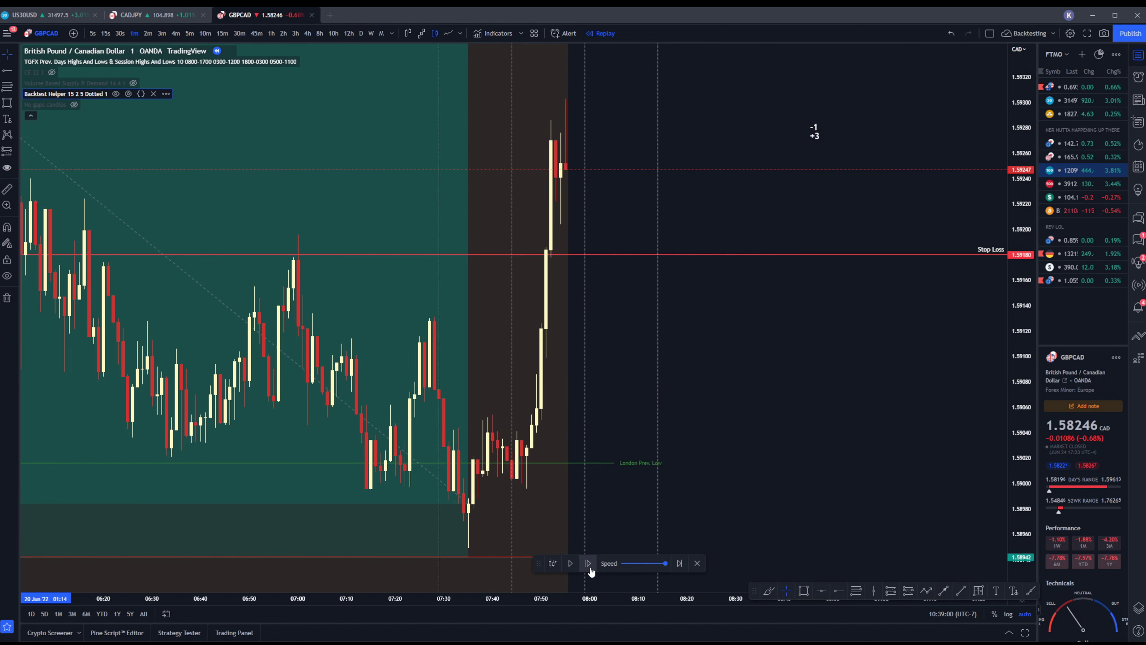
left_click(589, 569)
left_click(590, 568)
scroll(591, 420, "down", 4)
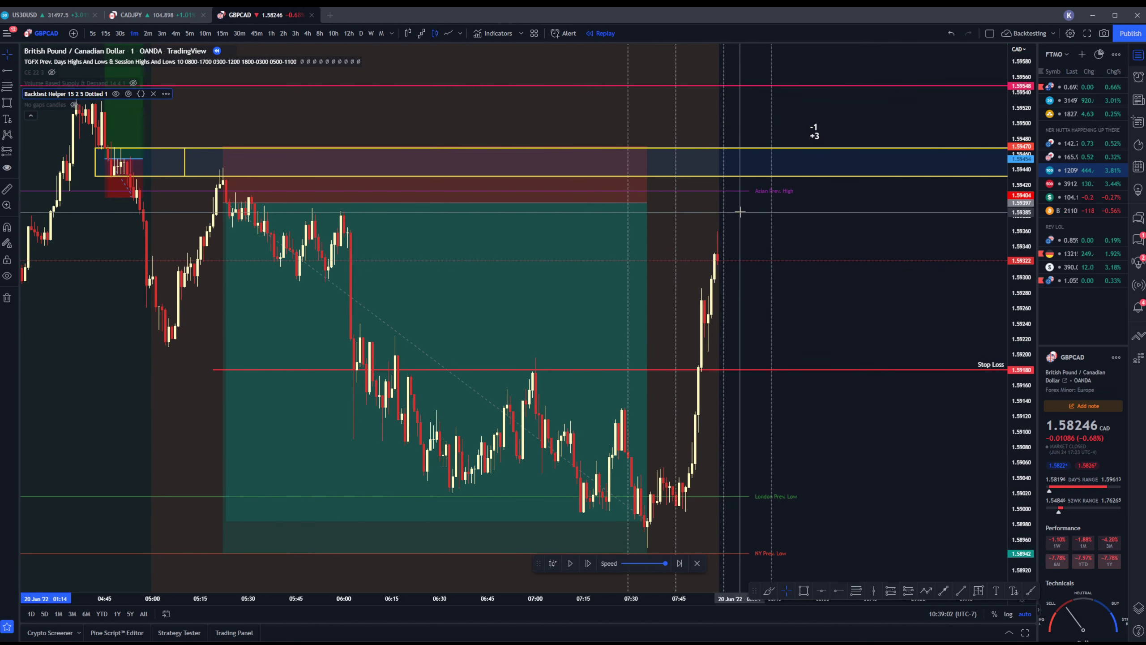
Replay two more bars and select the short position to check its levels
left_click_drag(740, 212, 703, 213)
left_click(589, 563)
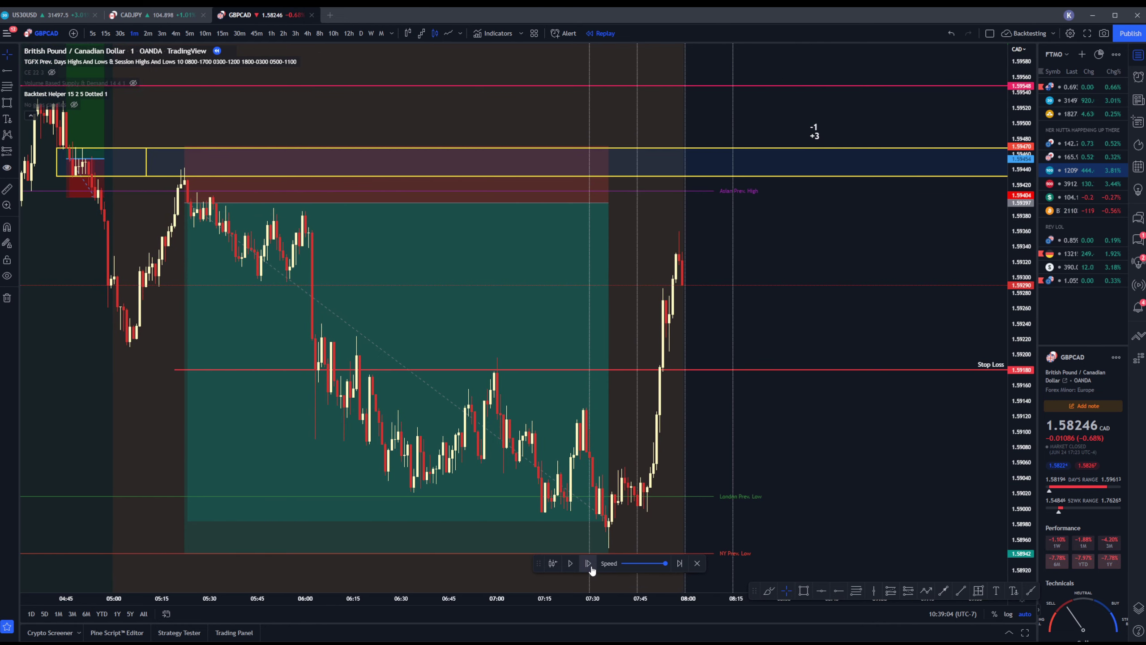
left_click(588, 564)
left_click(559, 435)
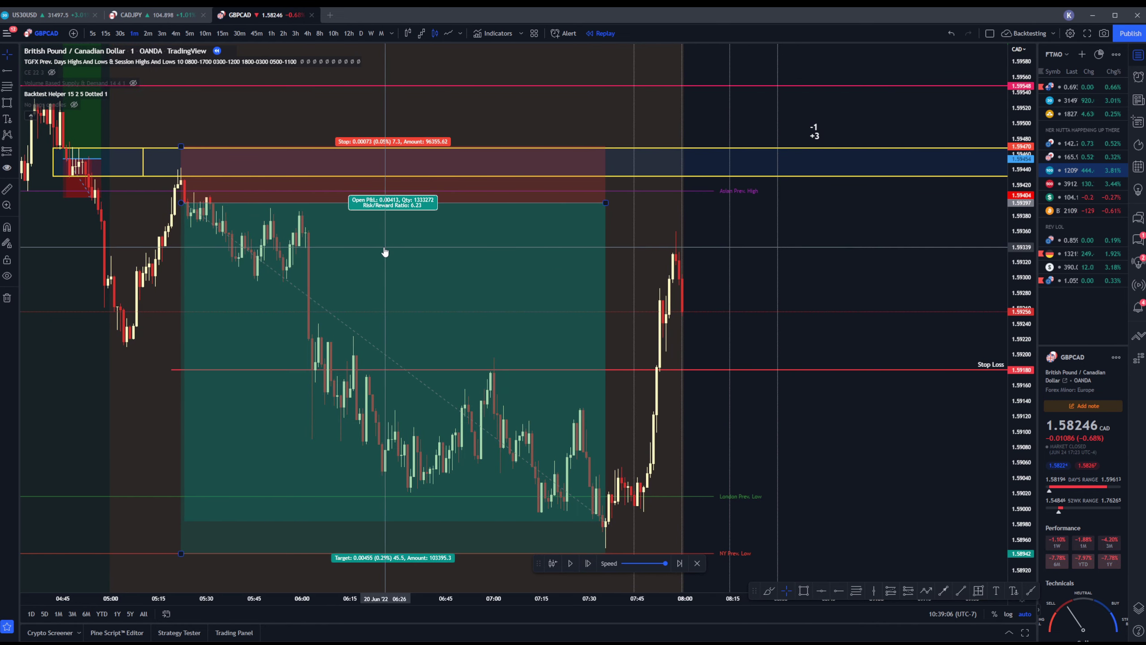
Mark a rectangle zone from 1.59338 to 1.59387 and switch to 5-minute candles
left_click(88, 133)
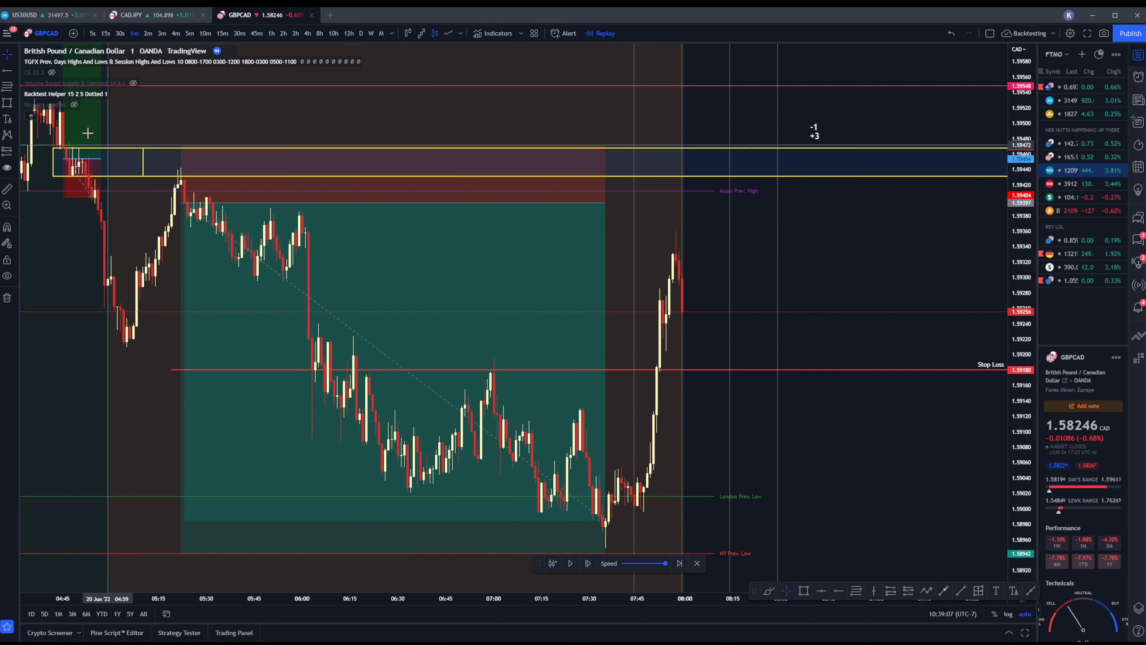
left_click(7, 106)
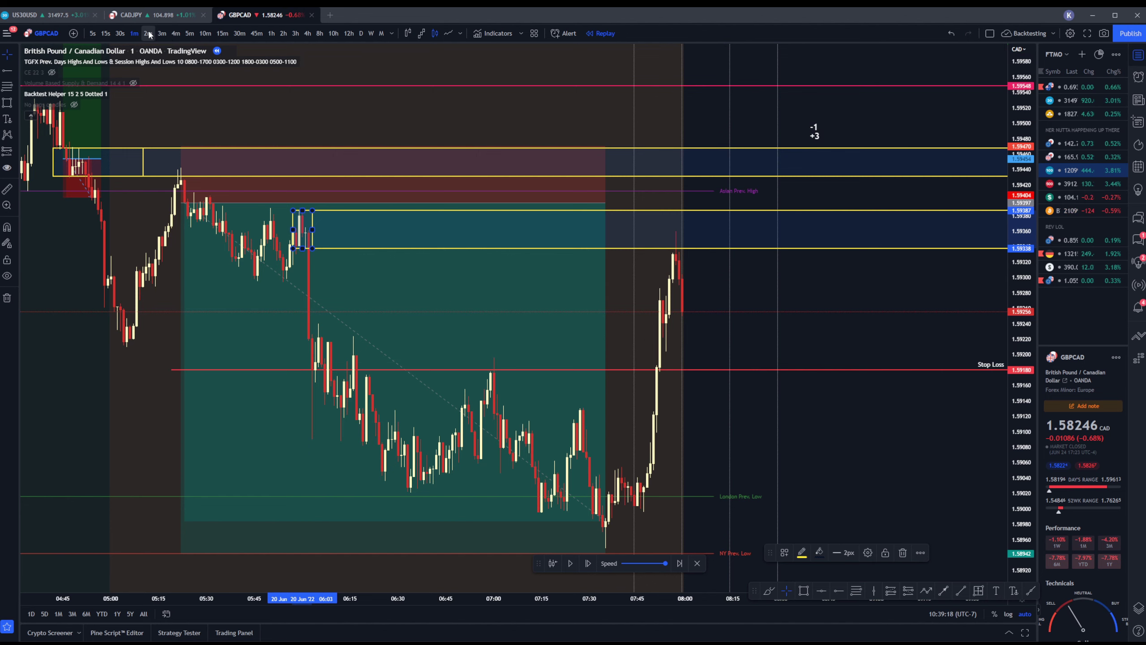
left_click(190, 33)
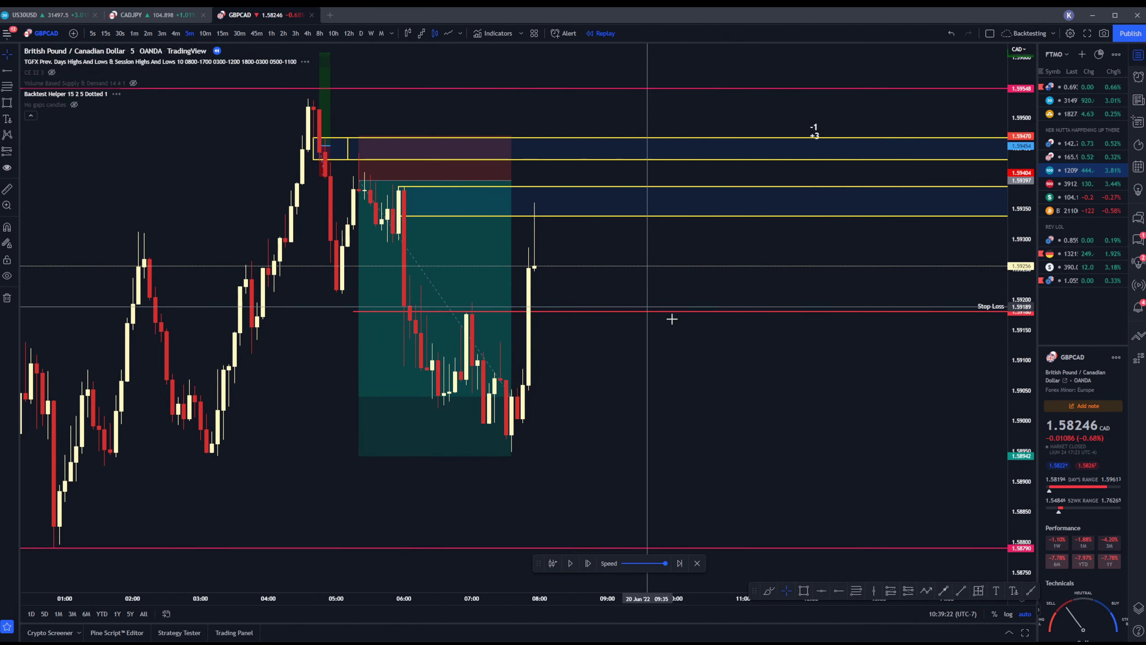
Zoom out on the 5-minute chart, then return GBPCAD to 1-minute candles
scroll(645, 306, "down", 2)
scroll(644, 305, "down", 1)
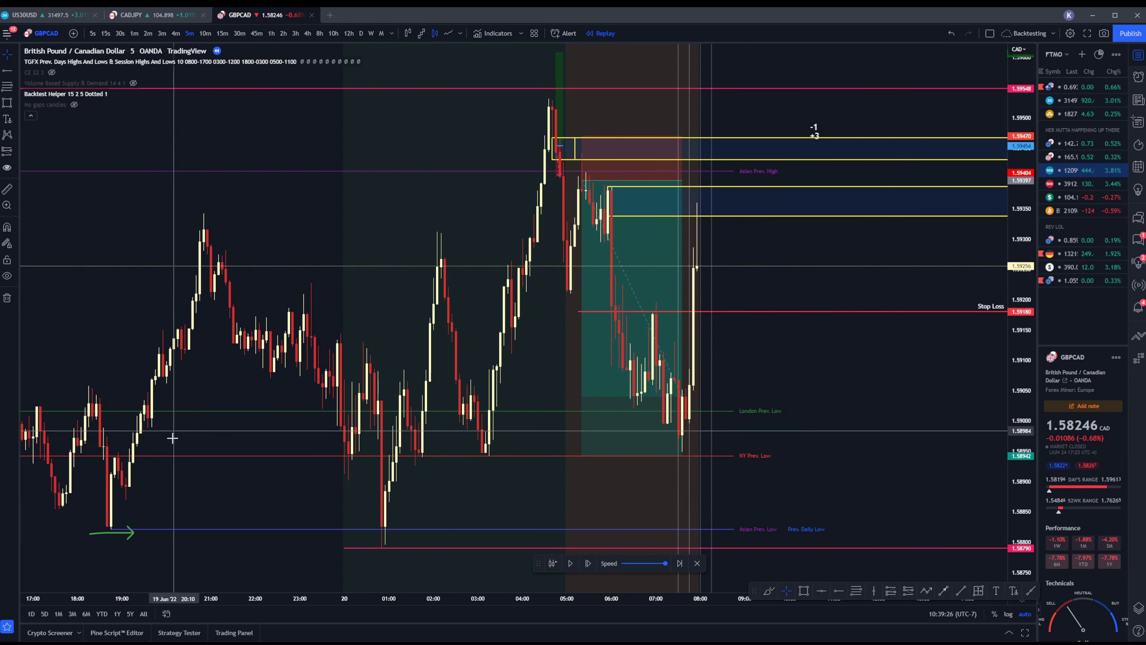
mouse_move(656, 391)
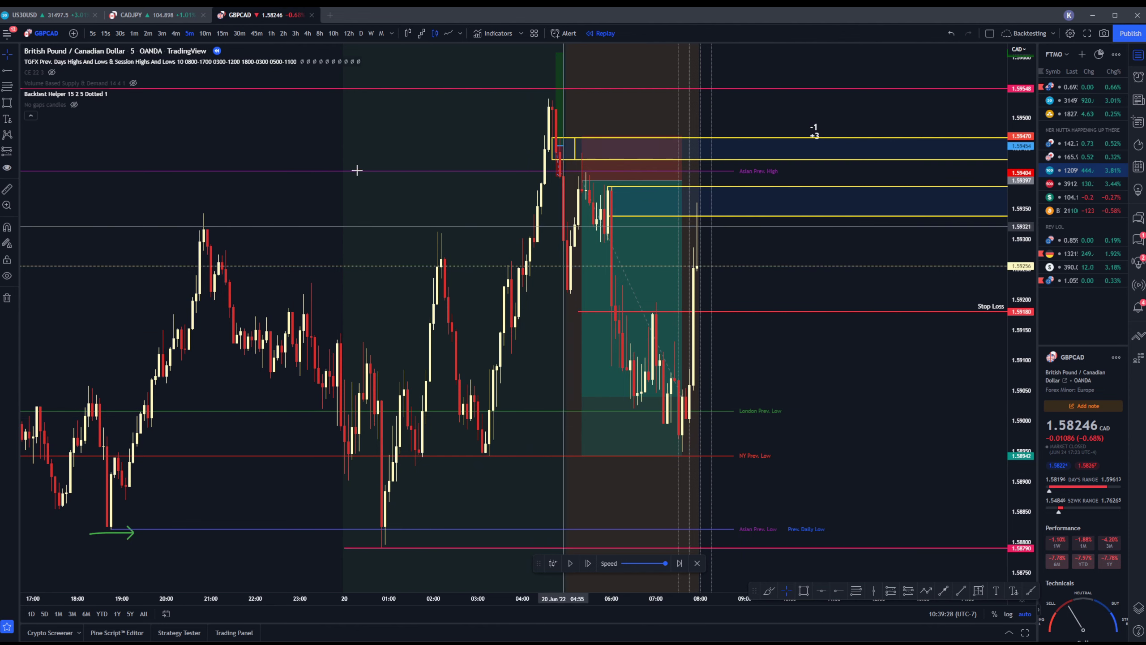
left_click(129, 39)
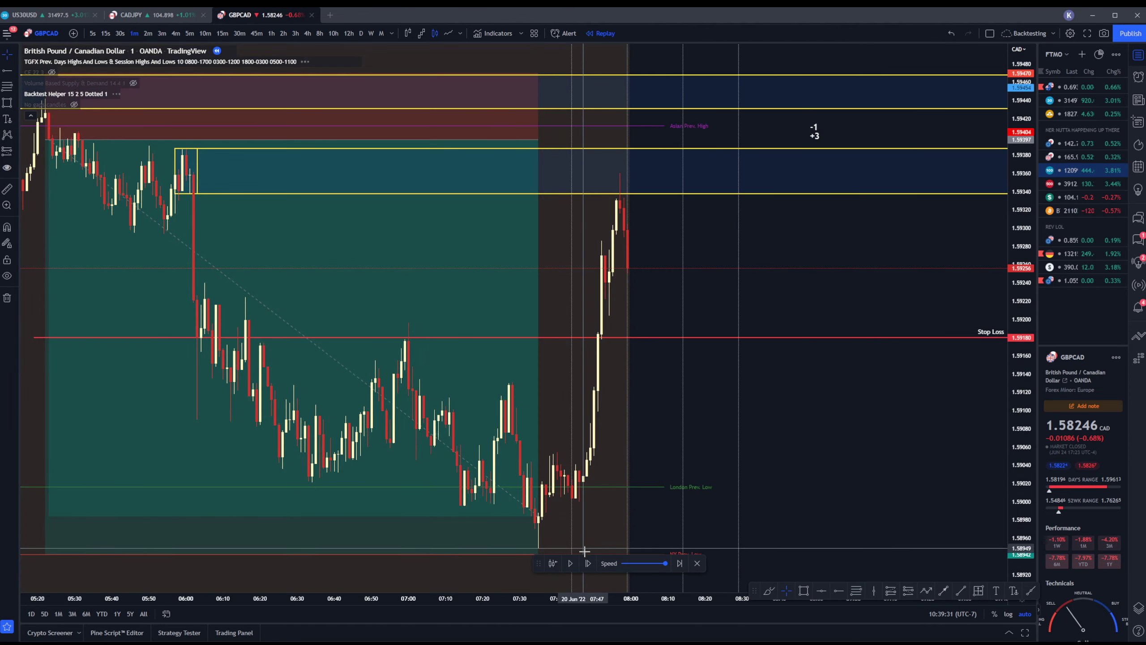
Replay four more bars as price eases back to about 1.5925, then select the short position
left_click(588, 564)
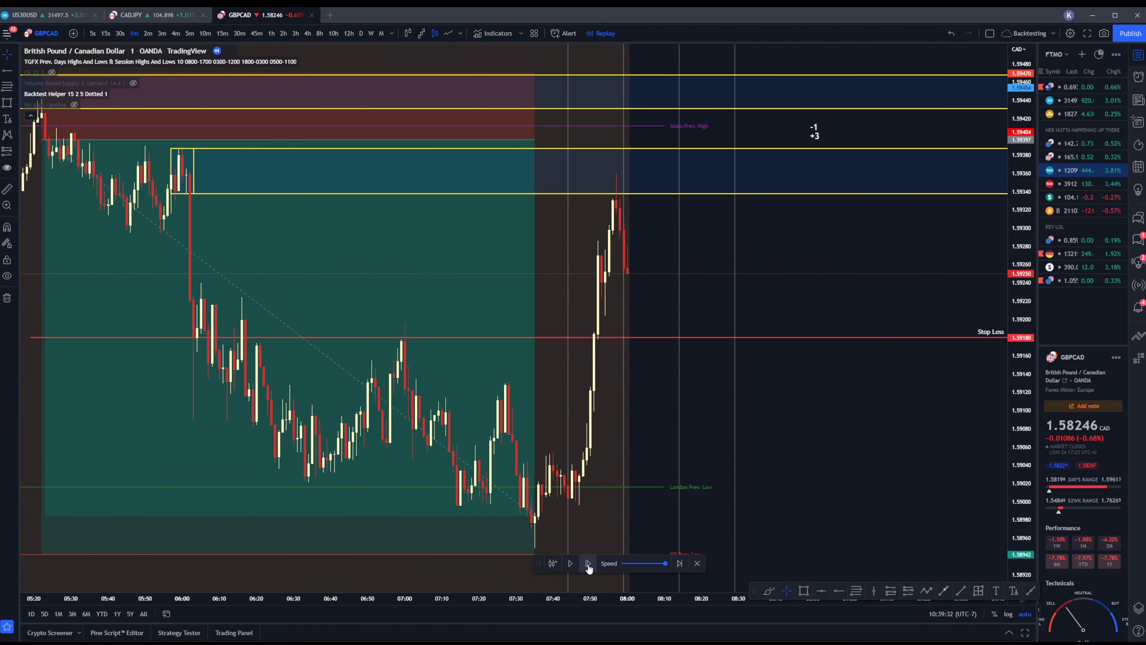
left_click(587, 564)
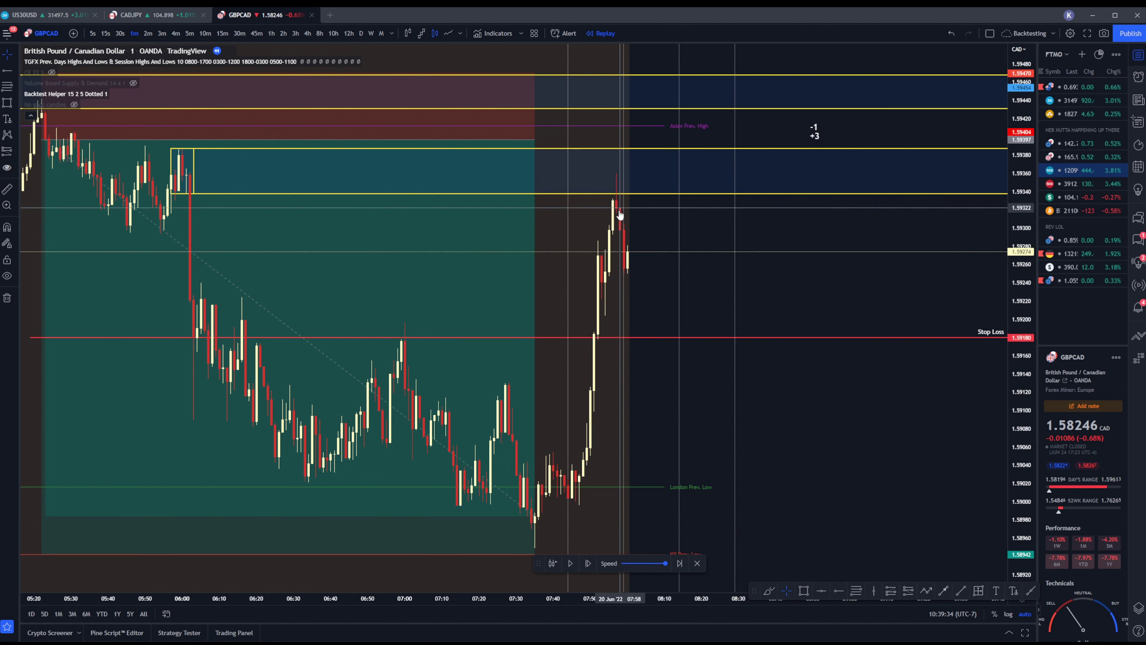
left_click(590, 567)
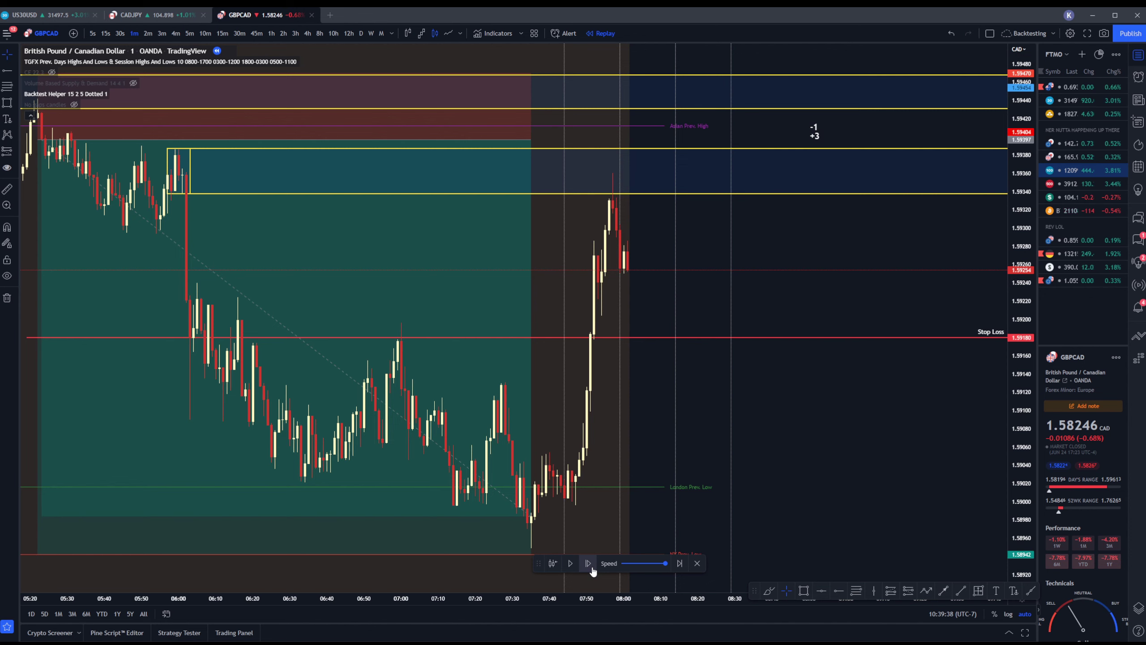
scroll(594, 195, "up", 3)
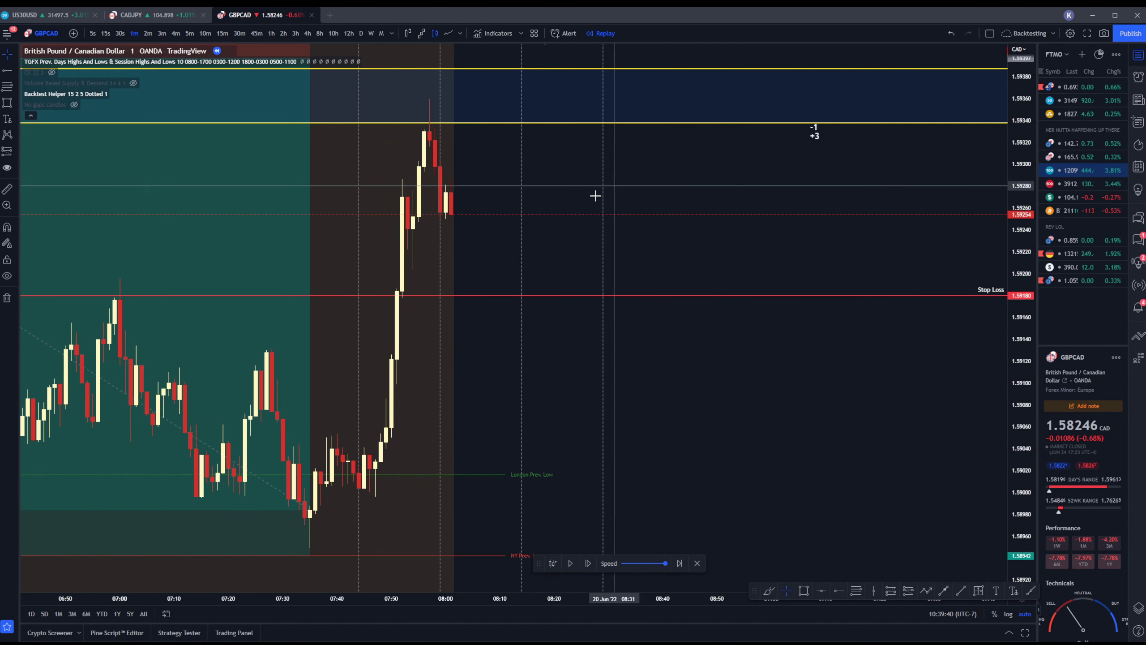
scroll(542, 223, "down", 4)
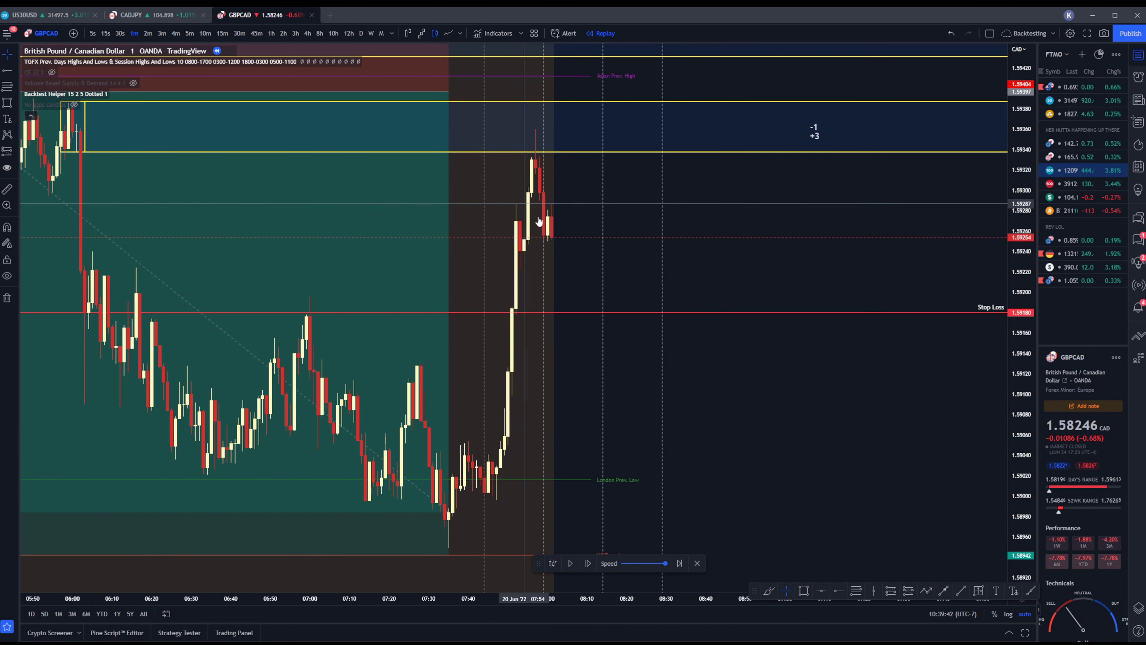
left_click(588, 565)
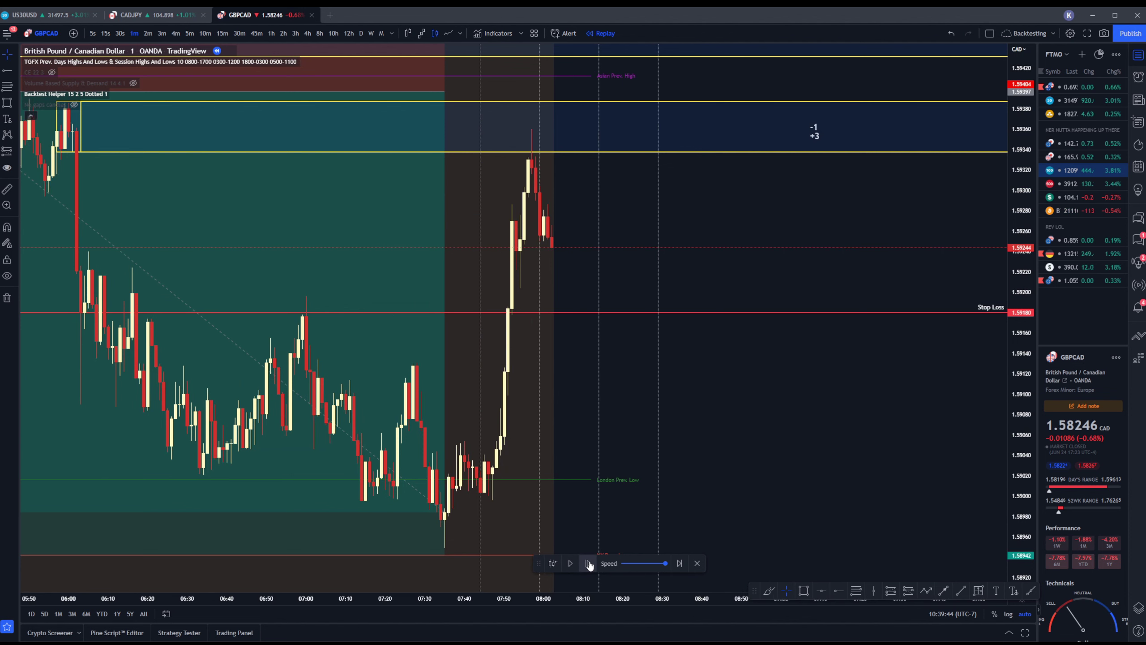
left_click(333, 481)
scroll(312, 475, "down", 3)
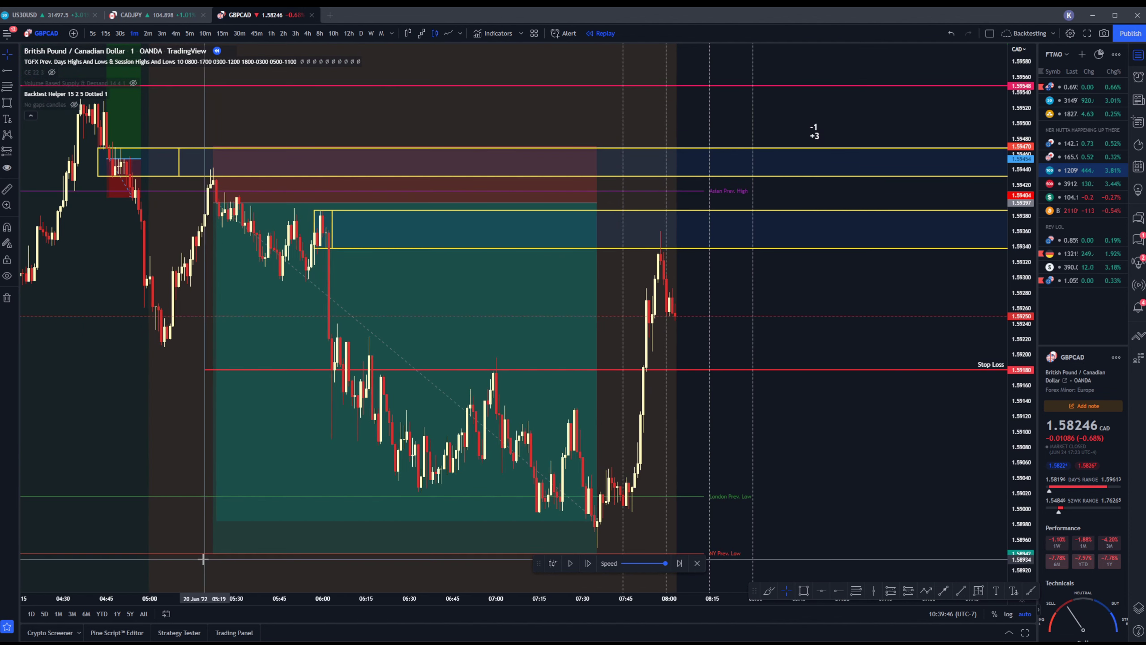
Move the short's target to 1.59177 for about 3.01 risk/reward, then refocus on the latest bars
left_click_drag(214, 554, 246, 372)
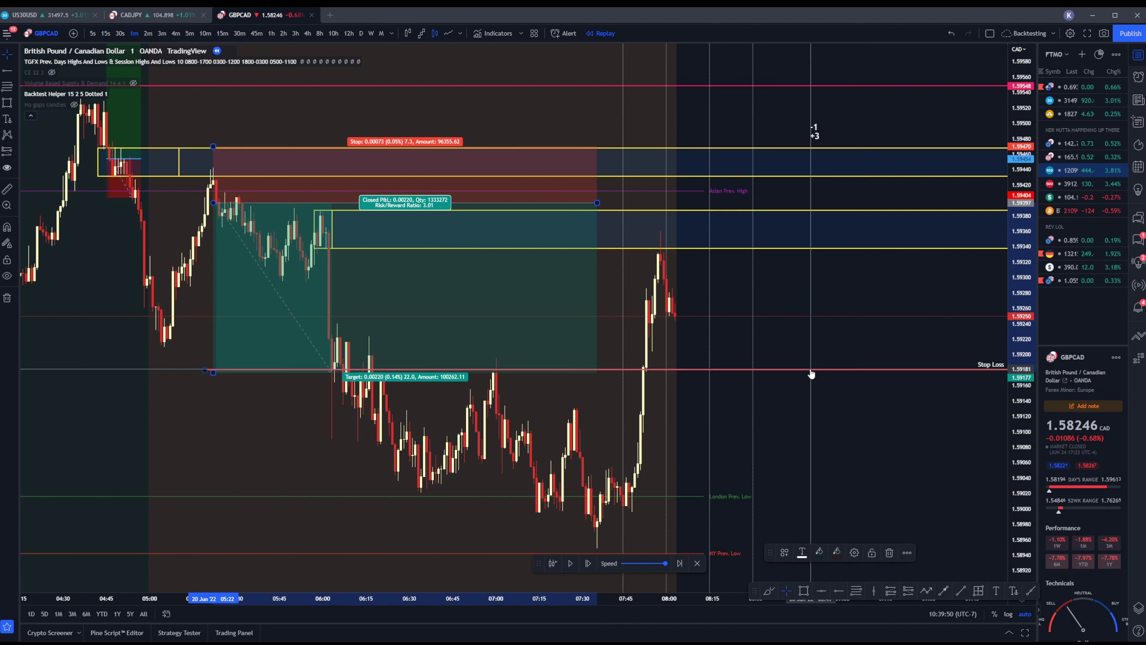
left_click(793, 353)
scroll(760, 320, "up", 3)
scroll(870, 266, "down", 2)
left_click_drag(718, 267, 760, 267)
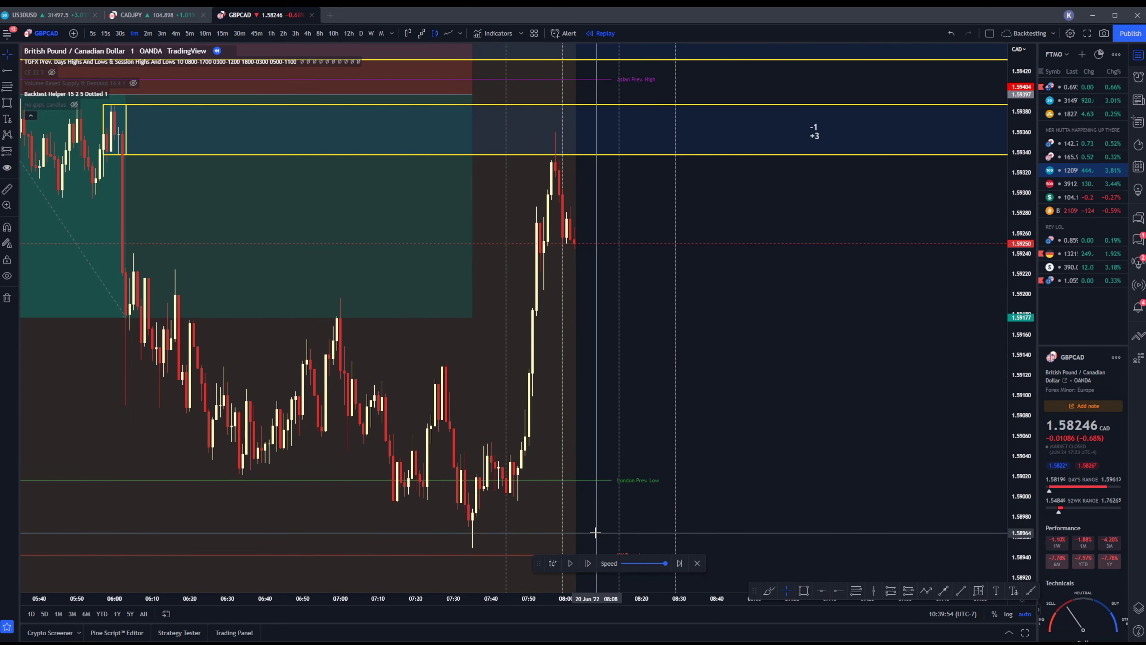
Replay five more bars as price slides to about 1.5920, then pick the Short Position tool
left_click(588, 565)
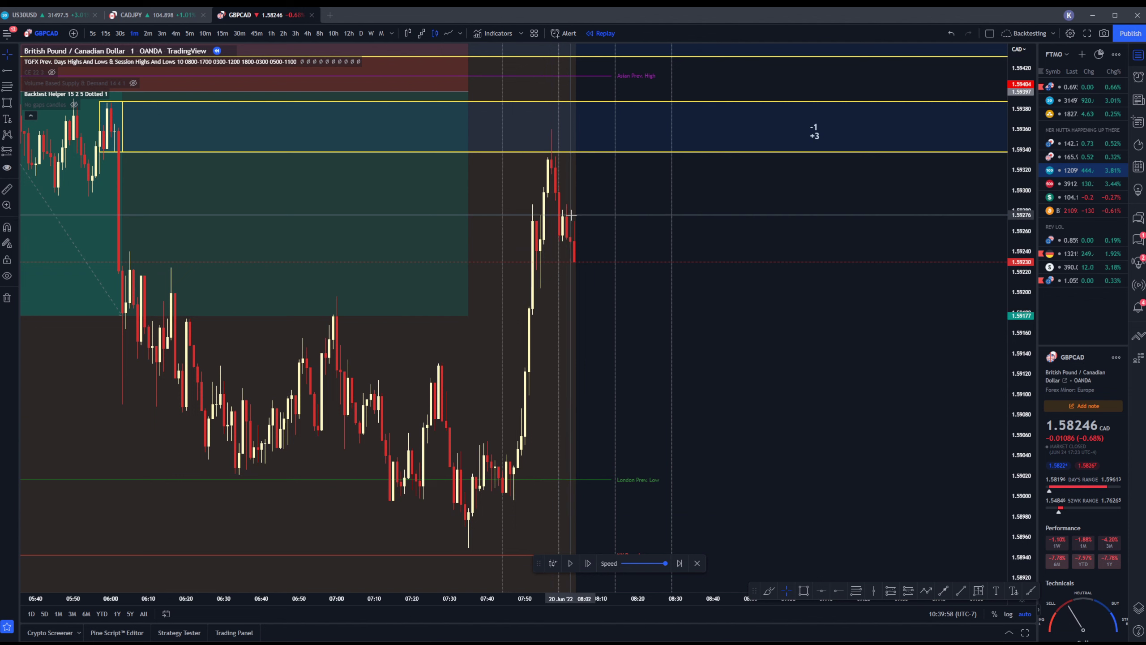
left_click(593, 567)
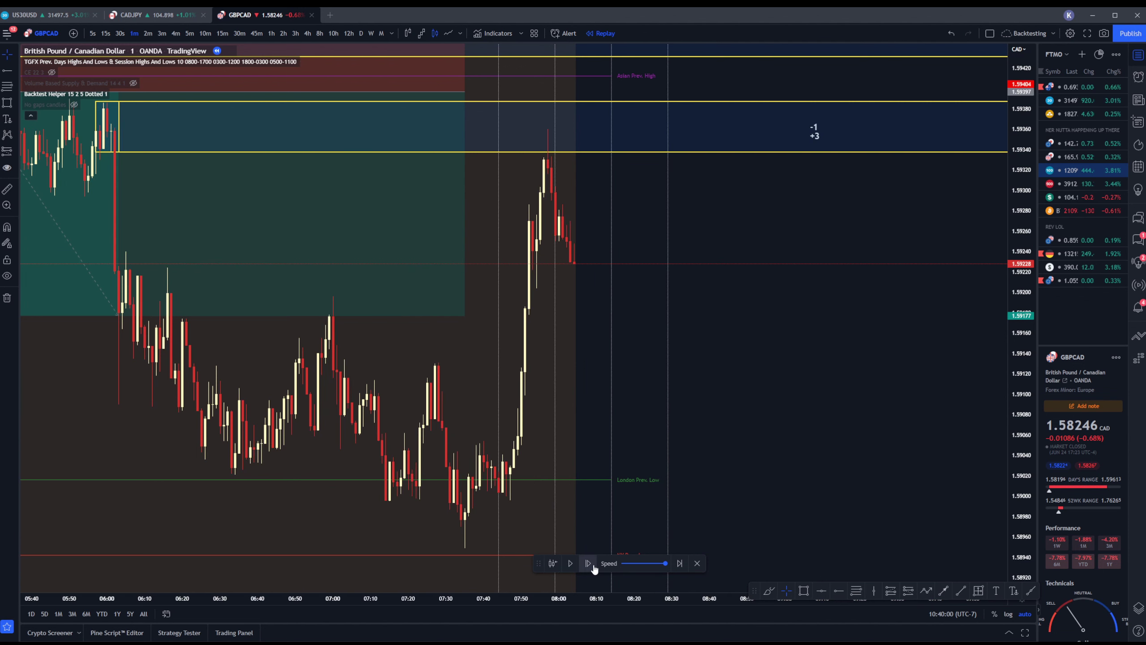
left_click(593, 567)
left_click(593, 567)
left_click(593, 567)
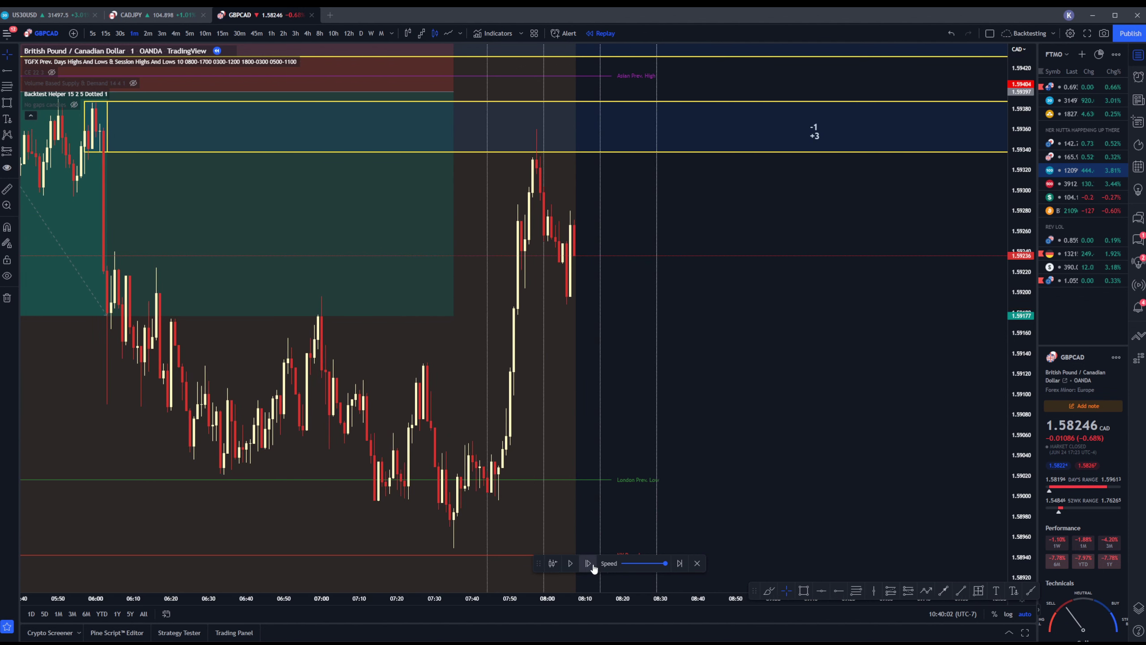
left_click(593, 569)
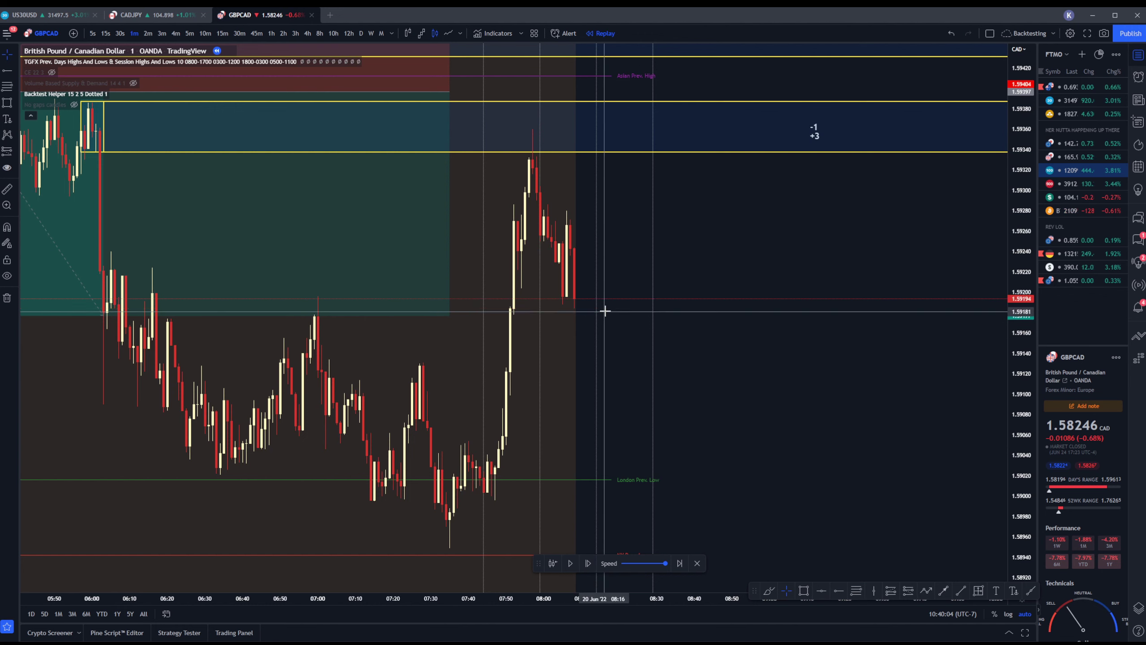
mouse_move(654, 275)
left_mouse_down()
mouse_move(617, 291)
mouse_move(651, 285)
left_mouse_up()
scroll(650, 288, "down", 1)
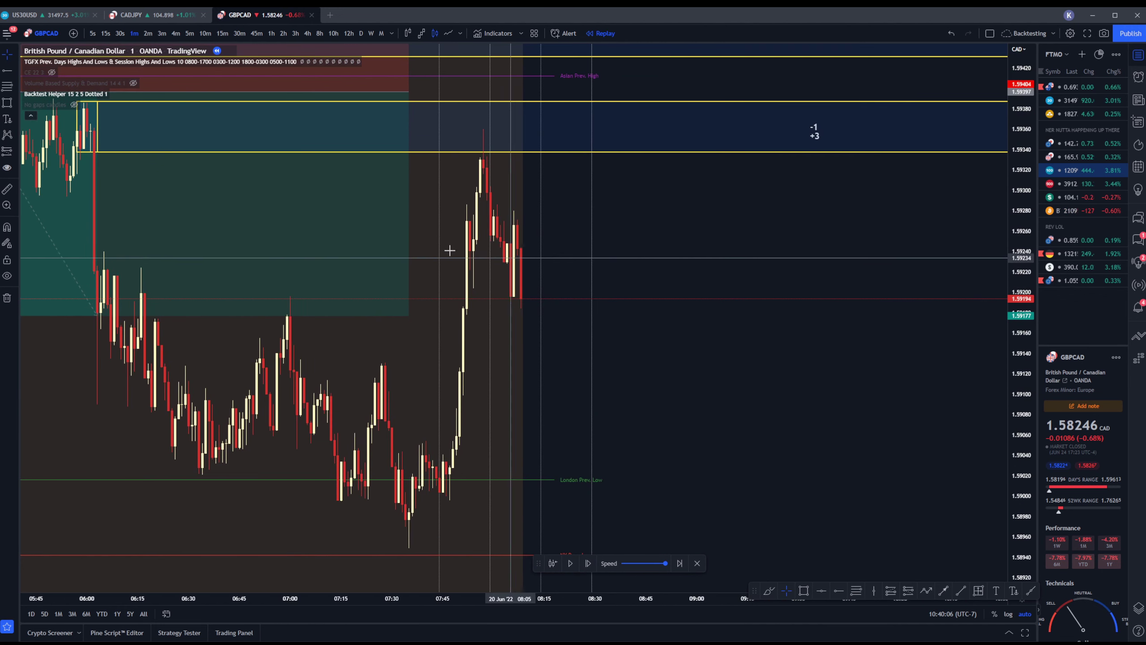
left_click(13, 152)
left_click(54, 187)
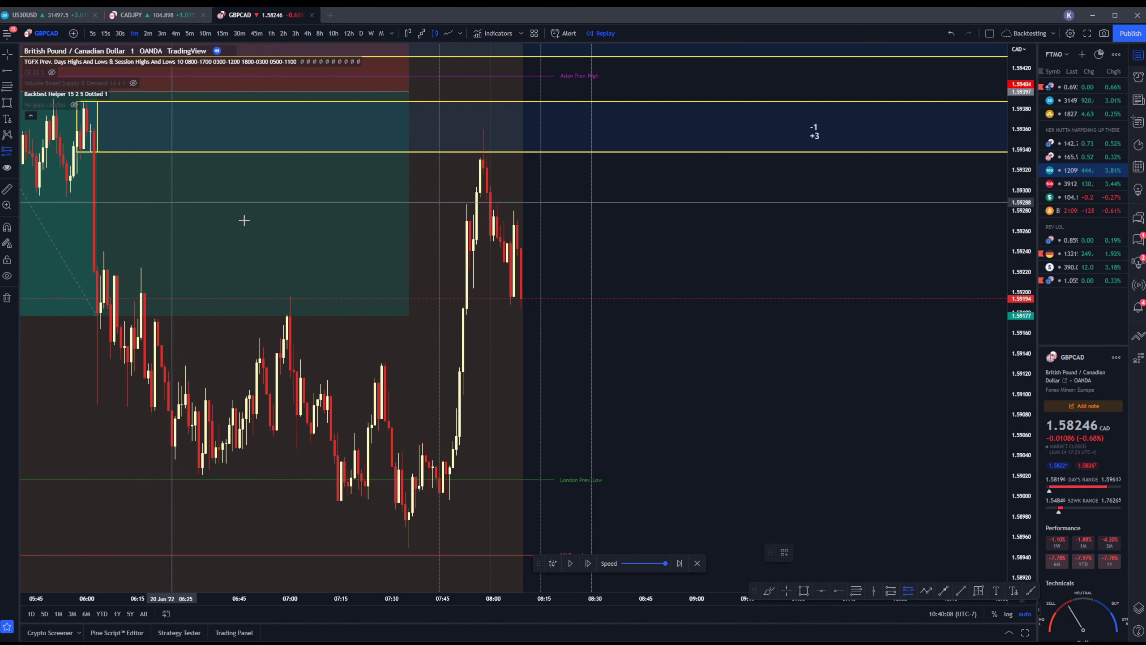
Place a new short entered near 1.5919, stop near 1.5928, with its target dragged down to 1.5893
left_click(515, 298)
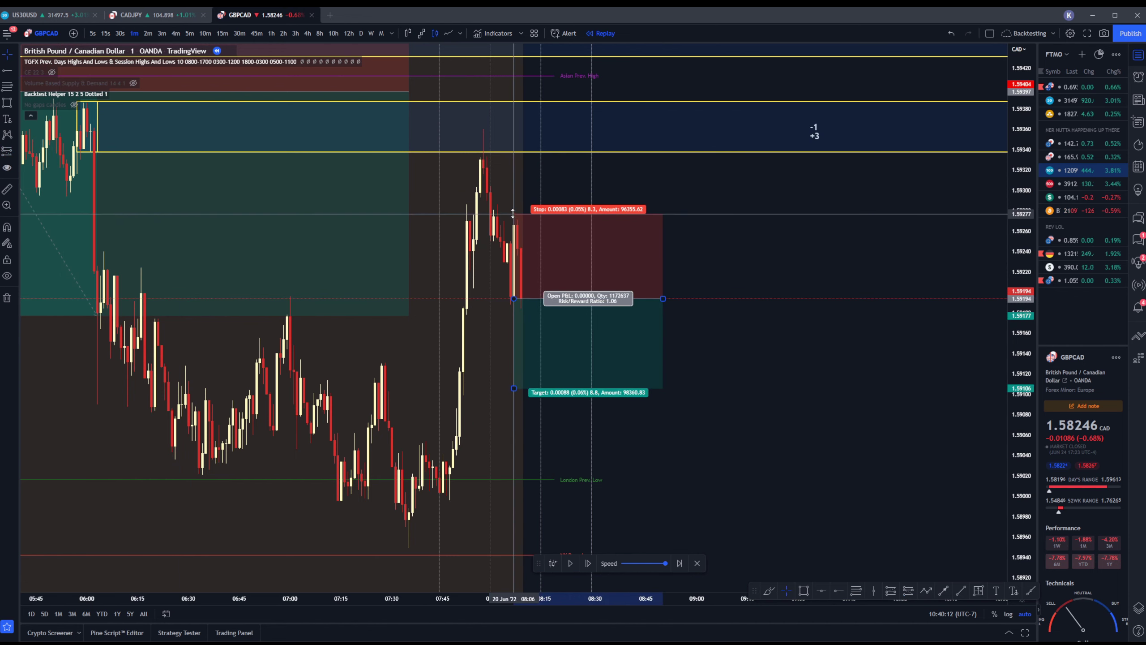
scroll(514, 208, "down", 5)
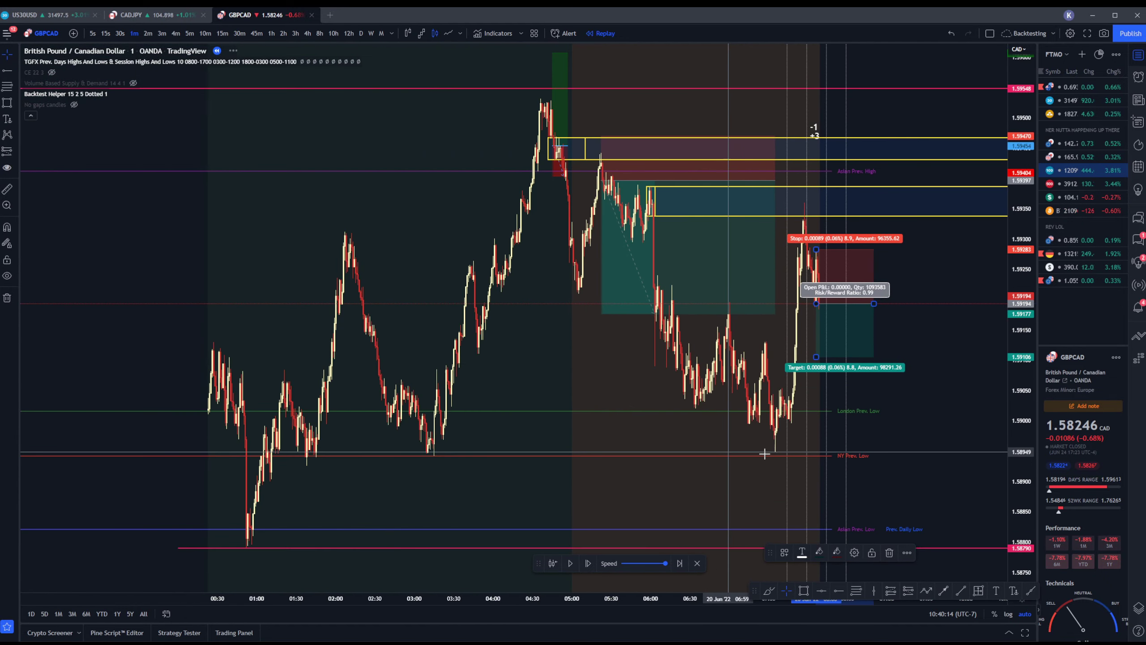
left_click_drag(816, 357, 817, 460)
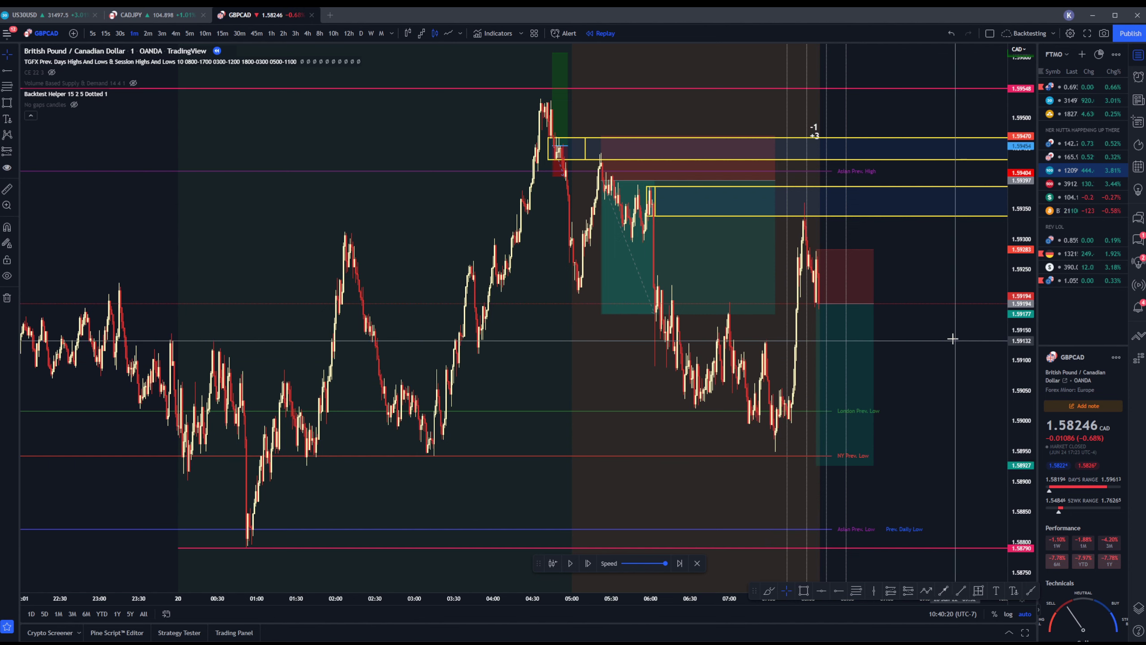
scroll(948, 336, "up", 5)
scroll(816, 329, "up", 2)
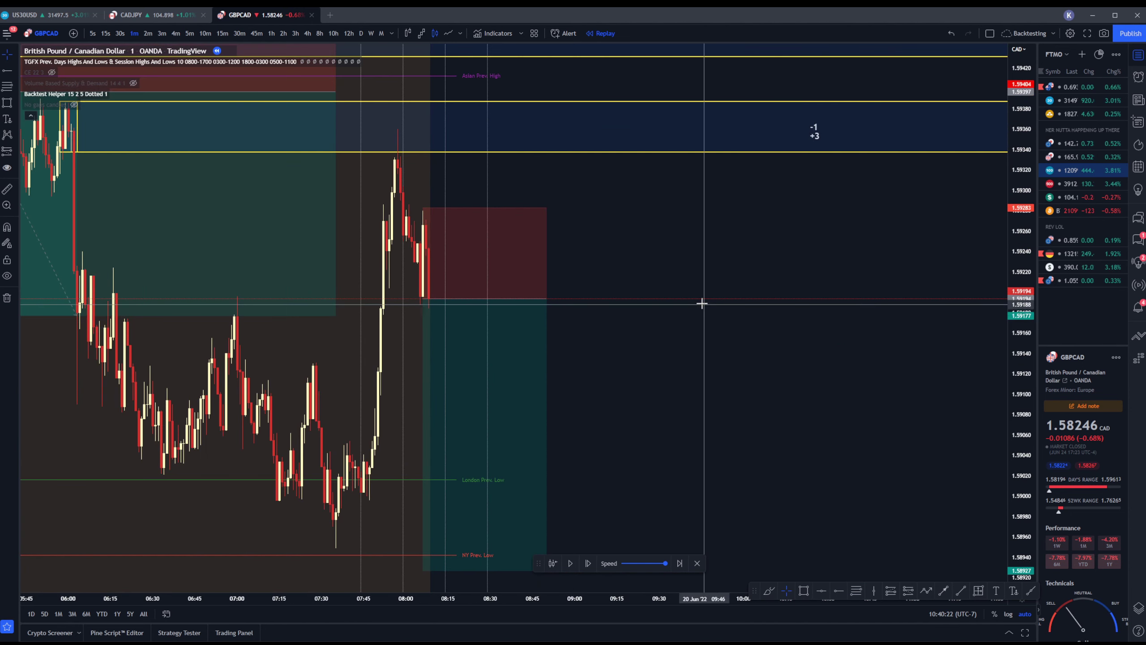
left_click_drag(700, 303, 767, 308)
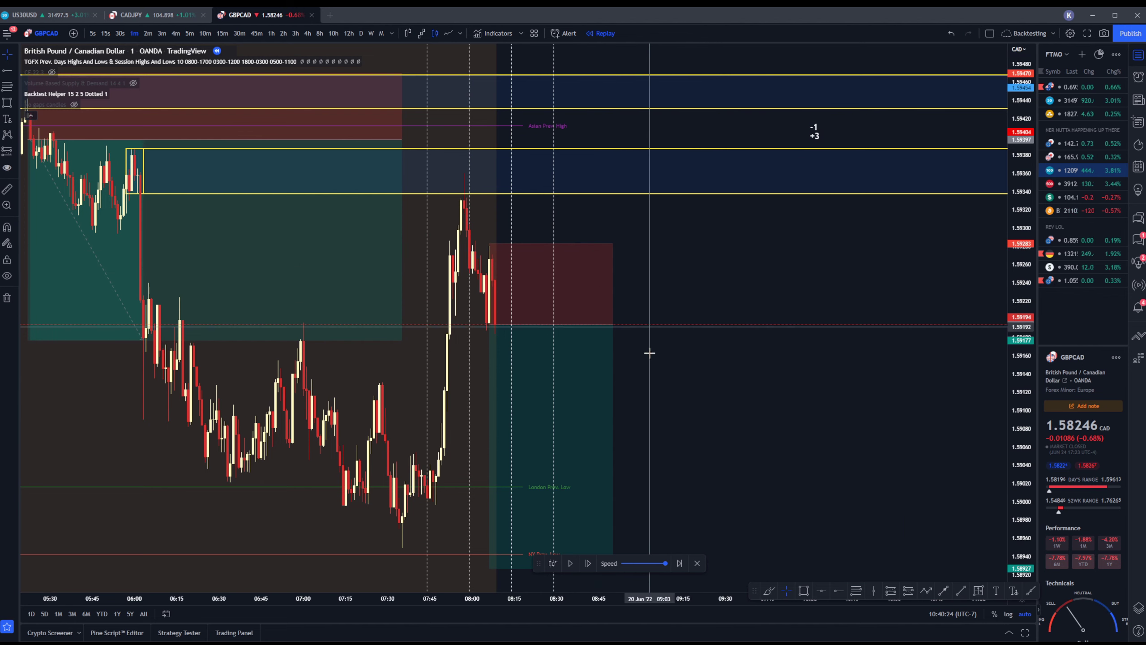
Replay about twenty-two more bars as price drops to about 1.5905, putting the short in profit
left_click(588, 562)
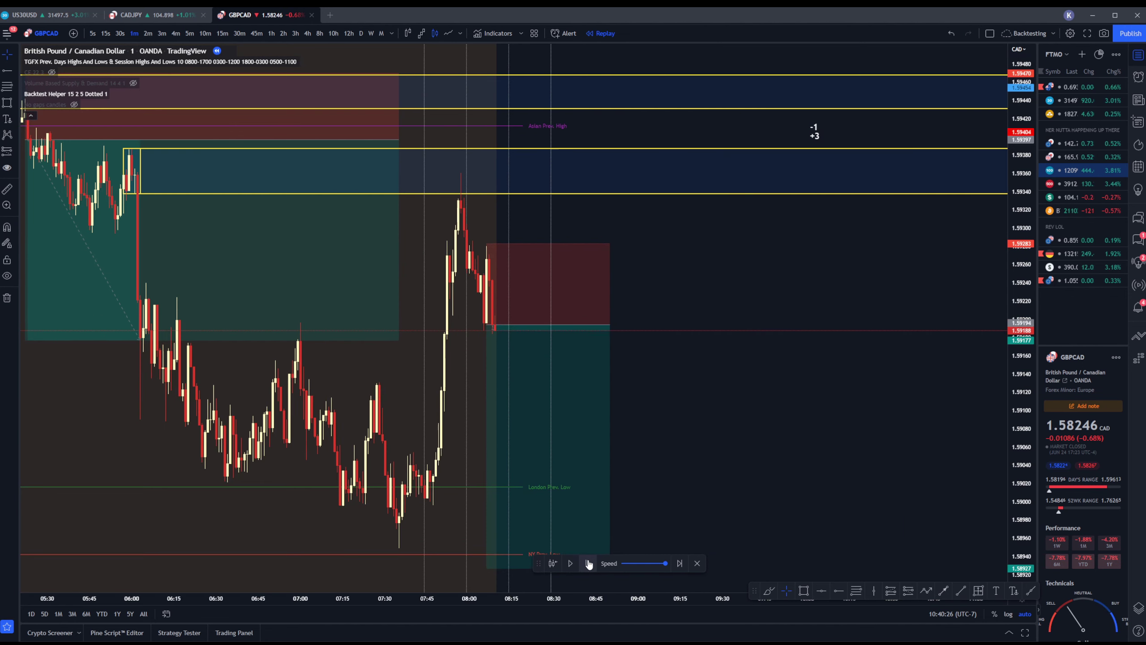
left_click(588, 563)
left_click(588, 563)
left_click(588, 563)
left_click(588, 563)
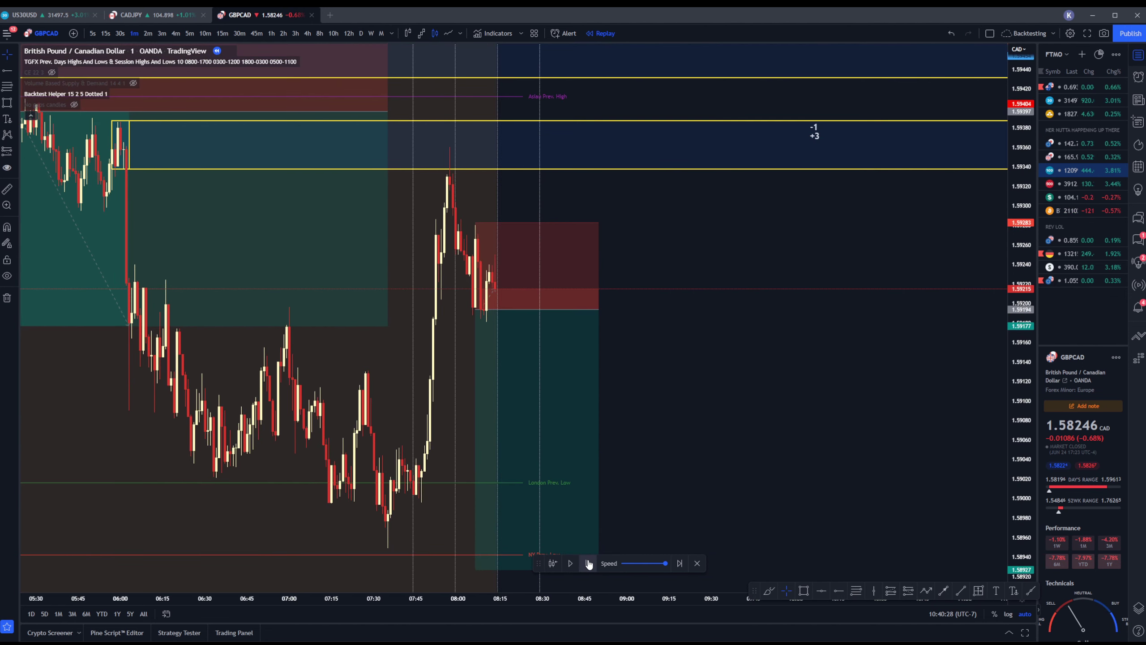
left_click(588, 563)
left_click(588, 563)
left_click(588, 563)
left_click(588, 563)
left_click(588, 562)
left_click(588, 563)
left_click(587, 562)
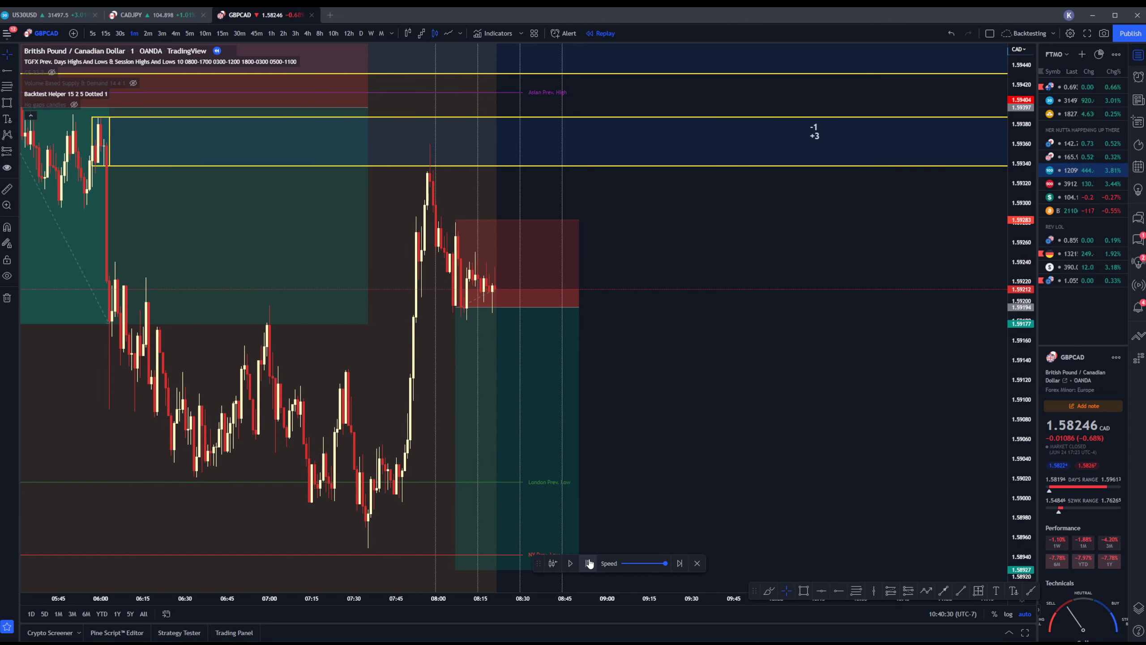
left_click(588, 563)
left_click(588, 563)
left_click(588, 563)
left_click(588, 562)
left_click(589, 562)
left_click(589, 563)
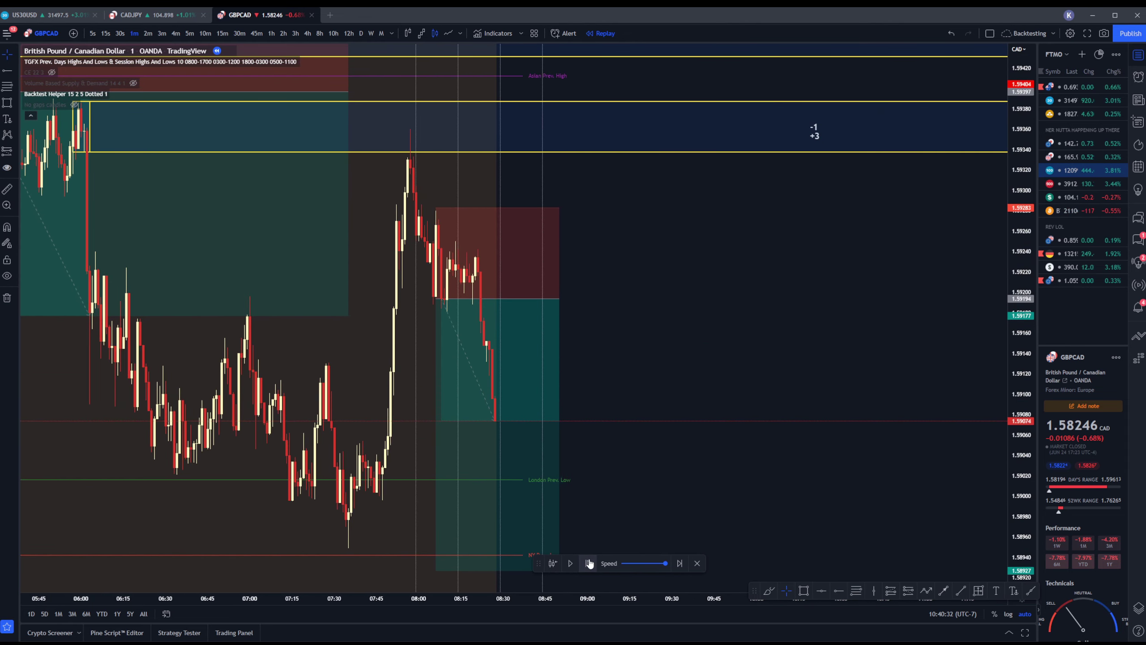
left_click(589, 563)
left_click(589, 563)
left_click(589, 563)
left_click(589, 563)
left_click(589, 563)
left_click(589, 563)
left_click(589, 563)
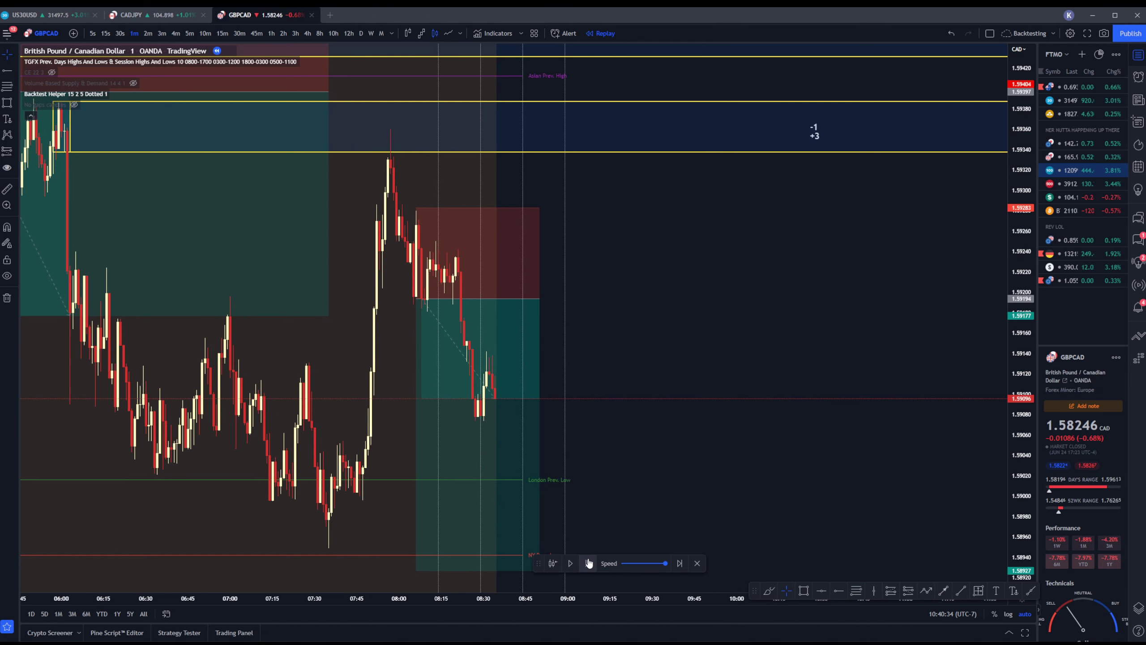
left_click(588, 562)
left_click(587, 562)
left_click(586, 561)
left_click(584, 560)
left_click(584, 560)
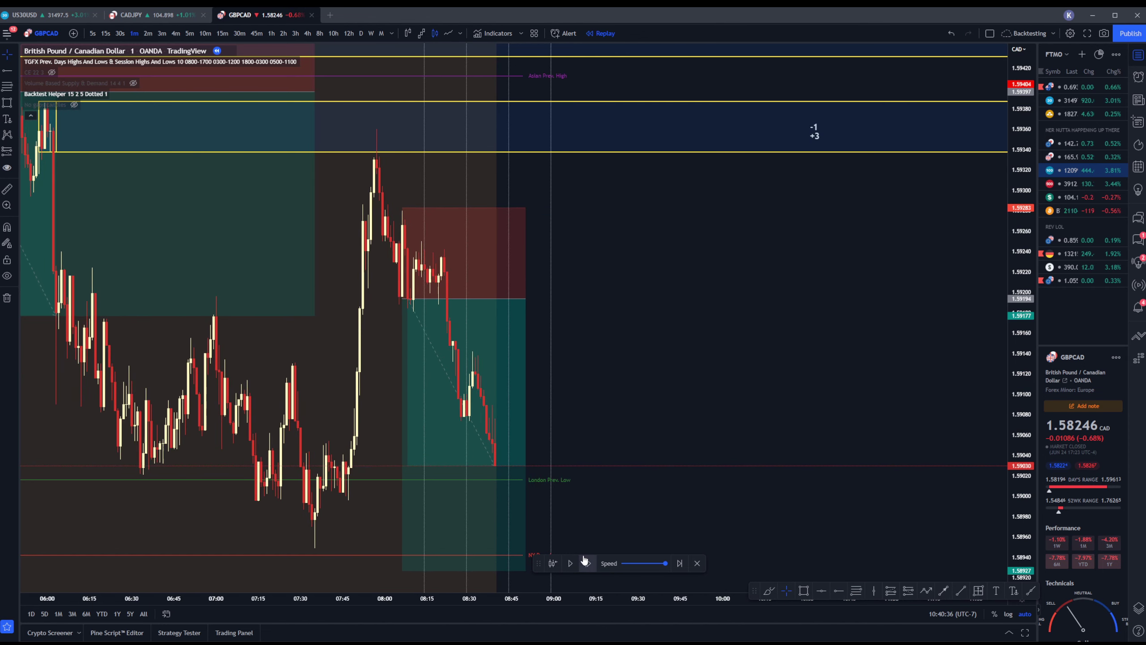
left_click(583, 560)
scroll(582, 368, "down", 1)
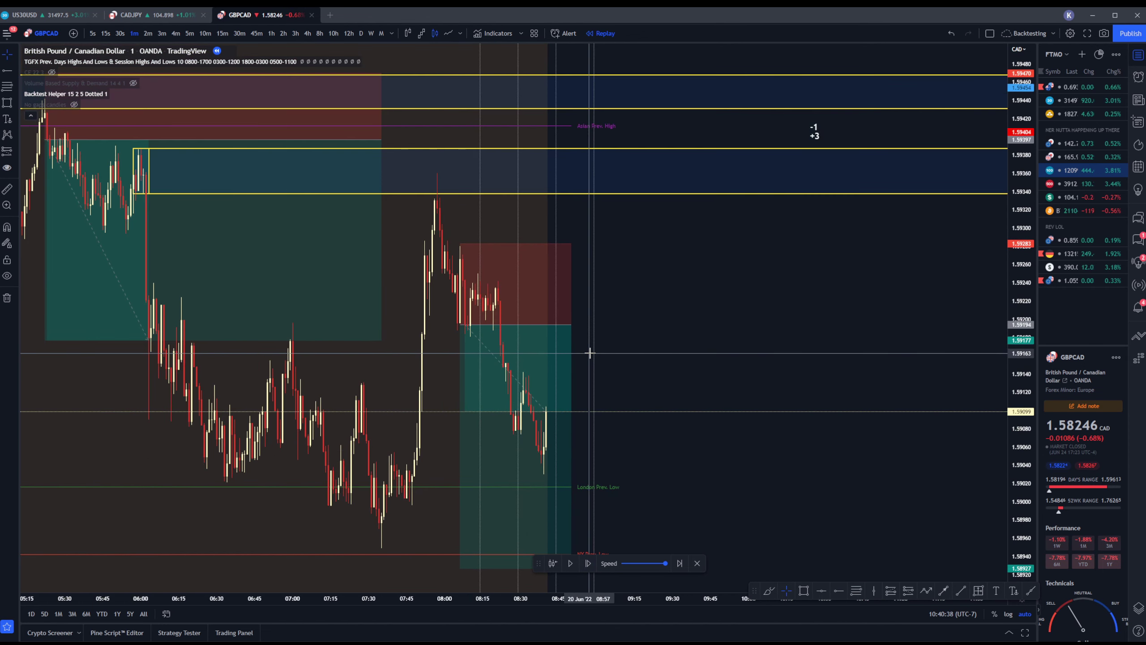
scroll(637, 361, "up", 1)
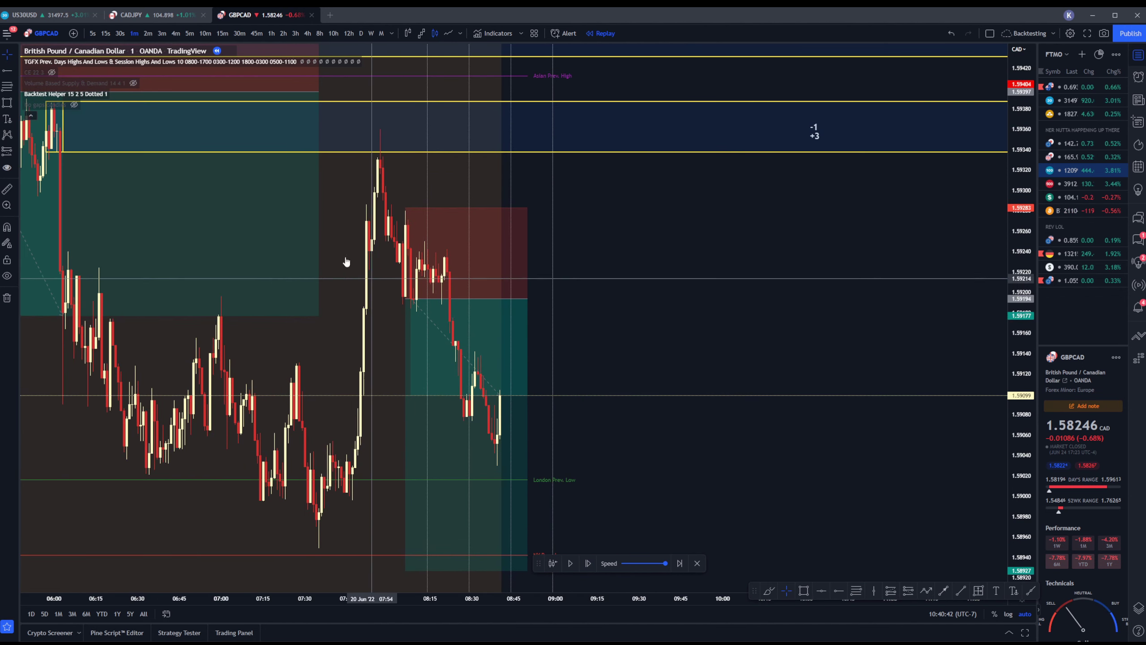
Set the new short's target to a 3:1 risk/reward and compare it with the earlier closed trade
left_click_drag(399, 570, 423, 569)
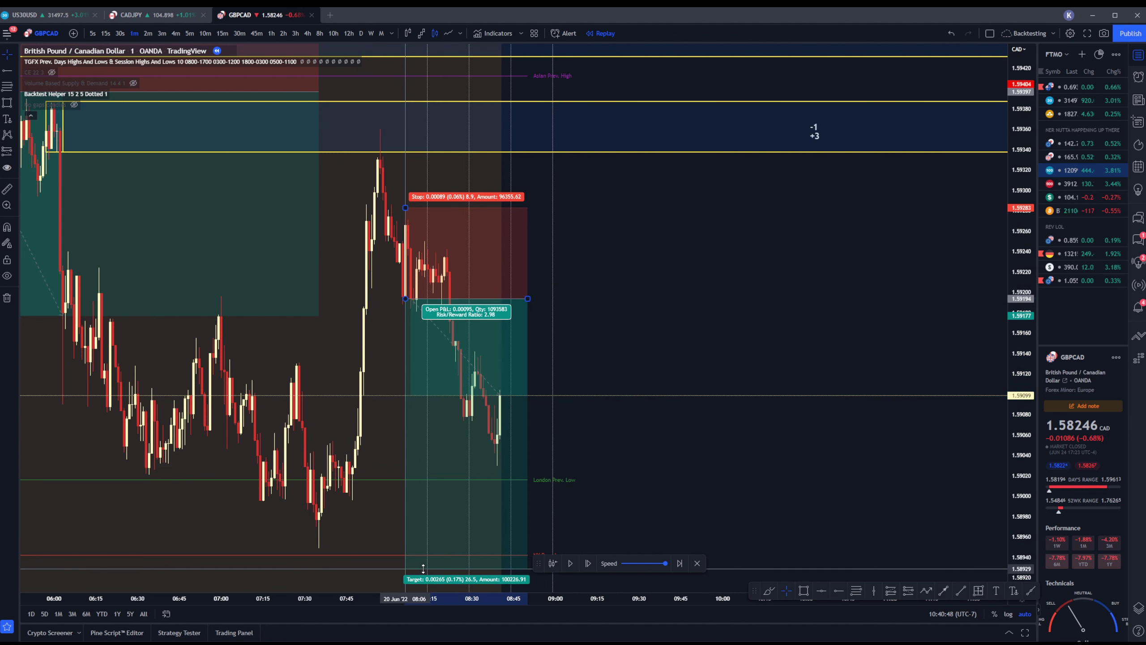
left_click(358, 471)
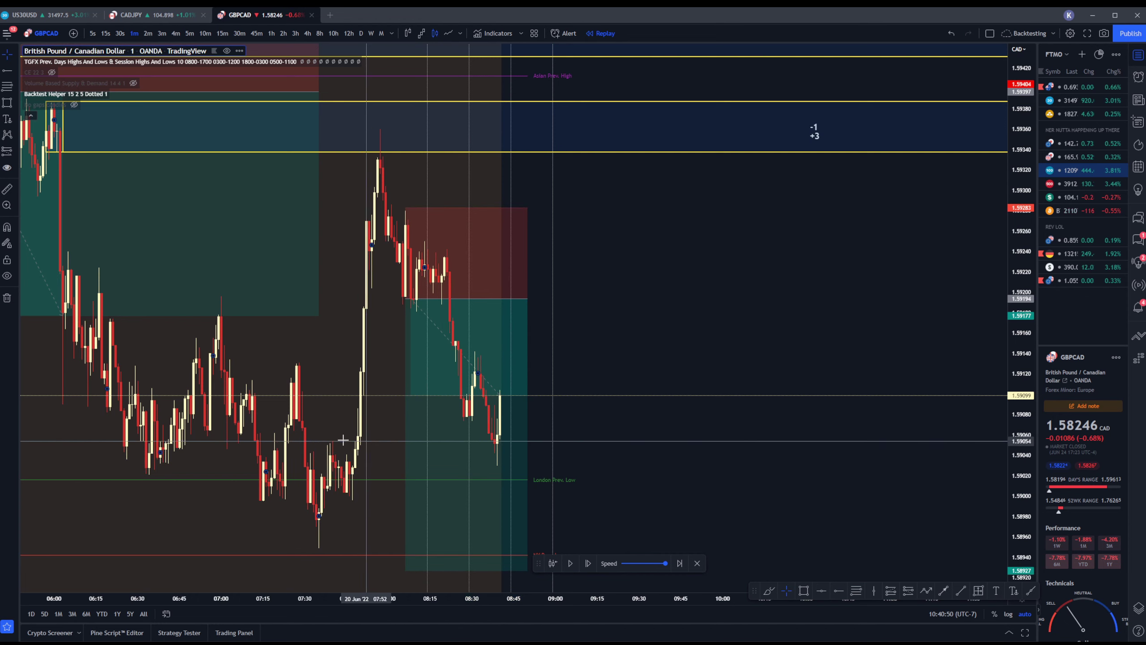
scroll(356, 457, "down", 3)
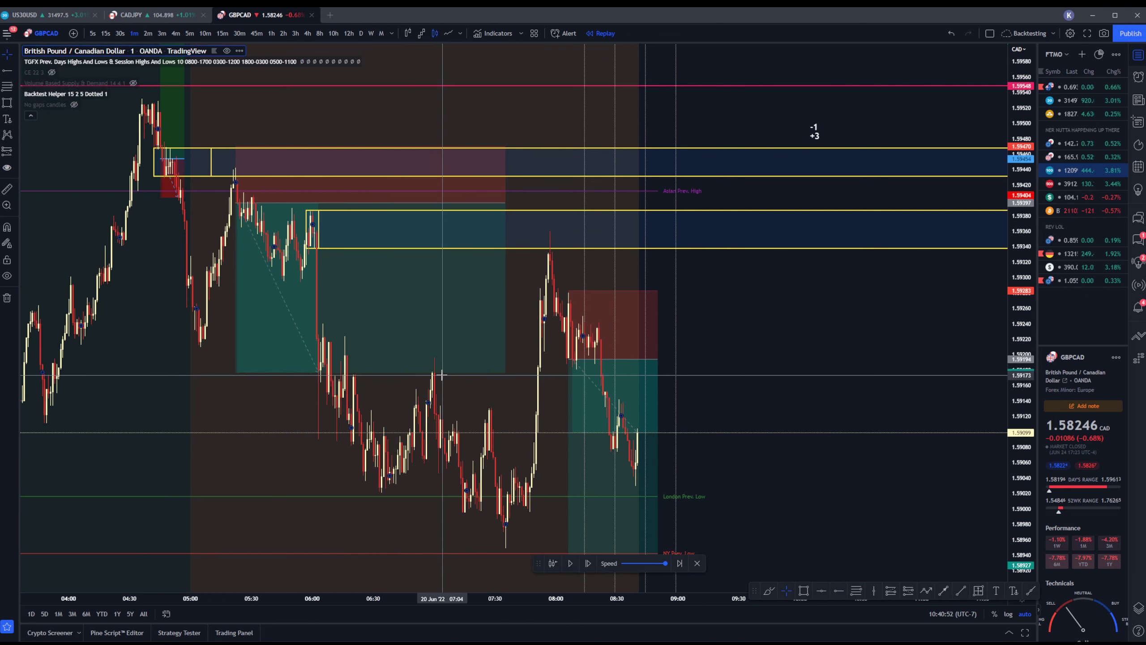
left_click(393, 313)
scroll(698, 420, "up", 3)
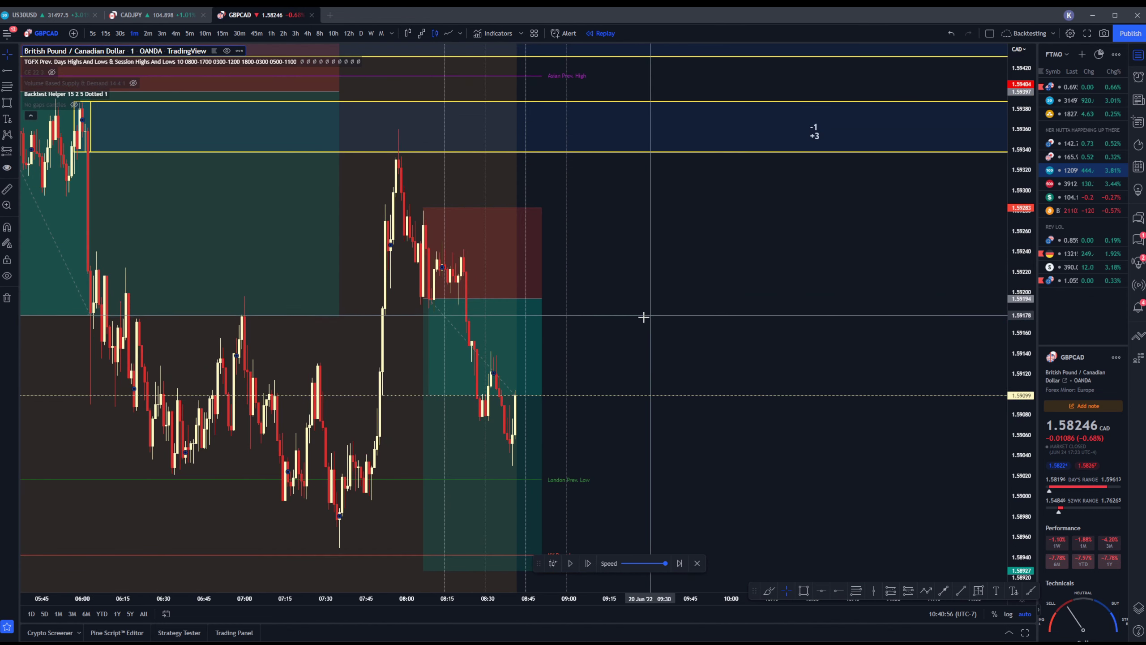
left_click(482, 391)
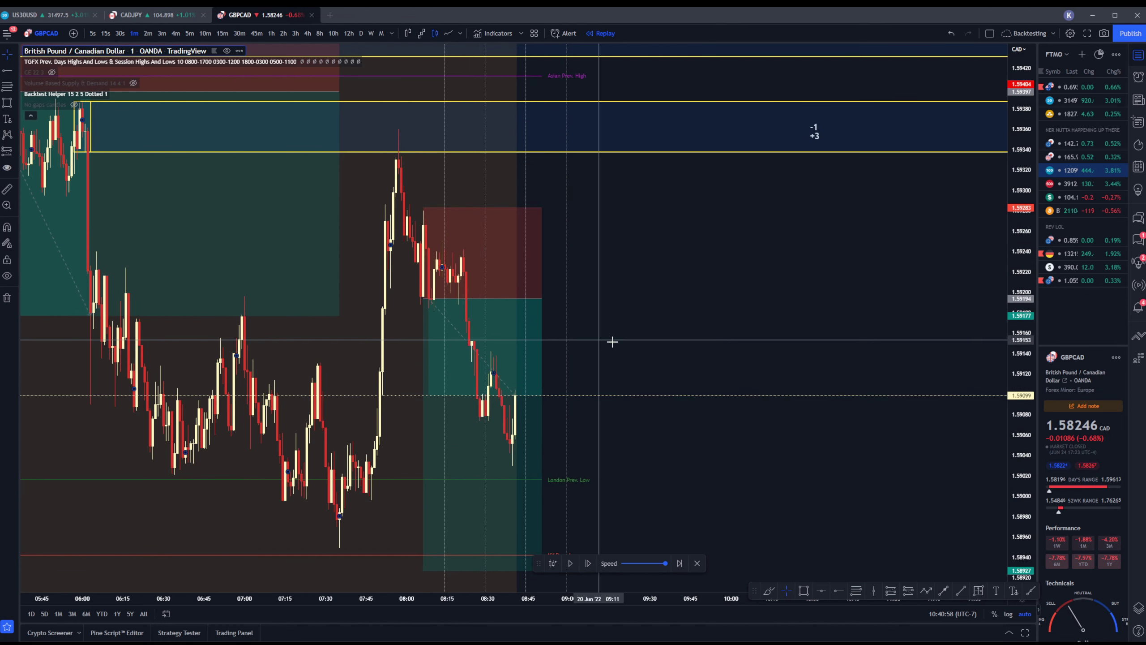
mouse_move(468, 300)
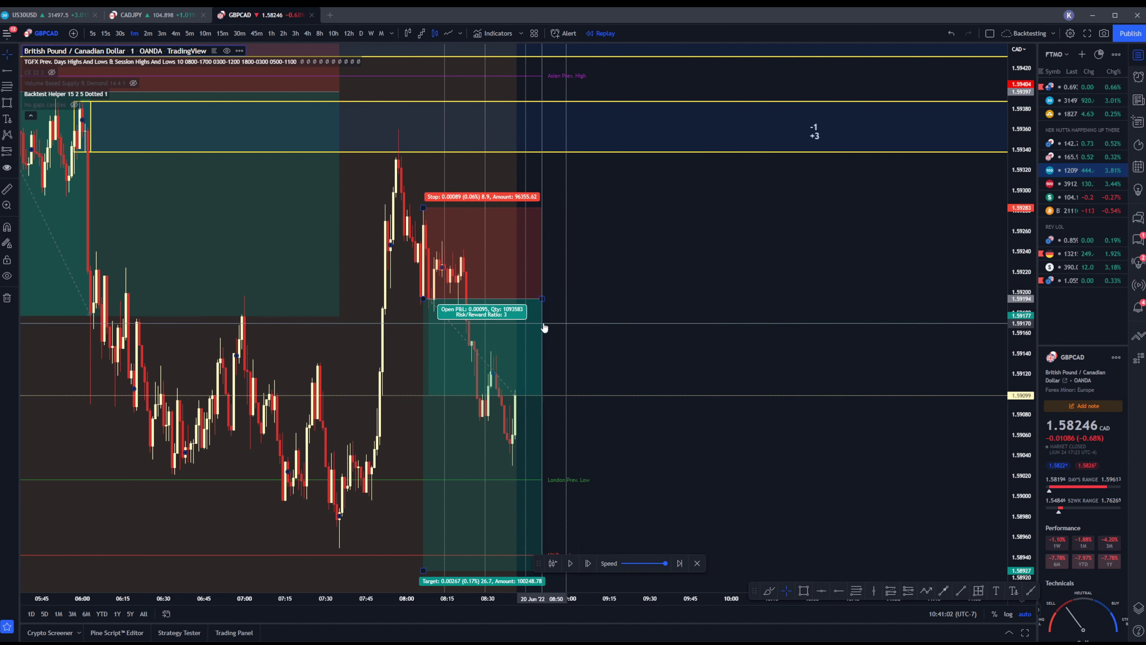
left_click(7, 71)
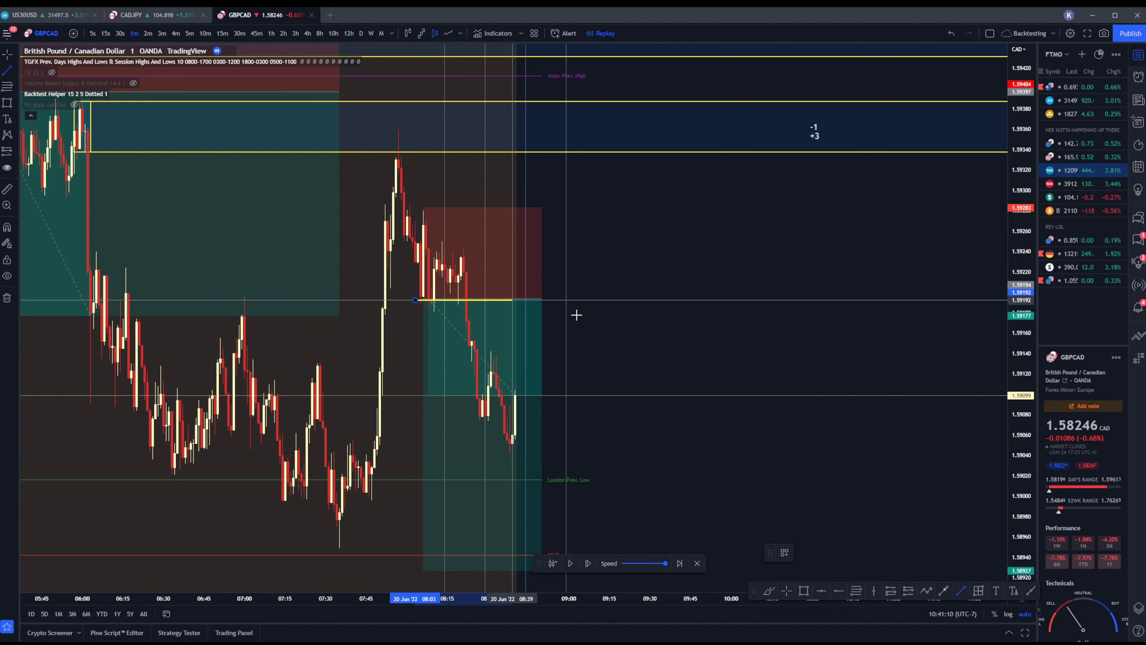
Place a horizontal ray at the 1.5919 entry and apply the saved 'Stop Loss' template to it
left_click(637, 307)
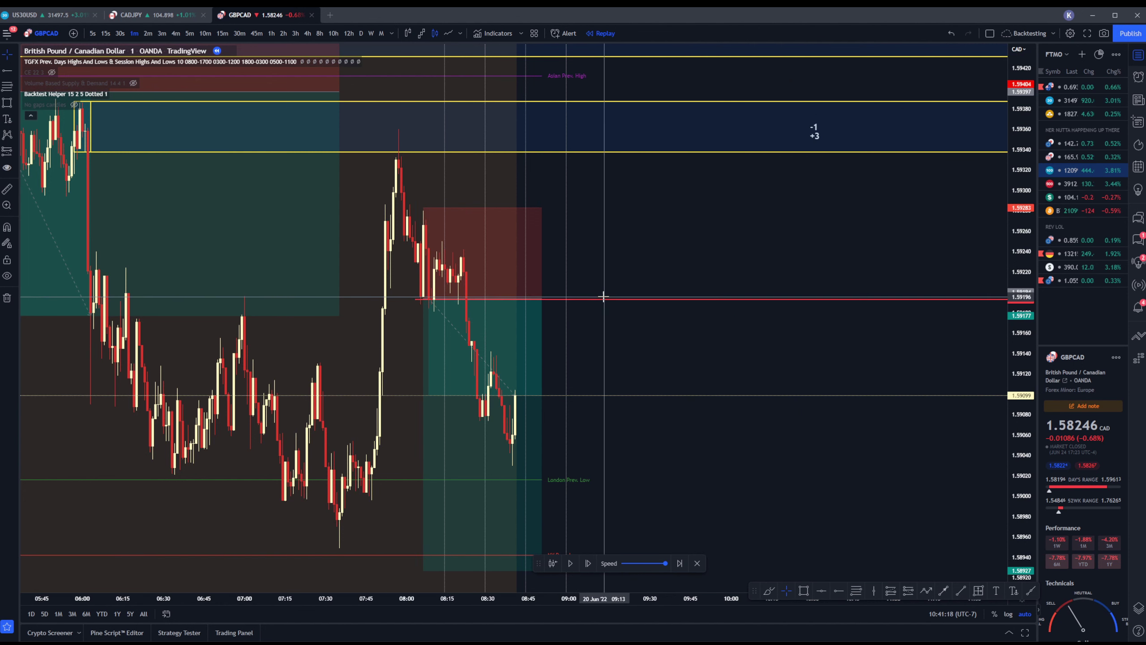
double_click(600, 300)
left_click(534, 327)
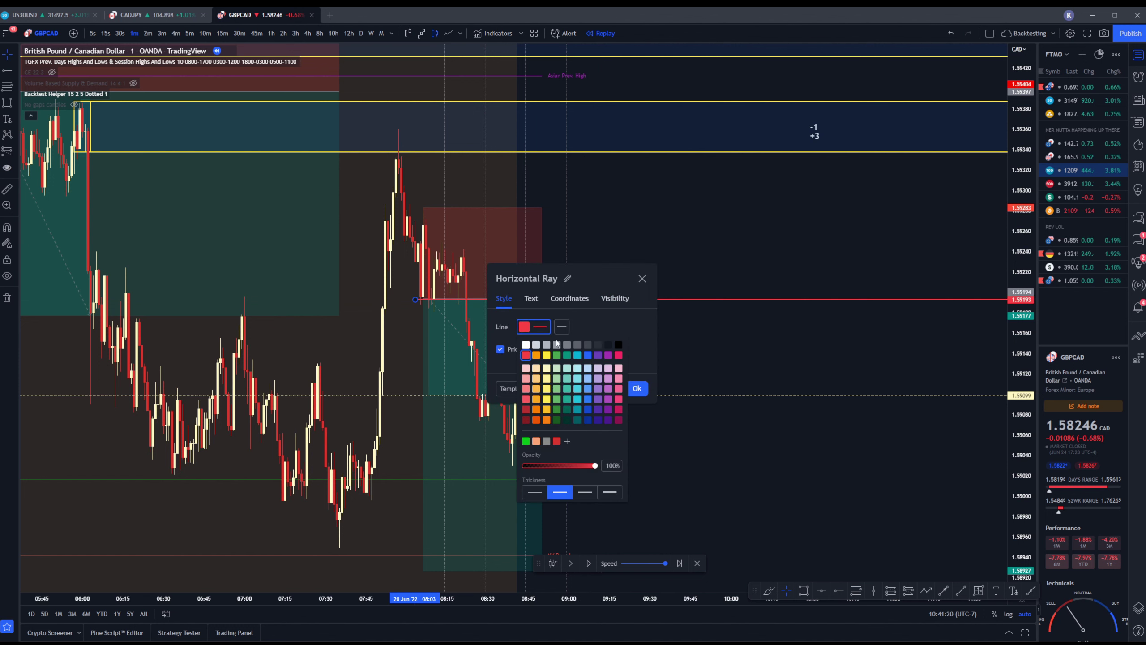
left_click(501, 388)
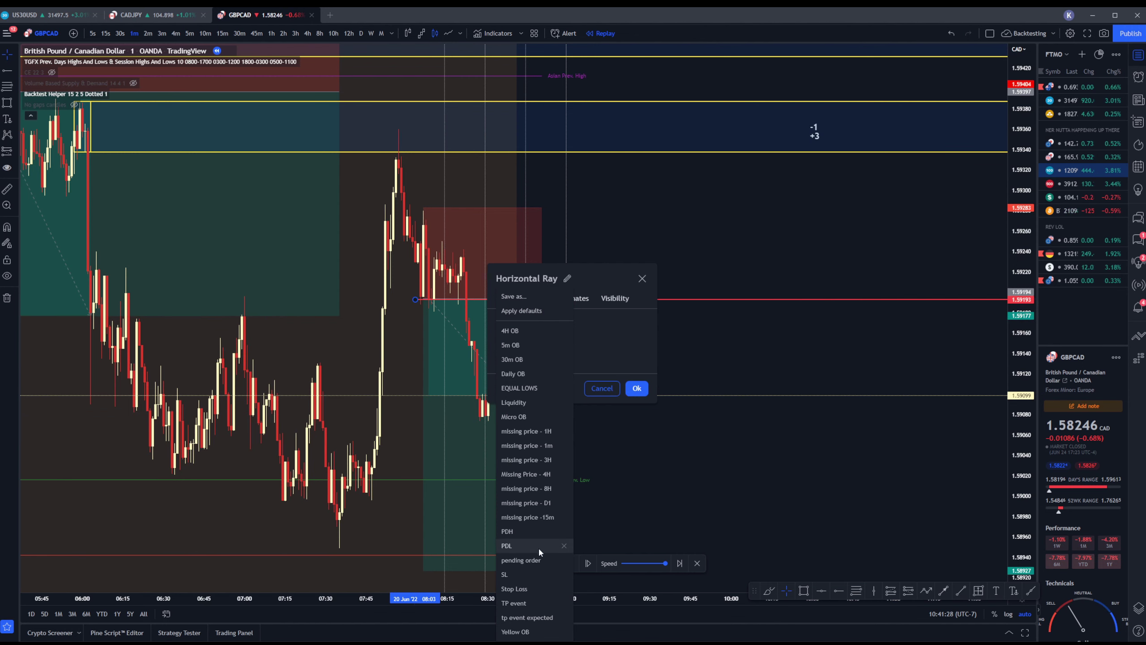
left_click(532, 589)
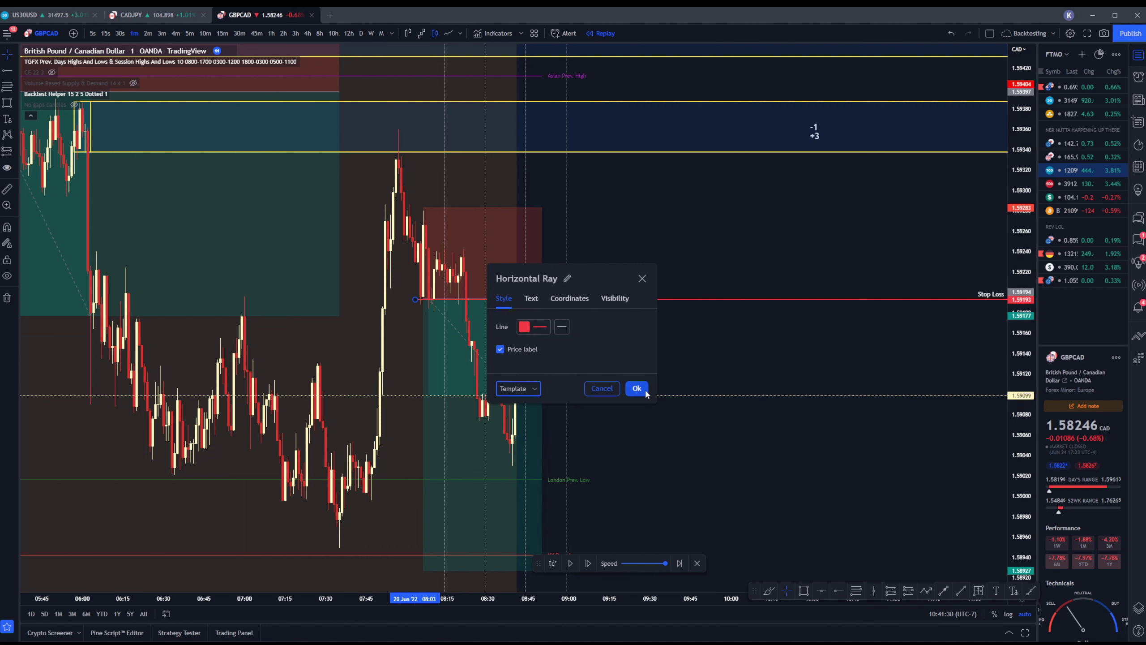
left_click(637, 388)
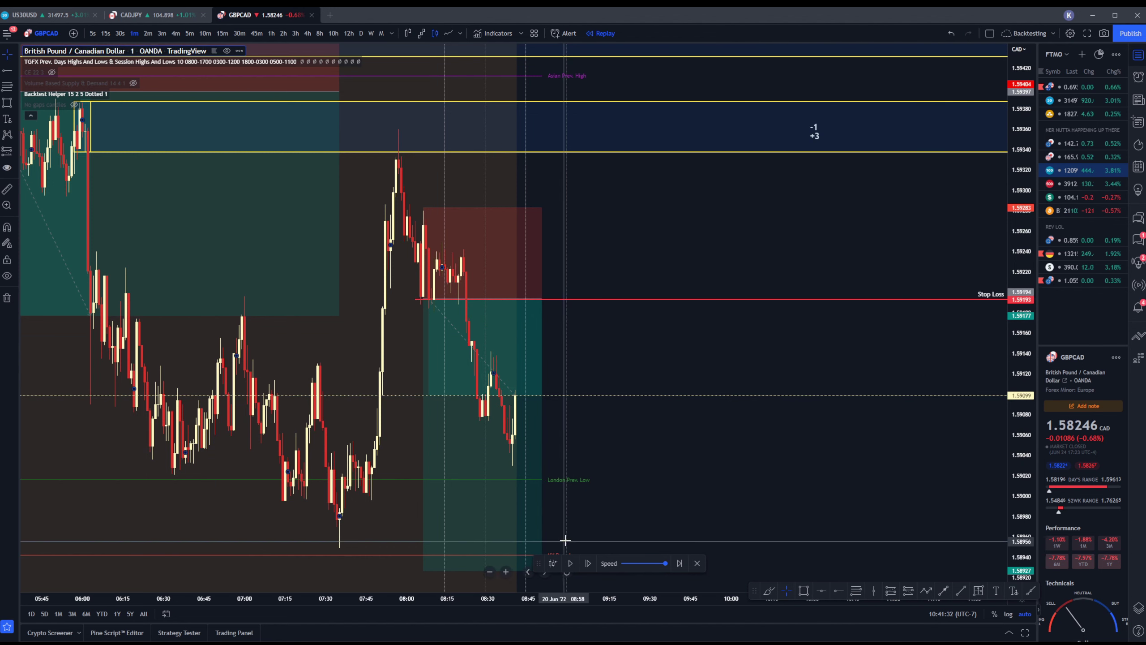
Step the GBPCAD replay forward twelve bars
left_click(587, 563)
left_click(587, 563)
left_click(587, 563)
left_click(587, 563)
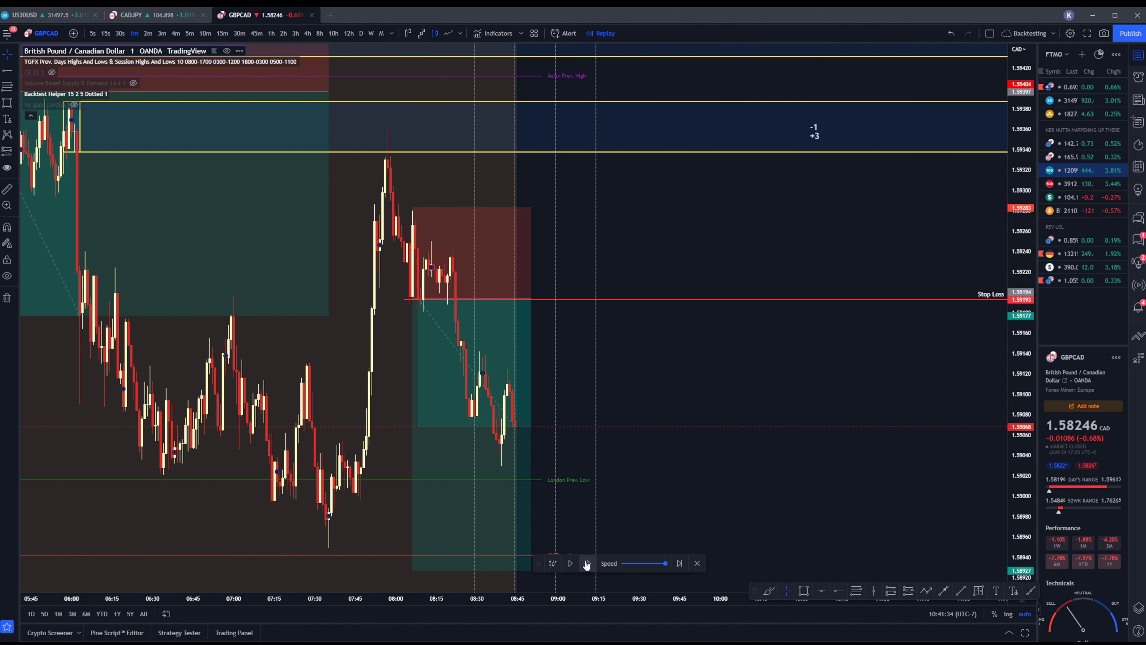
left_click(587, 563)
left_click(587, 563)
left_click(587, 563)
left_click(587, 563)
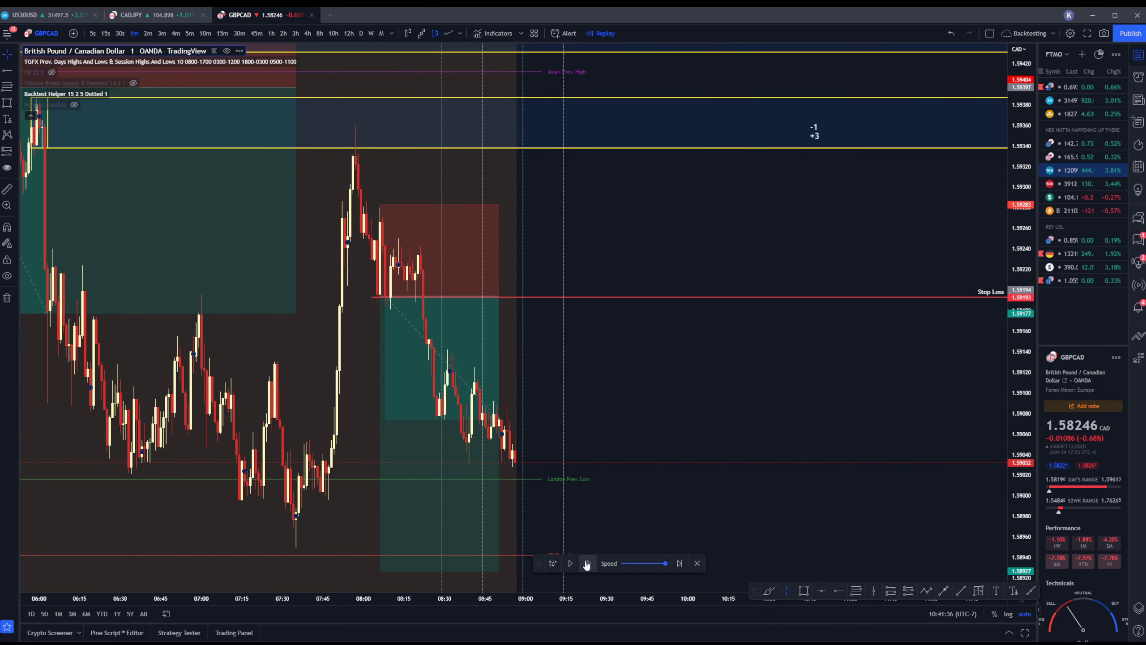
left_click(587, 563)
left_click(587, 563)
left_click(587, 563)
left_click(587, 563)
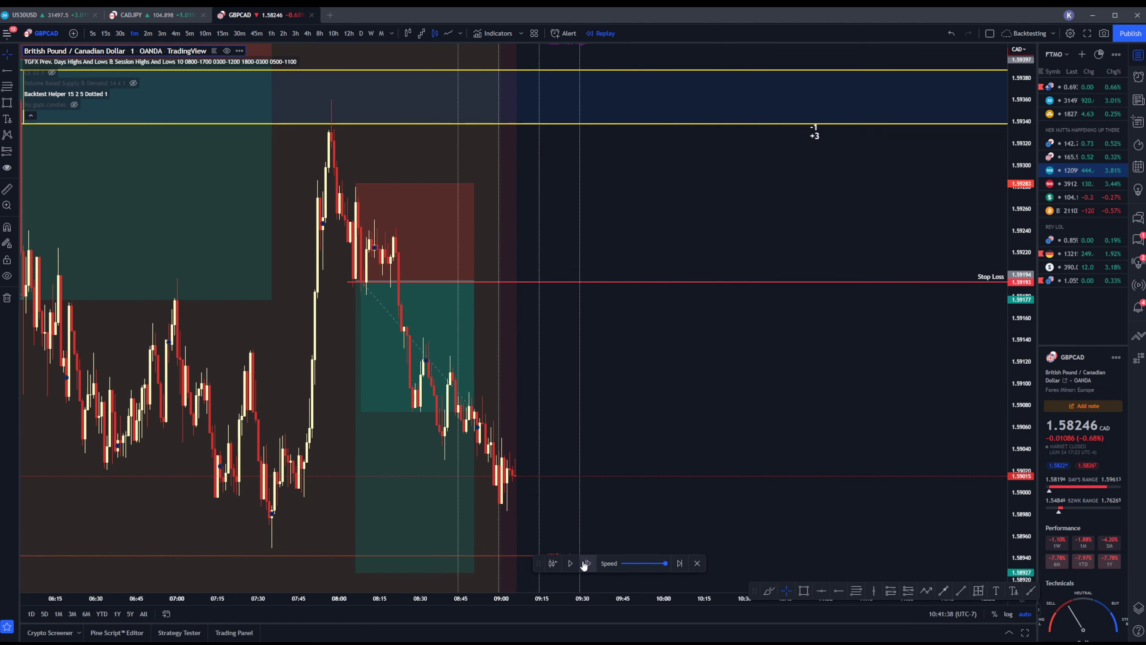
left_click(587, 562)
Stretch the short position box's right edge past the latest candle
mouse_move(472, 284)
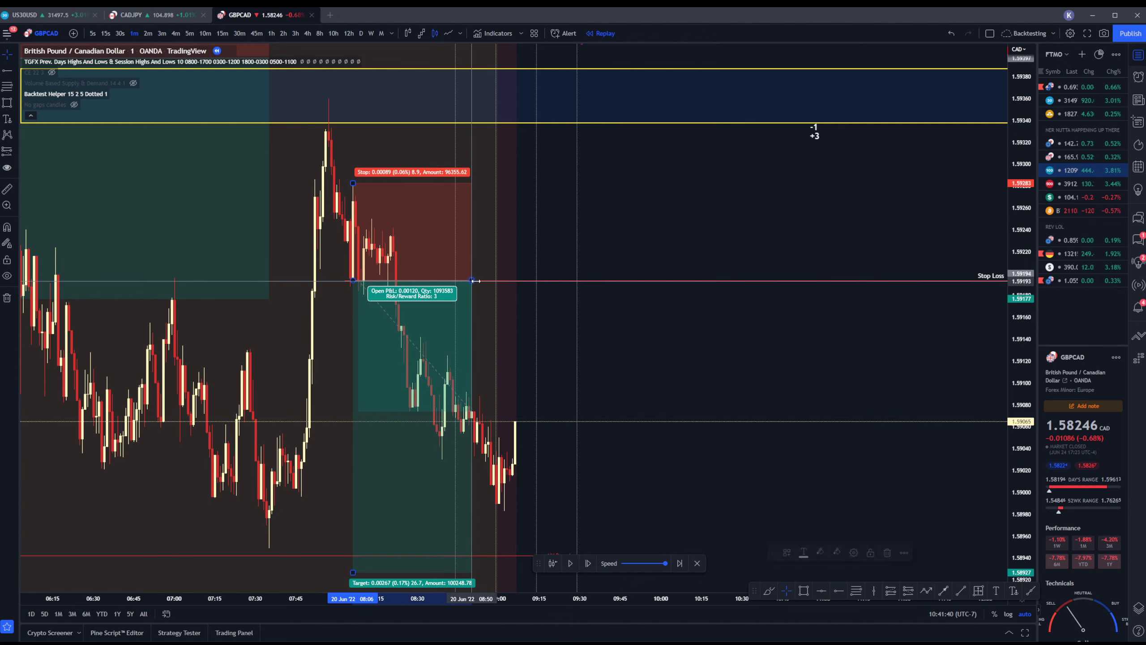
left_click_drag(476, 281, 702, 291)
scroll(680, 299, "down", 2)
scroll(343, 535, "up", 3)
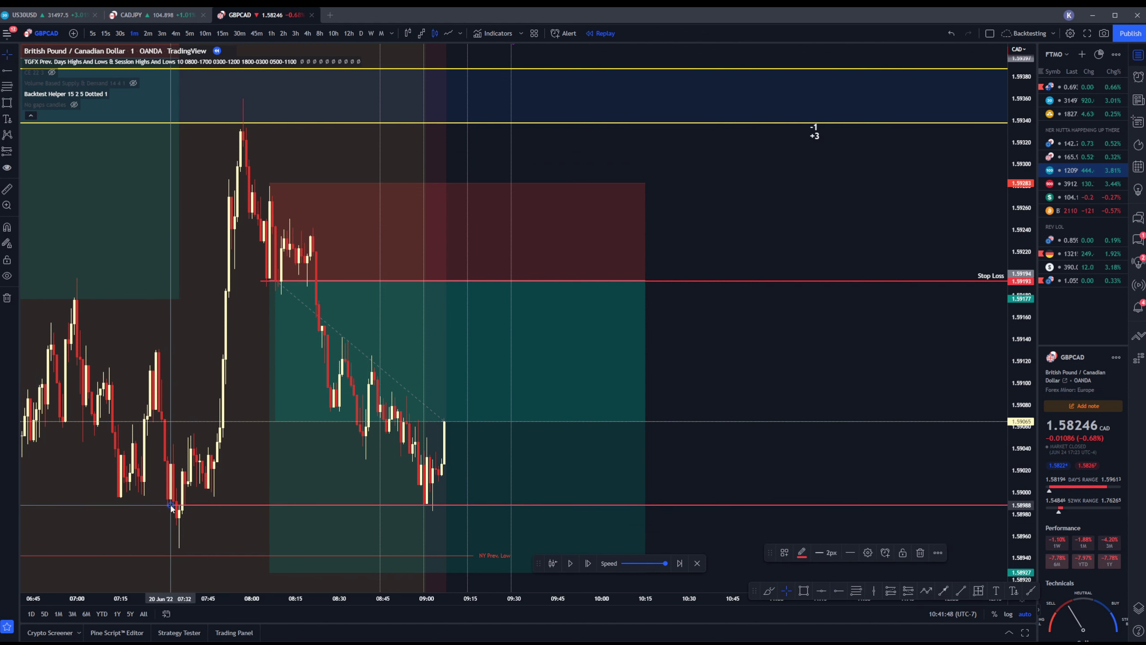
Step the replay forward thirteen more bars, to about 09:45, then zoom out
left_click(588, 562)
left_click(588, 562)
left_click(589, 563)
left_click(589, 563)
left_click(589, 563)
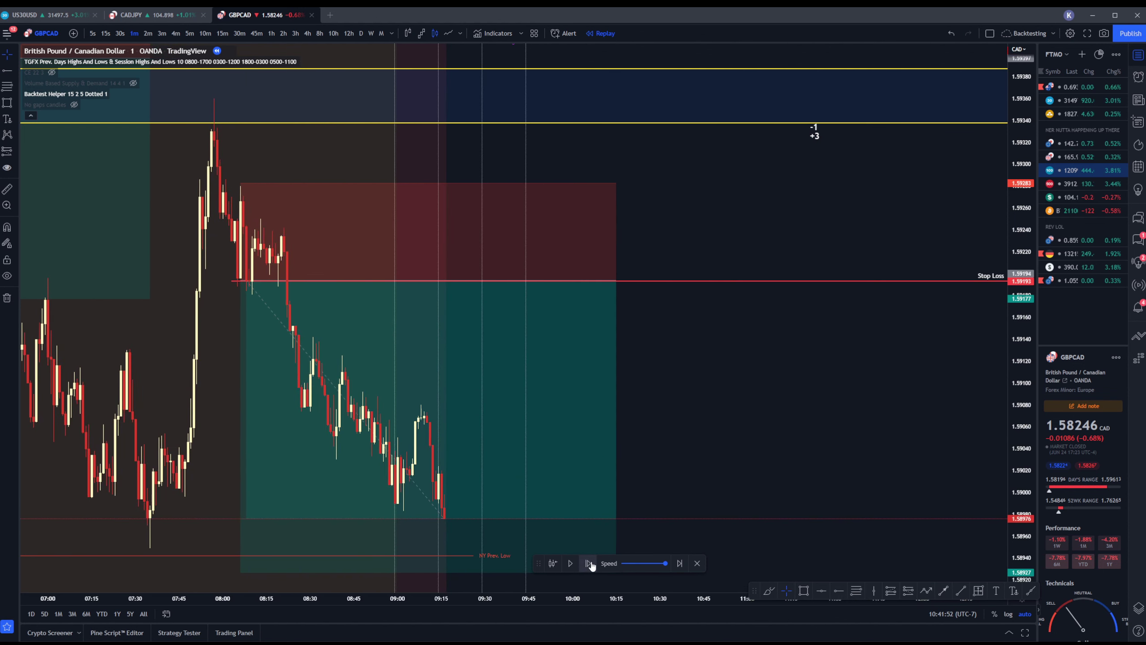
left_click(588, 563)
left_click(588, 563)
left_click(589, 563)
left_click(590, 562)
left_click(589, 563)
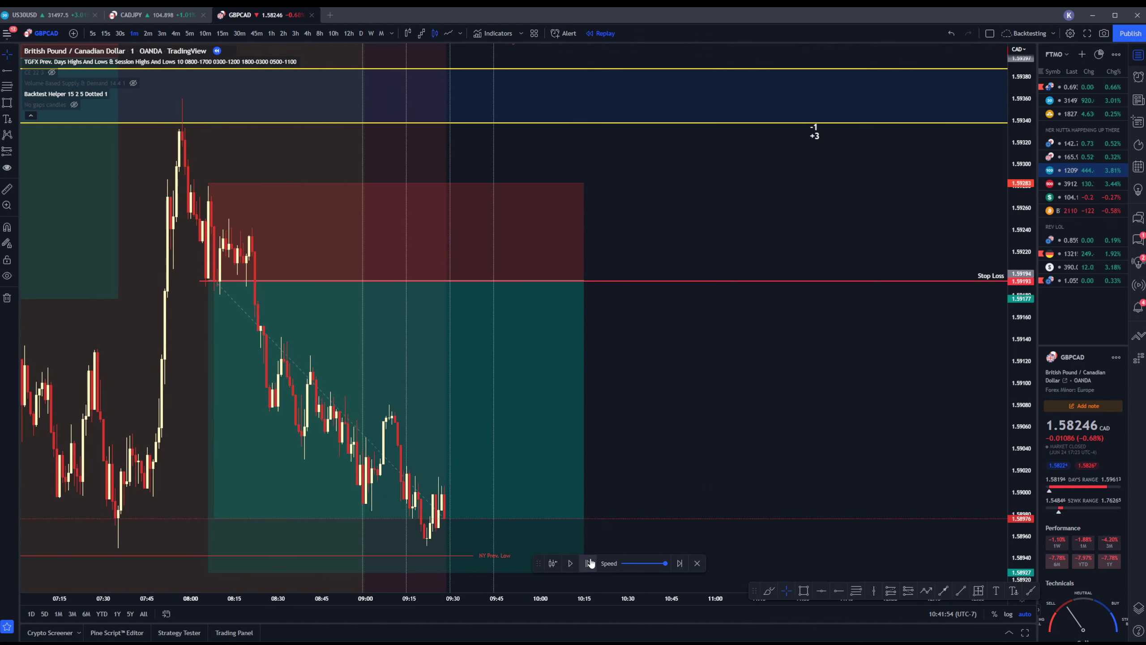
left_click(589, 563)
left_click(589, 563)
left_click(590, 563)
left_click(590, 562)
left_click(590, 563)
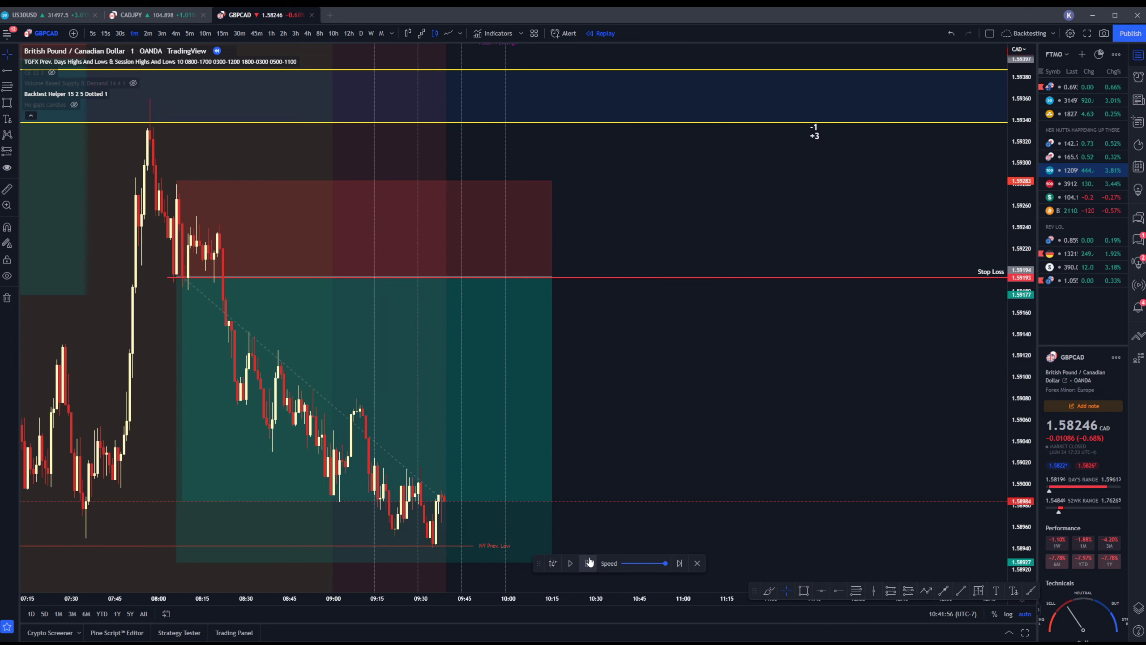
left_click(590, 562)
scroll(348, 463, "down", 6)
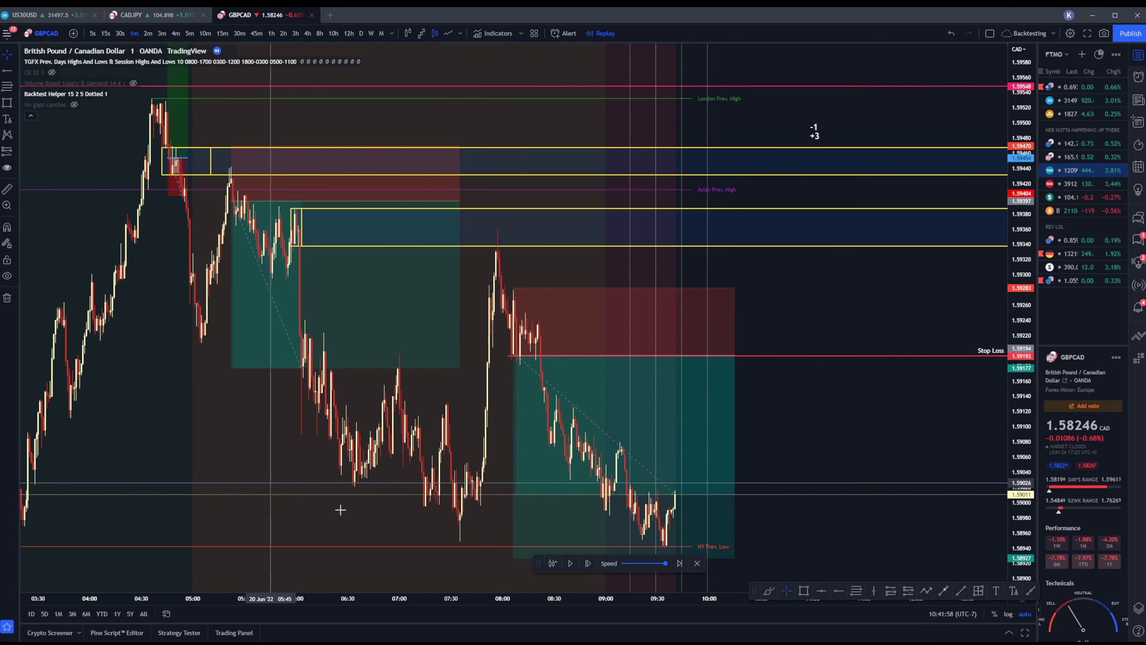
Look back over earlier price action, then step the replay forward seventeen bars
left_click_drag(340, 509, 442, 483)
scroll(650, 480, "up", 3)
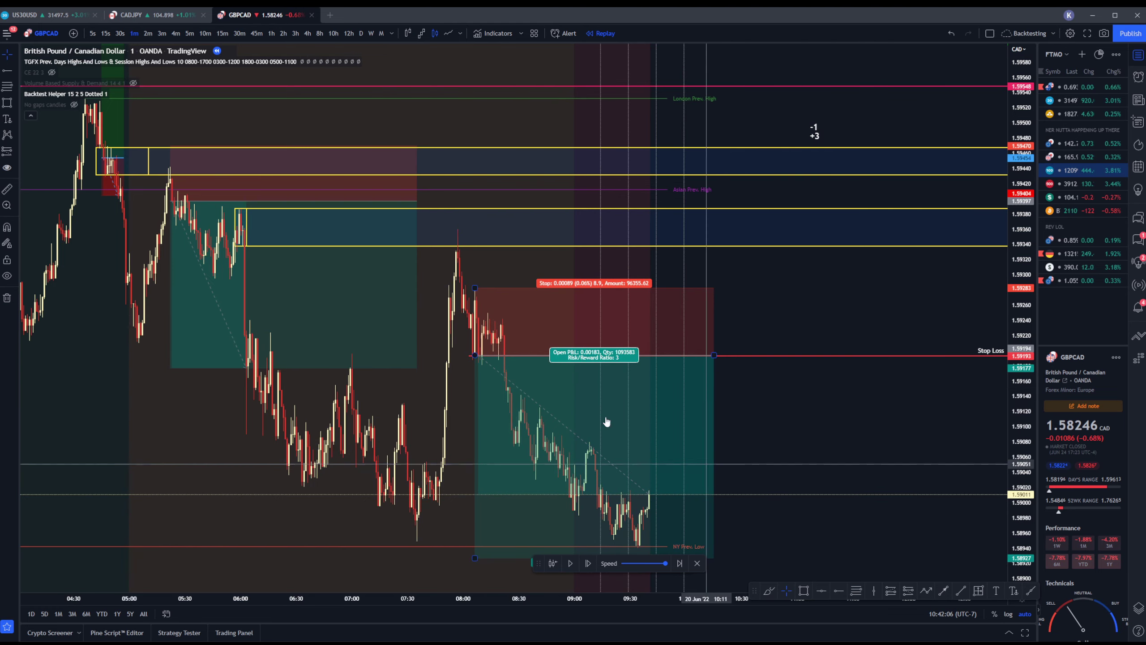
scroll(179, 403, "down", 4)
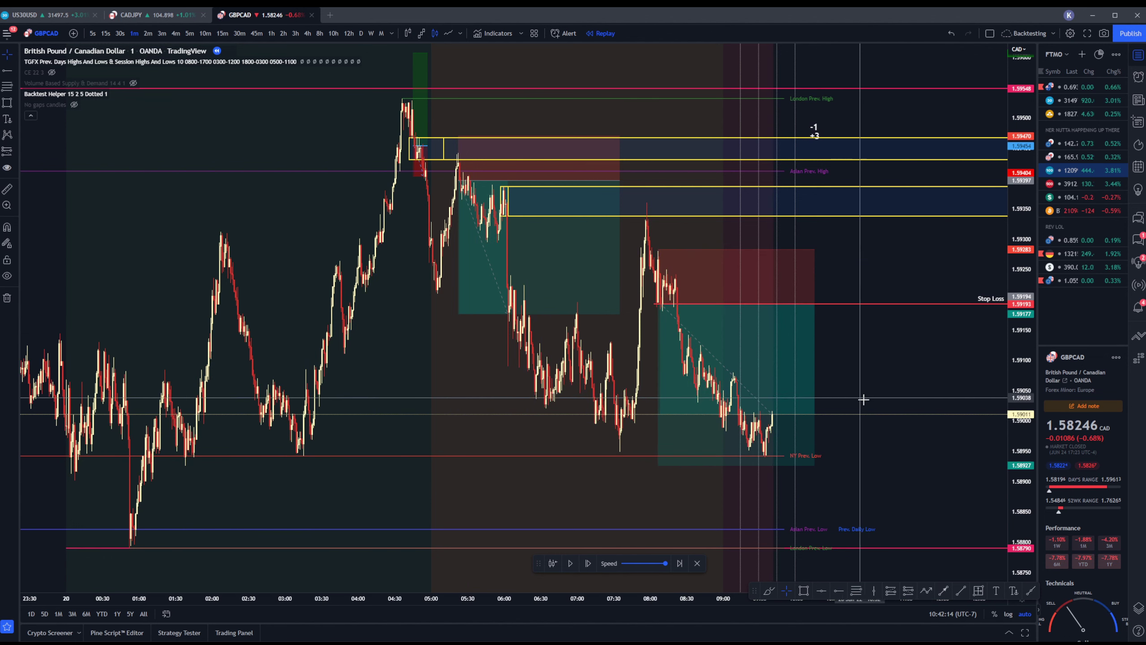
scroll(863, 399, "up", 5)
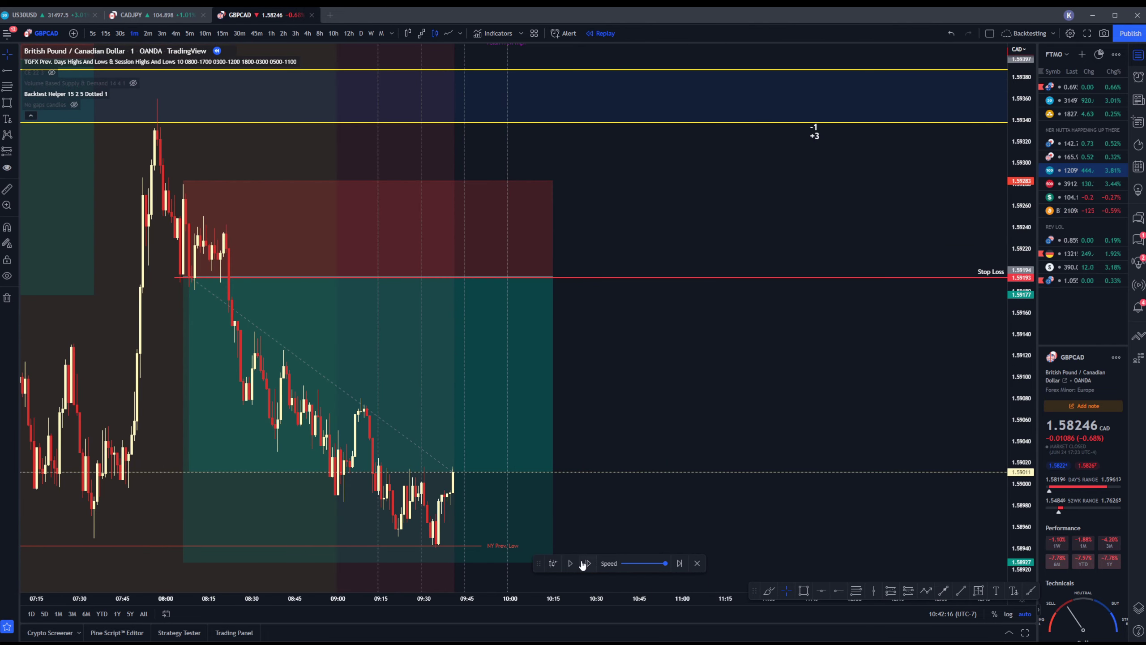
left_click(585, 563)
left_click(585, 563)
left_click(585, 564)
left_click(586, 563)
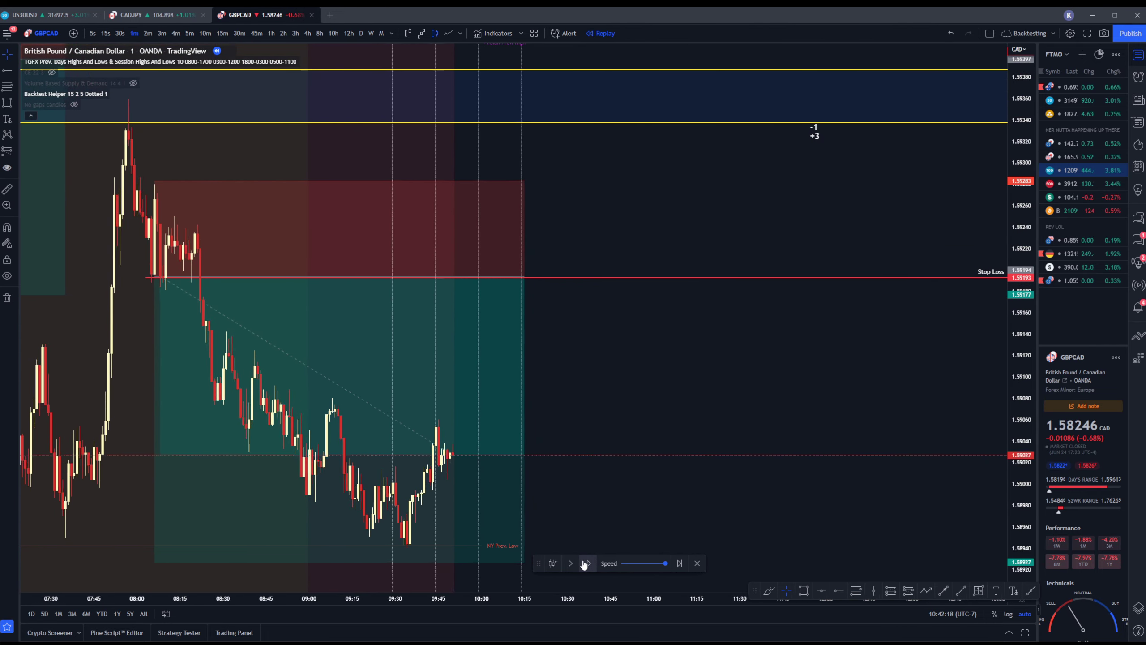
left_click(586, 563)
left_click(586, 563)
left_click(586, 564)
left_click(586, 564)
left_click(584, 564)
left_click(584, 564)
left_click(583, 565)
left_click(582, 564)
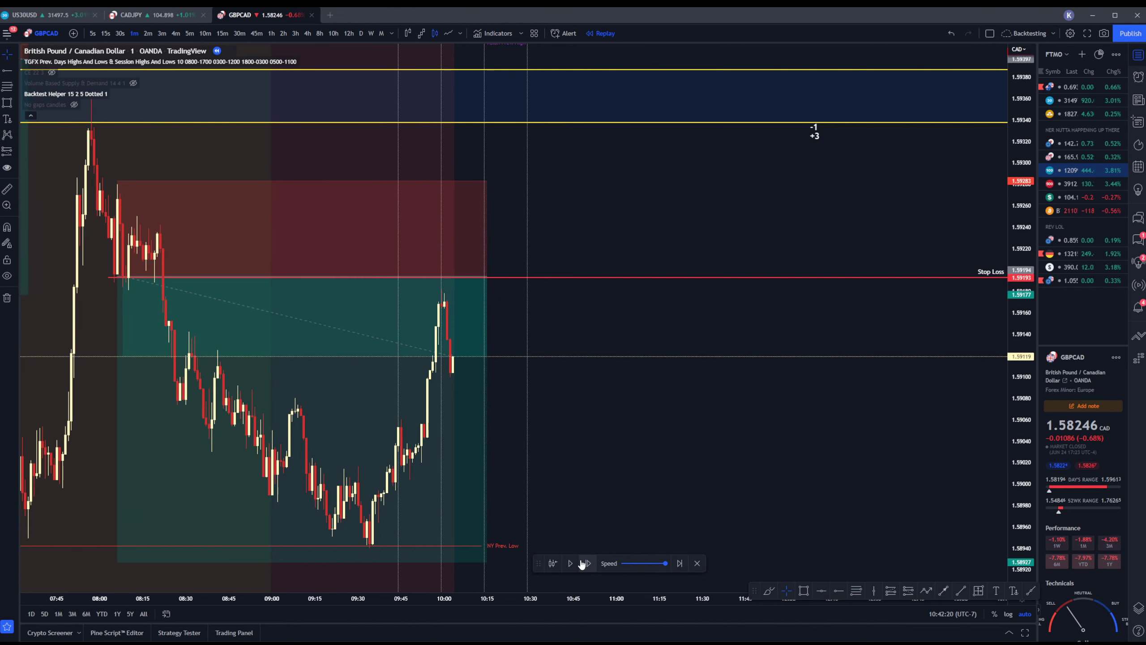
left_click(582, 565)
left_click(583, 565)
left_click(583, 565)
left_click(584, 565)
left_click(584, 565)
left_click(585, 565)
left_click(586, 566)
left_click(587, 566)
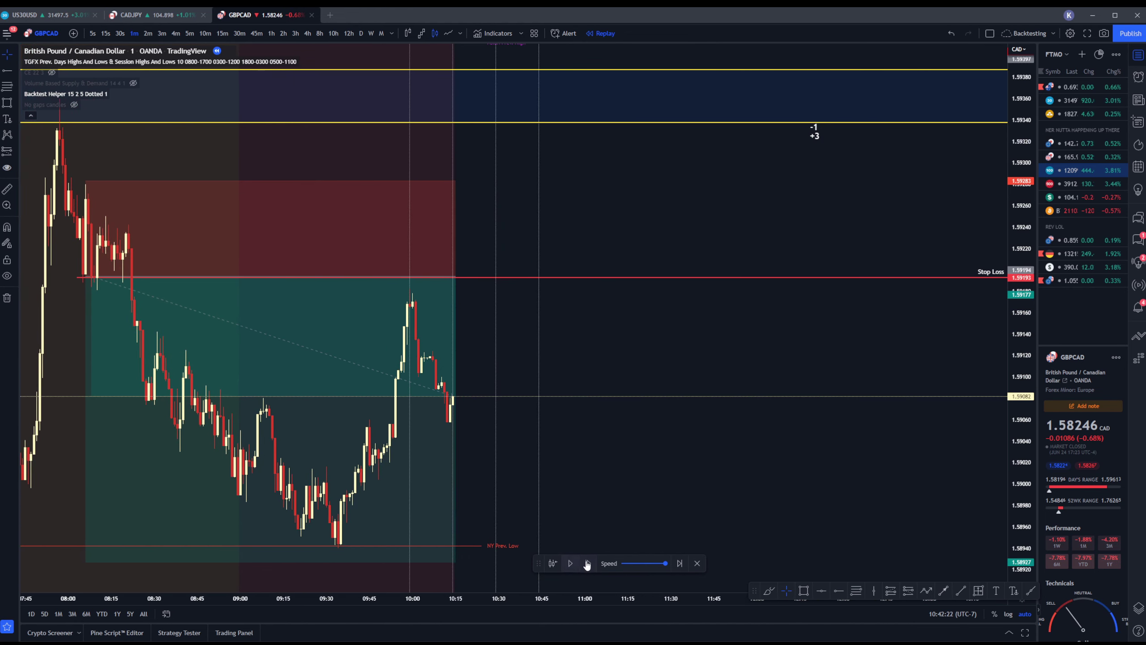
Advance the replay to about 11:25 and stretch the short position past the latest candles
left_click(587, 565)
left_click(586, 565)
left_click(587, 565)
left_click(586, 565)
left_click(587, 565)
left_click(587, 564)
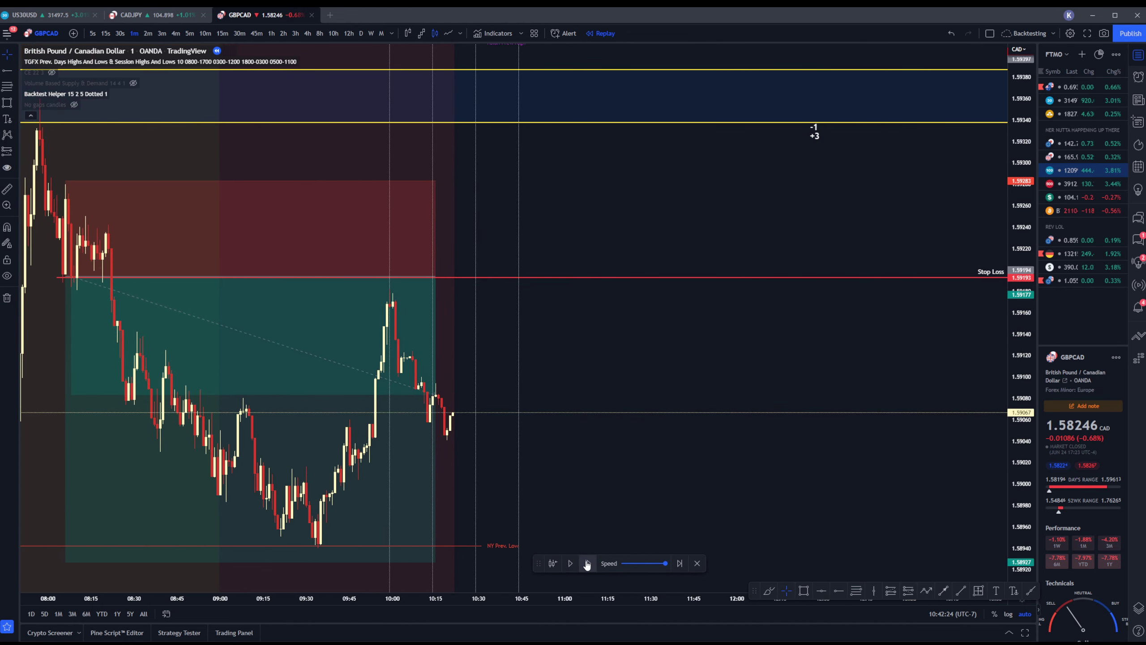
left_click(586, 565)
left_click(587, 564)
left_click(586, 564)
left_click(587, 564)
left_click(587, 565)
left_click(587, 564)
left_click(587, 565)
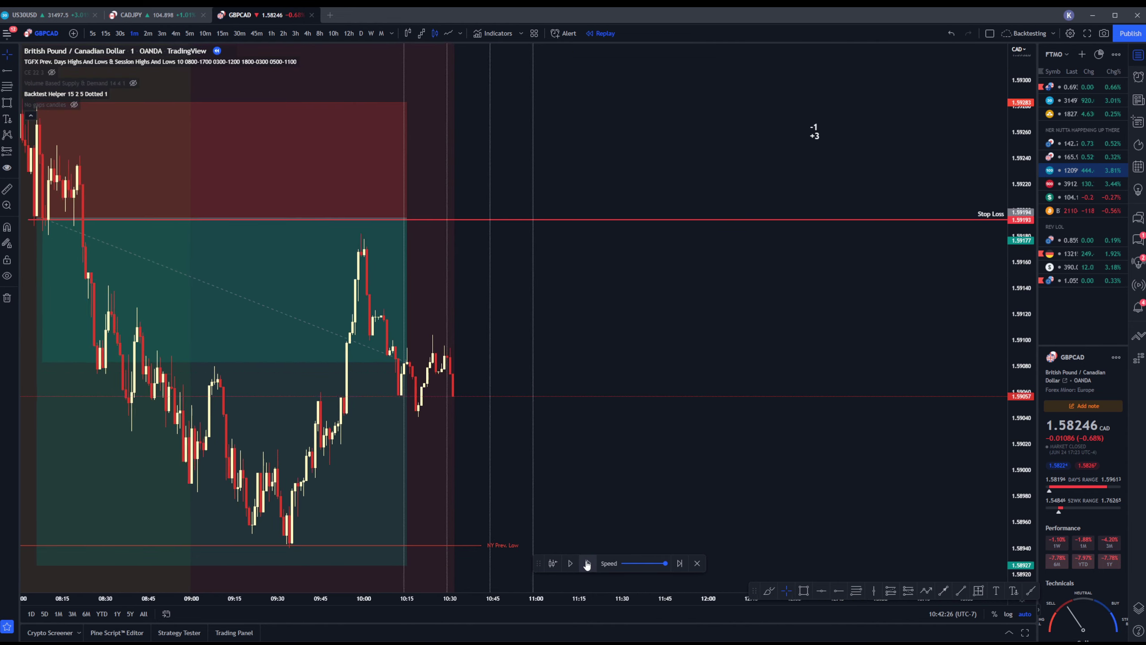
left_click(586, 565)
left_click(586, 564)
left_click(587, 565)
left_click(586, 565)
left_click(587, 564)
left_click(587, 564)
left_click(587, 564)
left_click(586, 564)
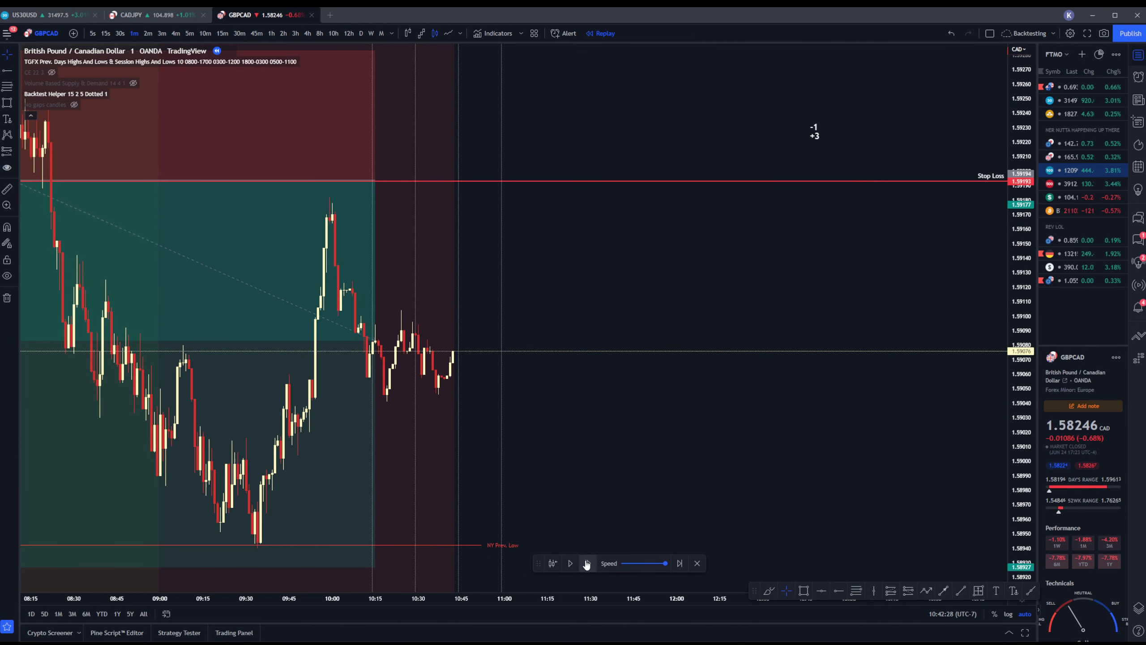
left_click(586, 565)
left_click(586, 565)
left_click(586, 565)
left_click(586, 565)
left_click(586, 564)
left_click(587, 564)
left_click(587, 565)
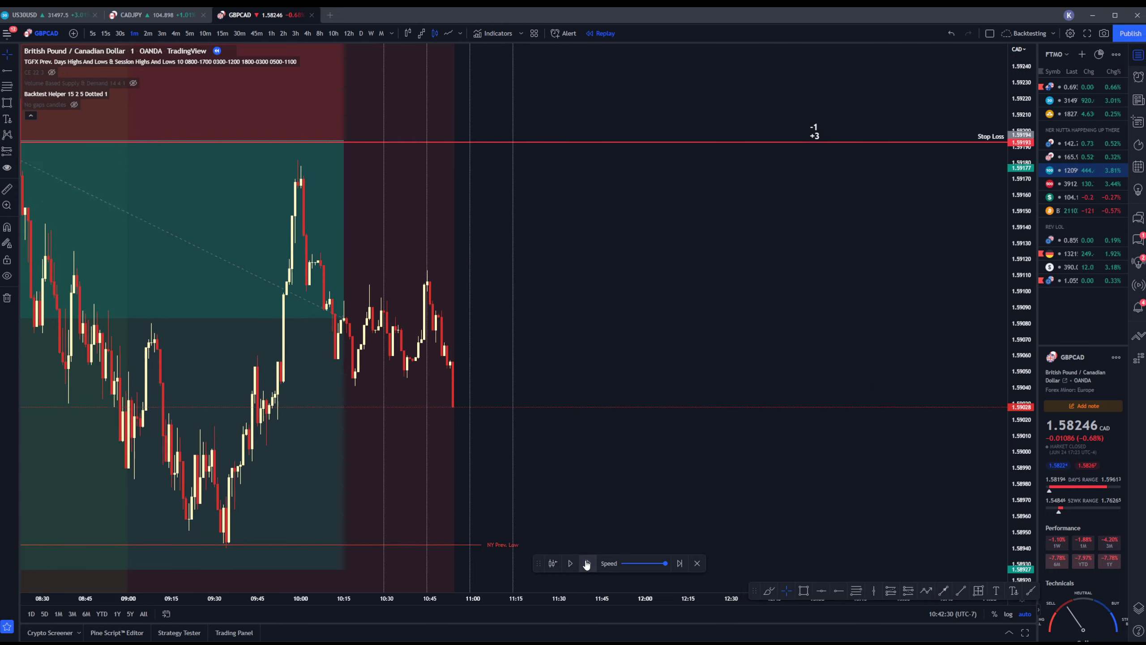
left_click(587, 565)
left_click(586, 564)
left_click(574, 563)
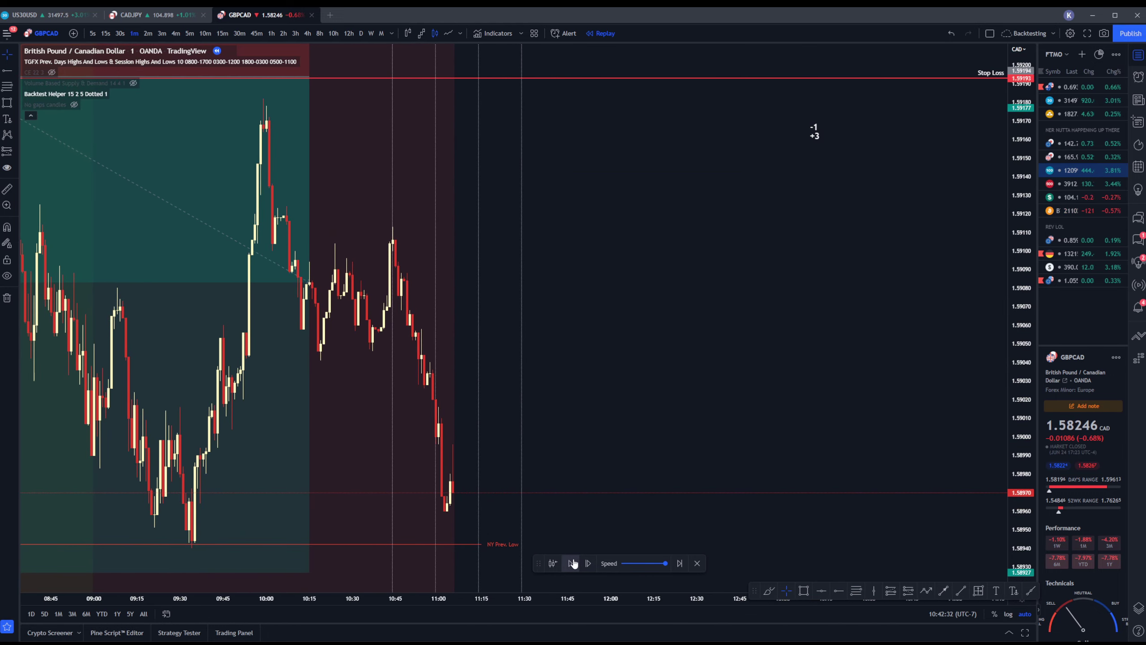
left_click_drag(306, 76, 660, 76)
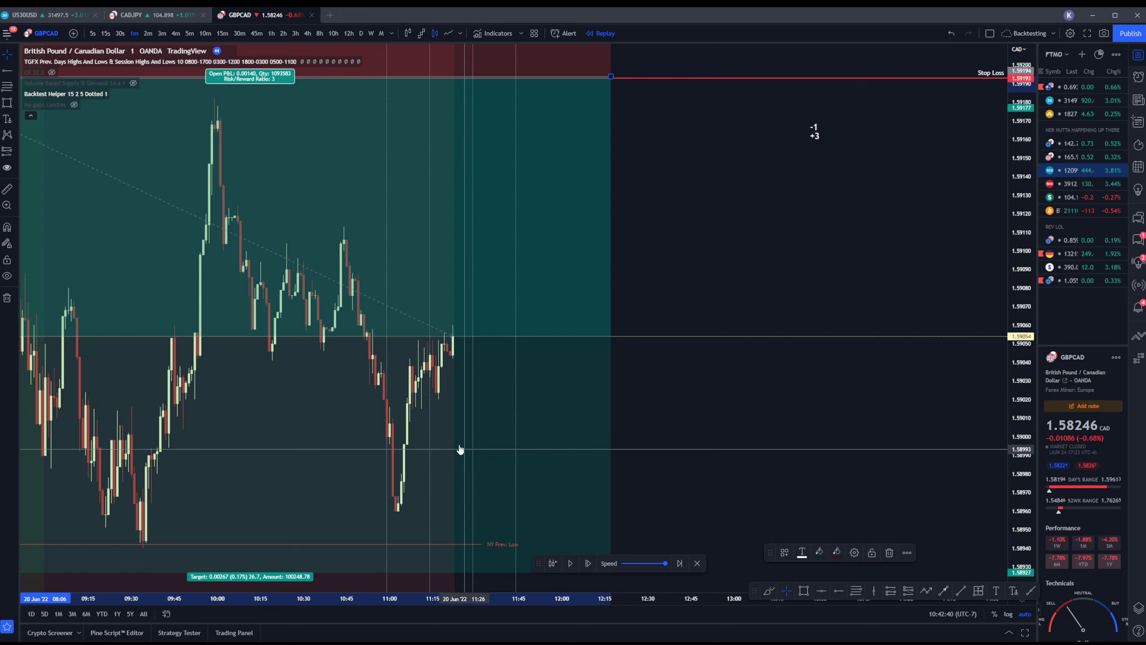
Deselect the position and step the replay forward thirteen bars
scroll(460, 449, "down", 2)
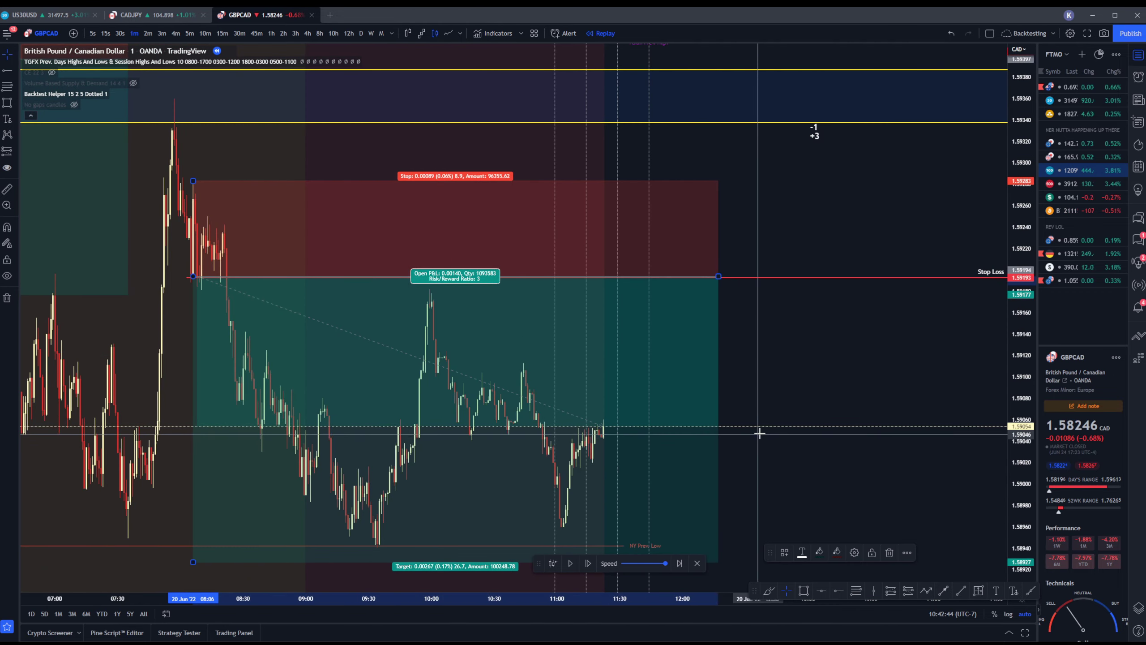
left_click_drag(787, 457, 808, 478)
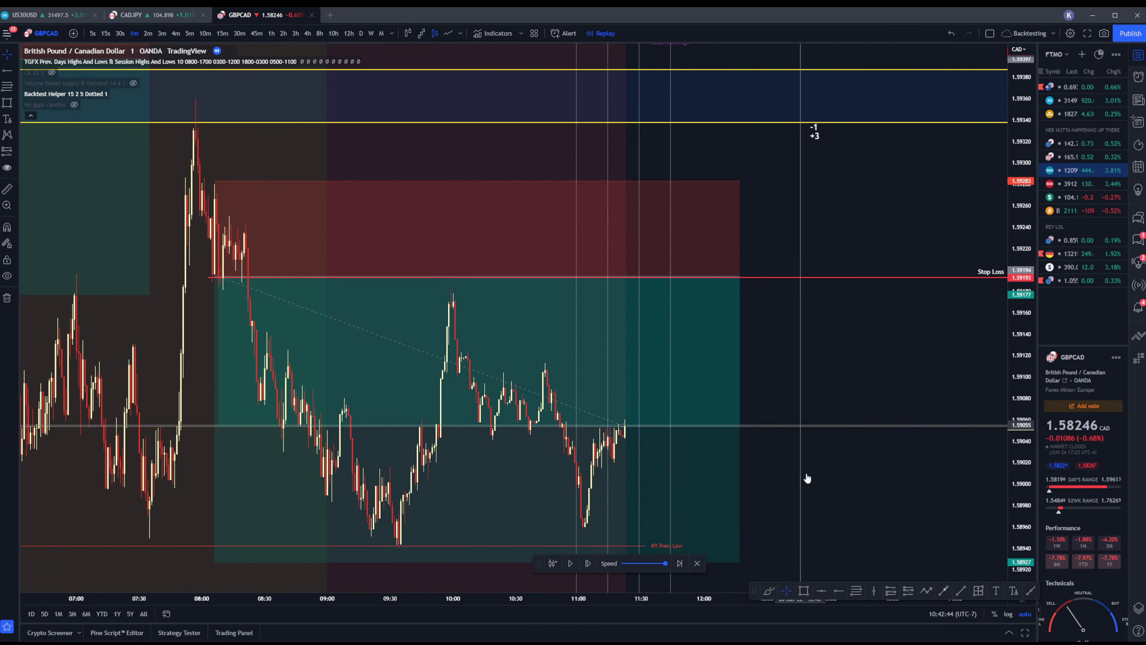
left_click(593, 558)
left_click(593, 559)
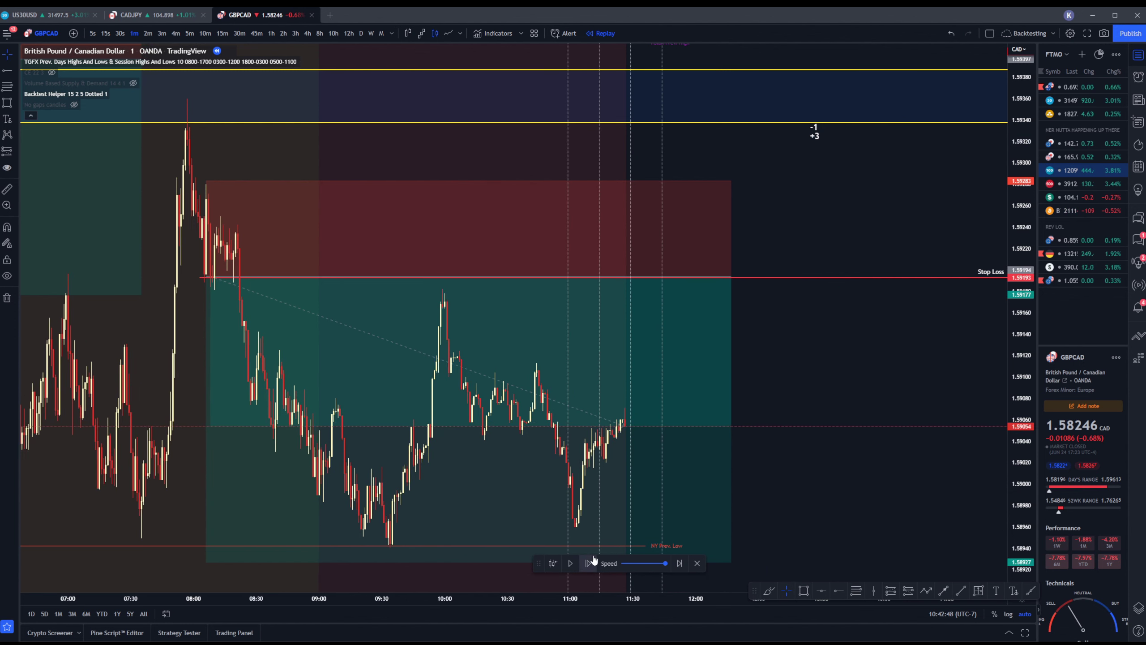
left_click(593, 559)
left_click(593, 558)
left_click(593, 558)
left_click(593, 559)
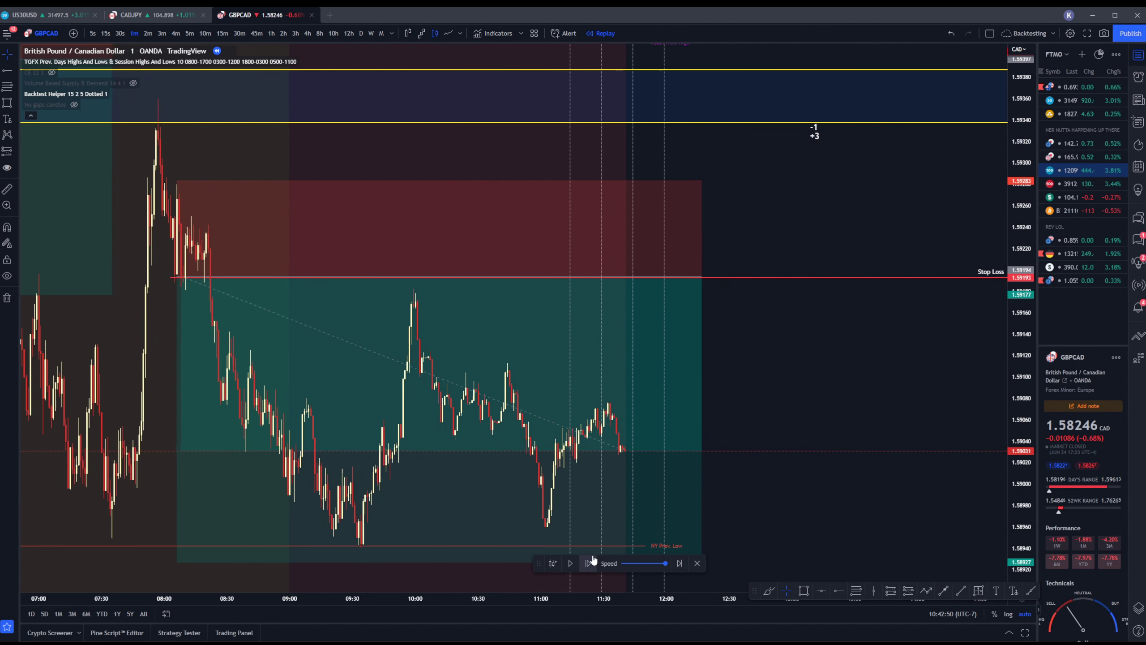
left_click(593, 559)
left_click(592, 559)
left_click(592, 559)
left_click(593, 559)
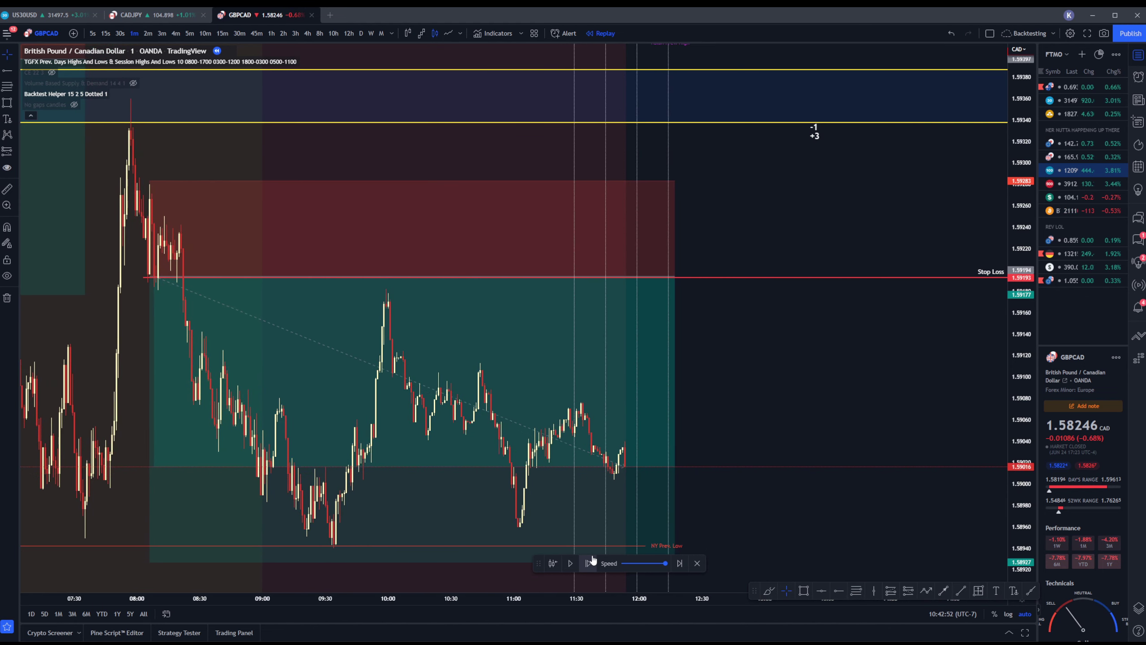
left_click(593, 559)
left_click(593, 559)
left_click(593, 558)
Play the replay until price rallies above the 1.5919 Stop Loss line, then pause
left_click(570, 563)
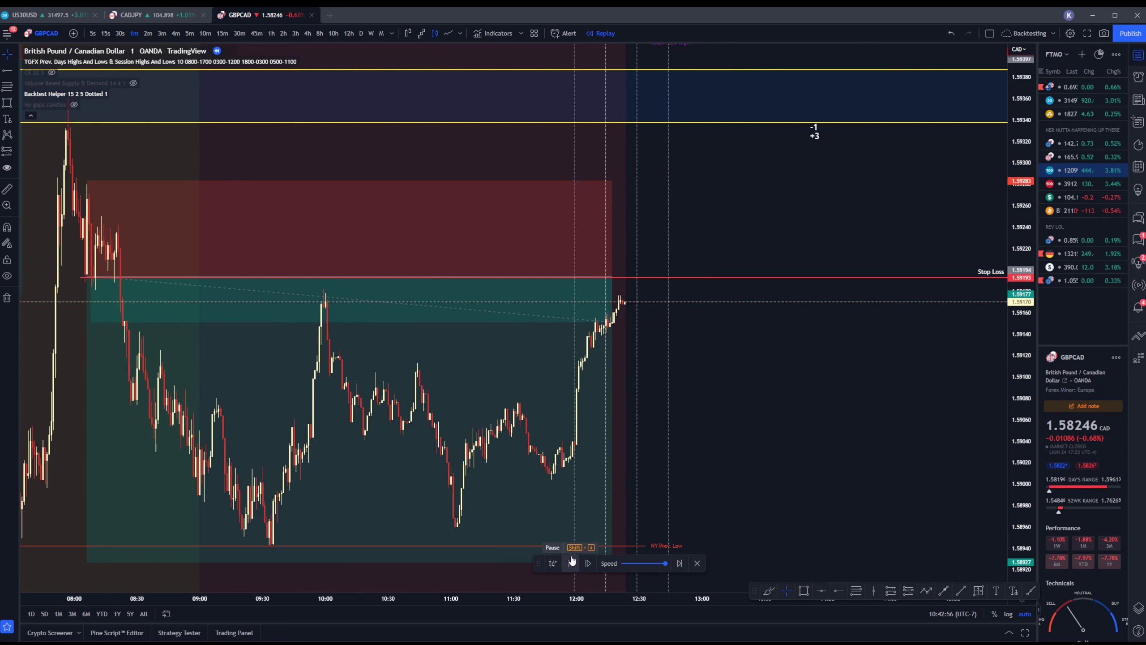
left_click(572, 554)
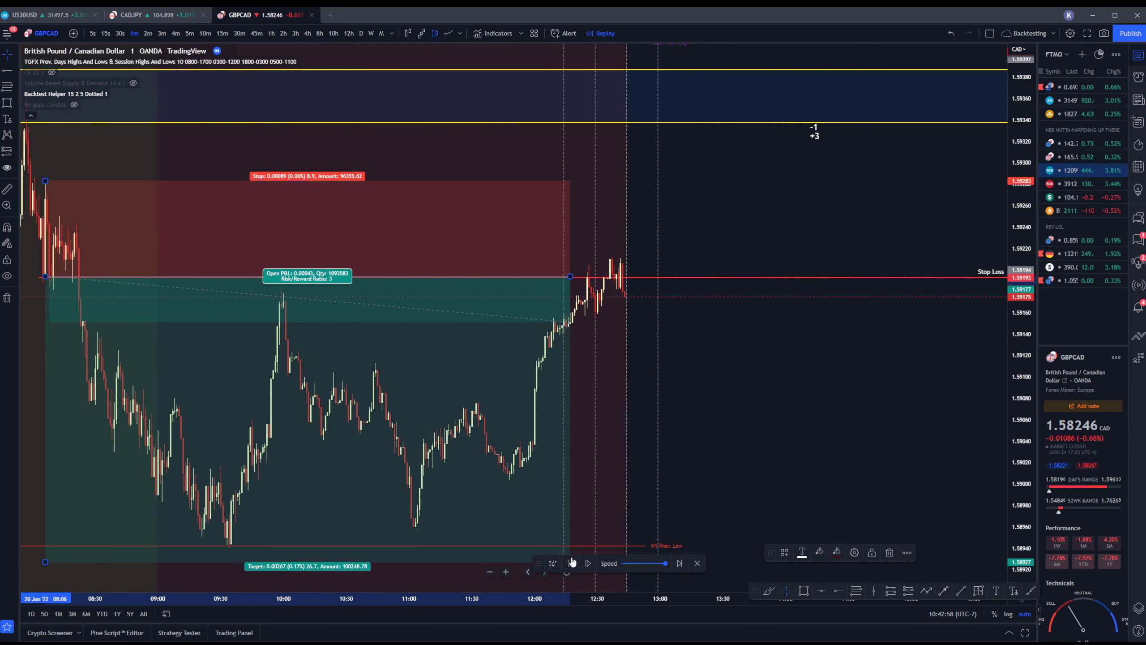
left_click(571, 564)
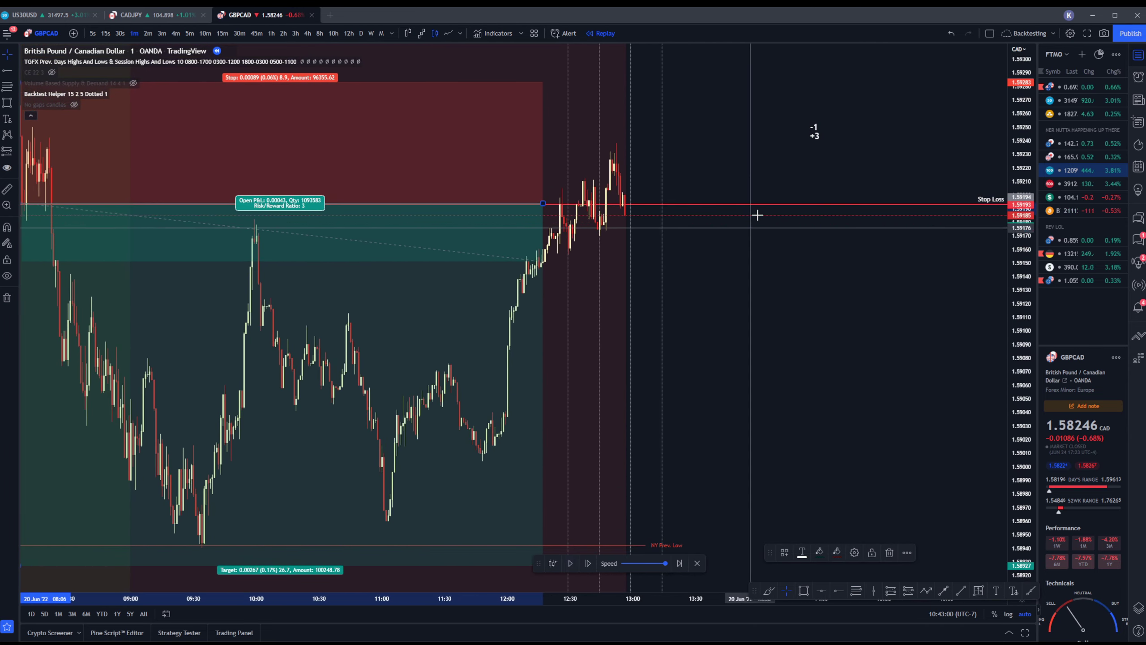
Add 'BE' on a new line of the anchored note so it reads '-1 +3 BE'
double_click(816, 131)
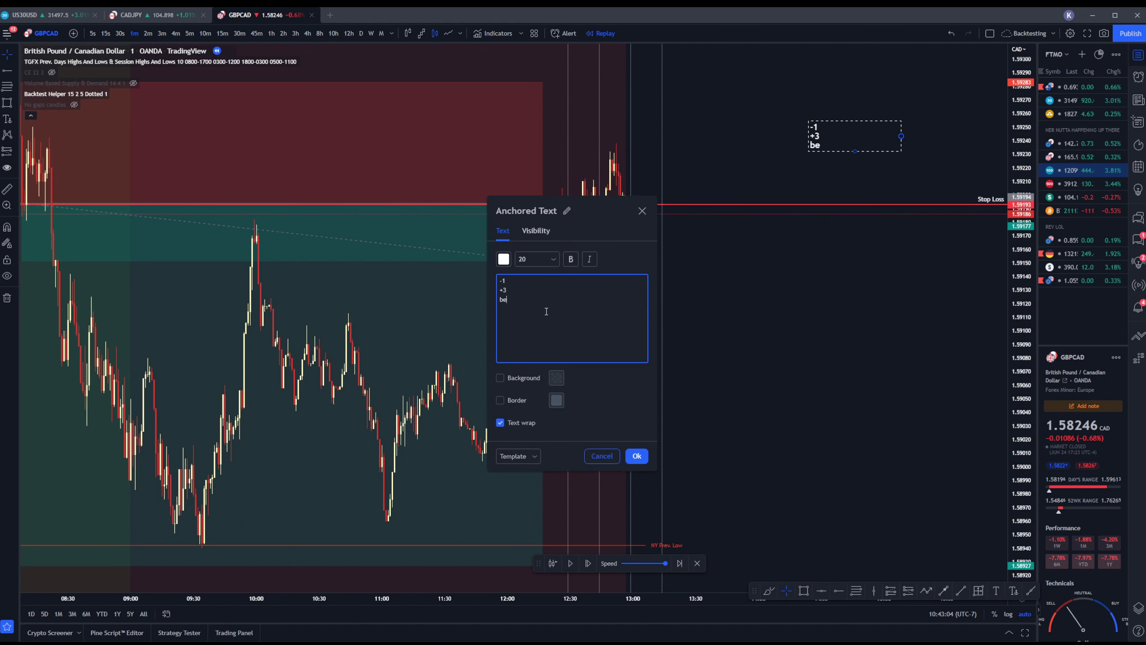
left_click(641, 453)
left_click_drag(687, 460, 965, 461)
scroll(789, 442, "down", 3)
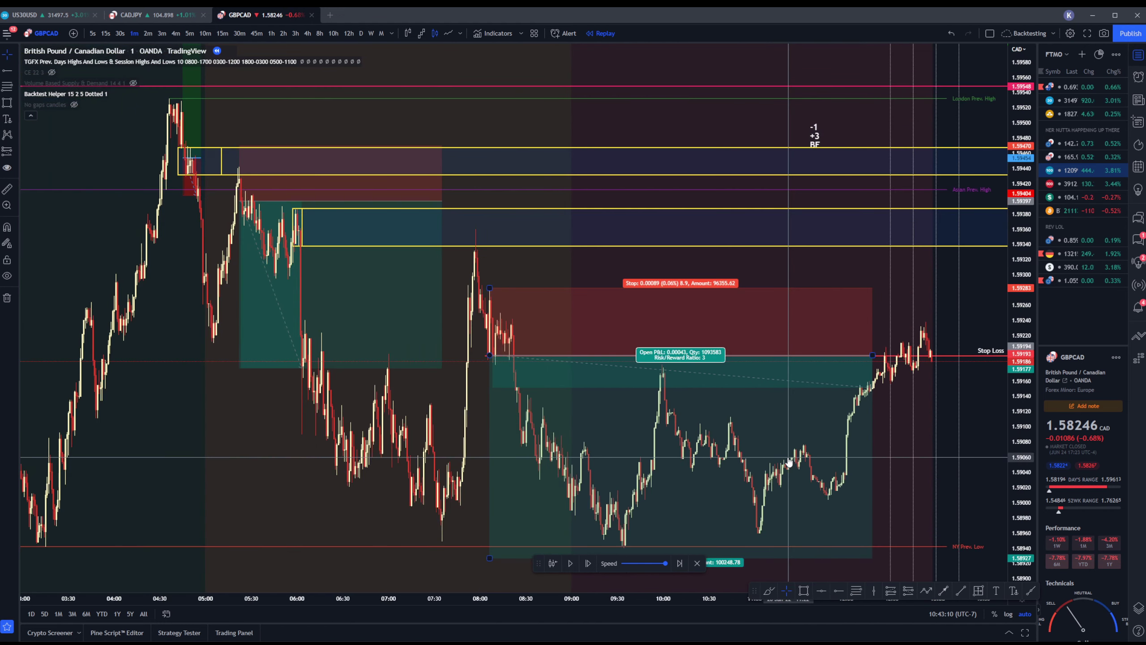
Pan and zoom back over the earlier marked zones to review them
mouse_move(407, 501)
left_mouse_down()
mouse_move(508, 517)
mouse_move(424, 498)
left_mouse_up()
scroll(415, 534, "up", 3)
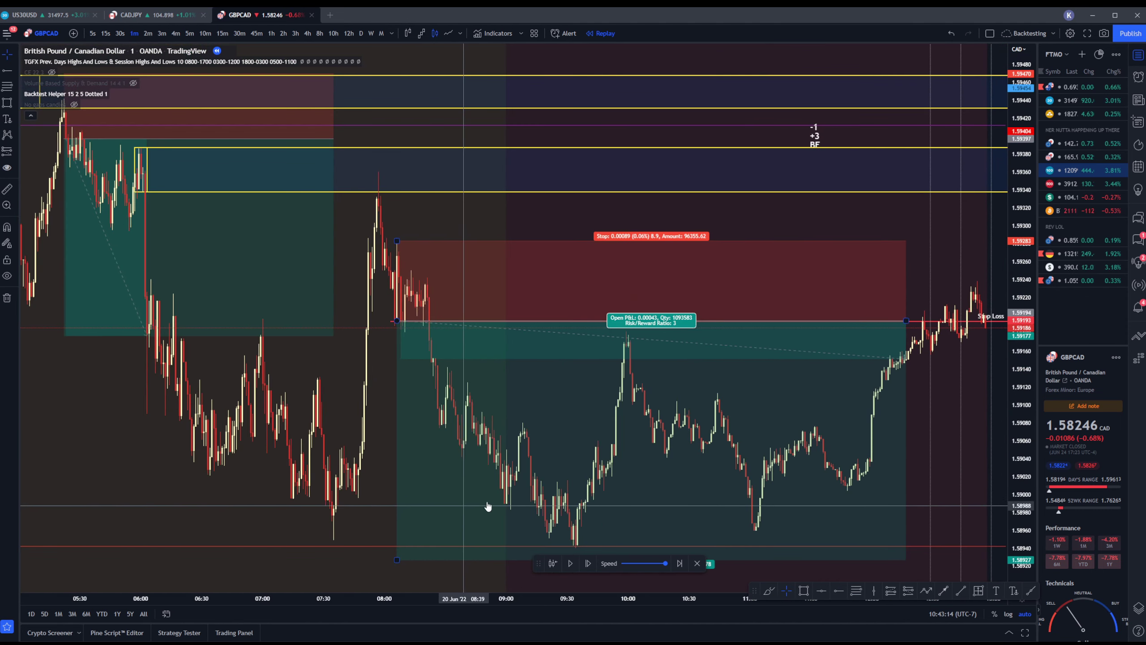
left_click_drag(344, 393, 217, 399)
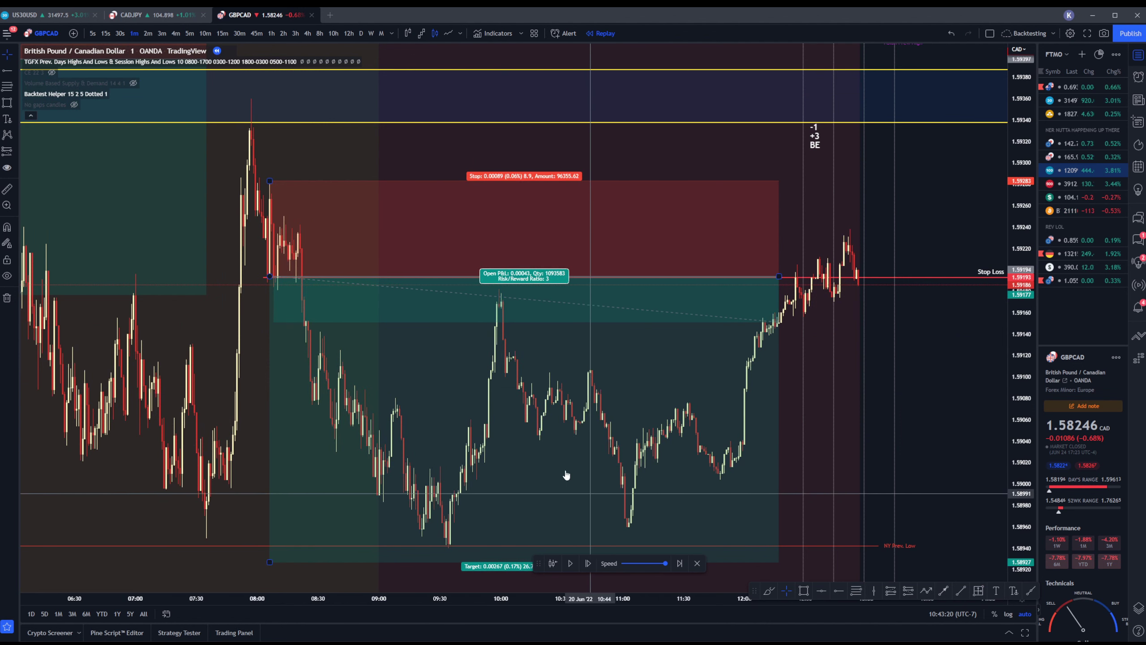
scroll(364, 395, "down", 2)
left_click_drag(342, 497, 497, 500)
scroll(498, 500, "up", 2)
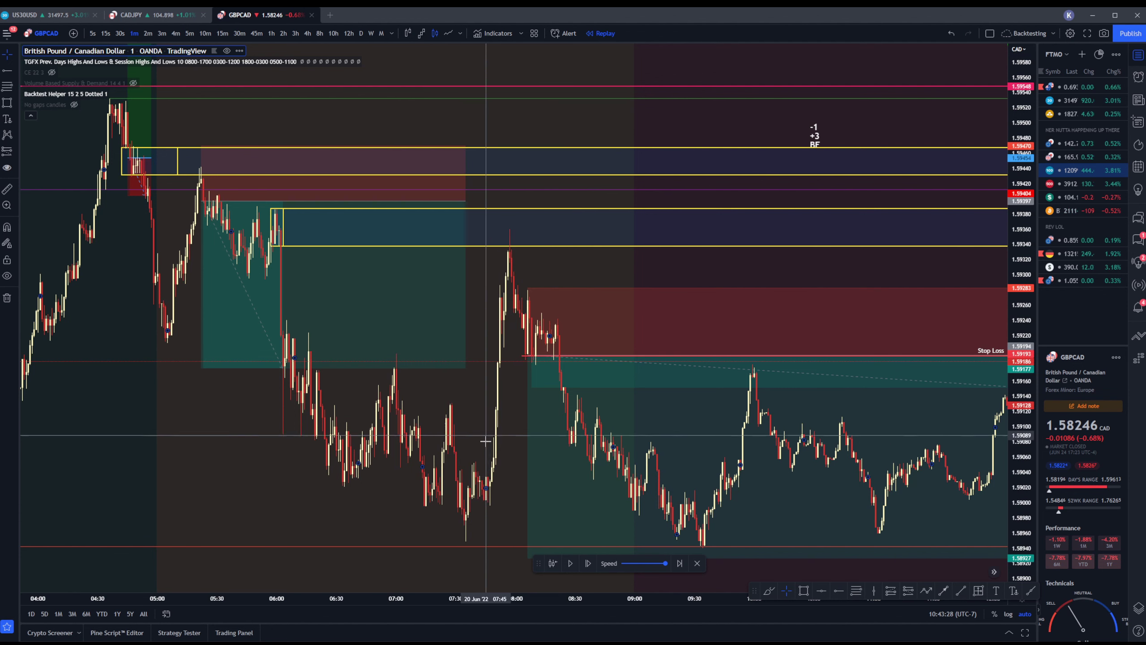
Bring the latest candles back into view and resume replay playback past 14:00
left_click_drag(496, 454, 569, 455)
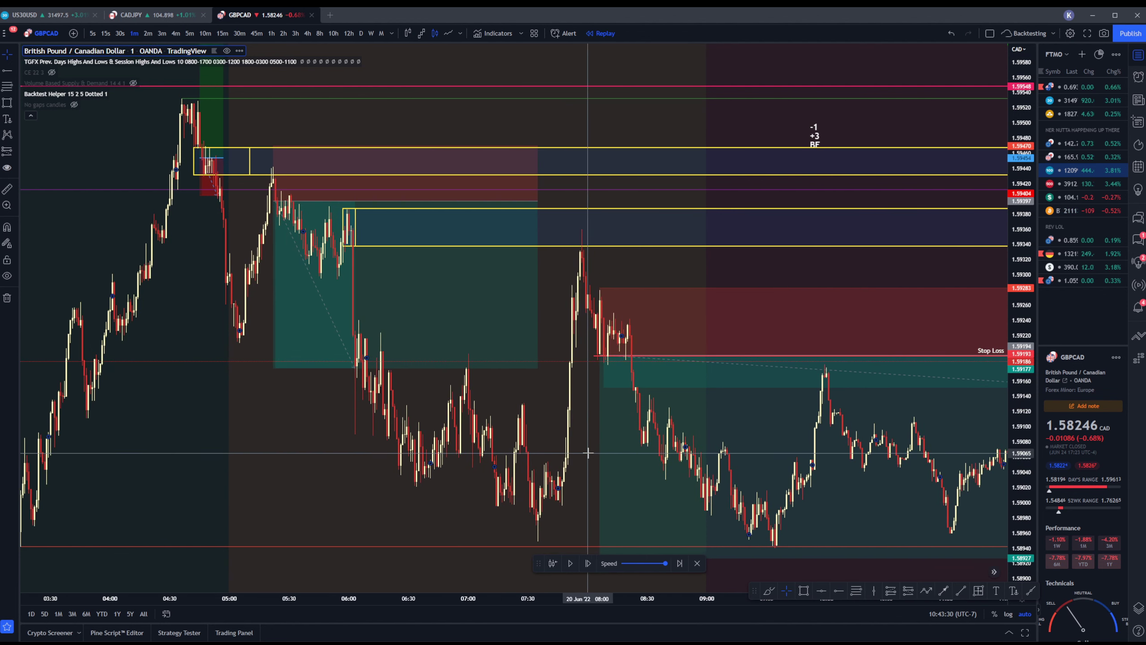
scroll(619, 442, "down", 3)
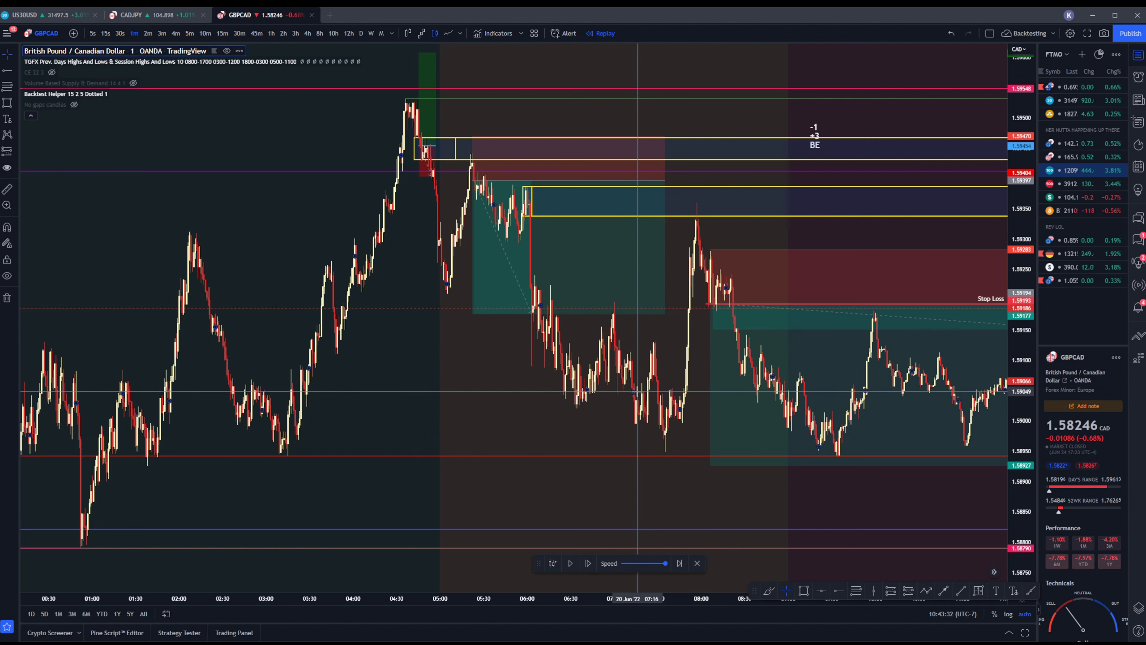
left_click_drag(649, 411, 617, 421)
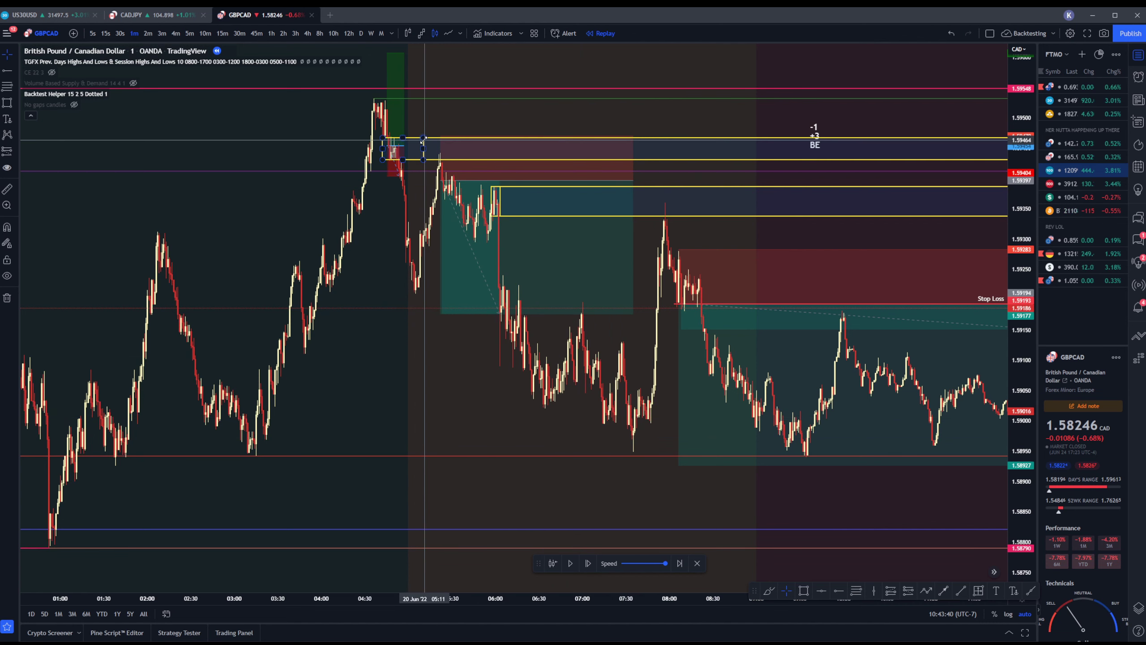
left_click_drag(588, 389, 267, 385)
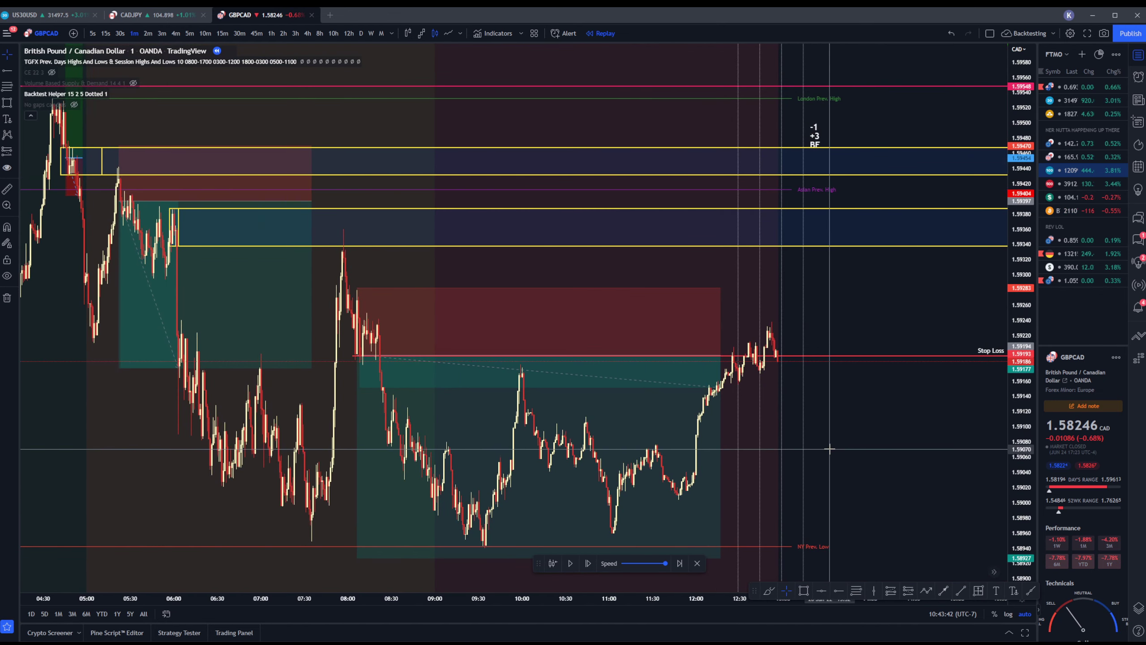
left_click(571, 563)
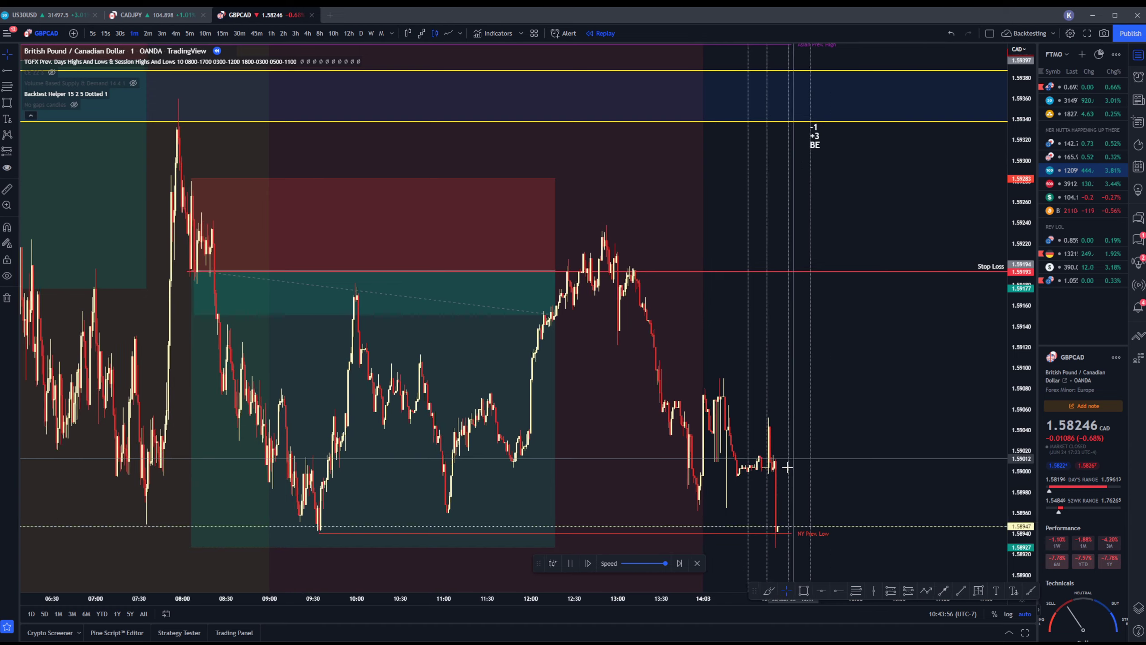
Pause the replay and stretch the later short position to the current bar
scroll(572, 542, "up", 3)
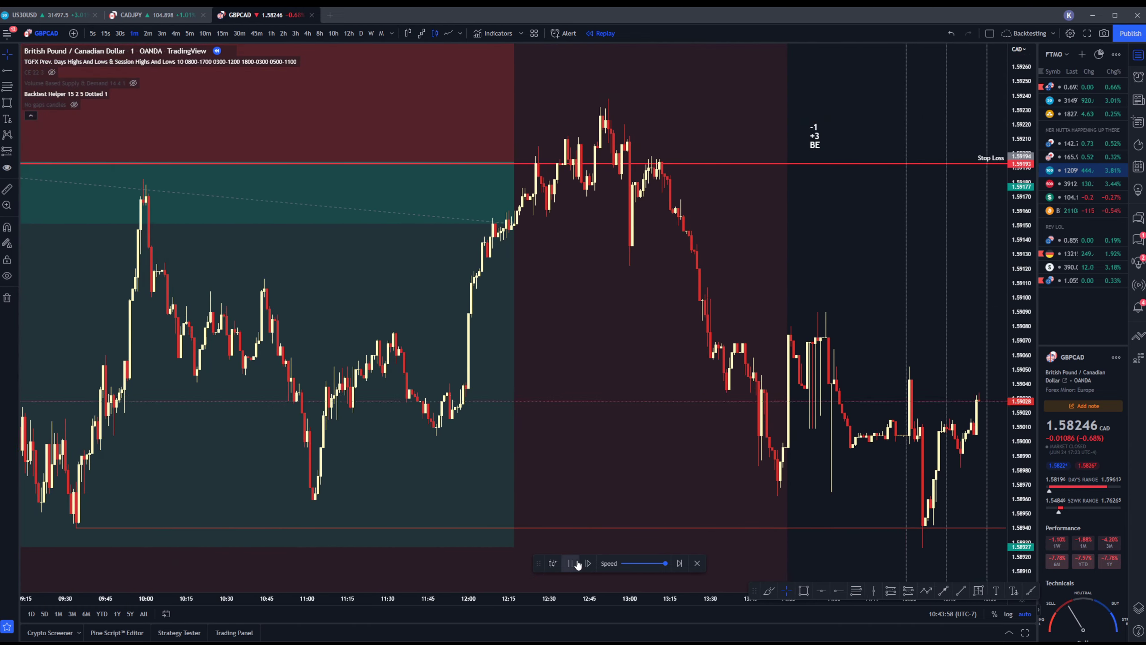
left_click(571, 563)
scroll(634, 469, "down", 4)
left_click_drag(678, 271, 992, 271)
scroll(864, 479, "down", 3)
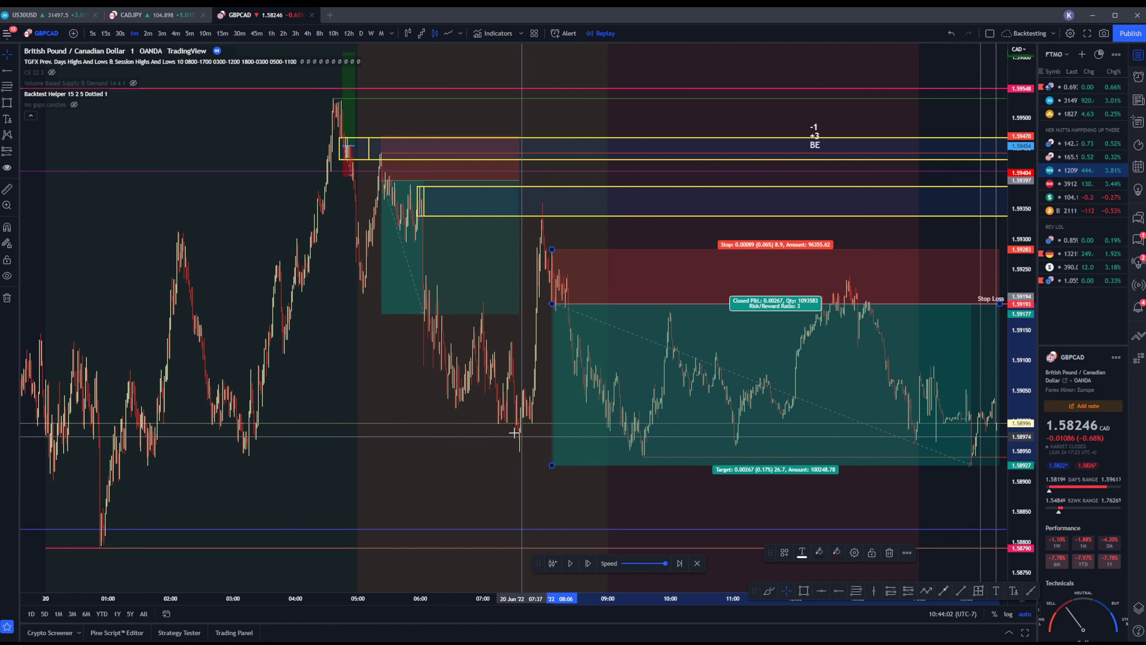
Lower the earlier short position's profit target, then undo the change with Ctrl+Z
left_click_drag(443, 444, 381, 458)
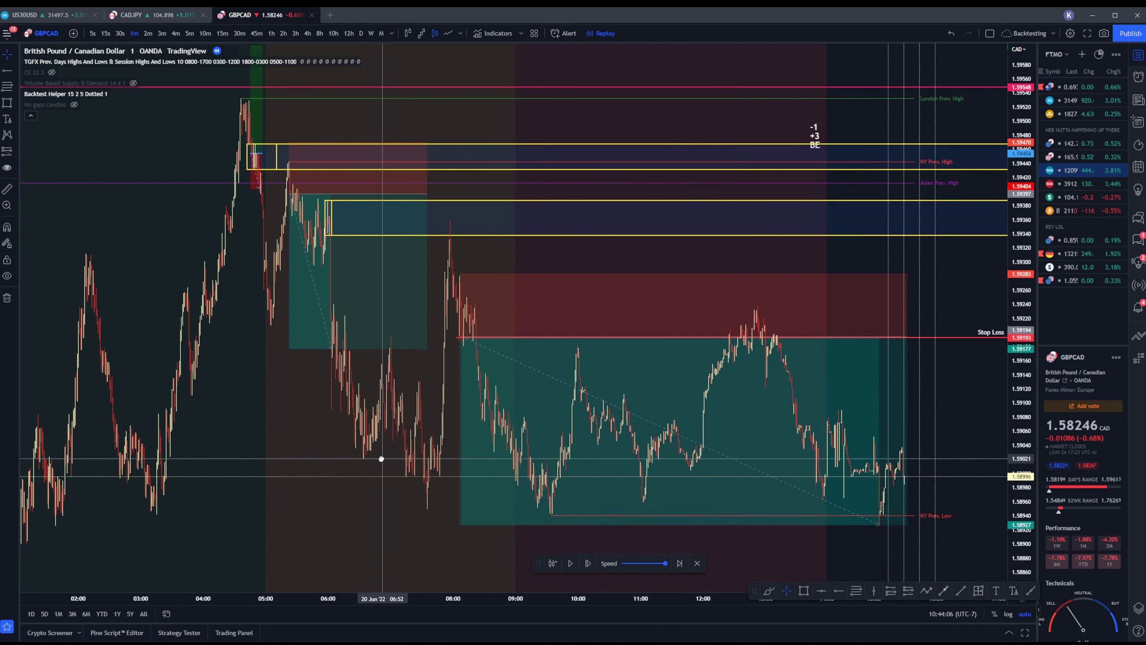
left_click(288, 352)
left_click_drag(289, 351, 288, 515)
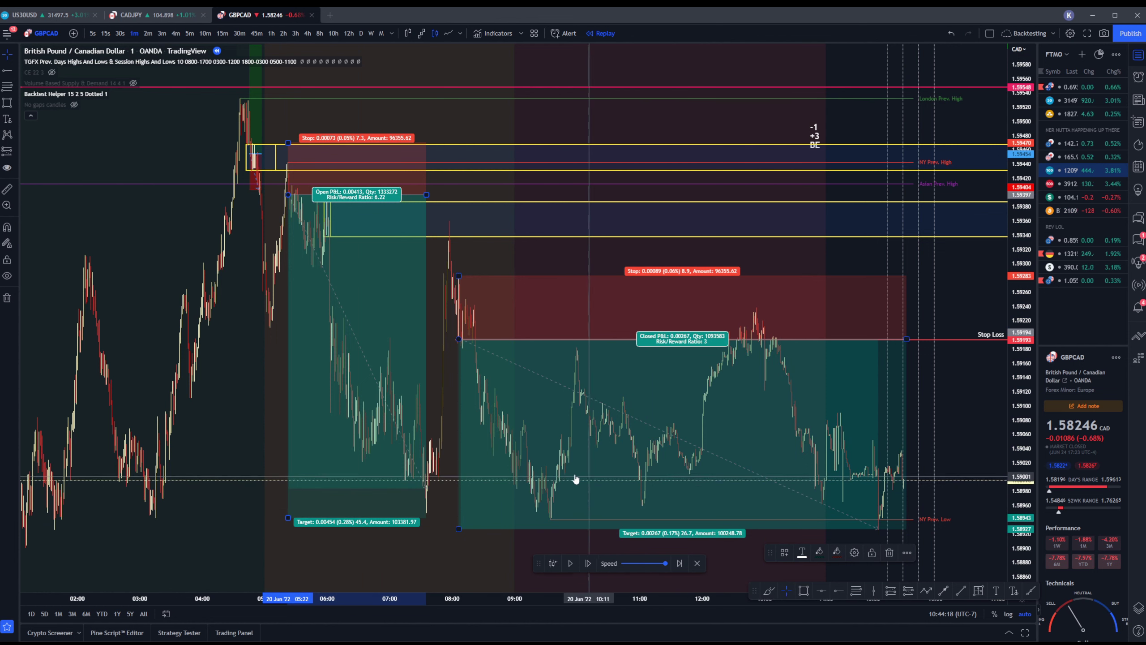
key("ctrl+z")
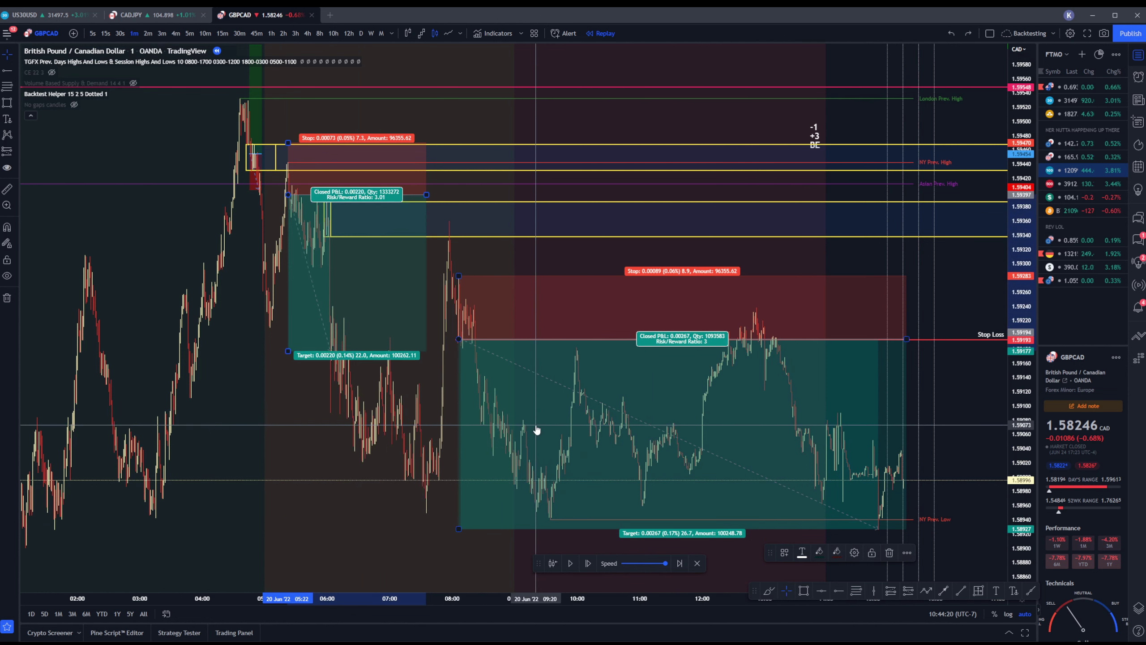
Undo the later short position's stretch so it shows open P&L again
left_click(747, 462)
key("ctrl+z")
key("ctrl+z")
key("ctrl+z")
key("ctrl+z")
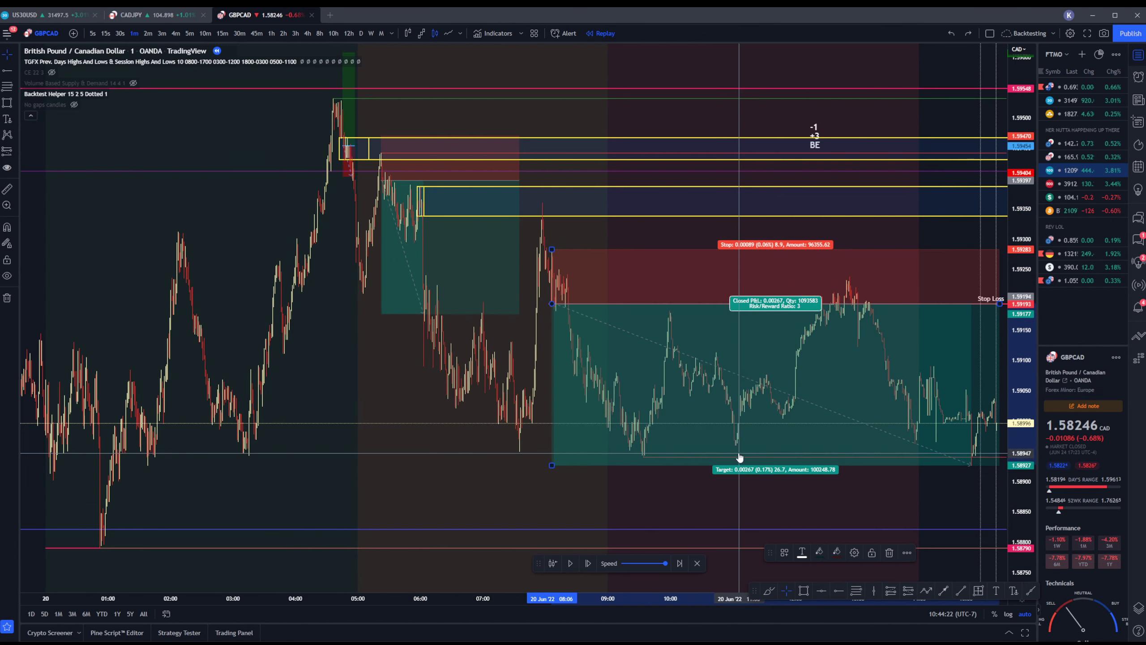
key("ctrl+z")
key("ctrl+z")
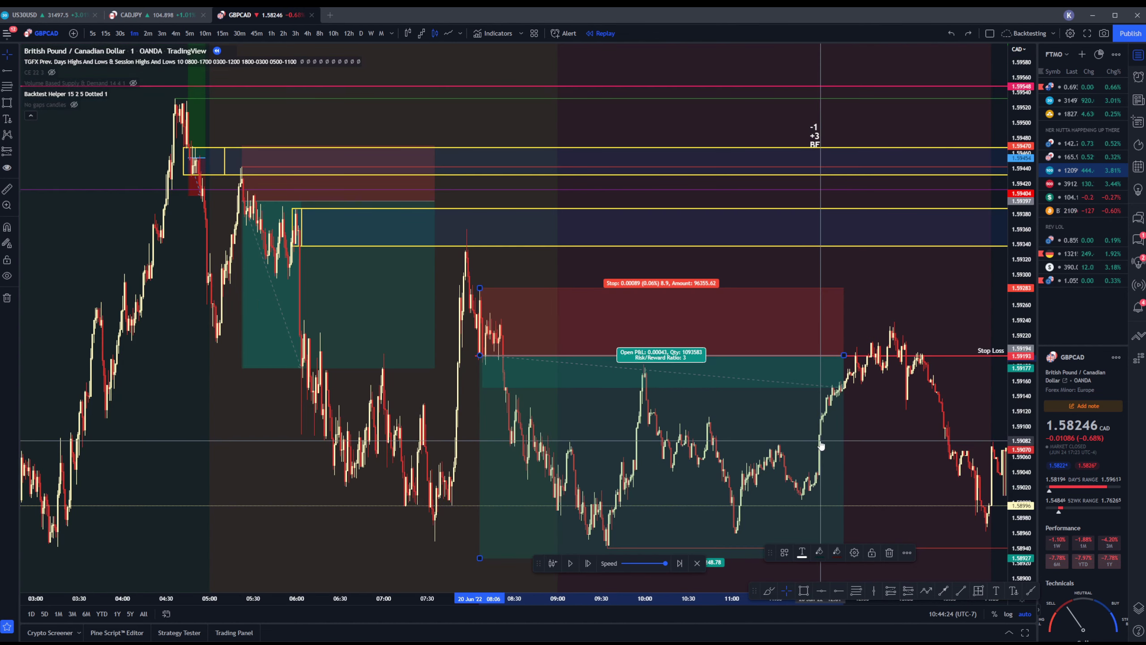
Move the '-1 +3 BE' note slightly right and re-centre the chart on the latest candles
left_click_drag(816, 135, 864, 126)
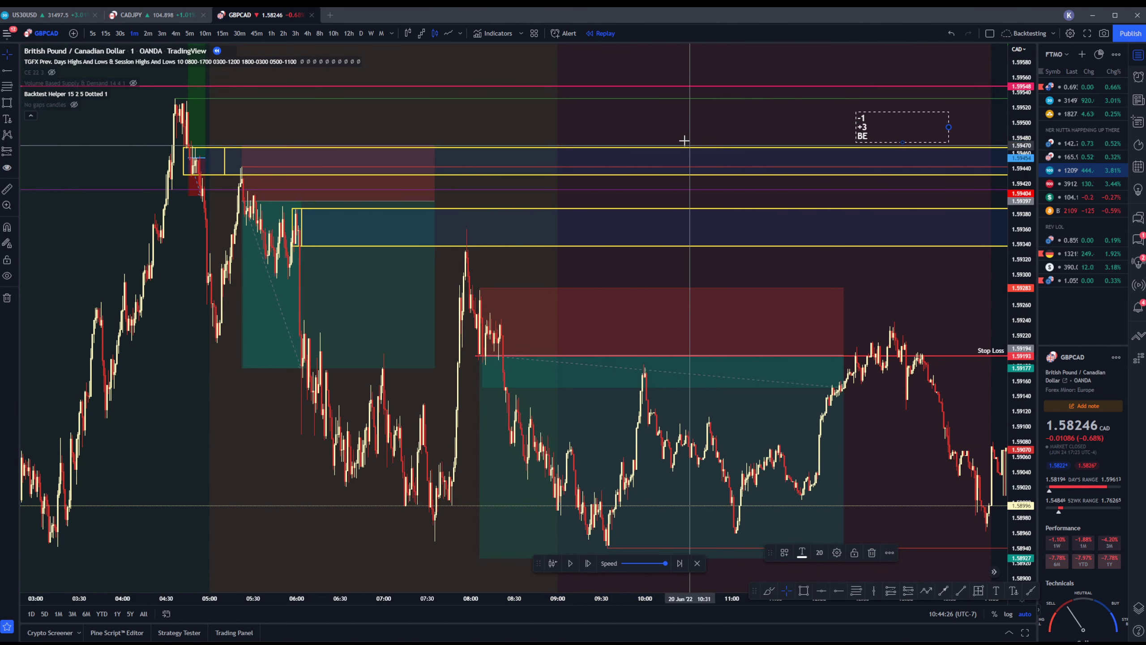
left_click_drag(647, 127, 511, 126)
scroll(767, 316, "down", 3)
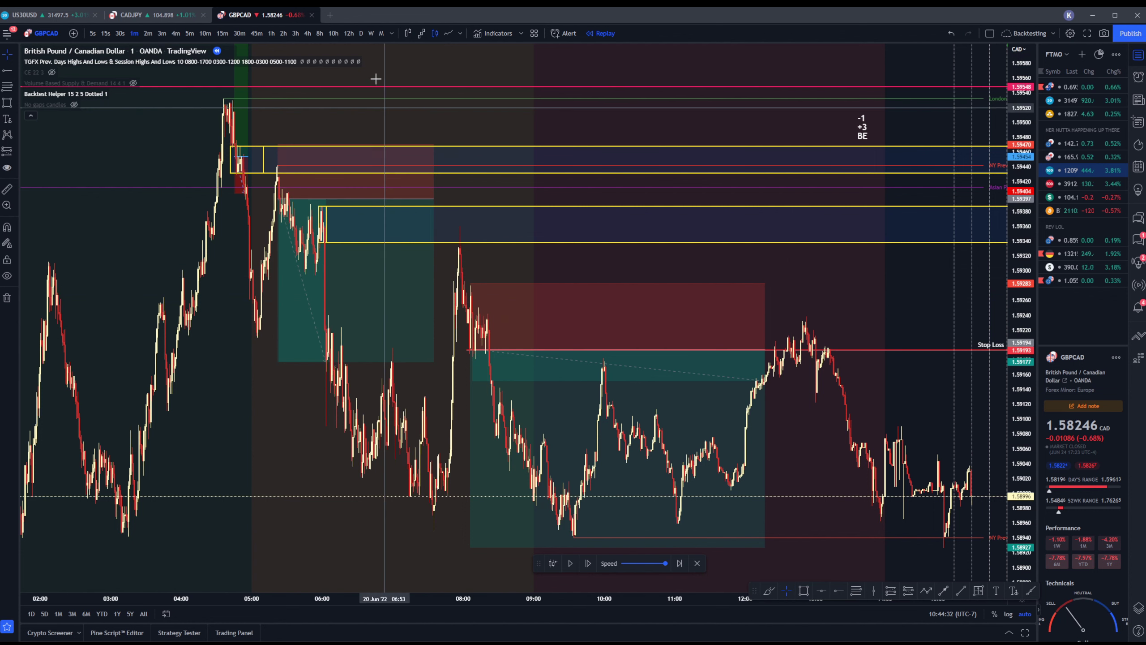
left_click(558, 429)
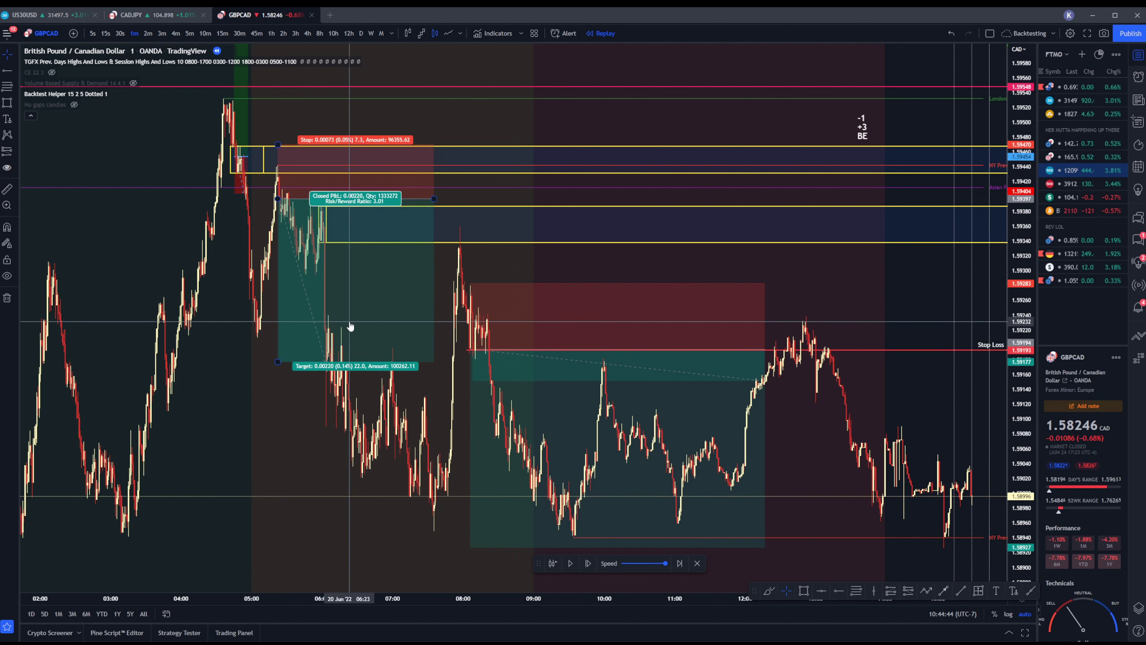
left_click_drag(868, 310, 771, 302)
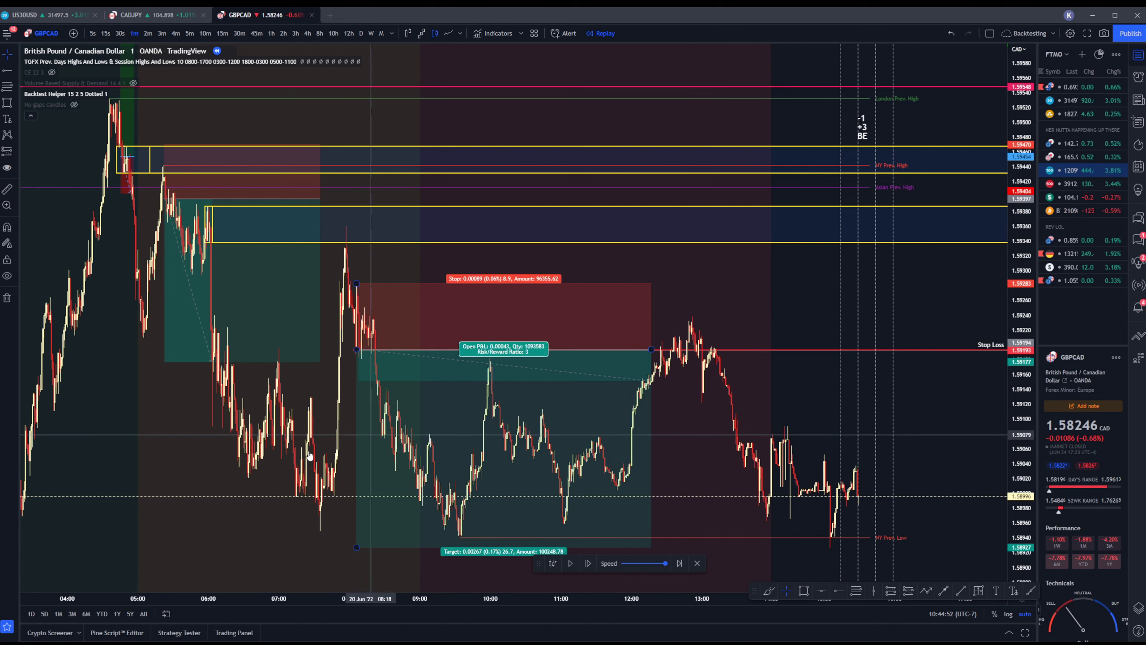
scroll(869, 413, "down", 4)
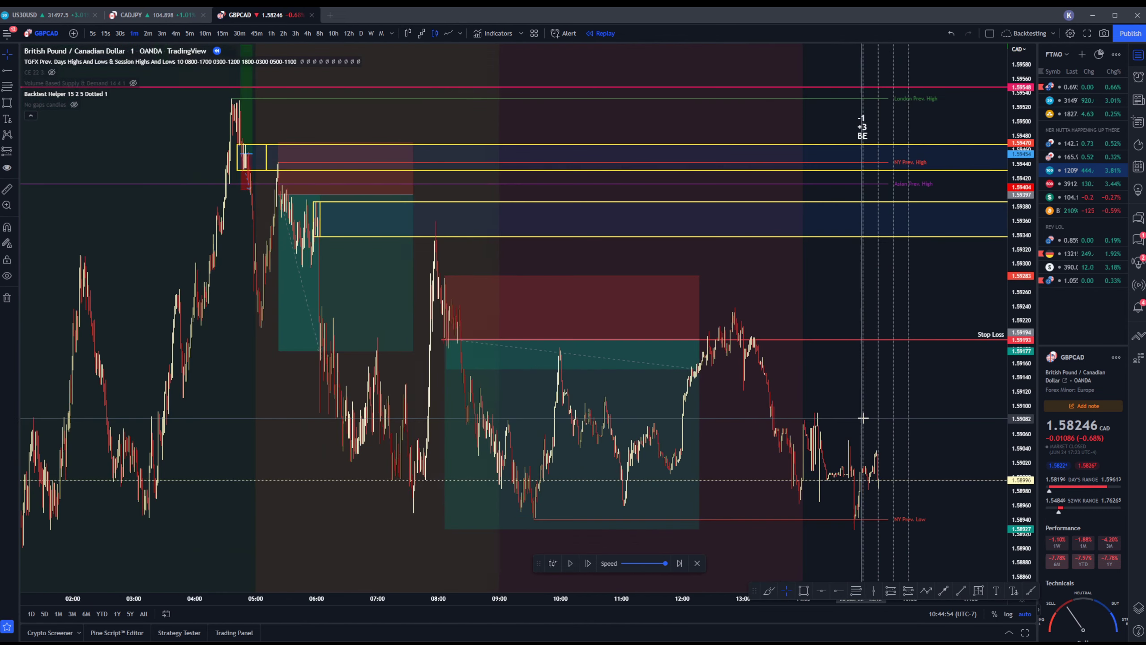
left_click_drag(903, 377, 645, 382)
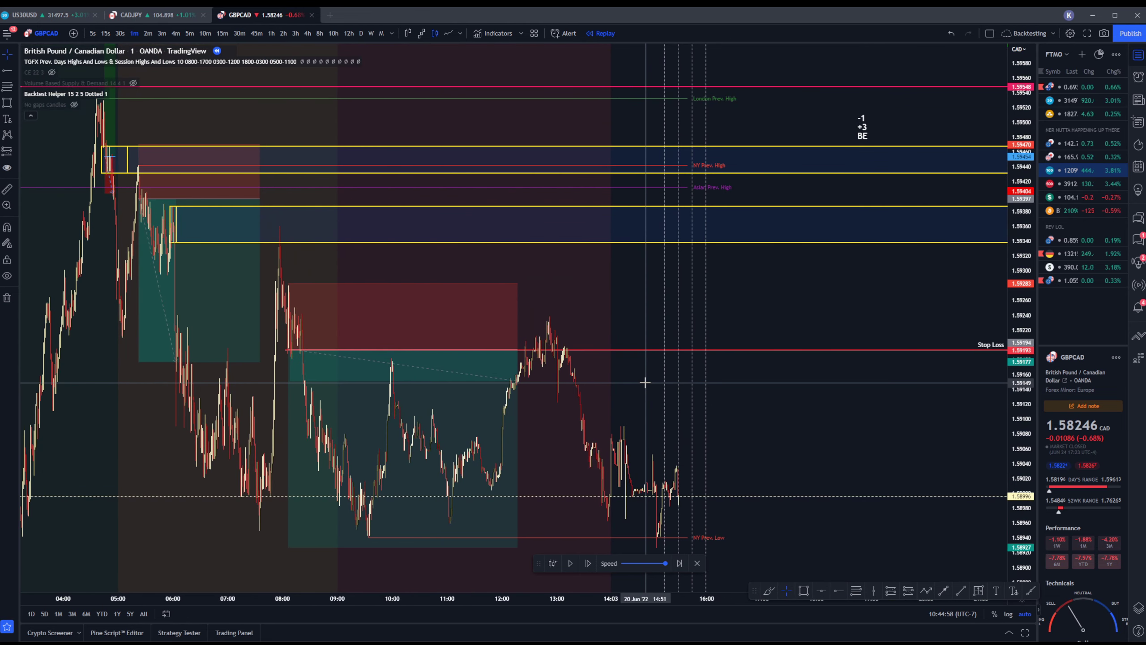